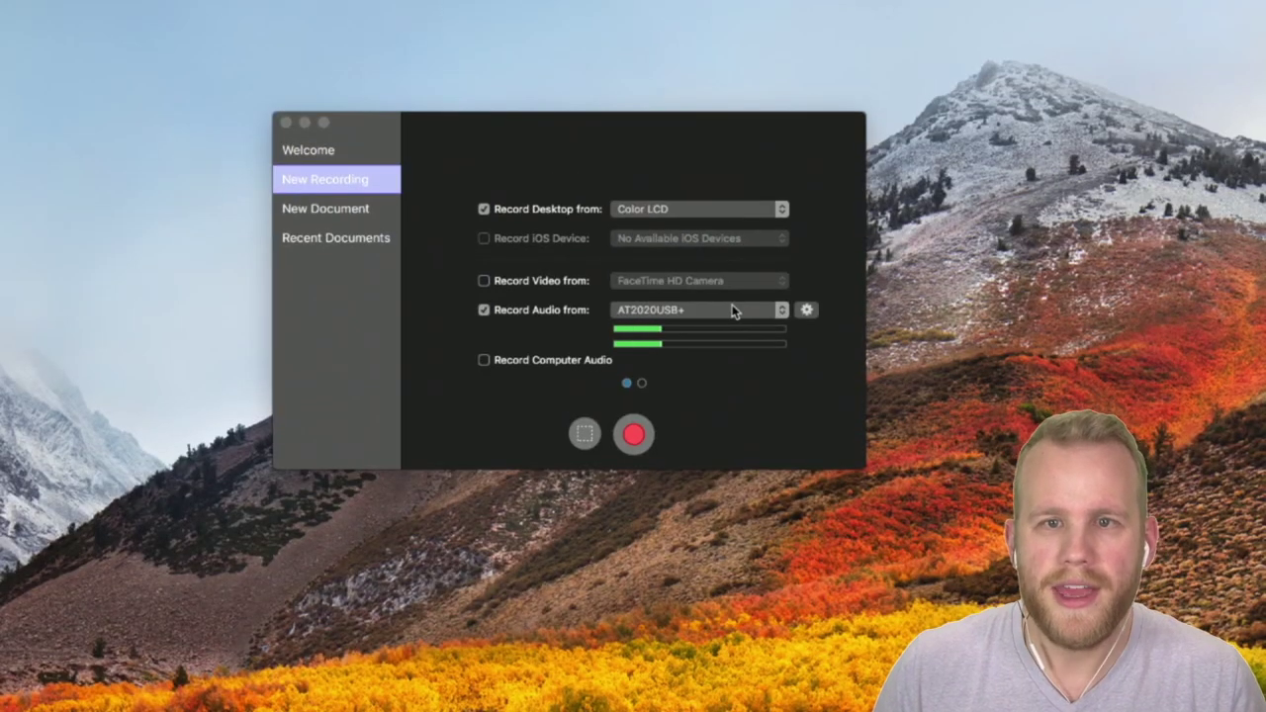
- Turn off desktop recording in the new recording setup so that only microphone audio is captured
left_click(483, 209)
left_click(532, 280)
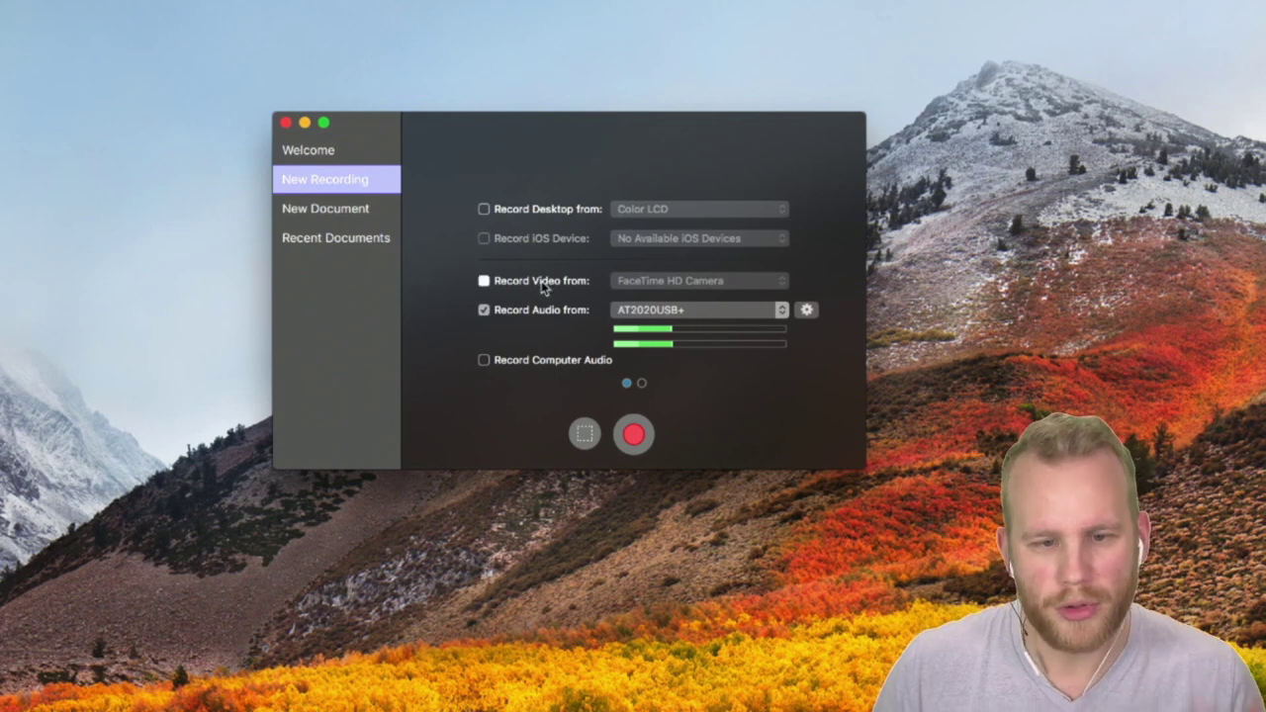
left_click(529, 230)
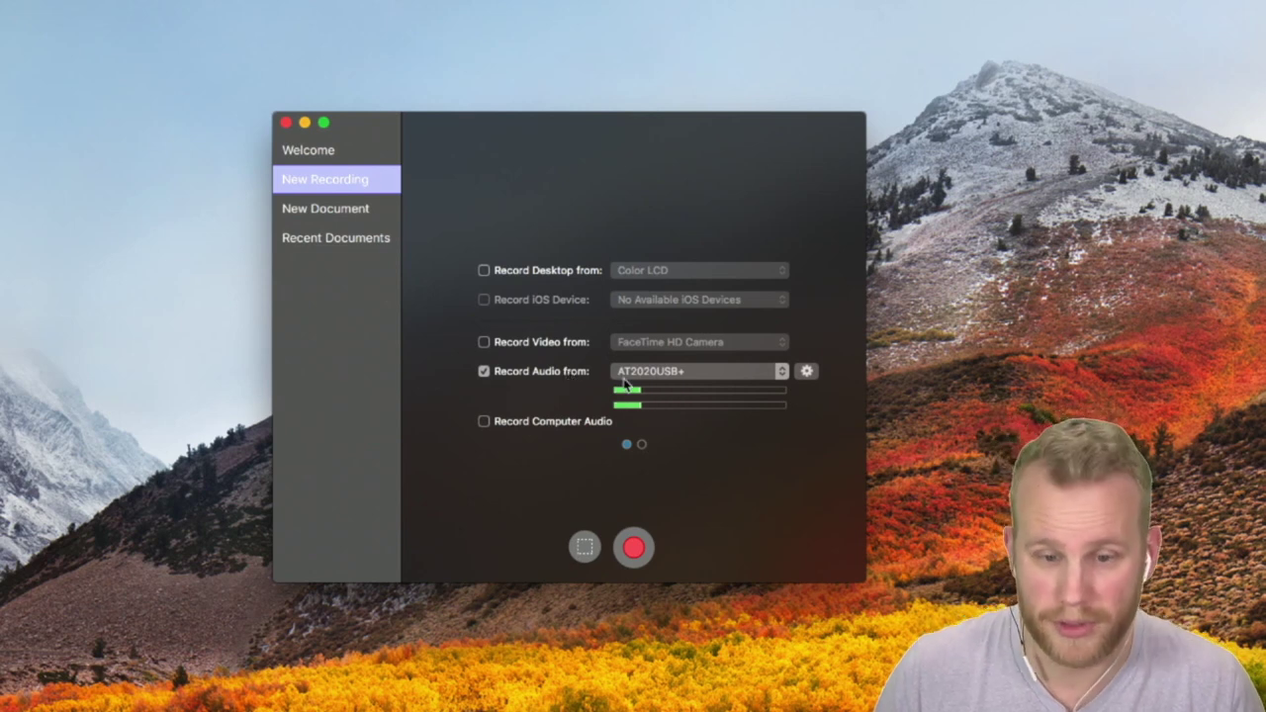
- Try computer audio as the only recording source, and switch back to recording audio from the AT2020USB+ microphone
left_click(483, 373)
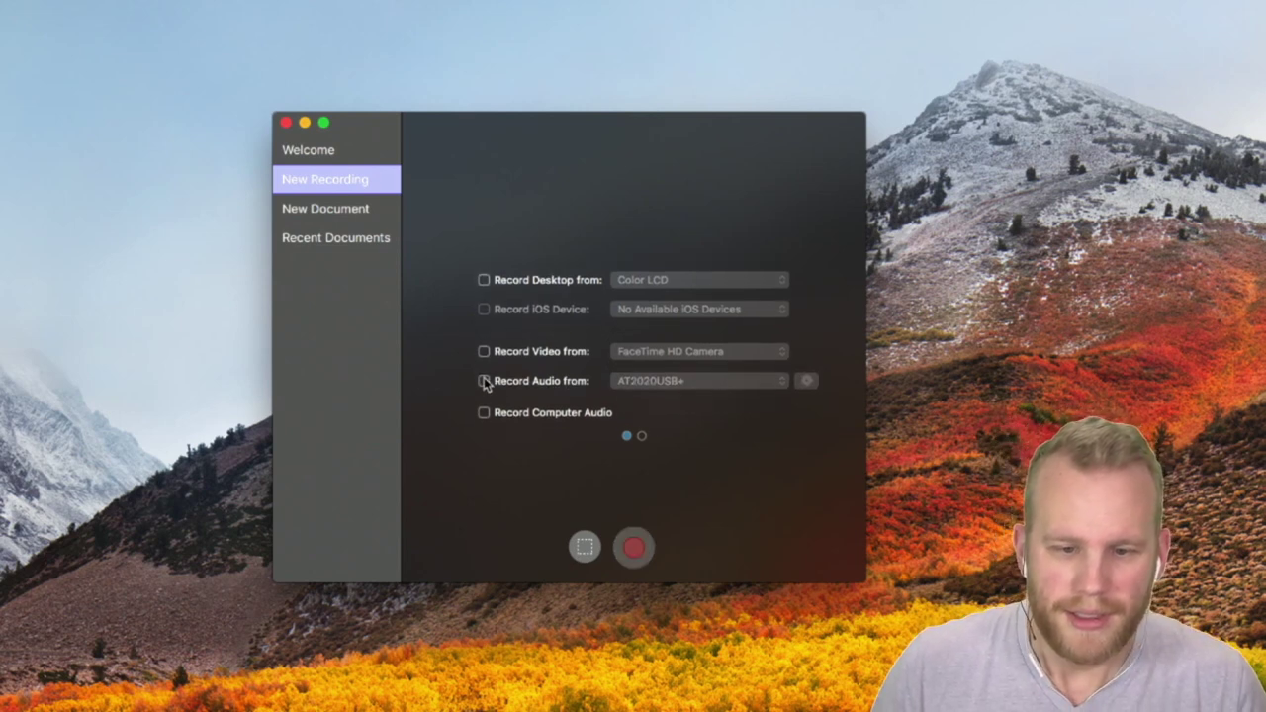
left_click(484, 412)
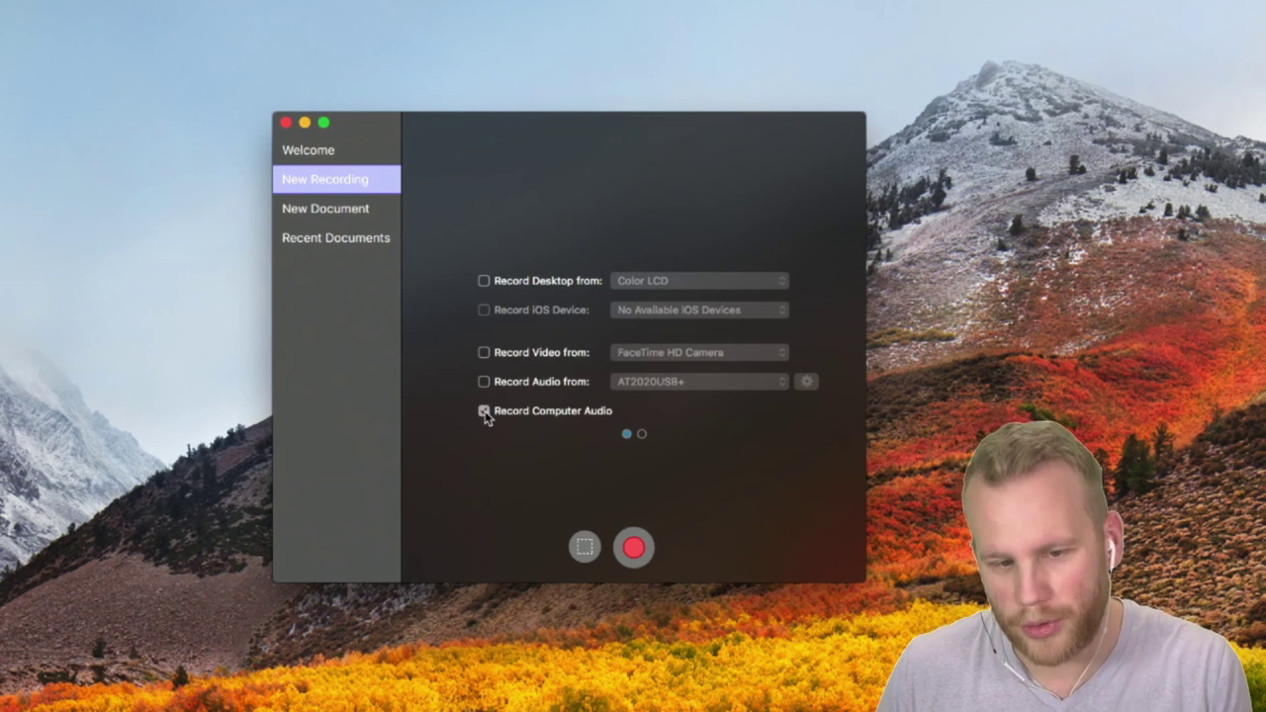
left_click(484, 411)
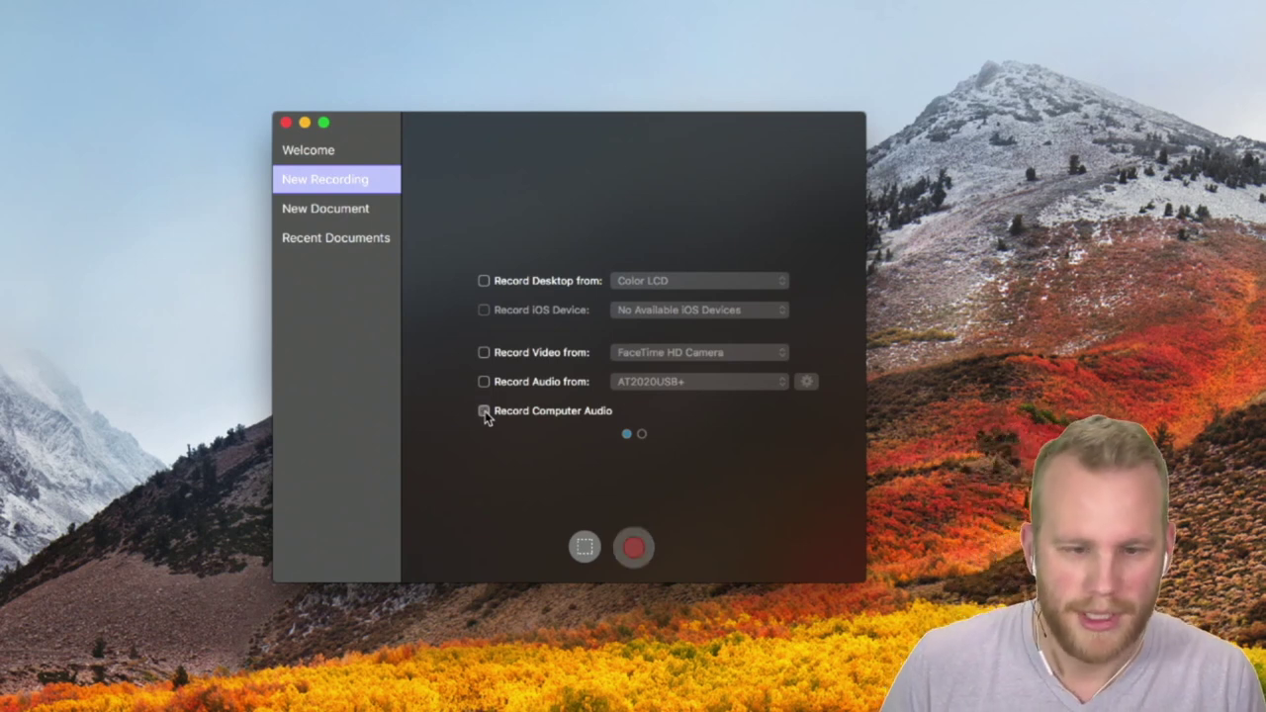
left_click(483, 381)
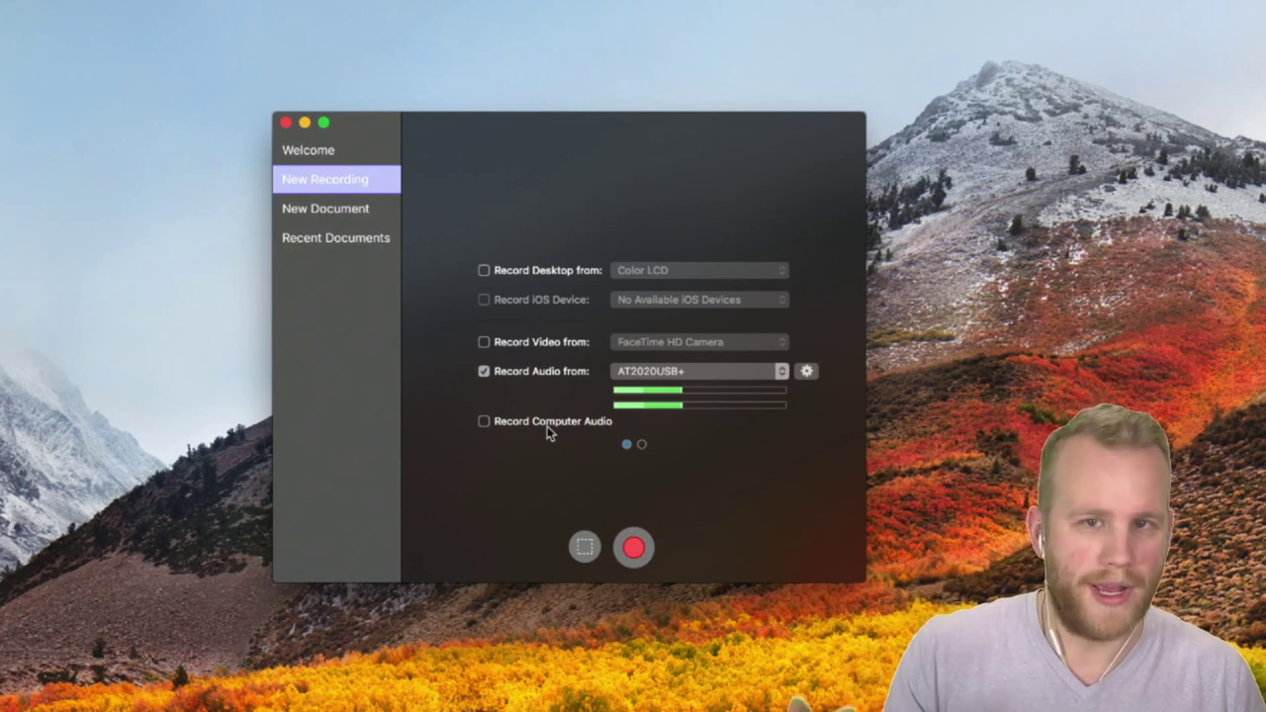
- Switch the audio recording source to Internal Microphone and check the available audio devices
left_click(693, 372)
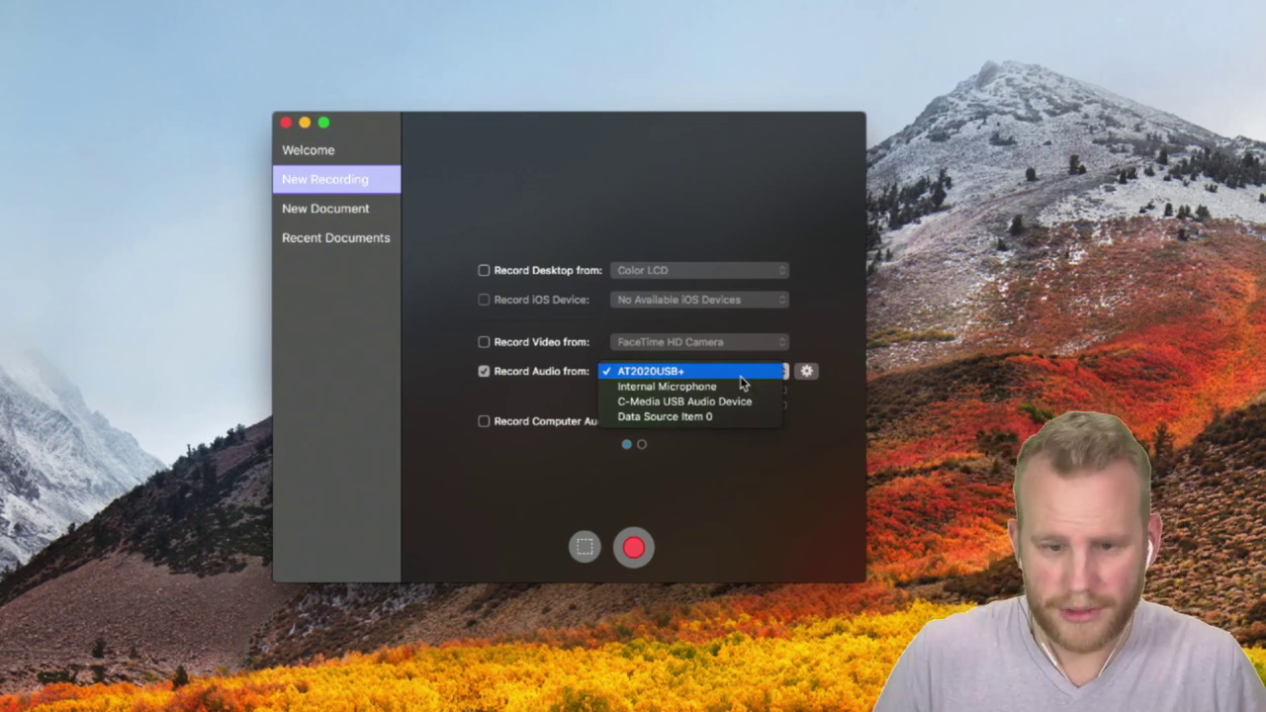
left_click(734, 387)
left_click(728, 384)
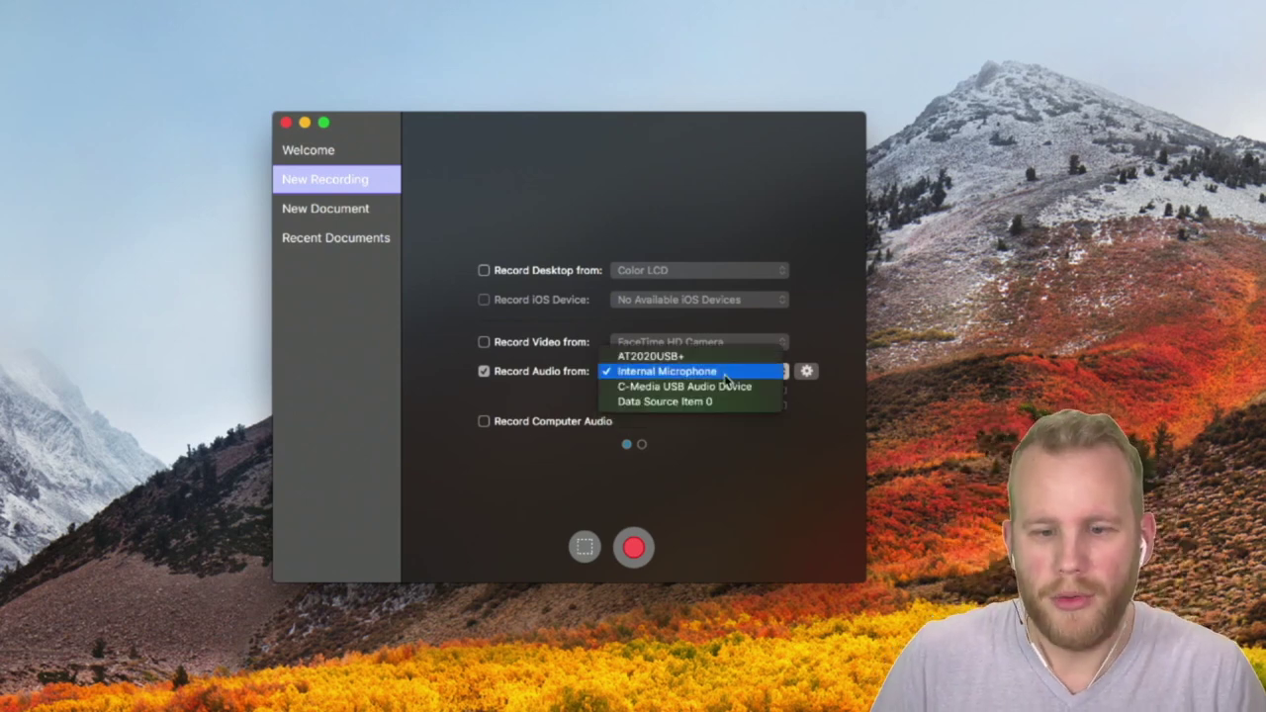
left_click(727, 379)
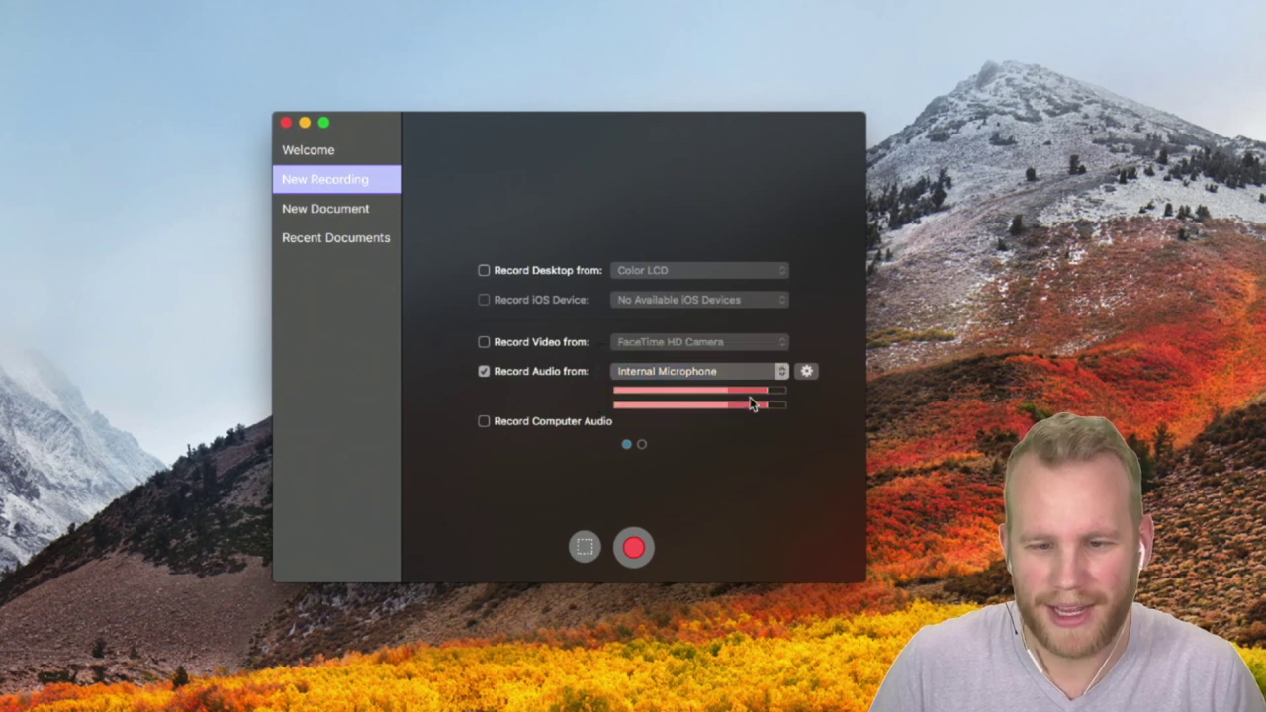
left_click(747, 373)
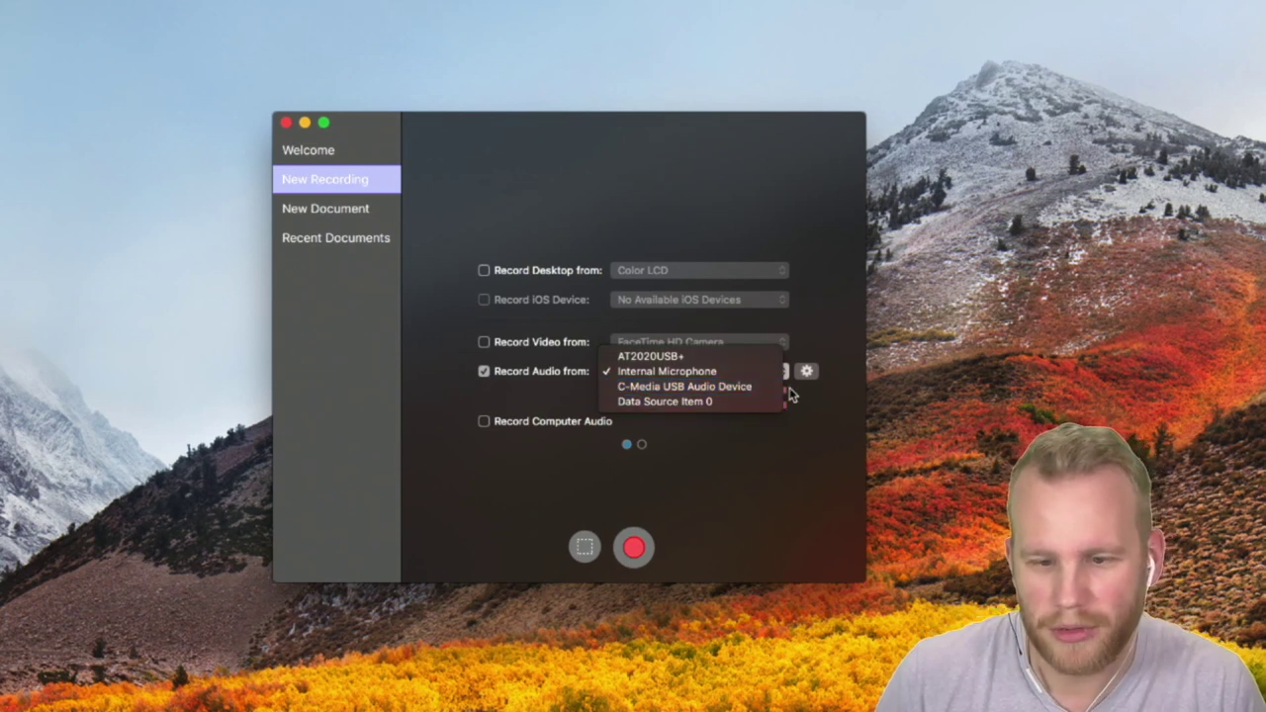
left_click(799, 399)
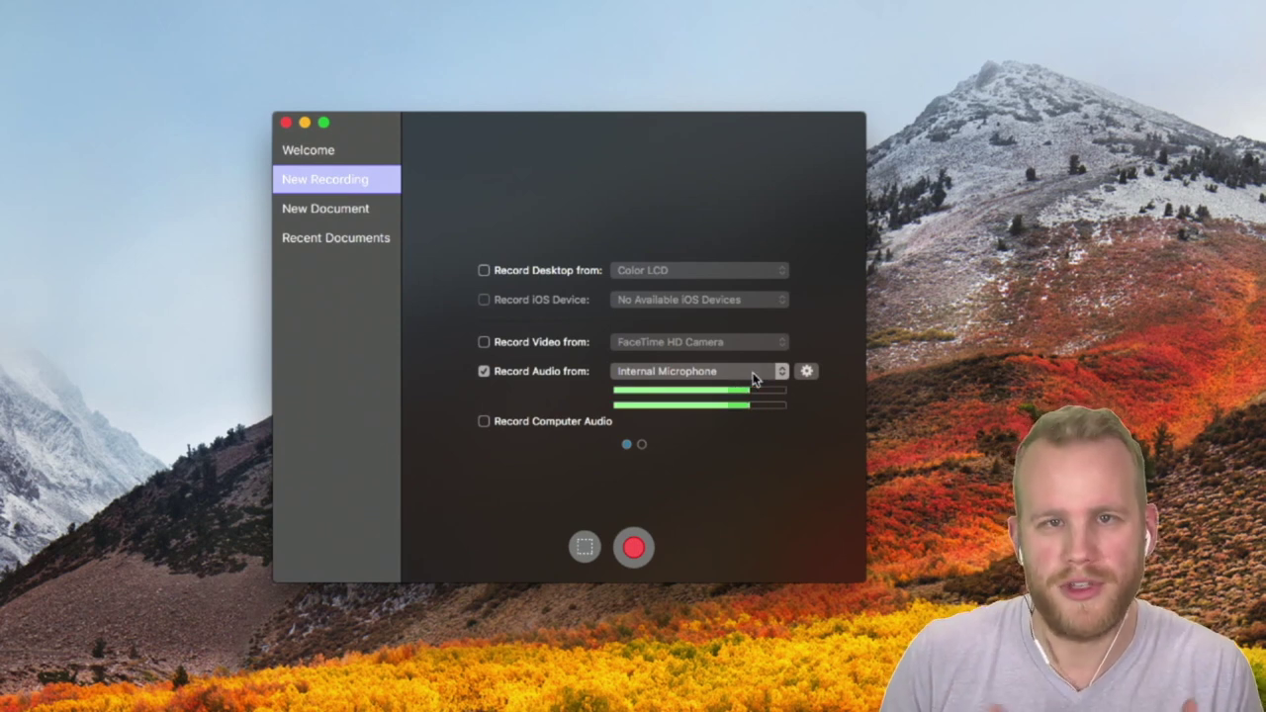
- Set the audio recording source back to AT2020USB+ and review the other available devices
left_click(754, 379)
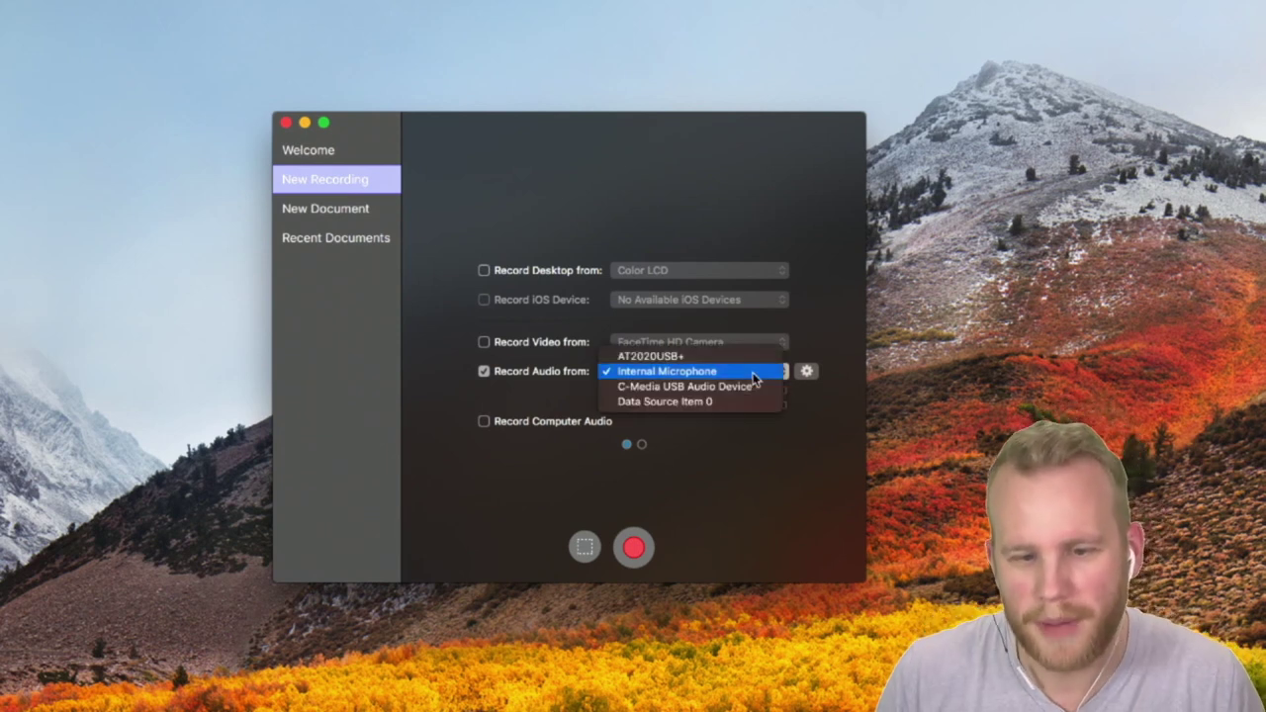
left_click(743, 359)
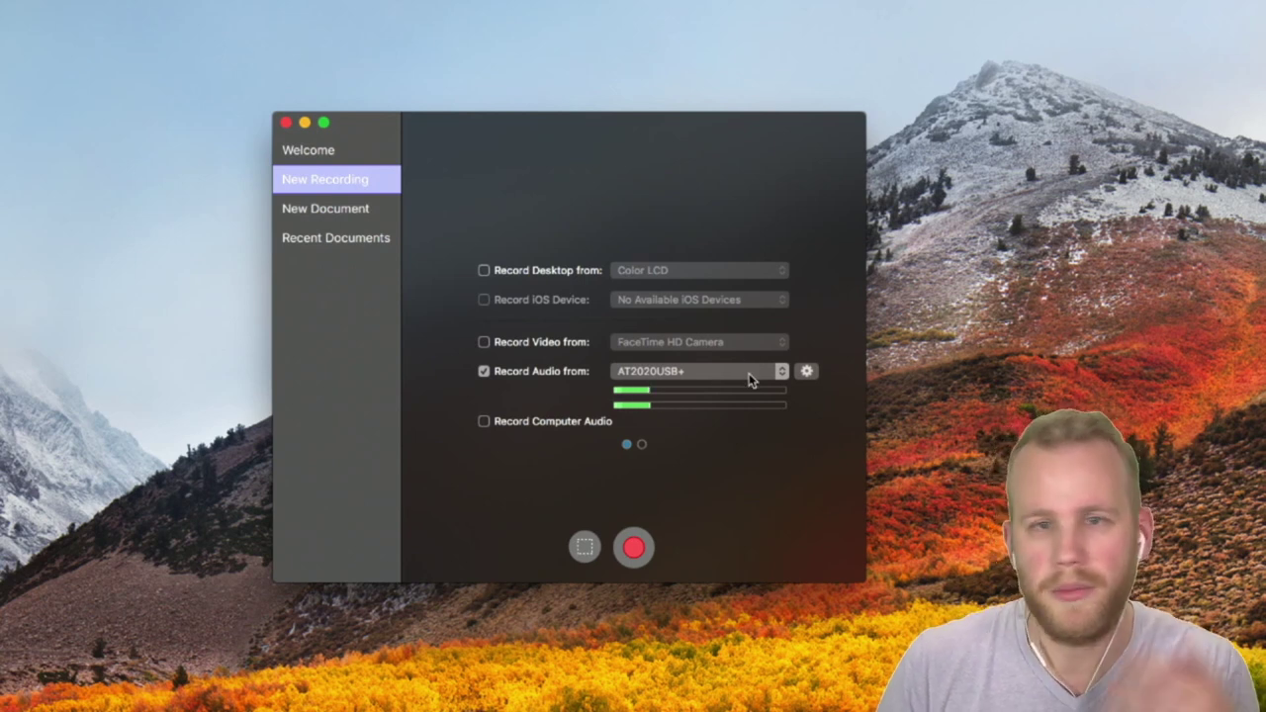
left_click(748, 373)
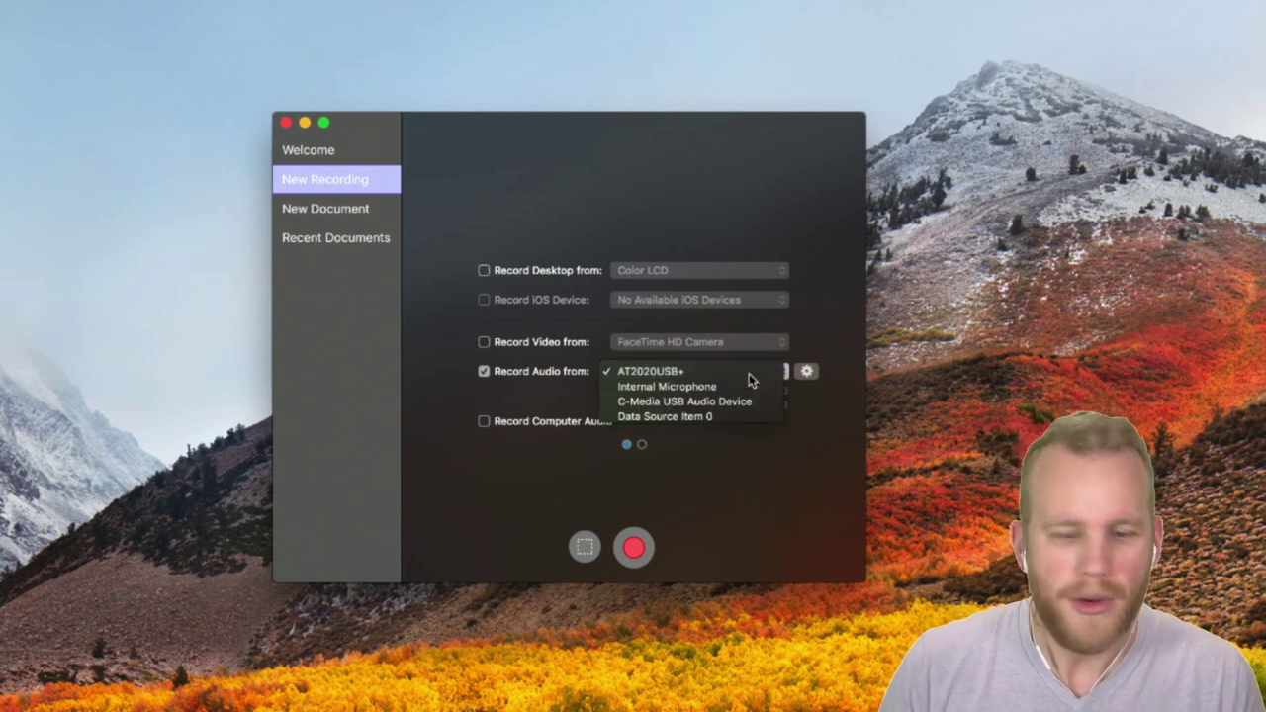
left_click(748, 373)
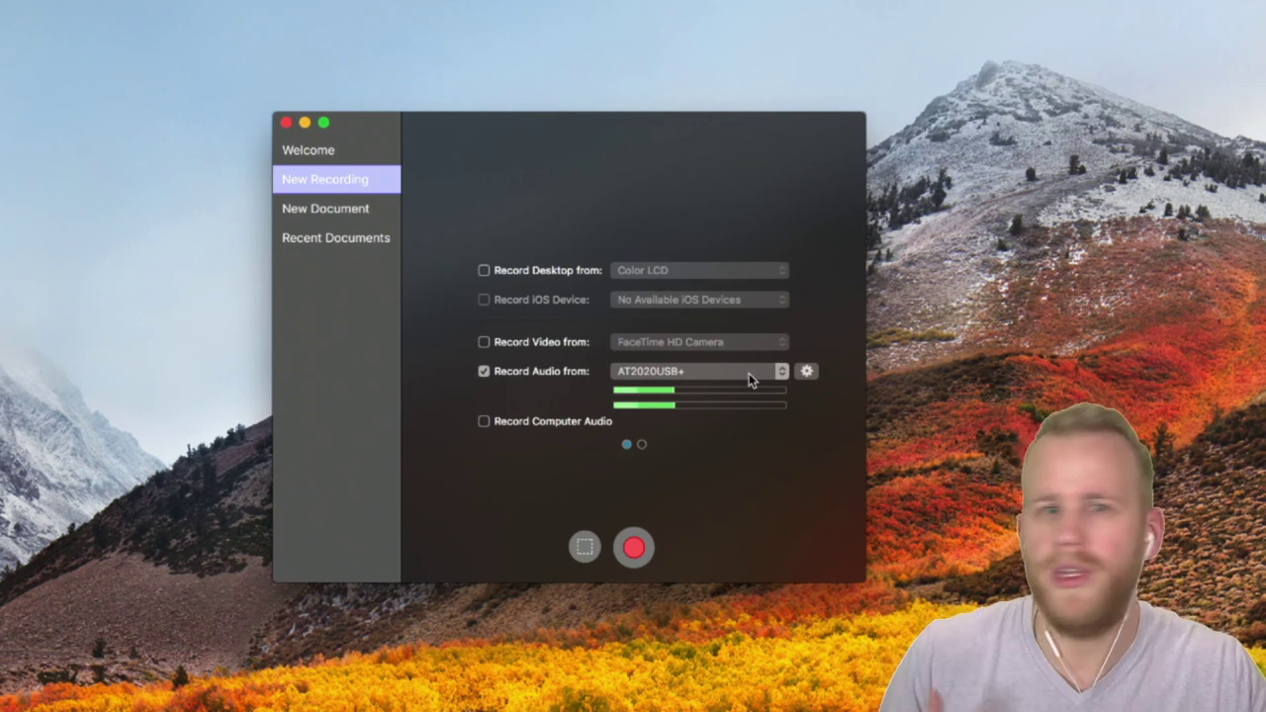
- Try Internal Microphone as the audio source once more to compare levels, and return to AT2020USB+
left_click(749, 372)
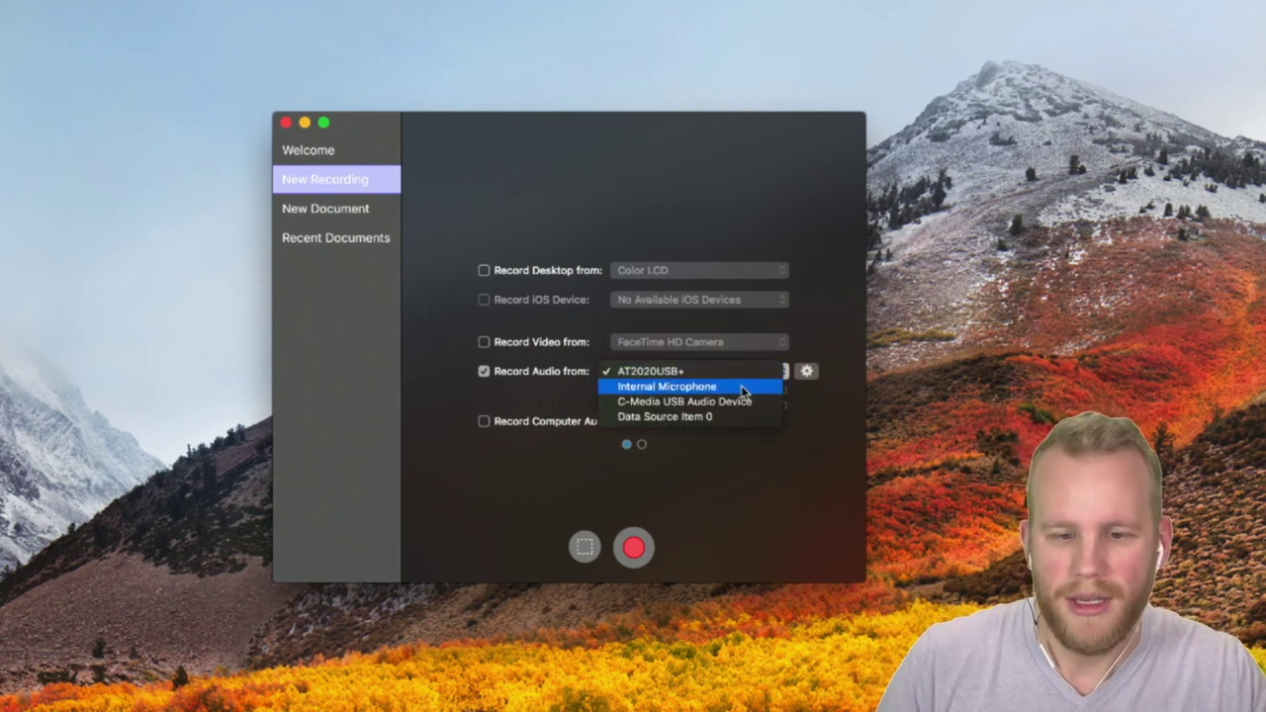
left_click(743, 389)
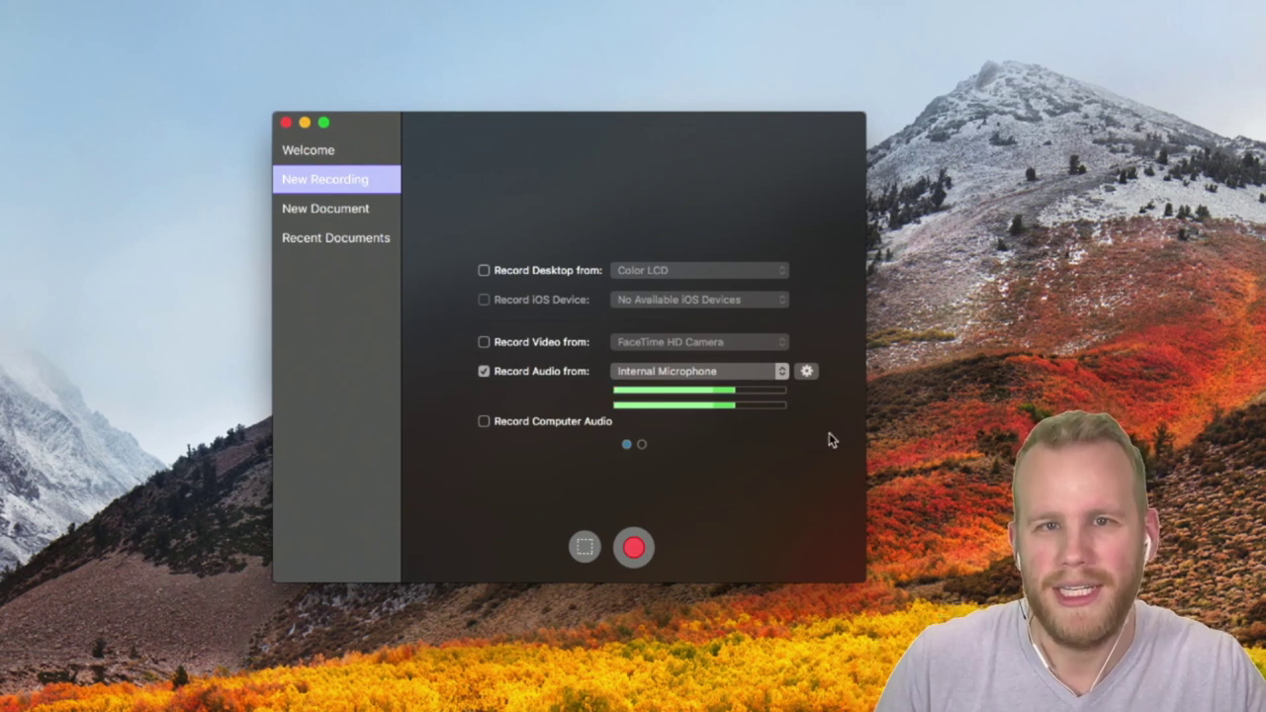
left_click(776, 372)
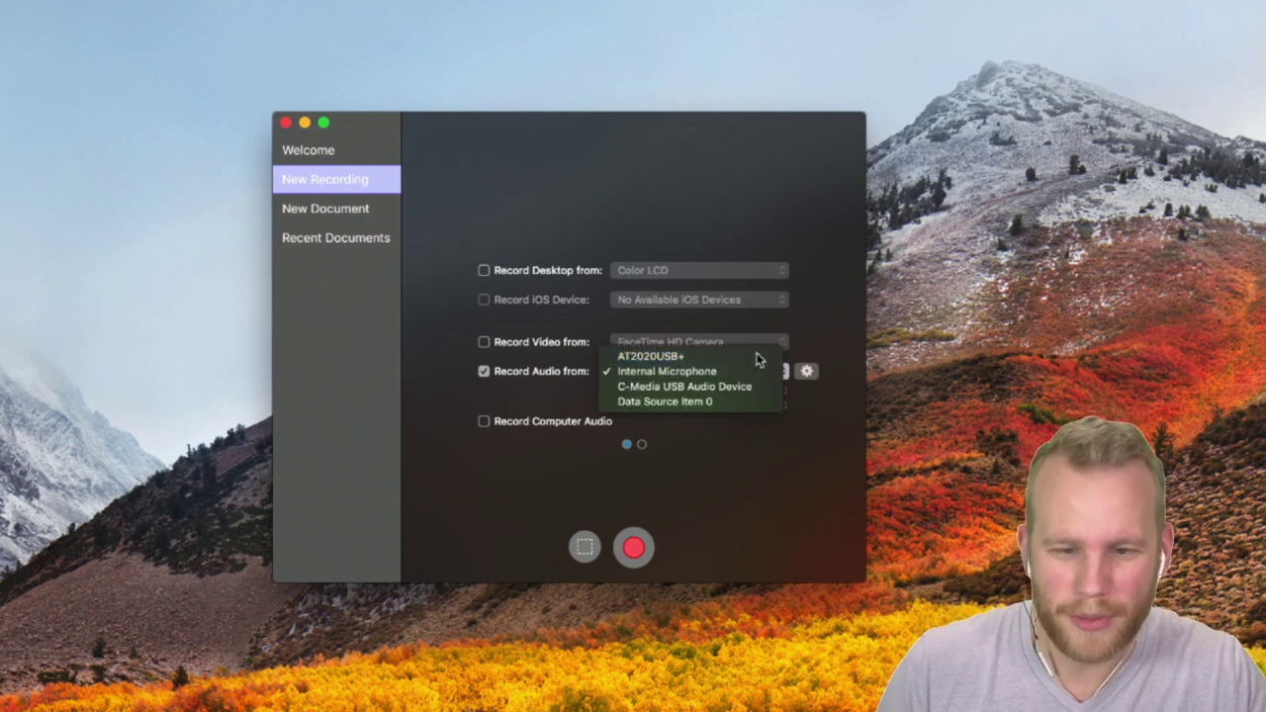
left_click(757, 356)
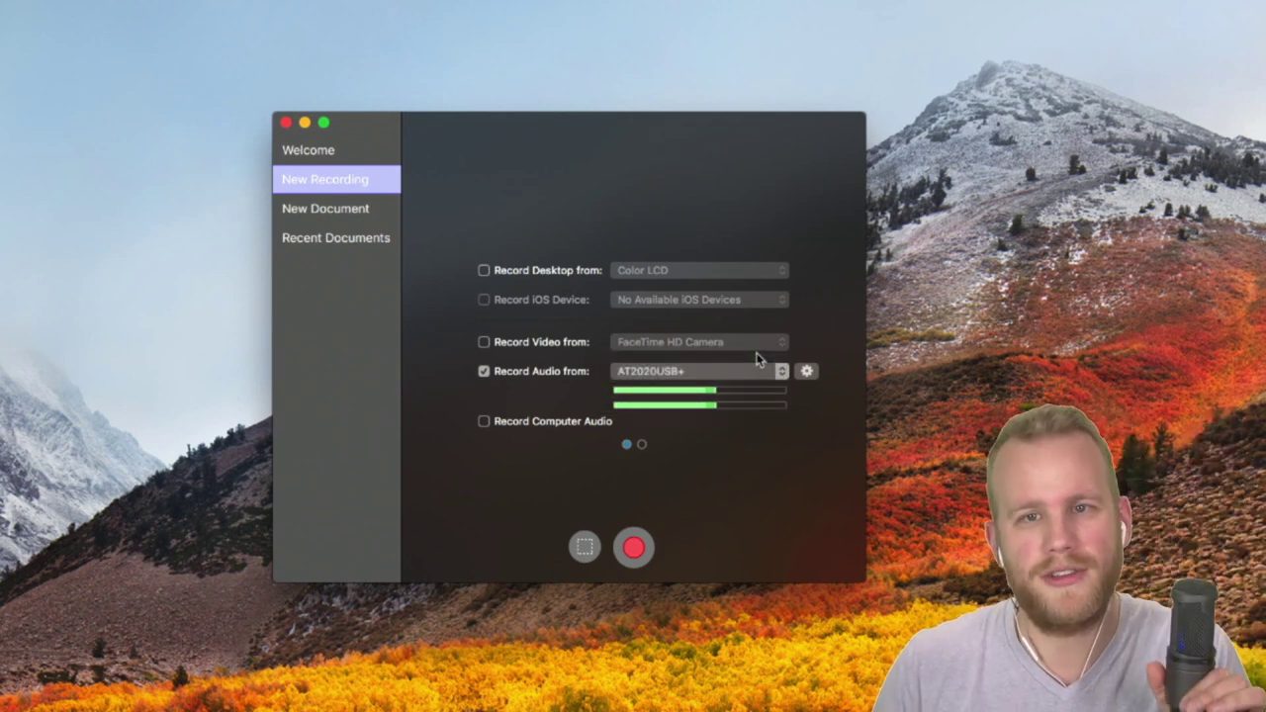
- Examine the default channel mix settings of the AT2020USB+ microphone for new documents
left_click(807, 371)
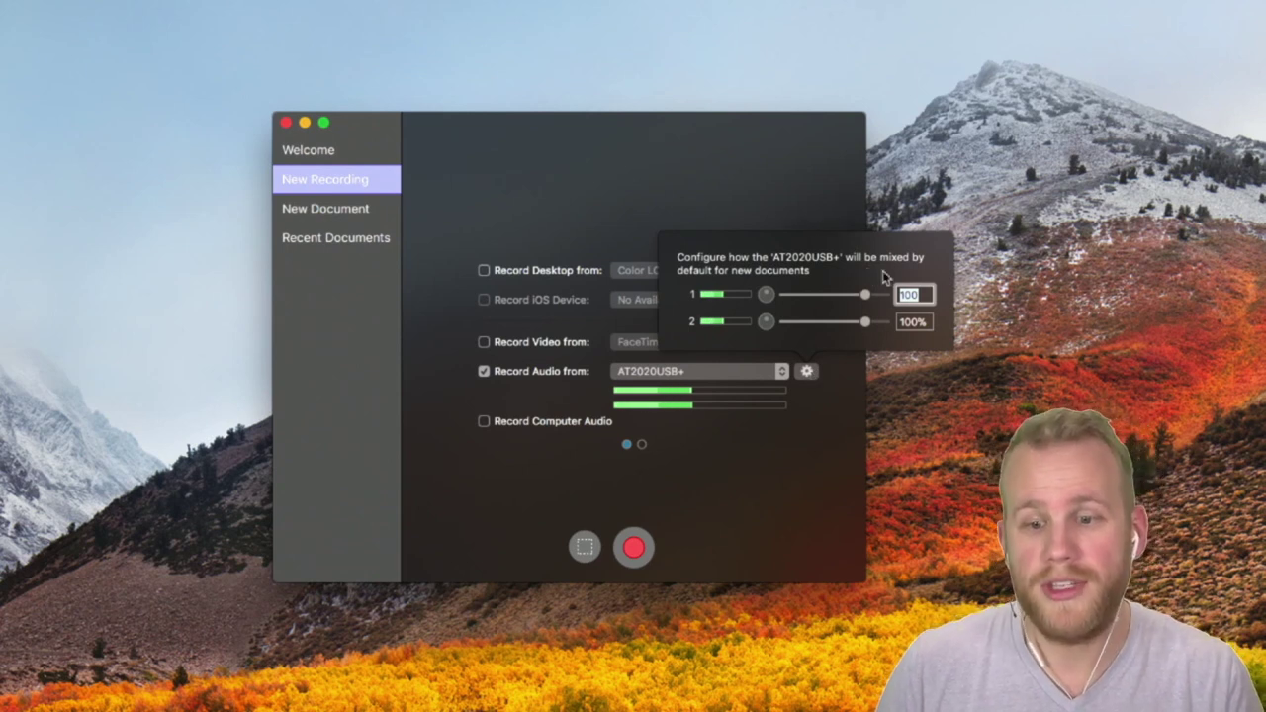
left_click(927, 293)
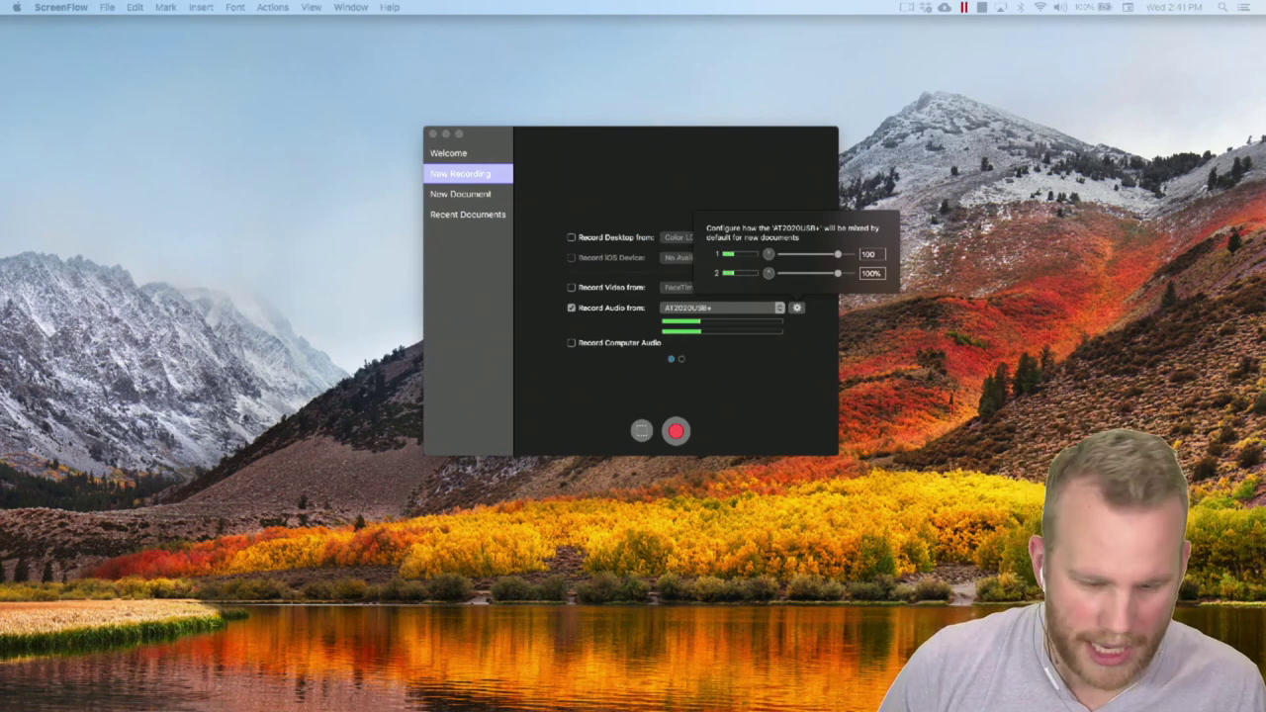
left_click(766, 410)
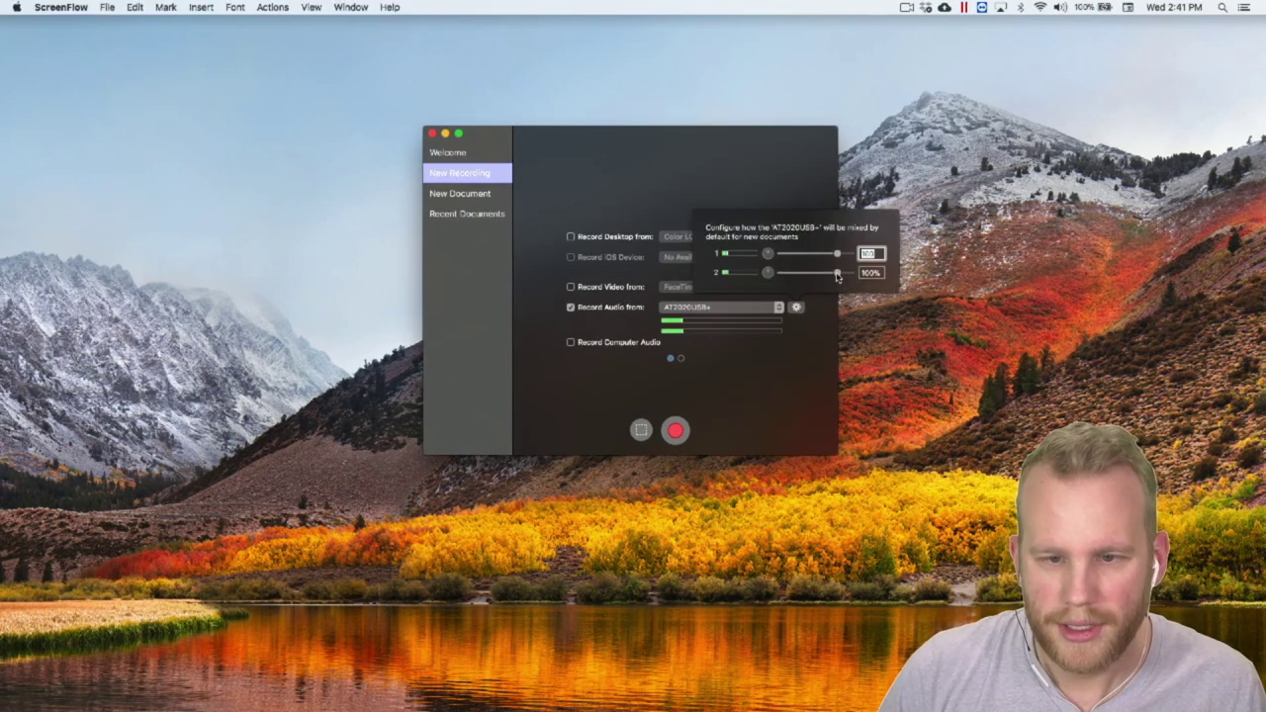
- Enable video recording from the FaceTime HD Camera, checking the list of available cameras
left_click(590, 291)
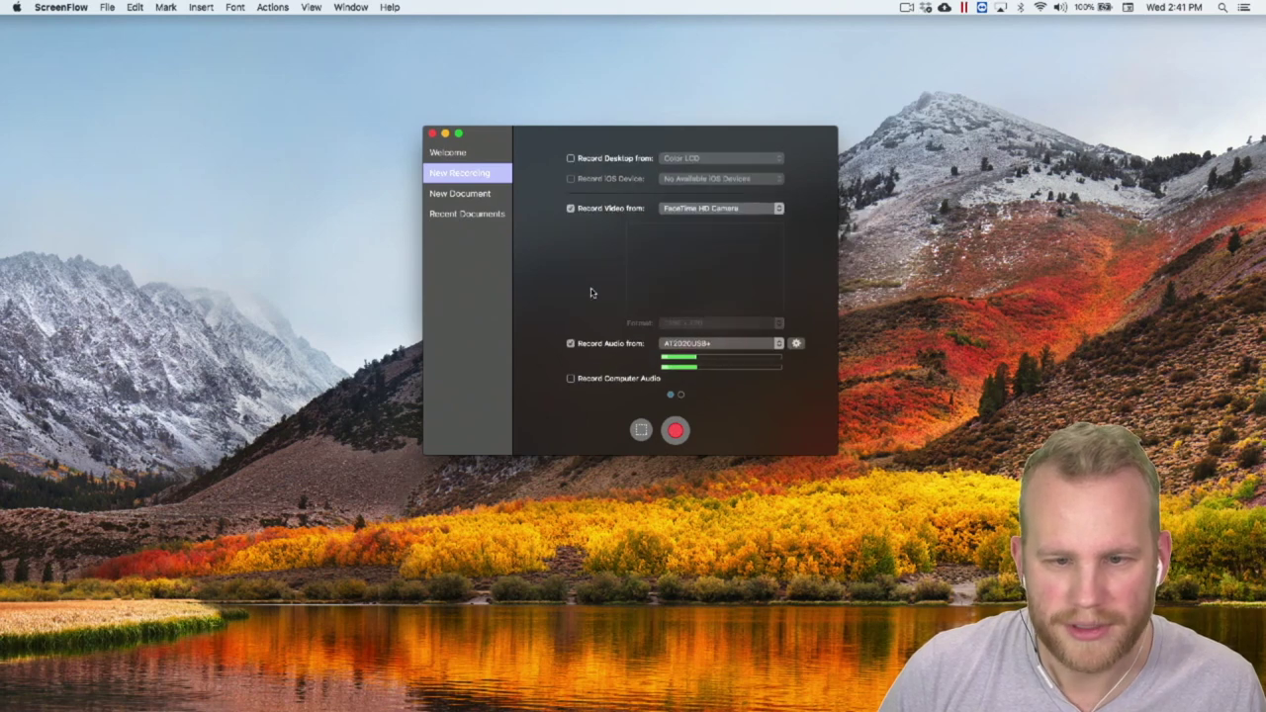
left_click(736, 210)
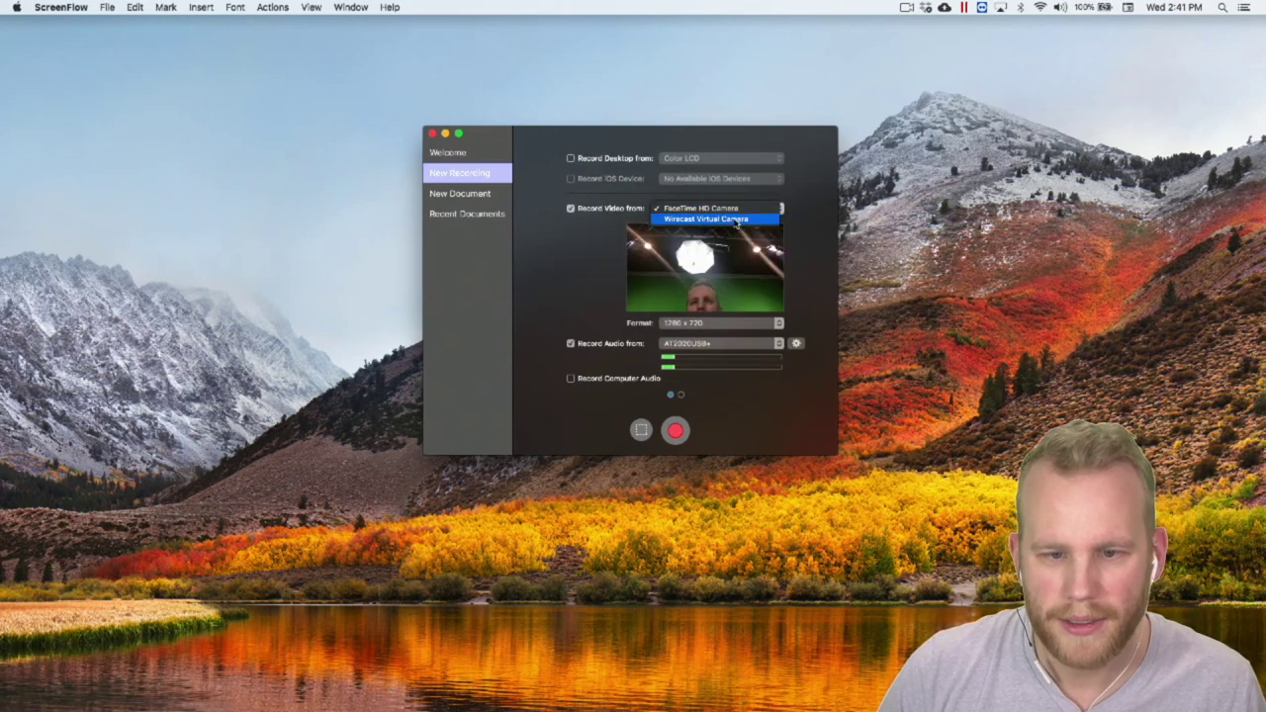
left_click(806, 293)
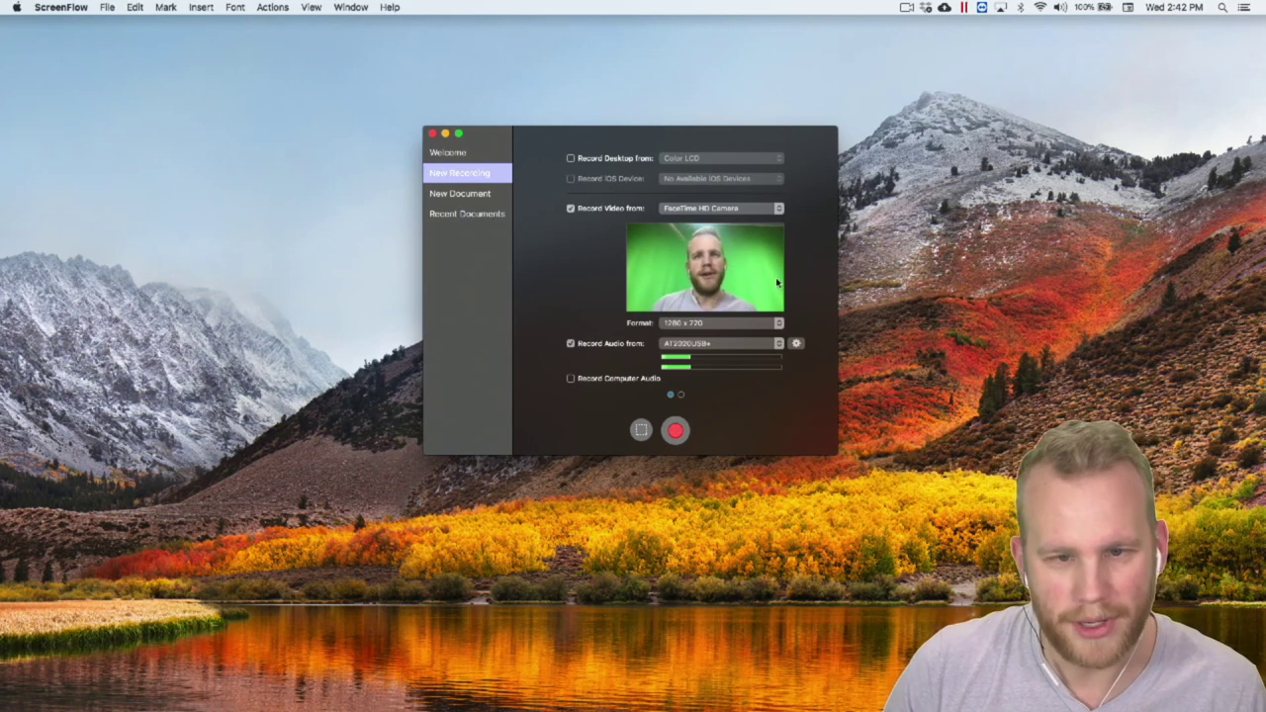
- Enable desktop recording and set the recorded display to BMD HDMI
left_click(572, 159)
left_click(704, 160)
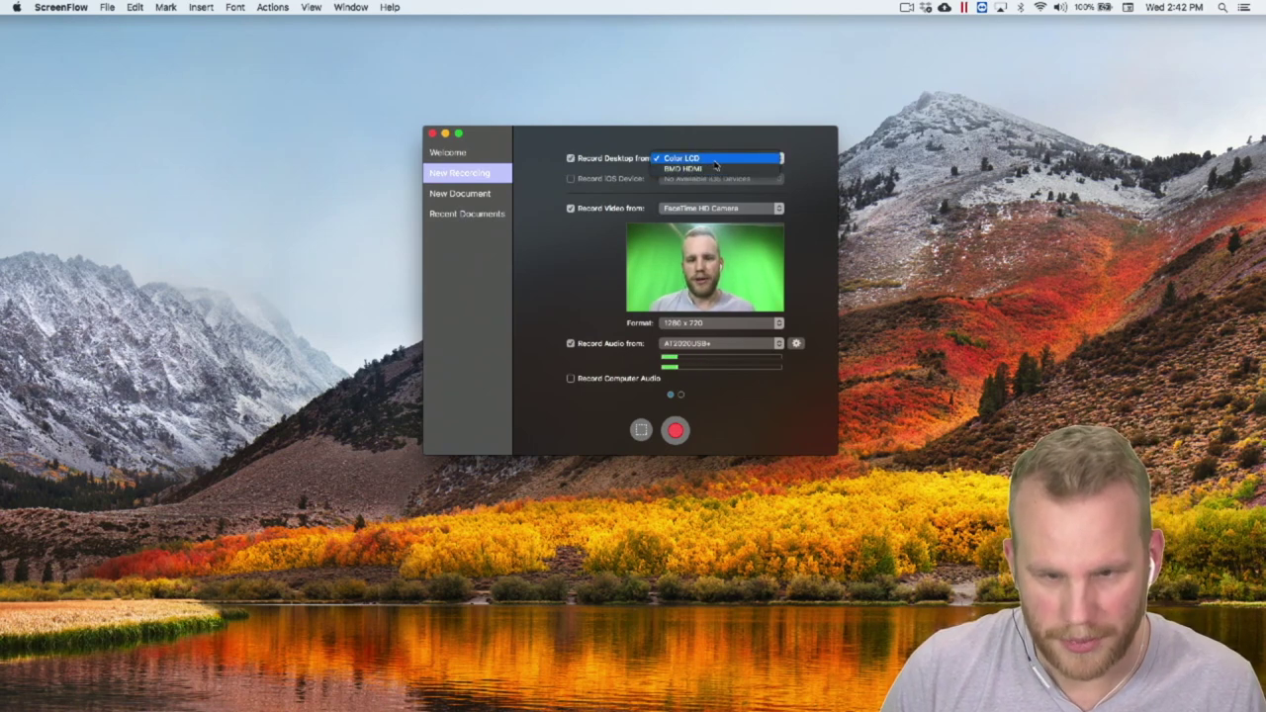
left_click(714, 170)
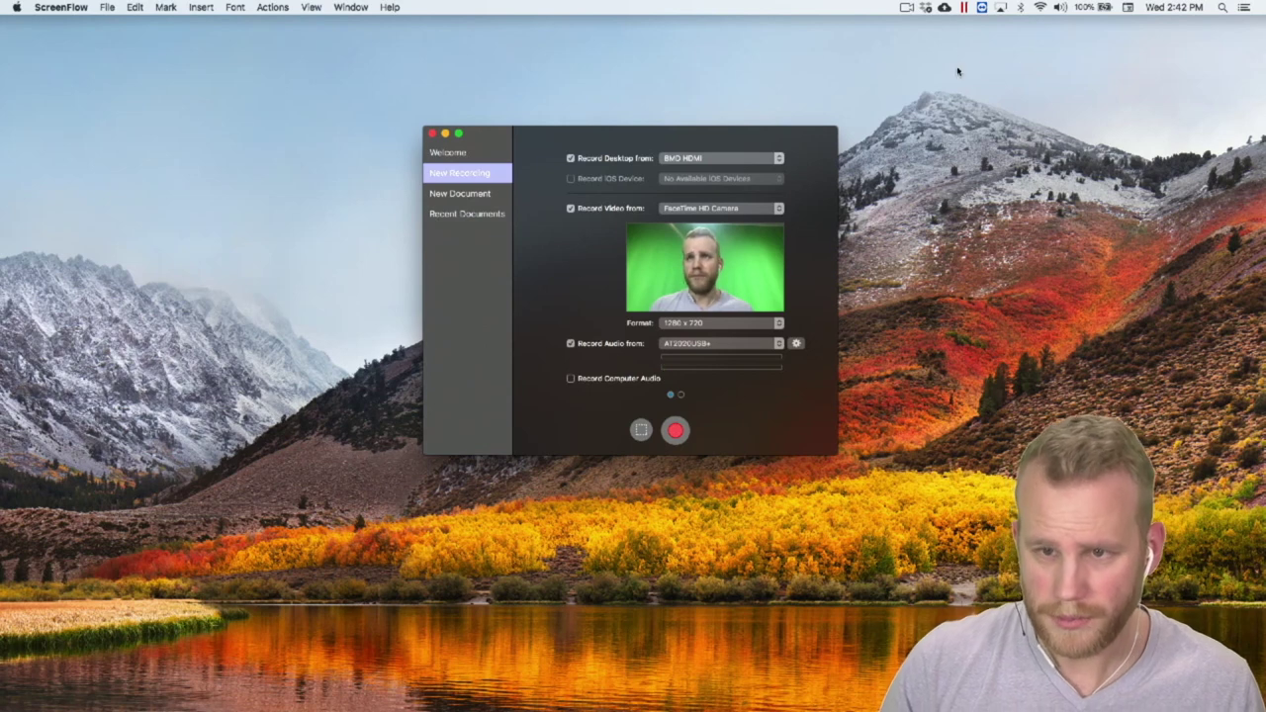
- Record a short take with the configured desktop, camera and microphone sources, and stop it to open the result for editing
left_click(678, 441)
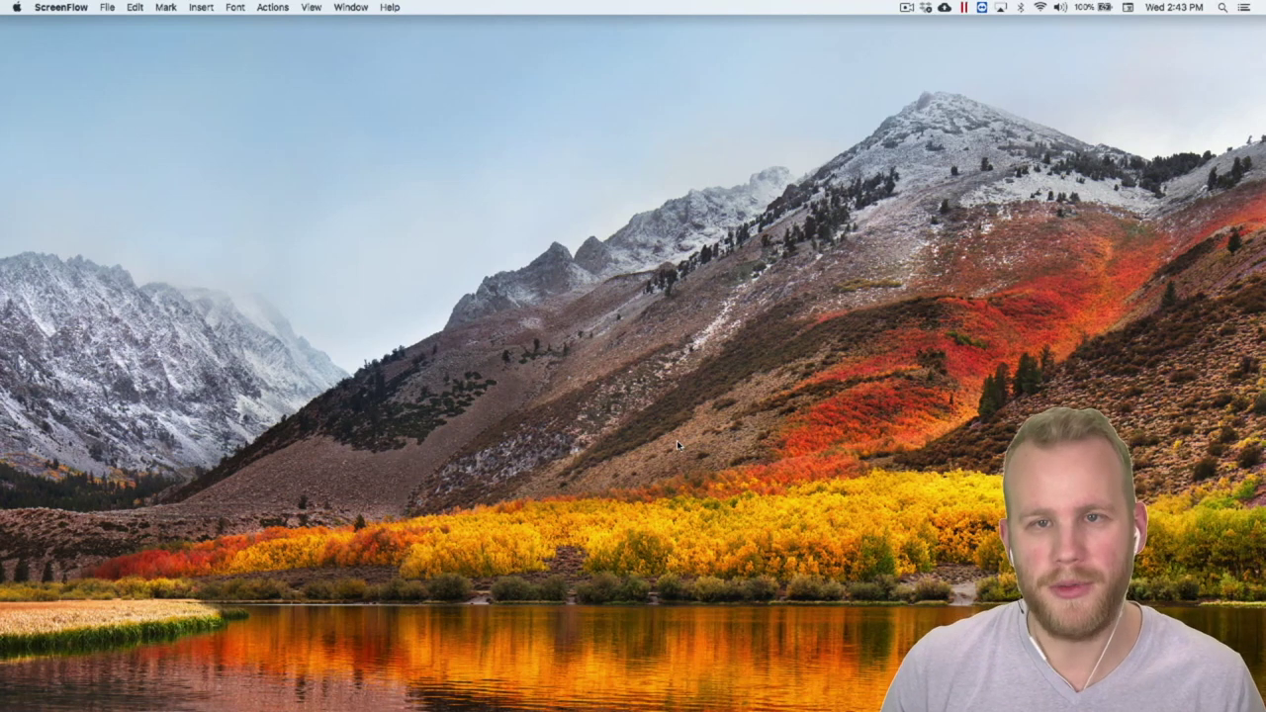
left_click(908, 8)
left_click(914, 35)
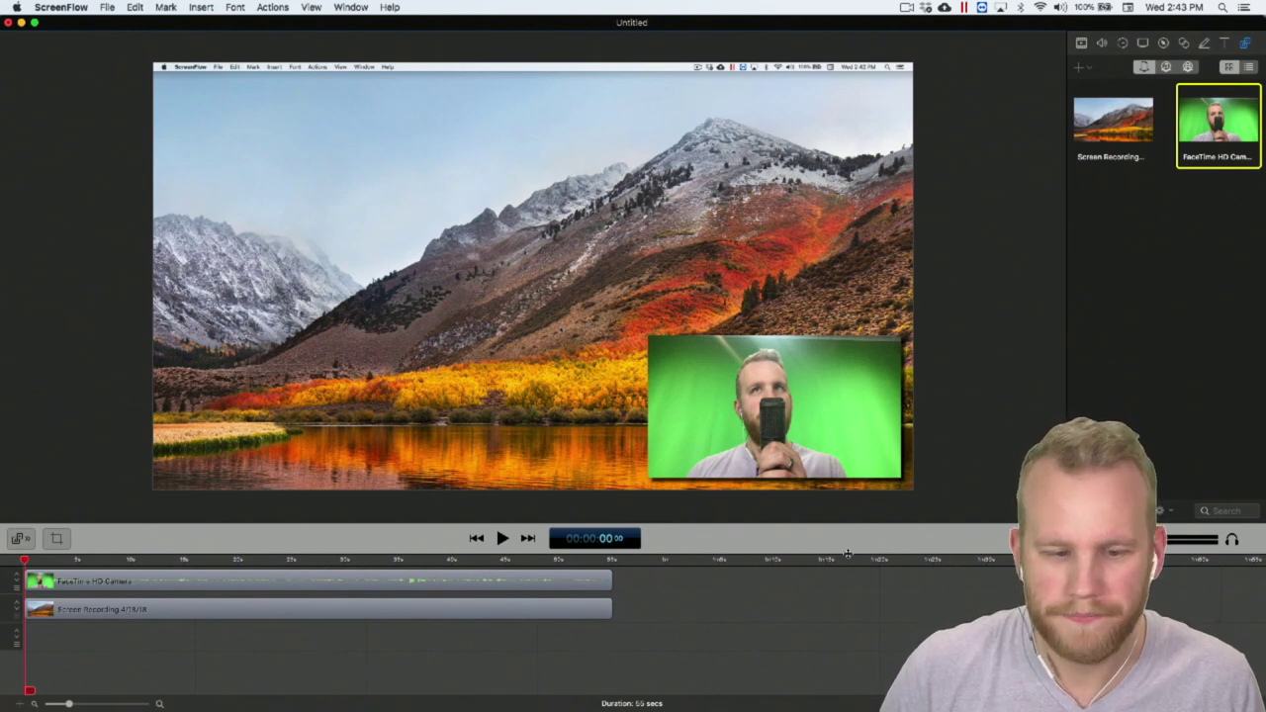
- Enlarge the timeline area and increase the height of the FaceTime HD Camera and screen recording tracks
left_click_drag(847, 552, 856, 456)
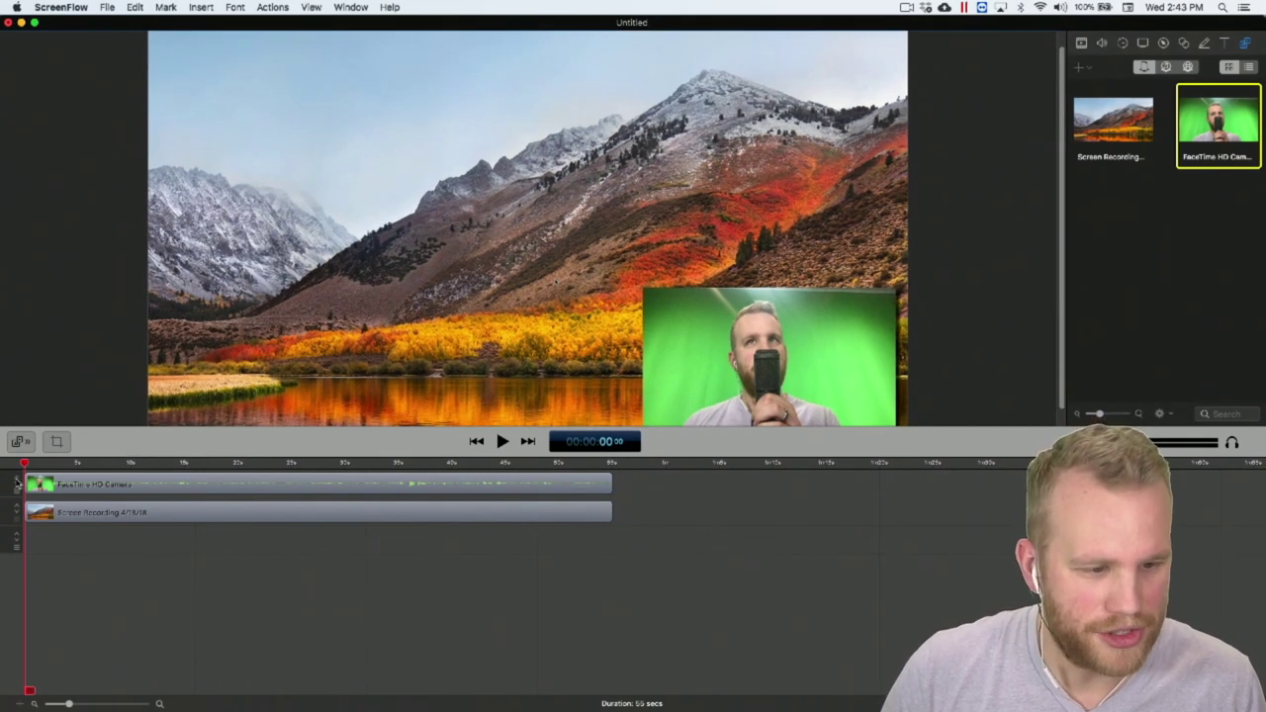
left_click_drag(17, 498, 18, 514)
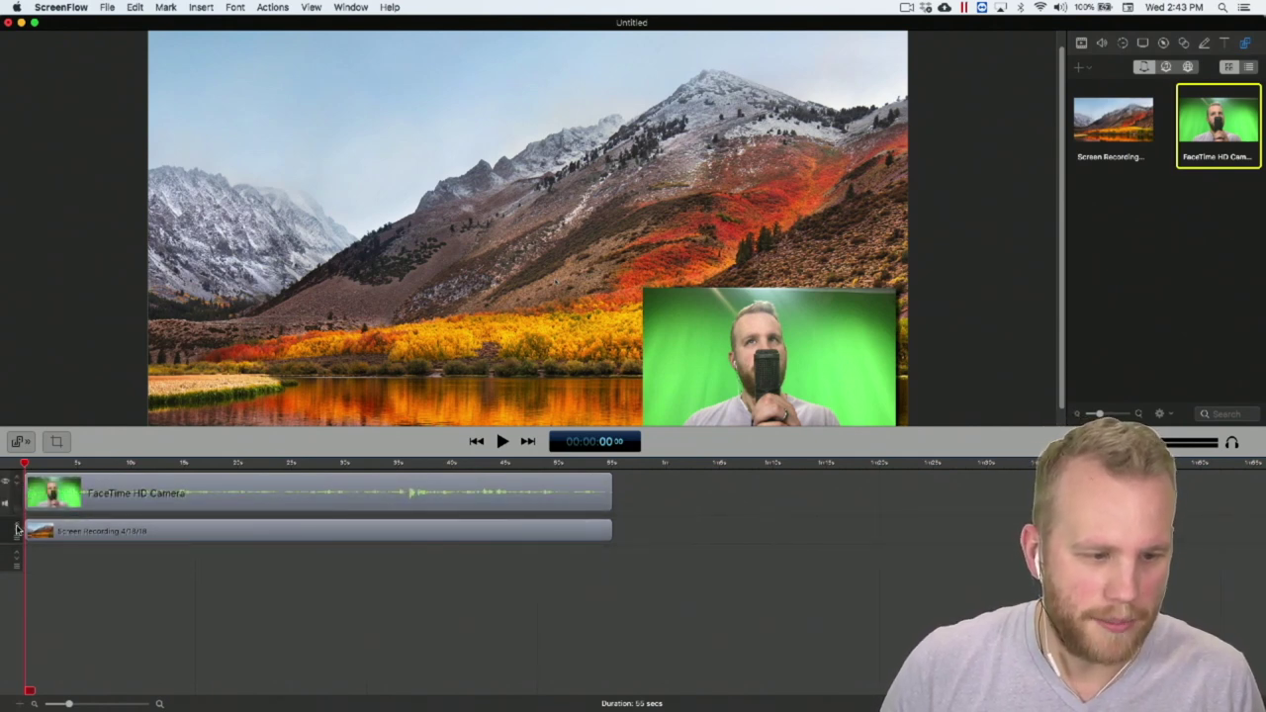
left_click_drag(16, 531, 17, 550)
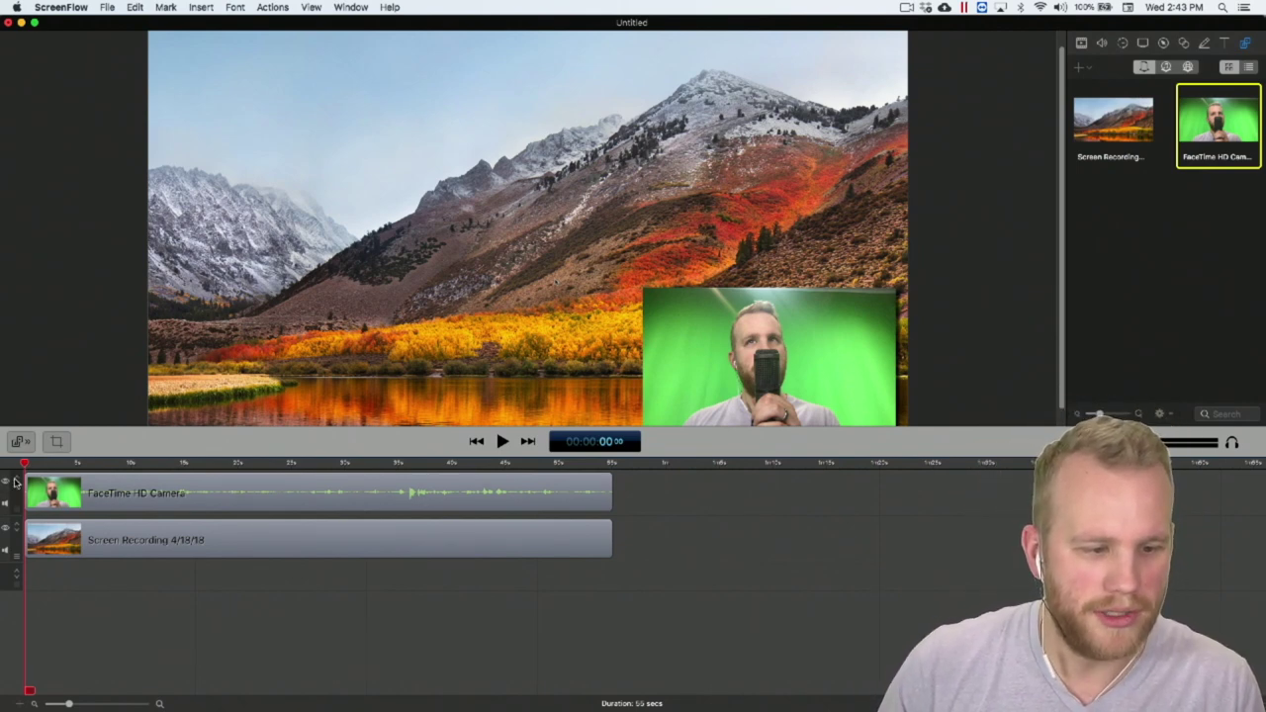
left_click(15, 481)
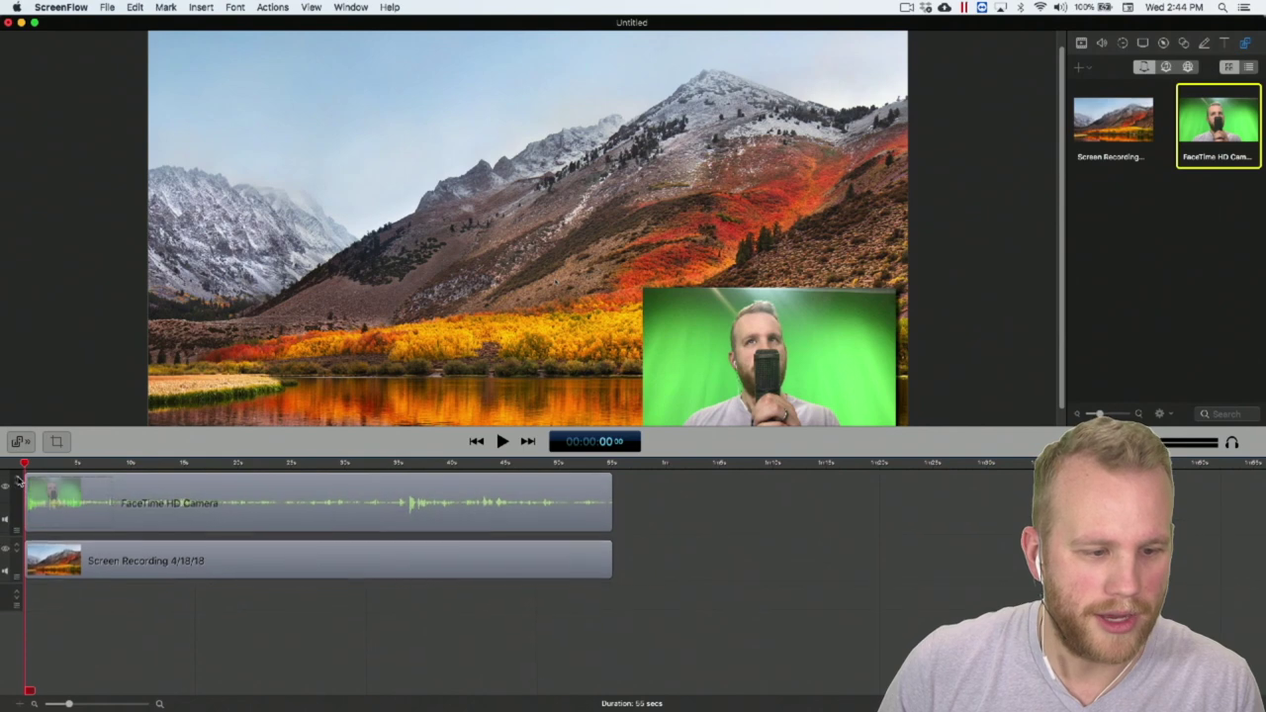
left_click(17, 550)
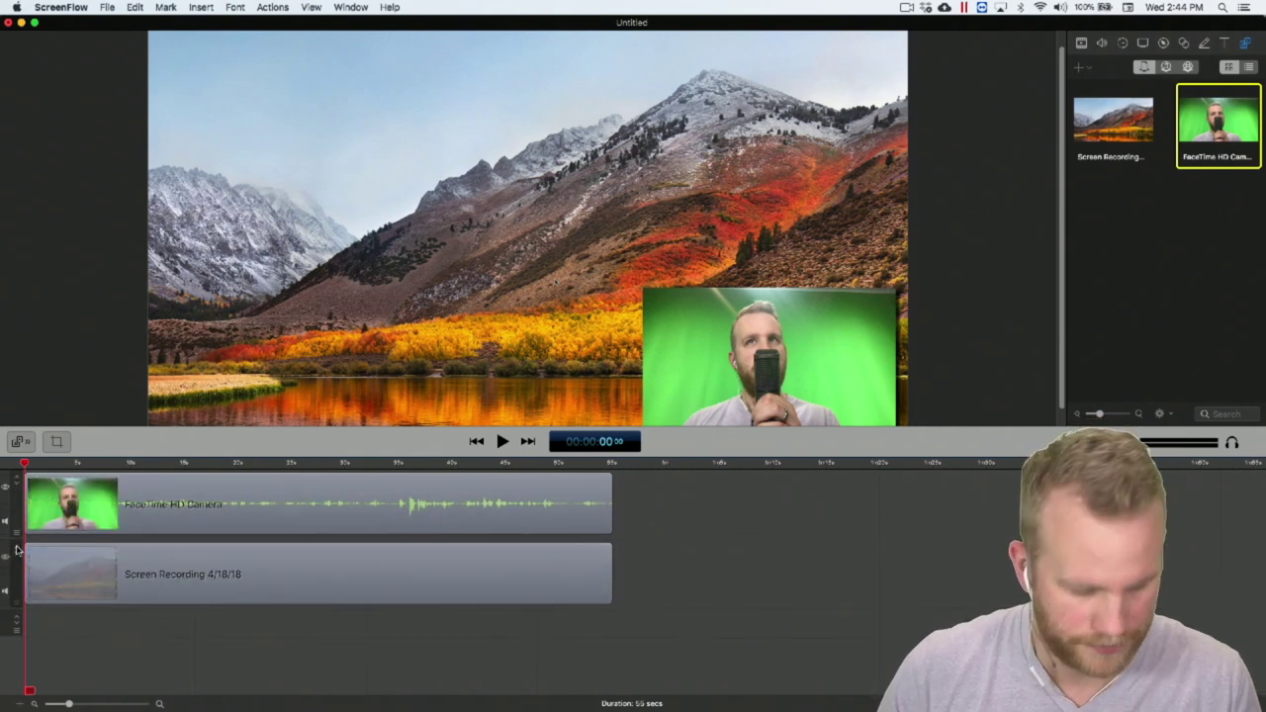
- Detach the audio from the FaceTime HD Camera clip onto its own timeline track
scroll(34, 547, "up", 3)
left_click(621, 494)
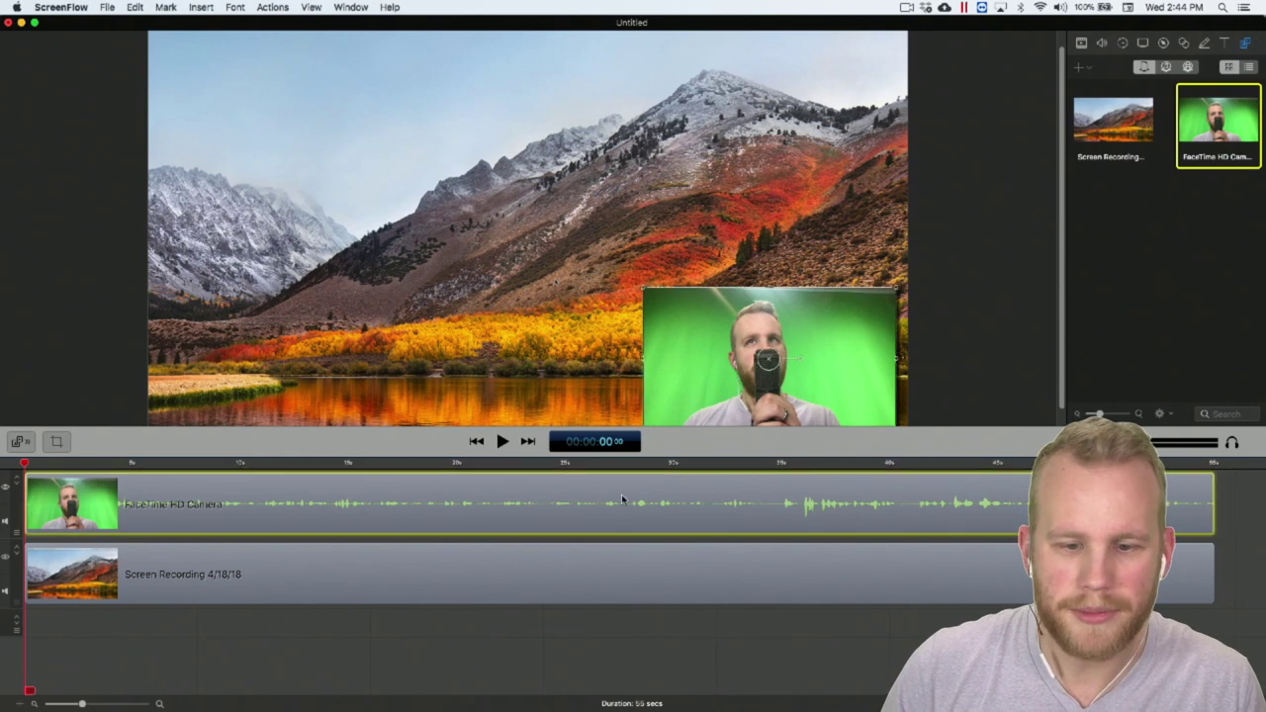
right_click(621, 498)
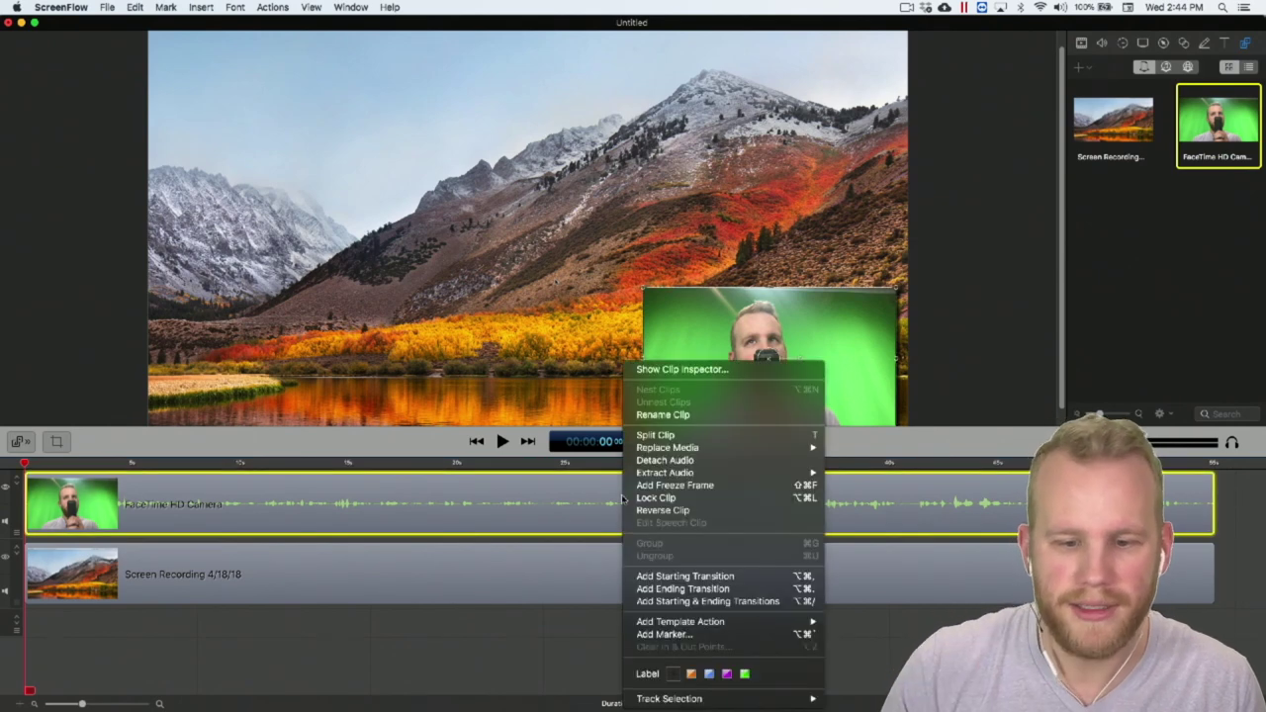
left_click(659, 461)
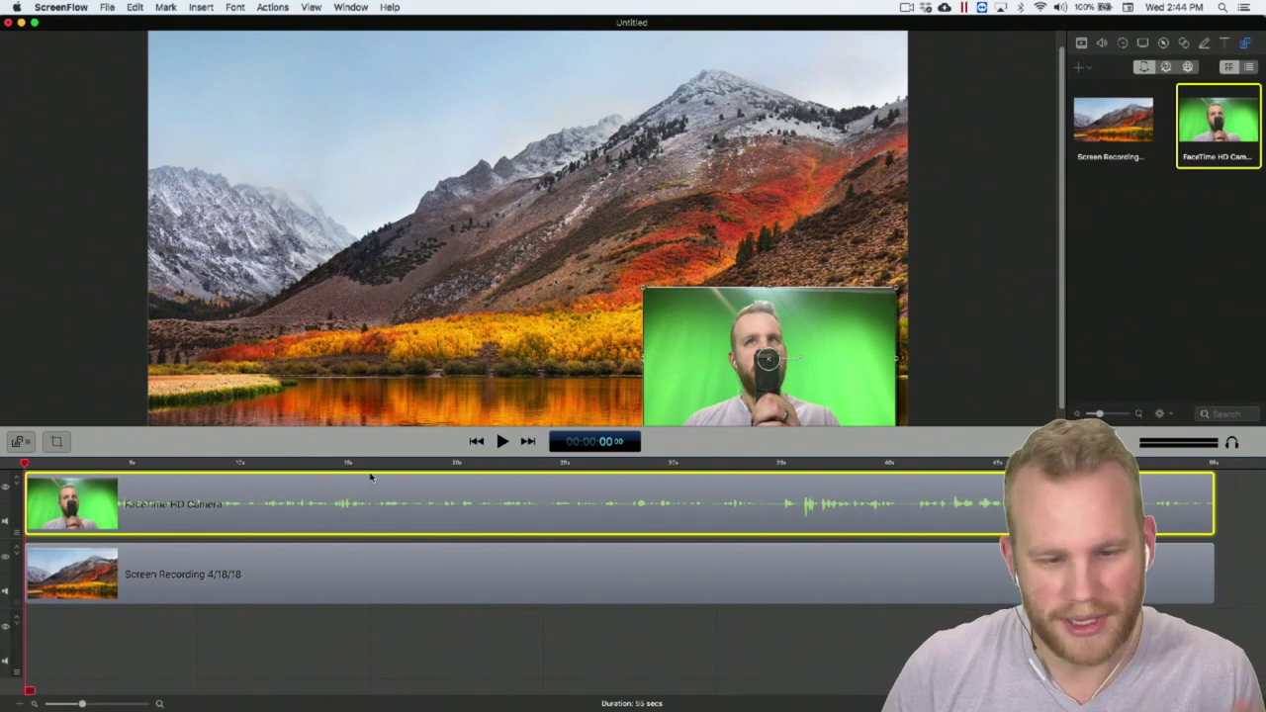
right_click(403, 484)
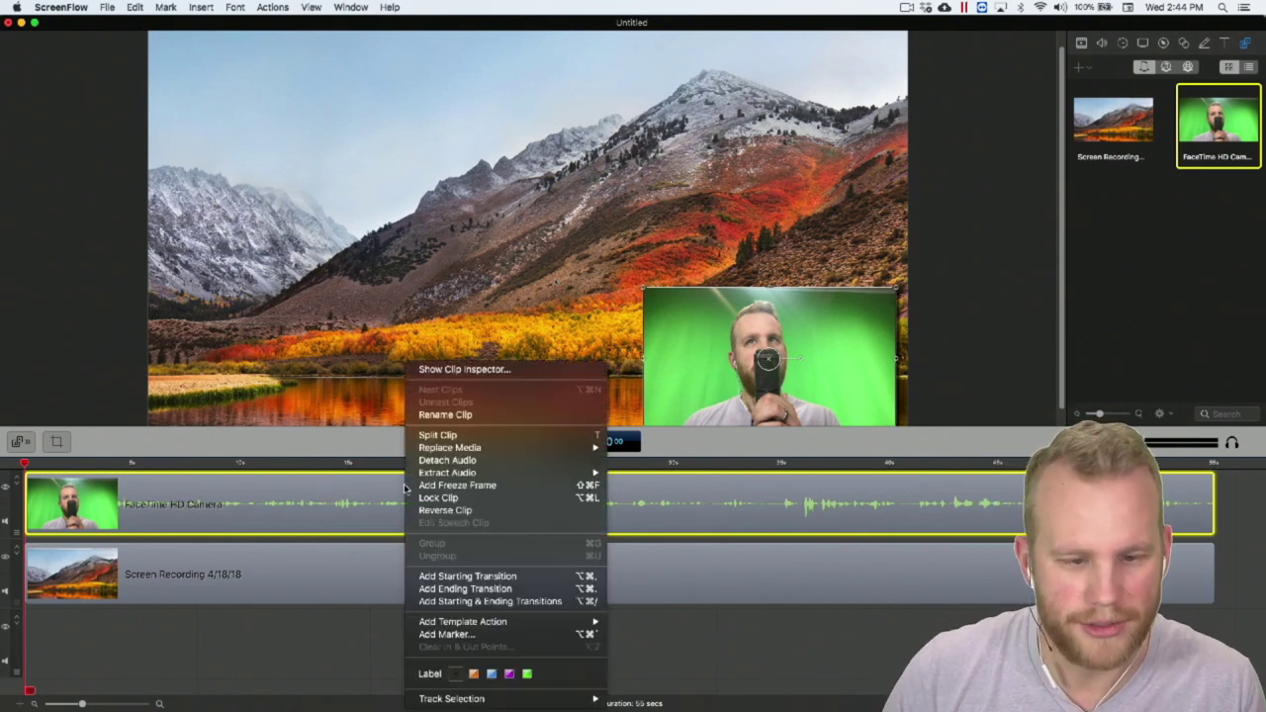
left_click(477, 460)
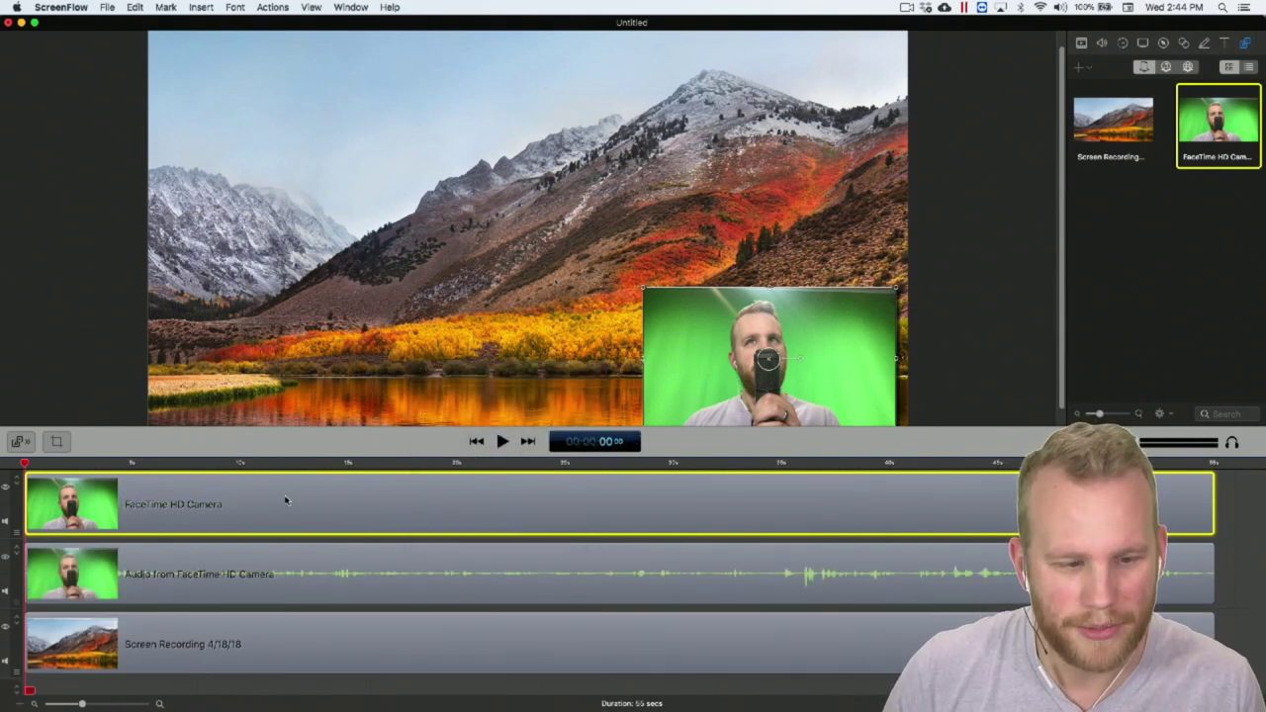
- Open the new recording setup to review the desktop, video and audio sources, and close it without recording
left_click(263, 553)
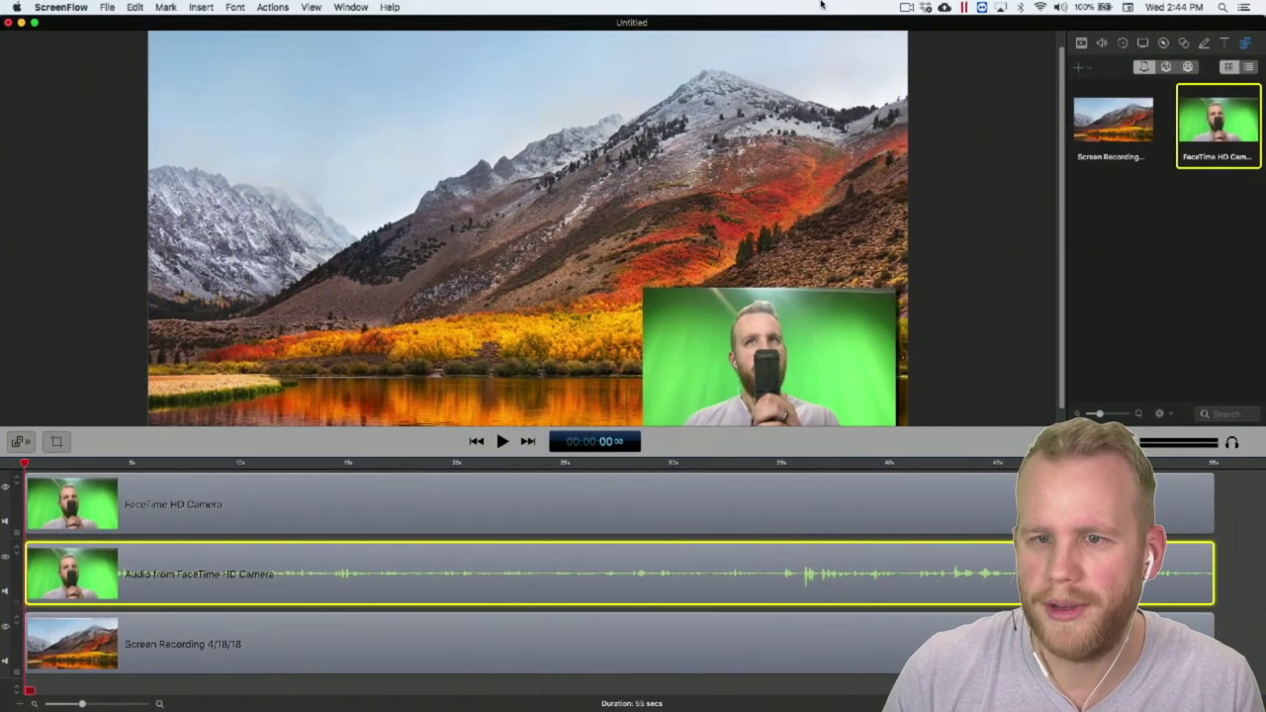
left_click(916, 7)
left_click(922, 65)
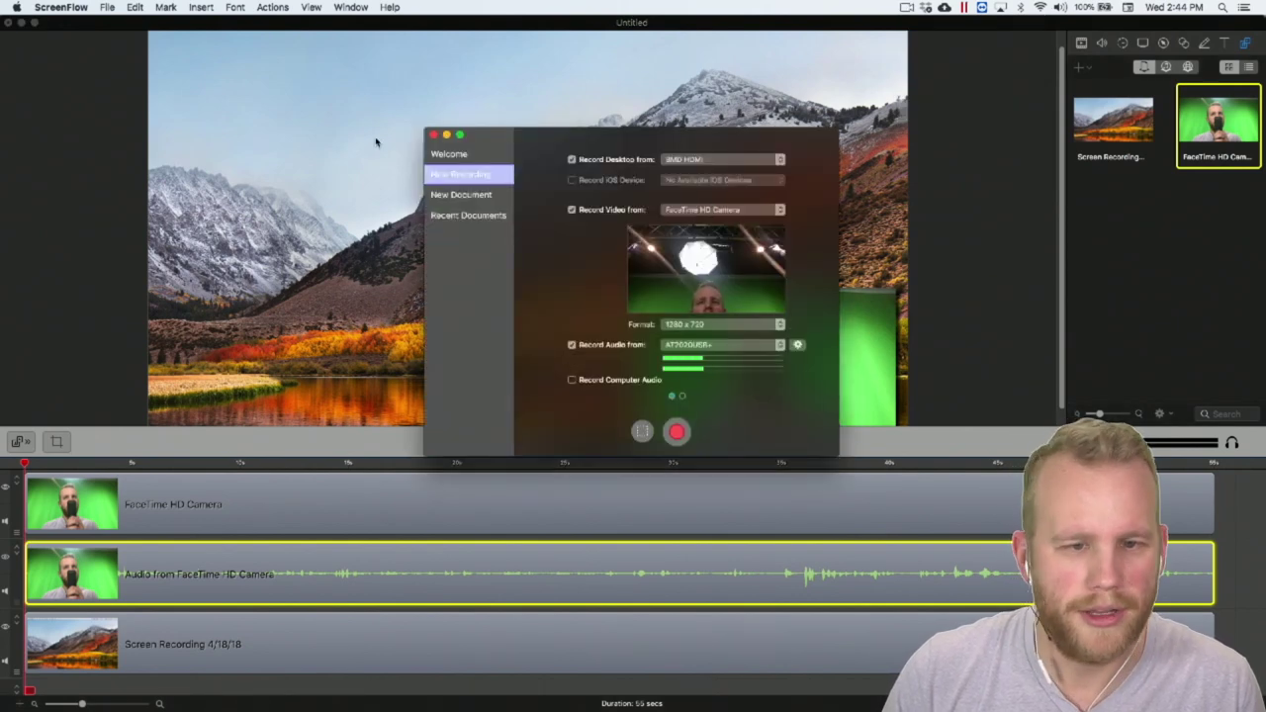
left_click(433, 135)
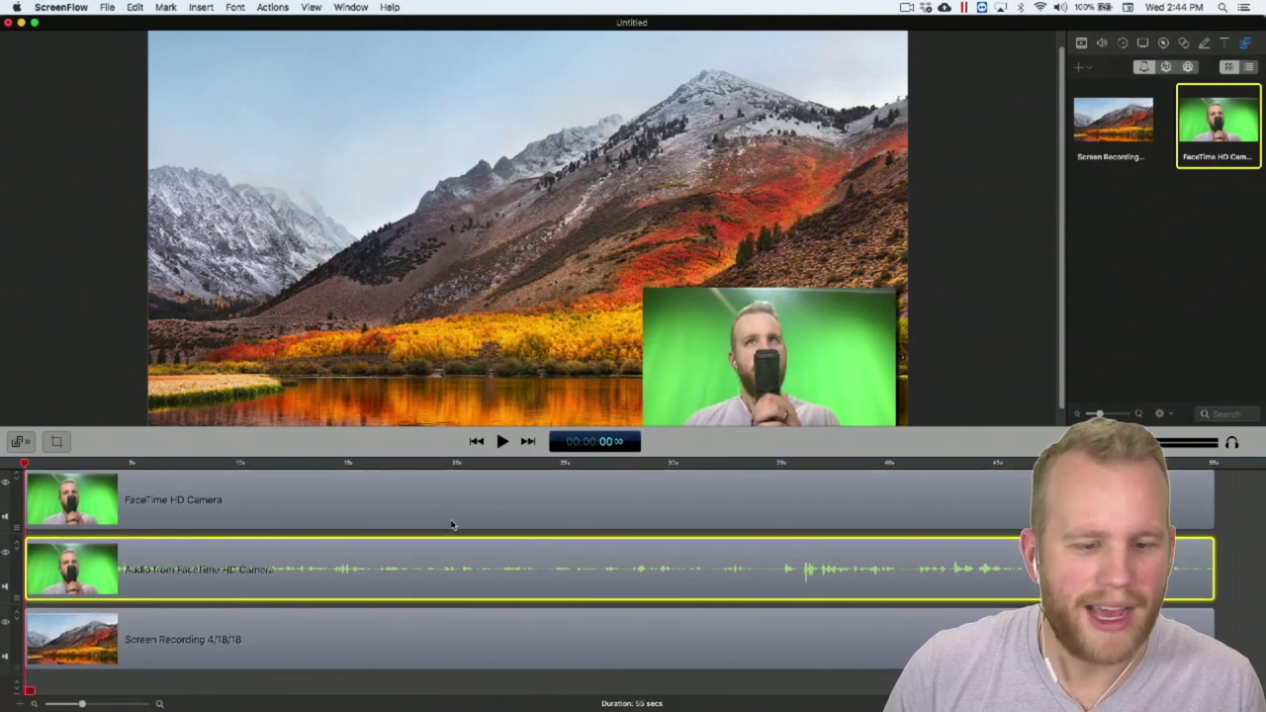
- Play the recording from the beginning, skip ahead to about 35 seconds, and stop playback
left_click(396, 645)
left_click(450, 462)
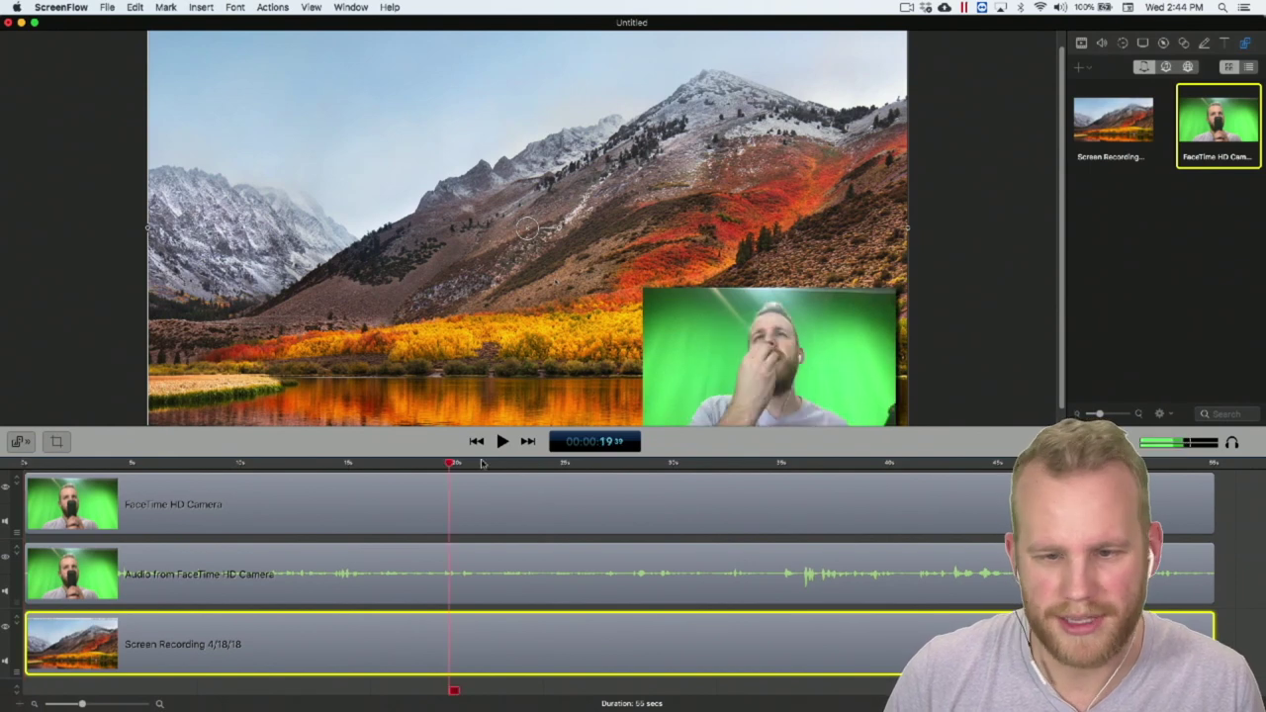
left_click(178, 462)
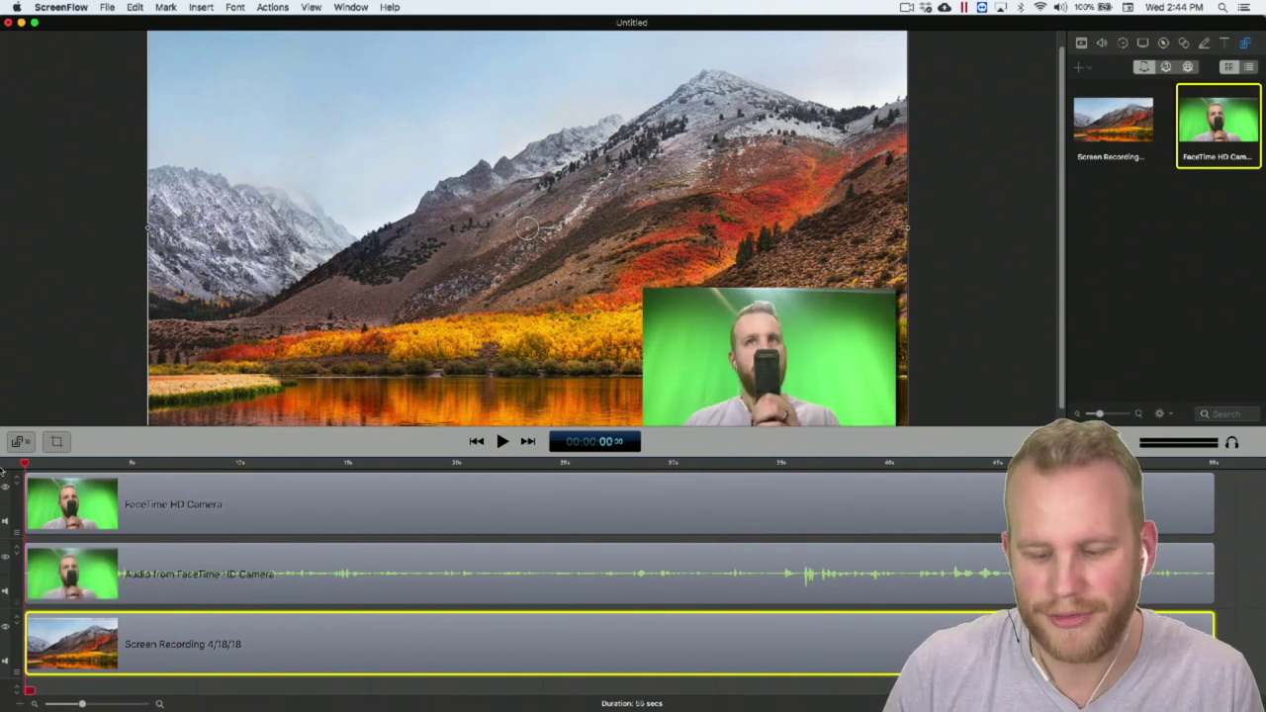
key("space")
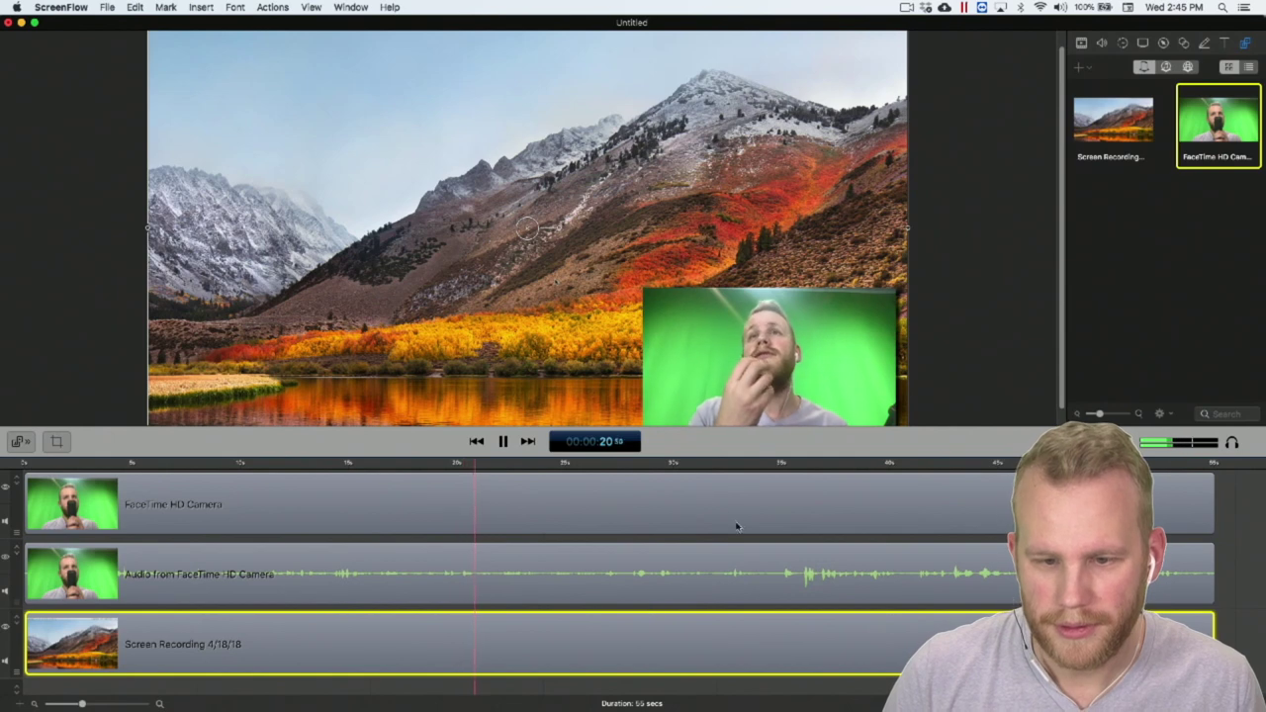
left_click(773, 473)
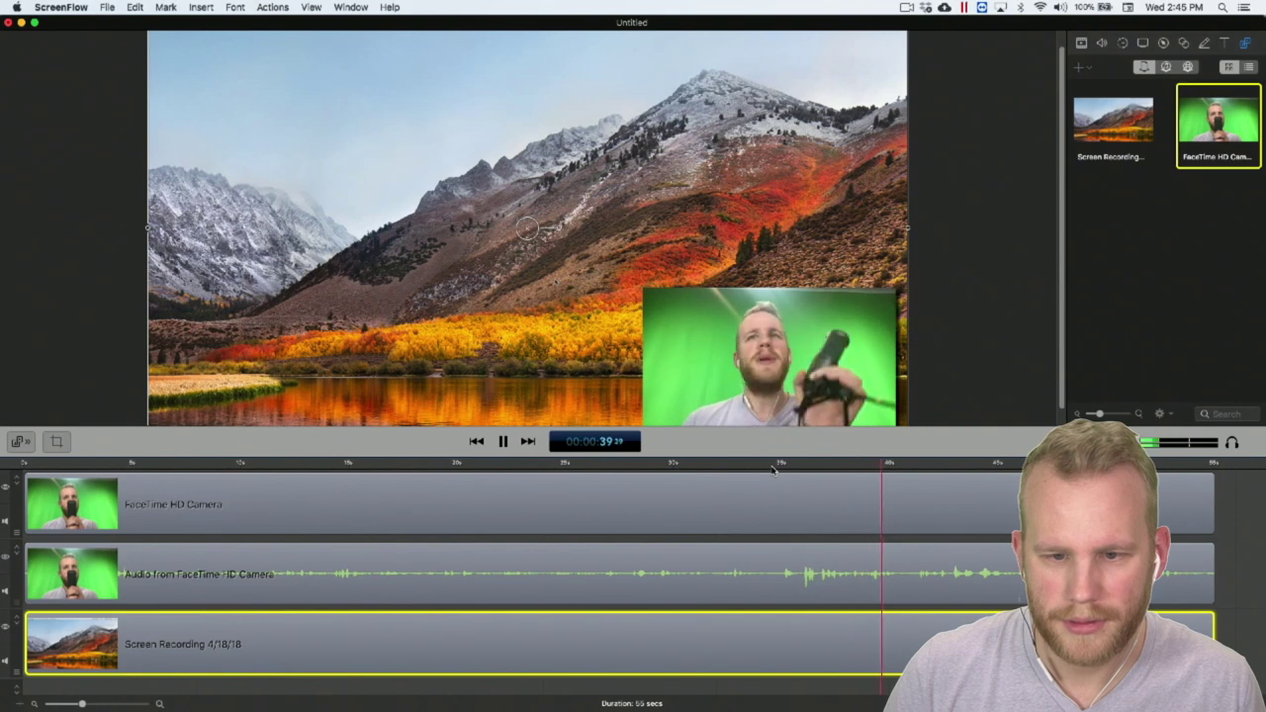
left_click(502, 442)
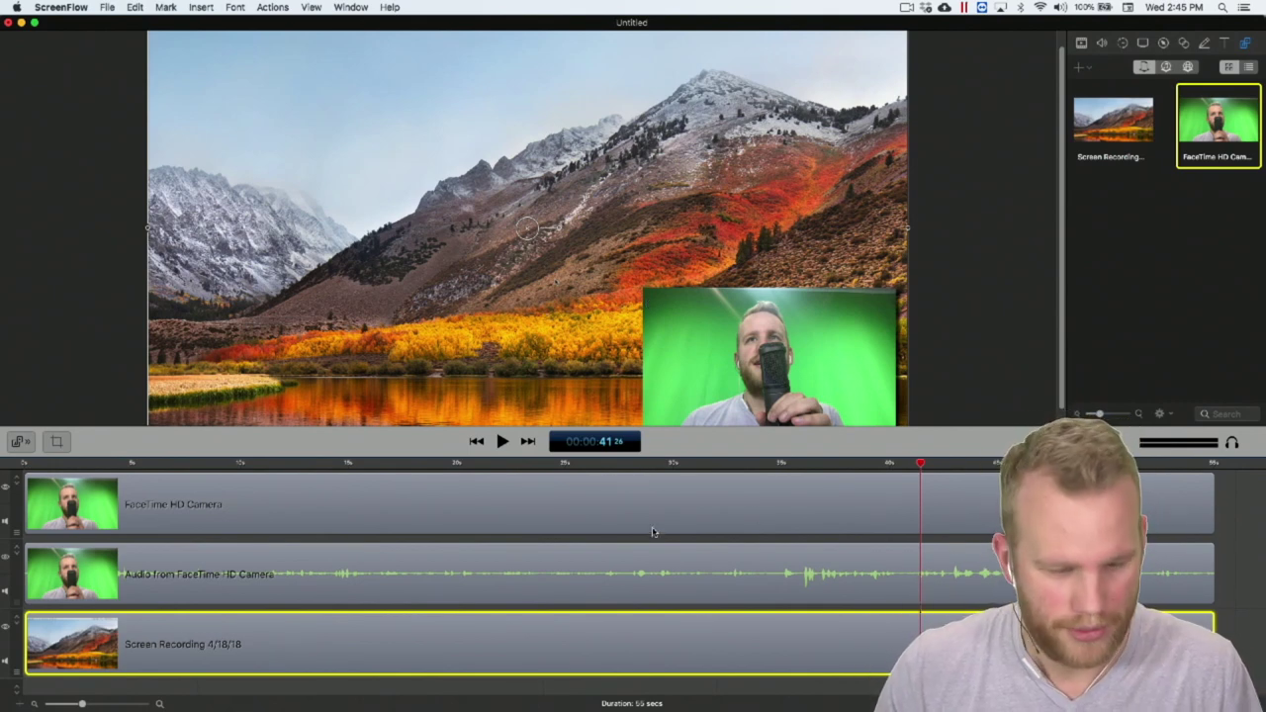
- Play a short section of the recording from 21 seconds and pause it
key("super+minus")
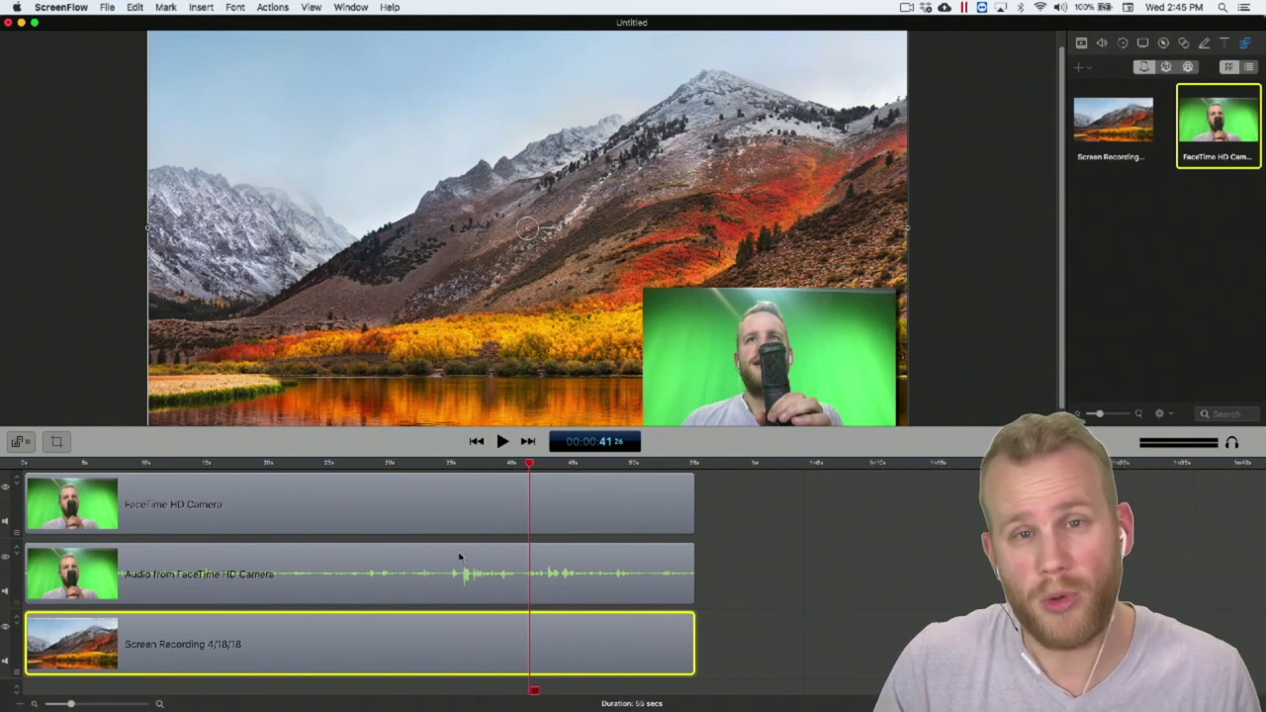
left_click(281, 463)
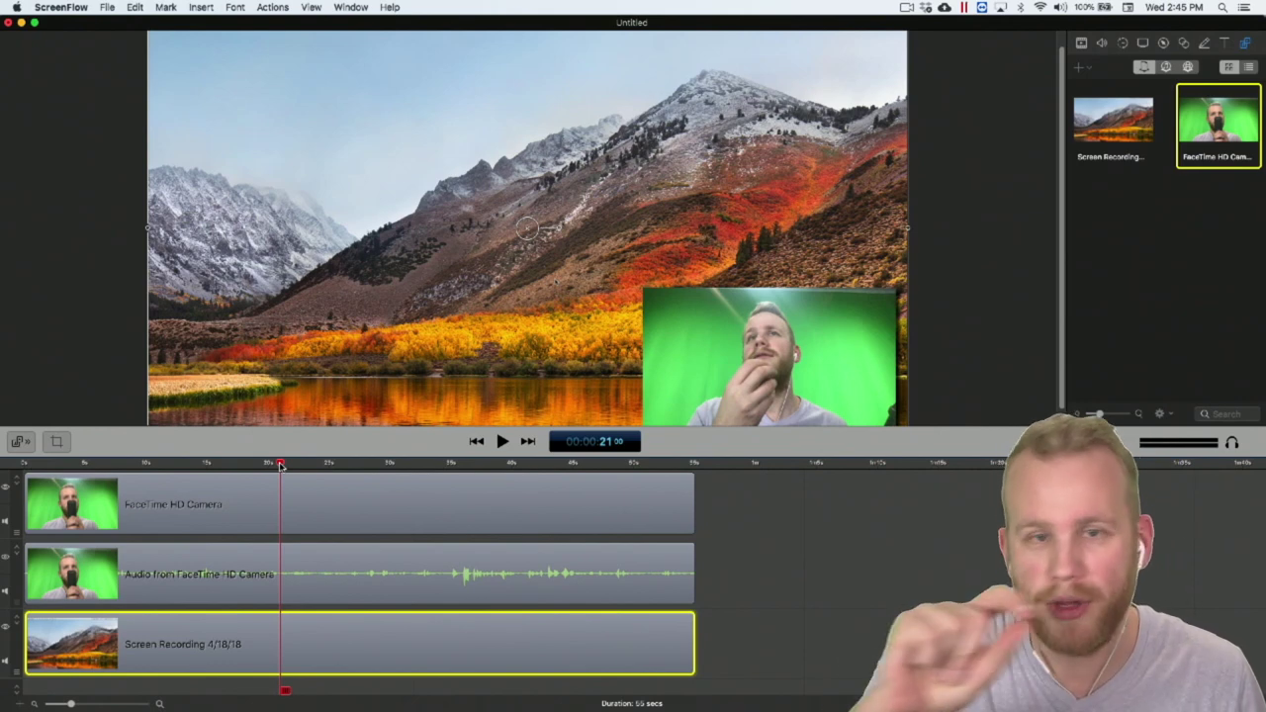
key("space")
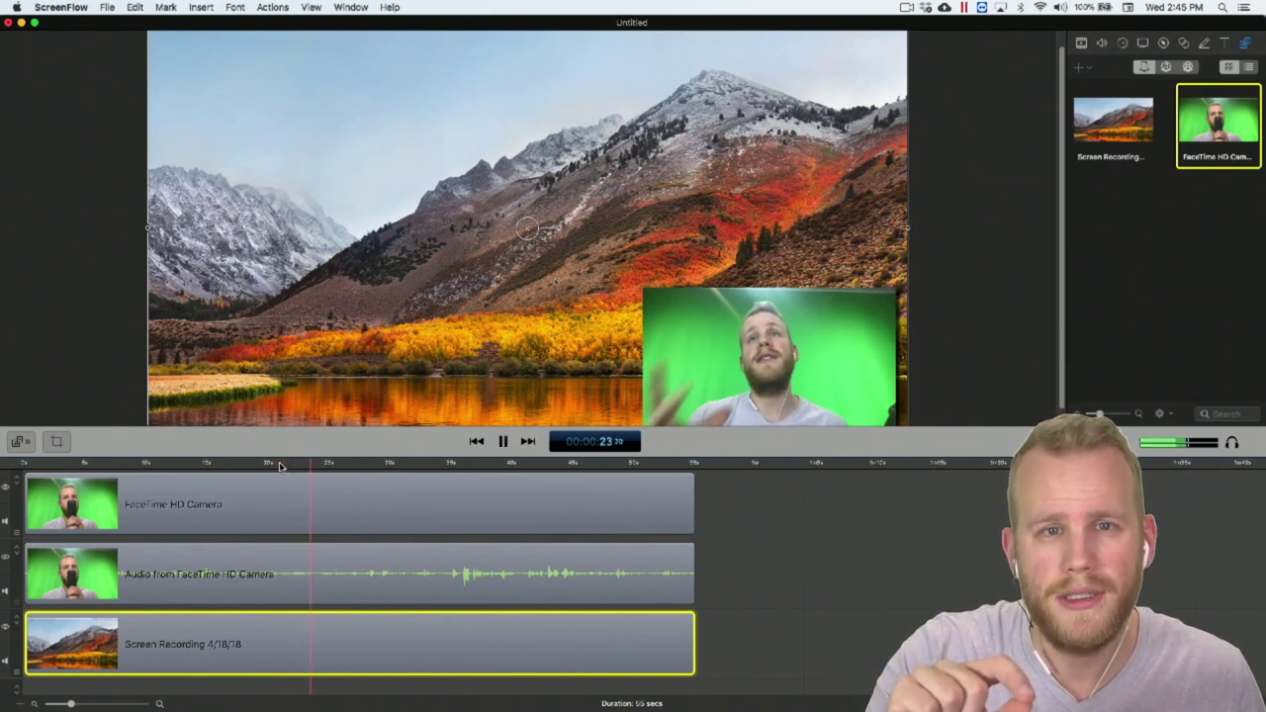
key("space")
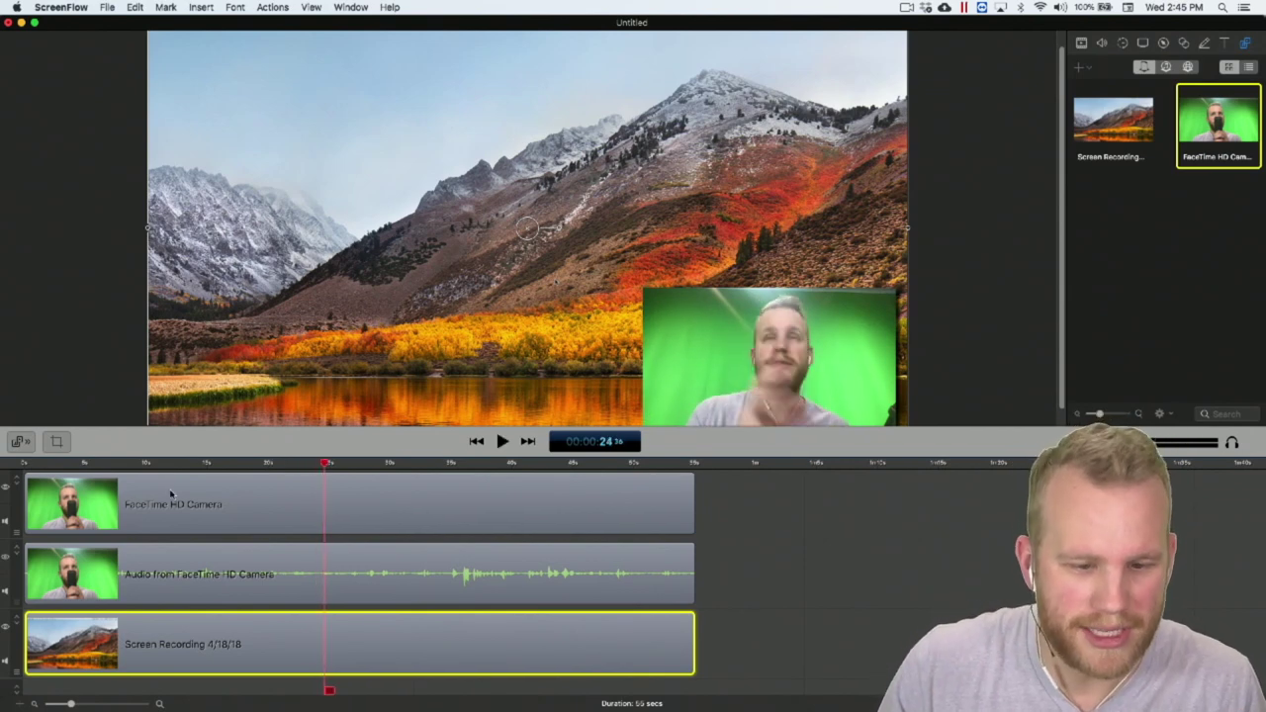
- Play the loud section starting at about 35 seconds twice to review the microphone sound
left_click(444, 476)
left_click(446, 464)
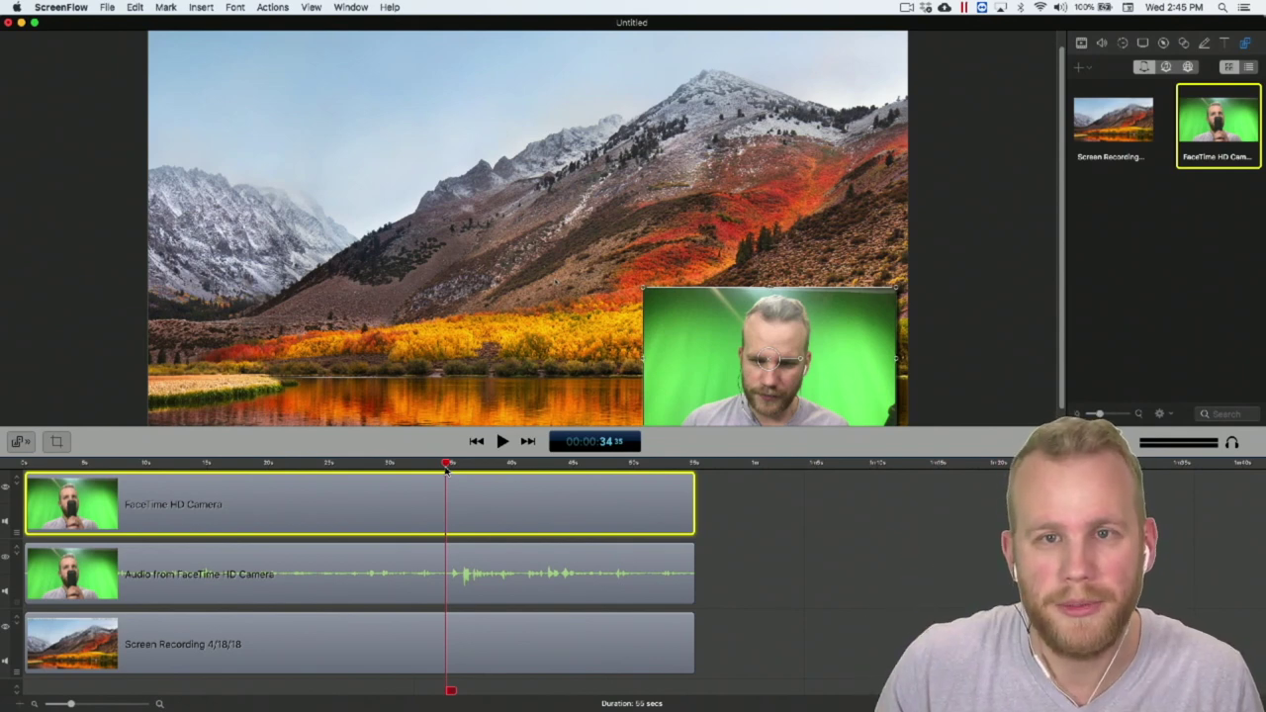
key("space")
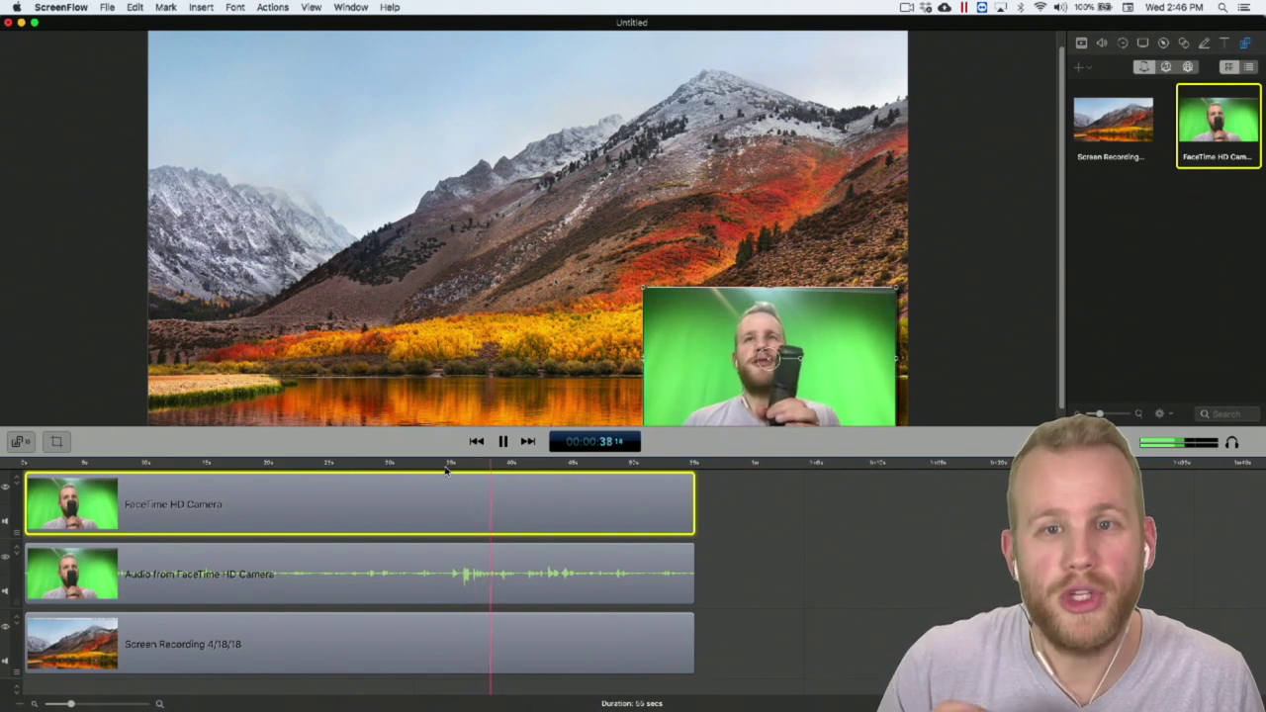
key("space")
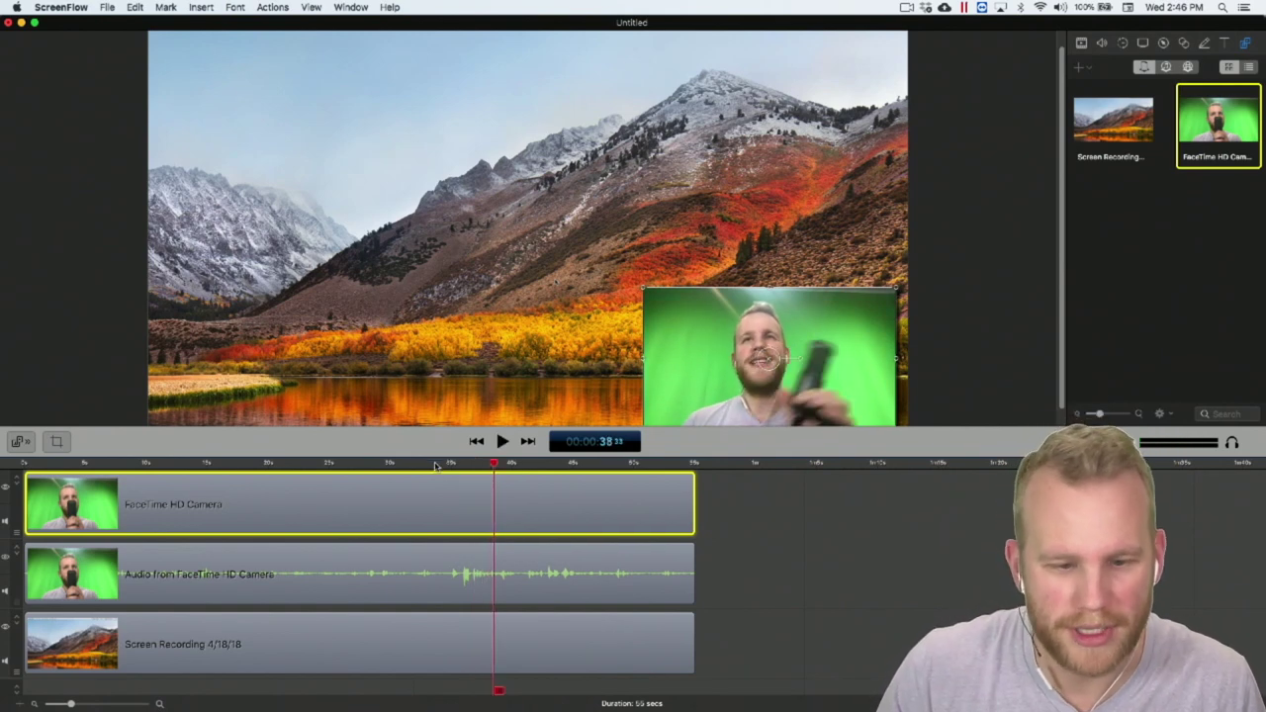
left_click(452, 463)
key("space")
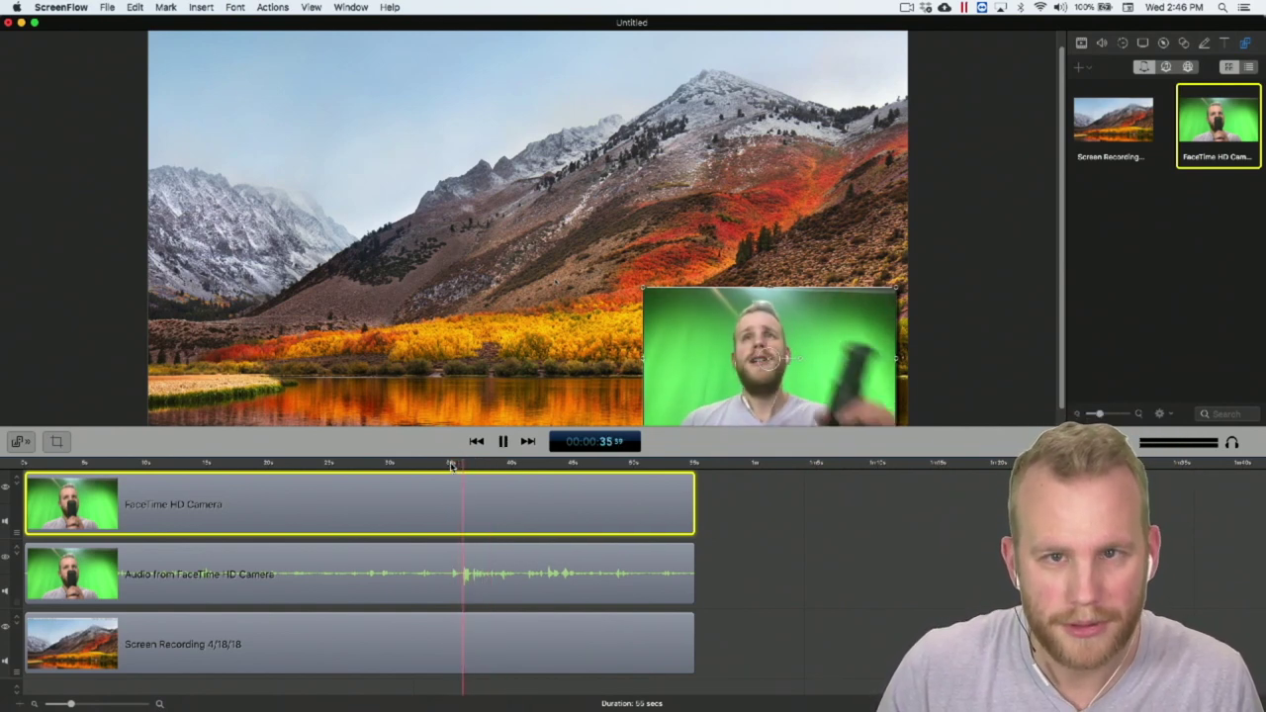
key("space")
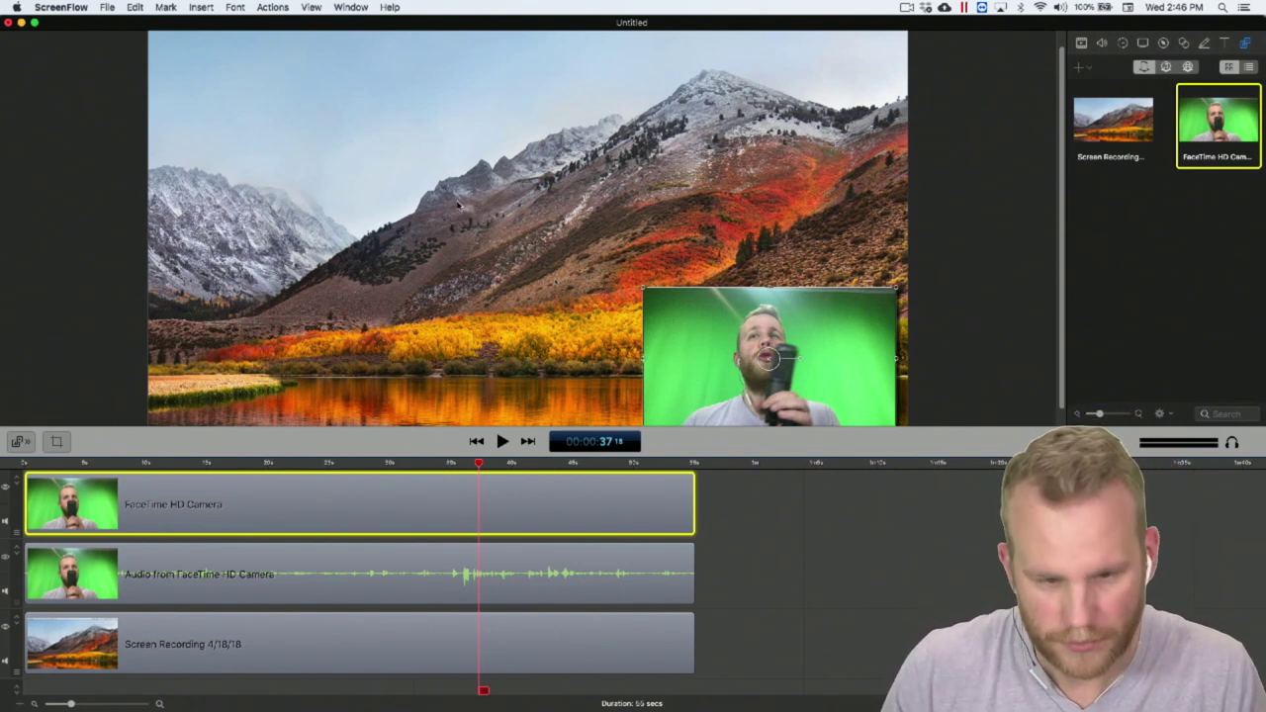
- Move the camera clip to the track below the screen recording and the detached audio clip to the top track
left_click(876, 534)
key("super+plus")
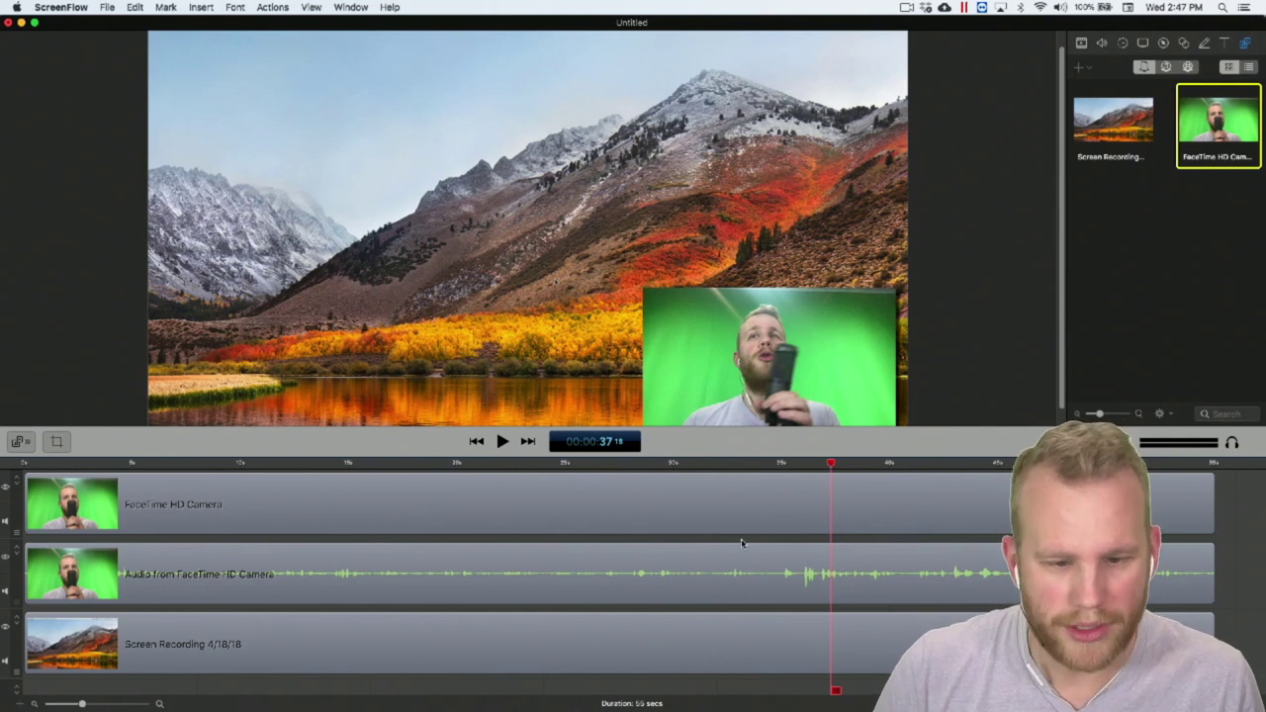
left_click_drag(606, 482, 529, 692)
left_click(438, 590)
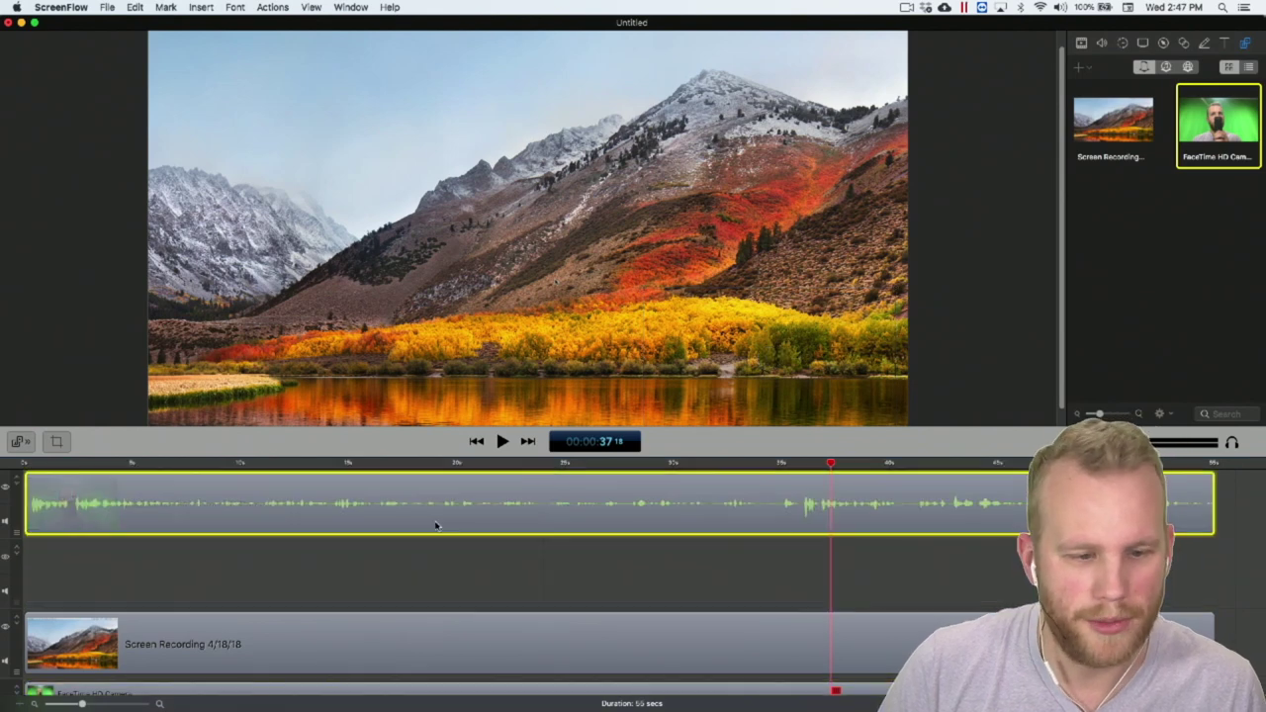
- Split the detached audio clip at 21 frames, just before the first sound, and delete the leading piece
key("super+equal")
scroll(158, 487, "left", 15)
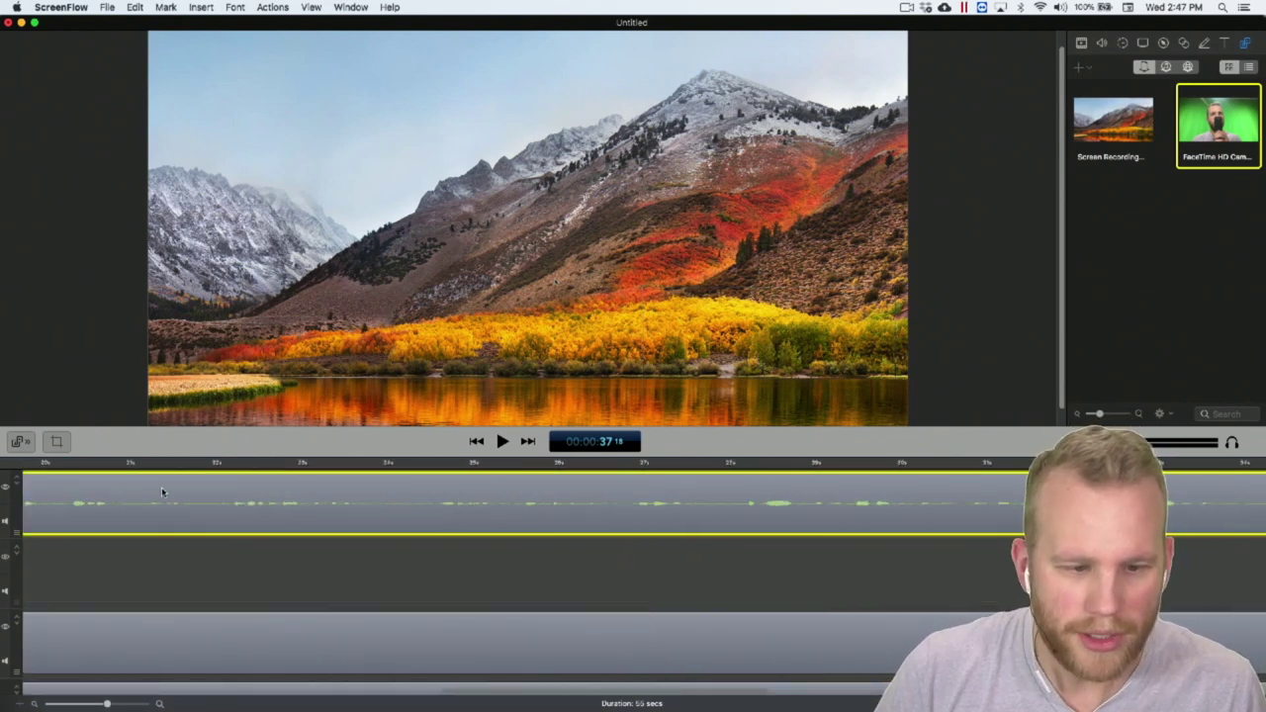
left_click(32, 464)
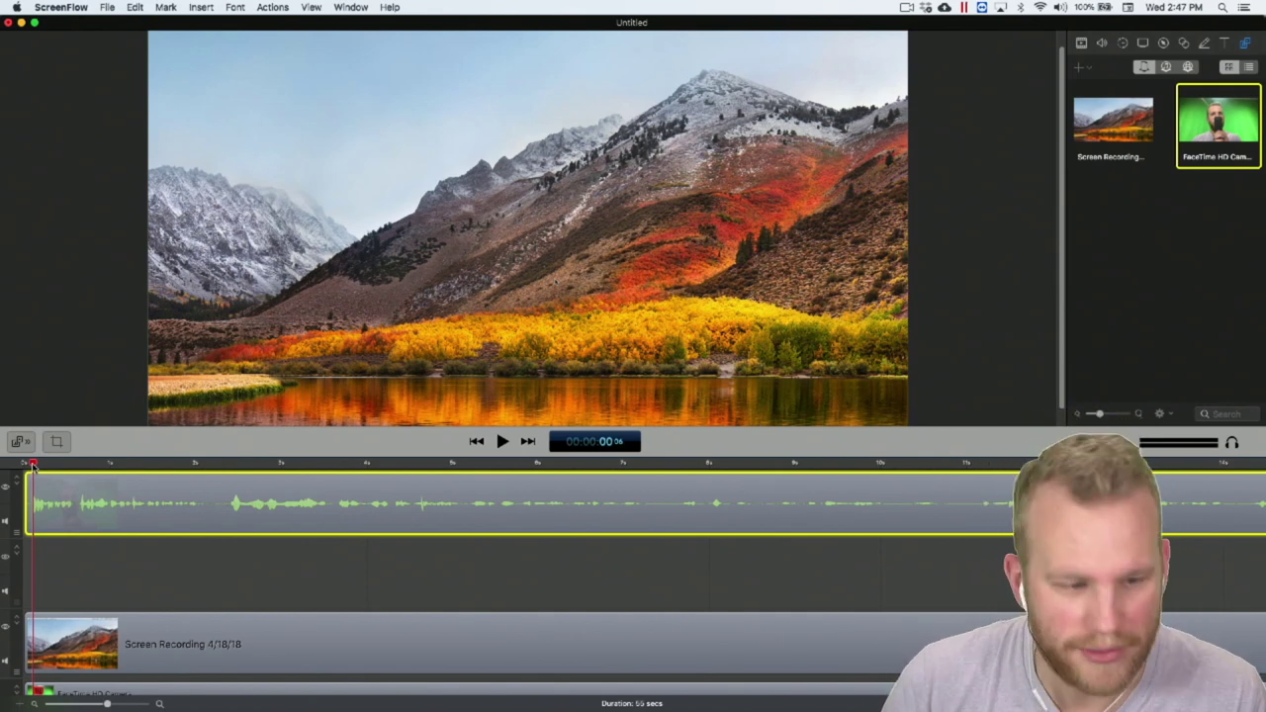
scroll(27, 477, "up", 2)
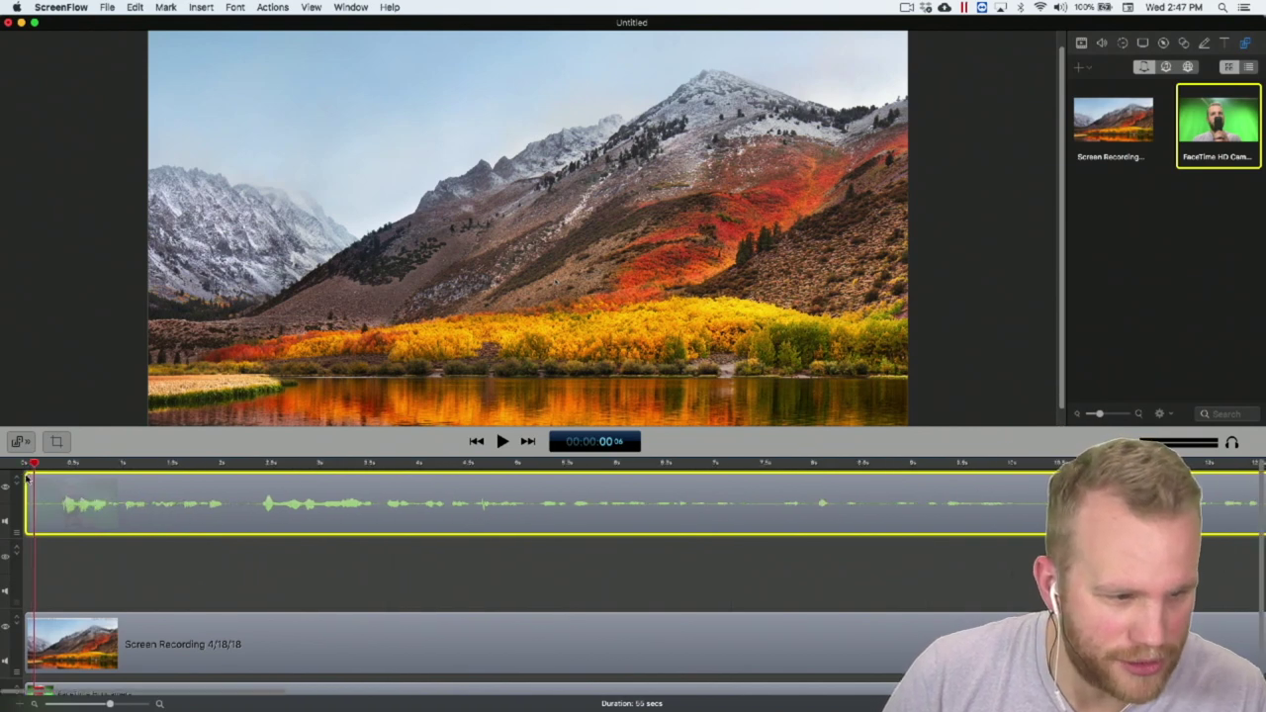
left_click_drag(42, 463, 83, 463)
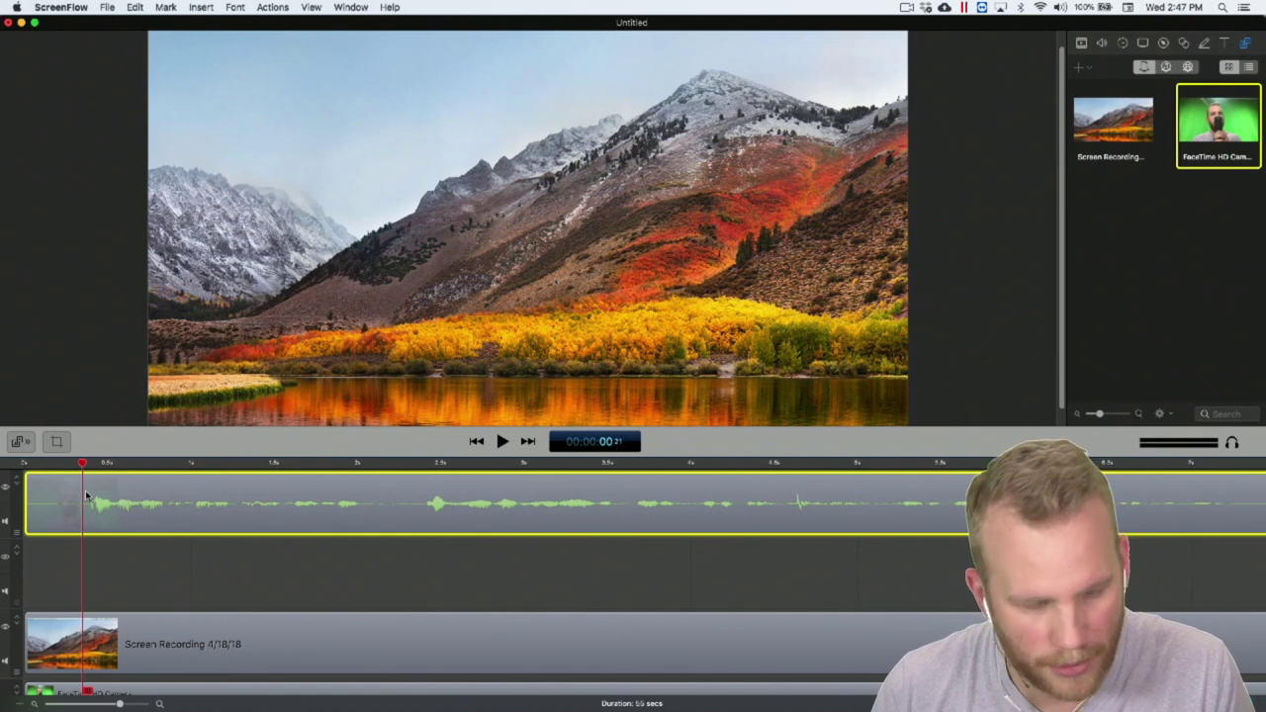
key("t")
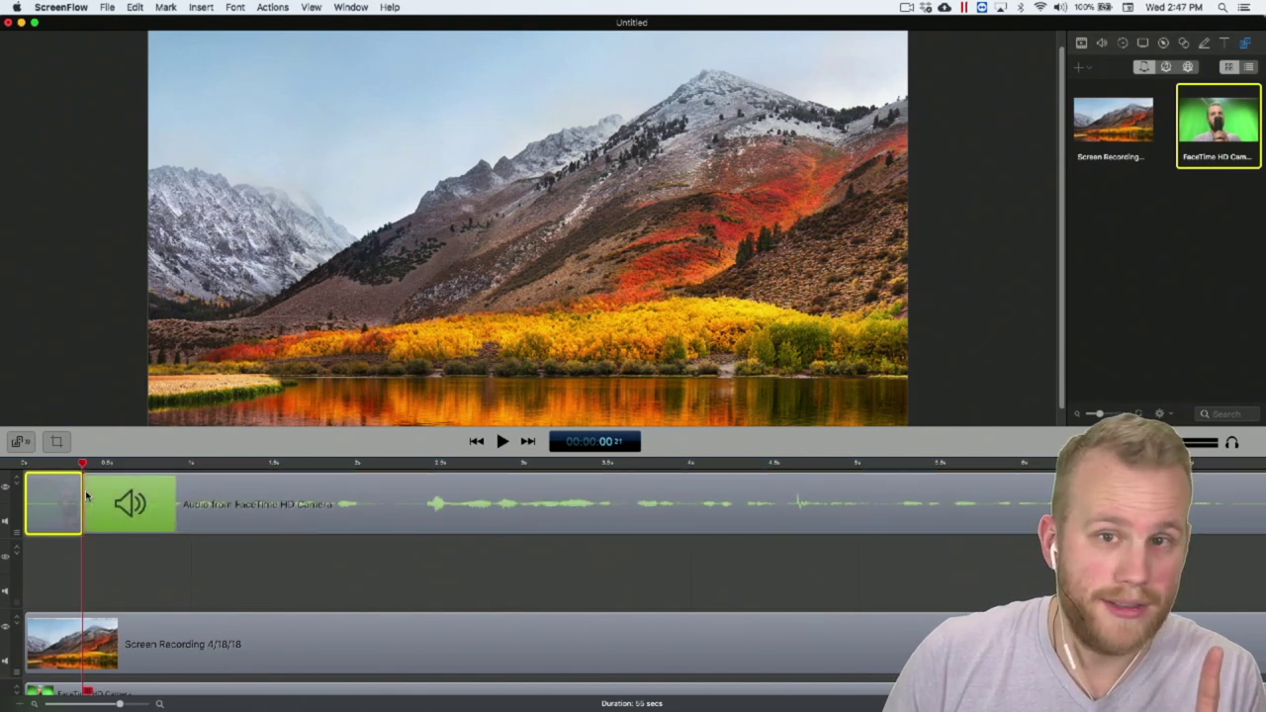
key("Delete")
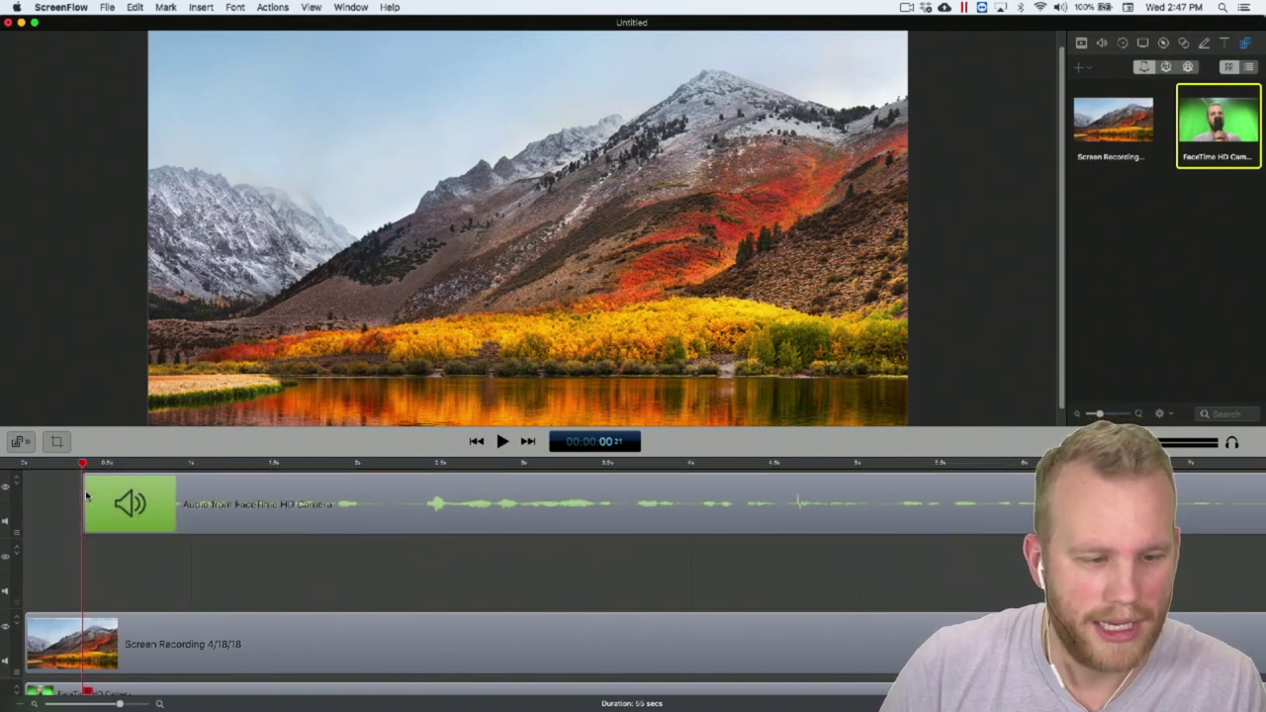
- Play the trimmed audio from near the beginning of the timeline to check its start
left_click(37, 463)
key("space")
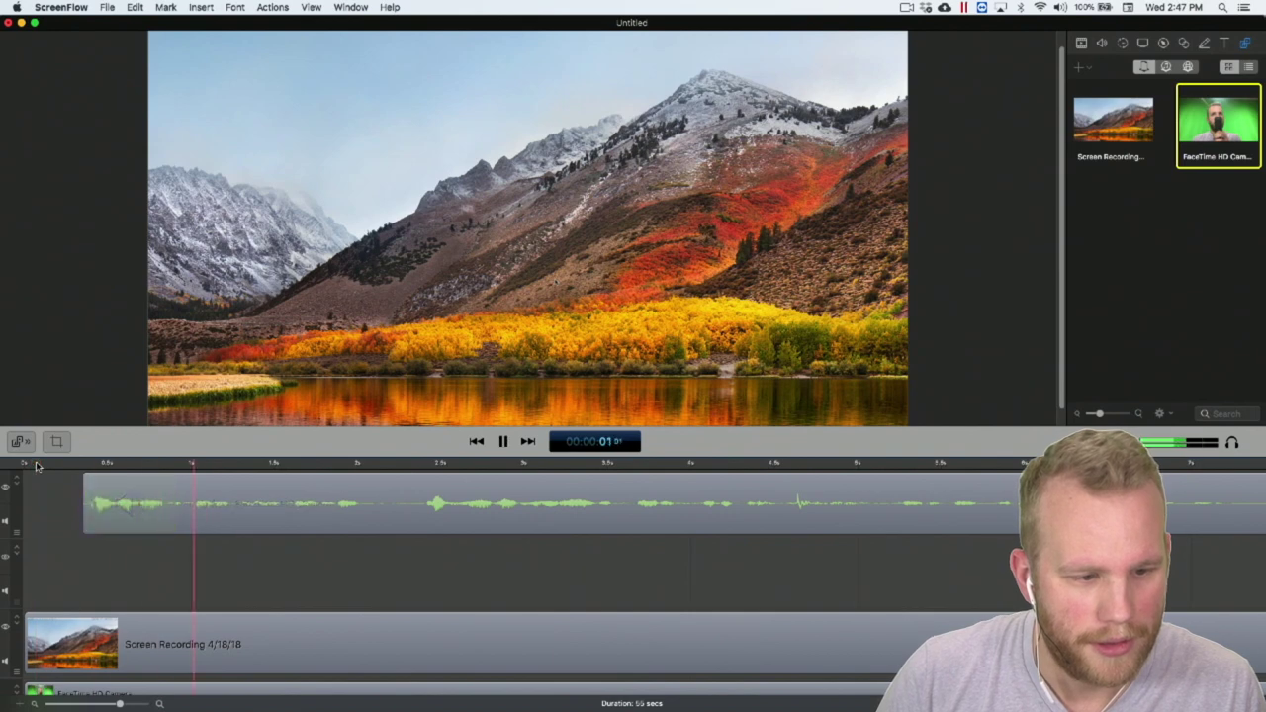
key("space")
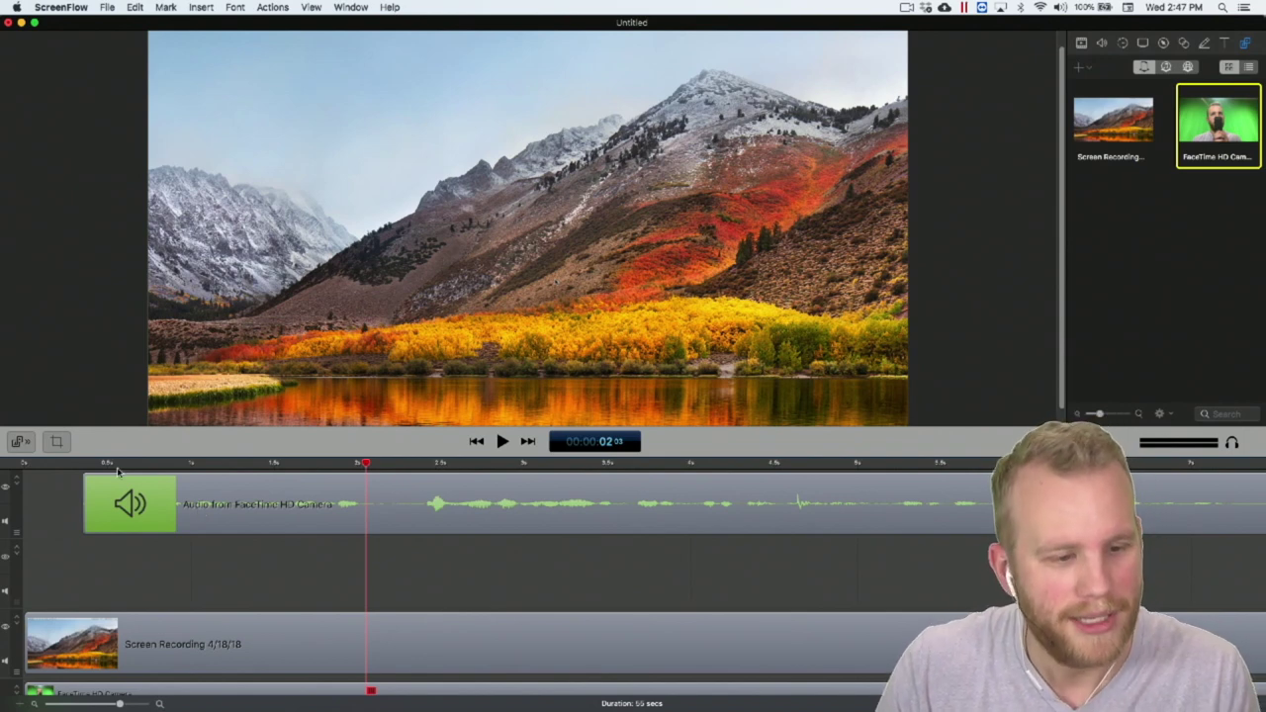
- Extend the audio clip's starting edge back almost to the timeline's beginning and play the result from zero
left_click_drag(79, 483, 23, 475)
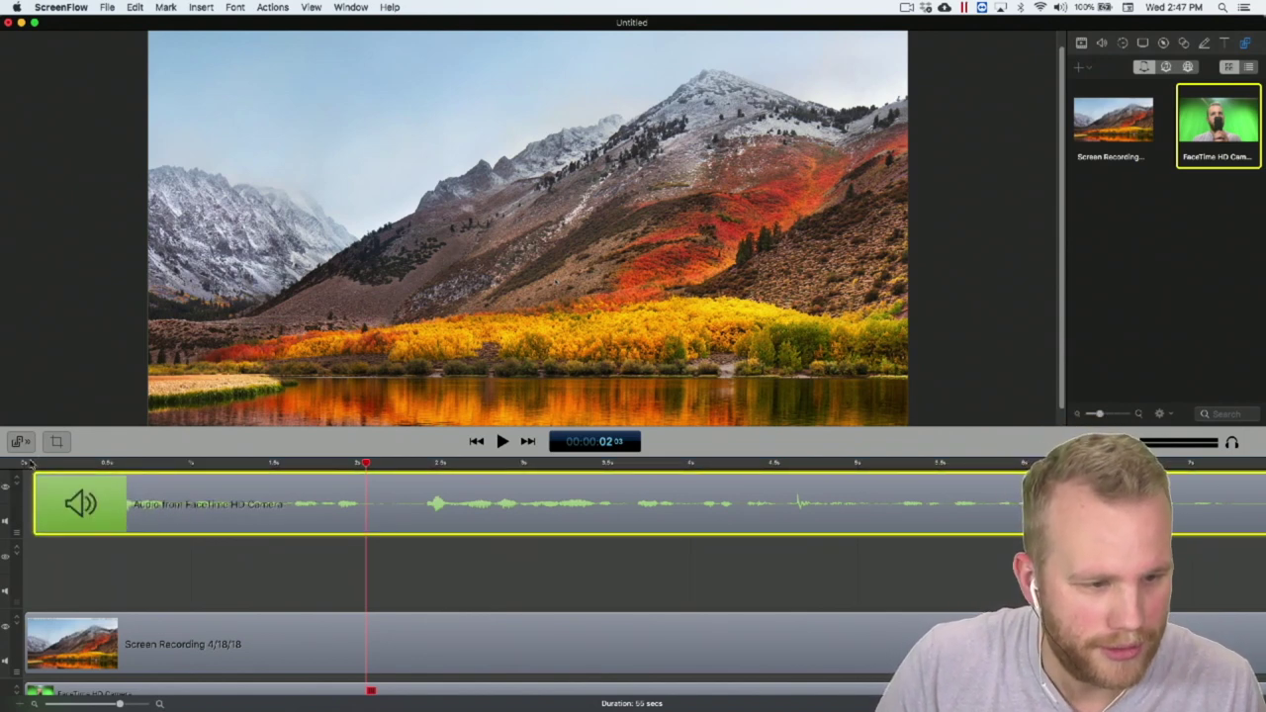
left_click(24, 463)
key("space")
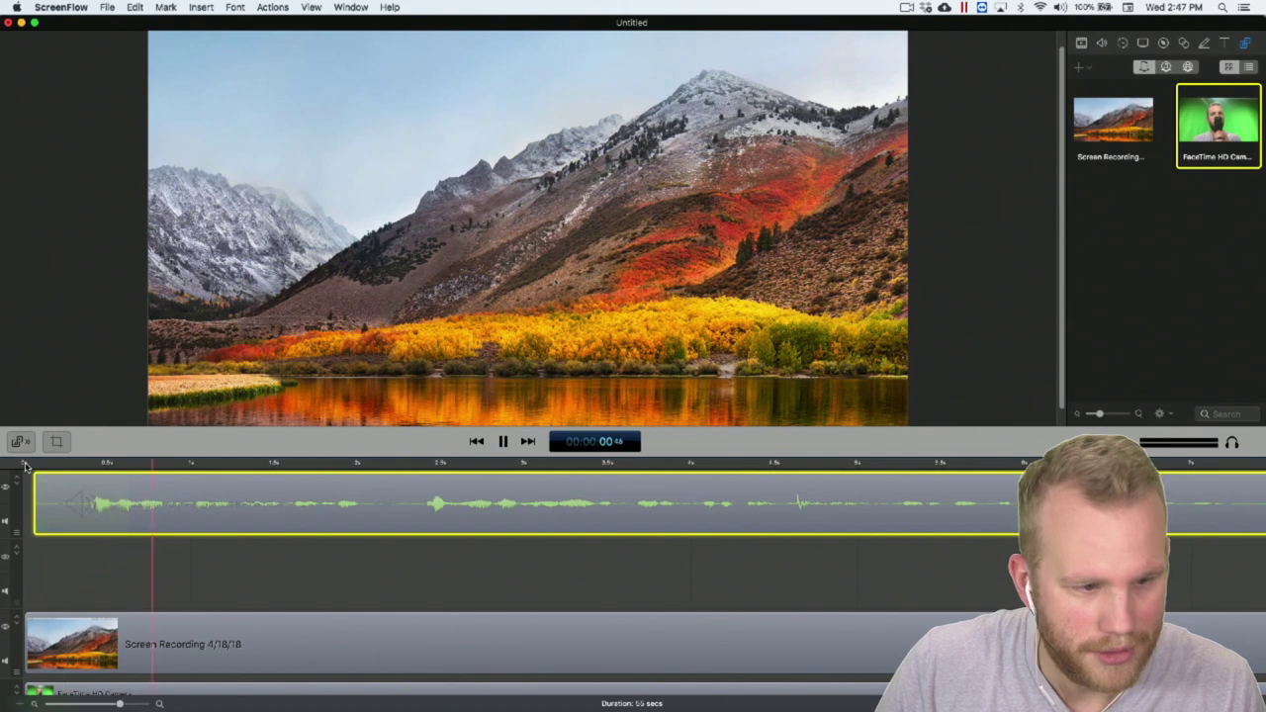
key("space")
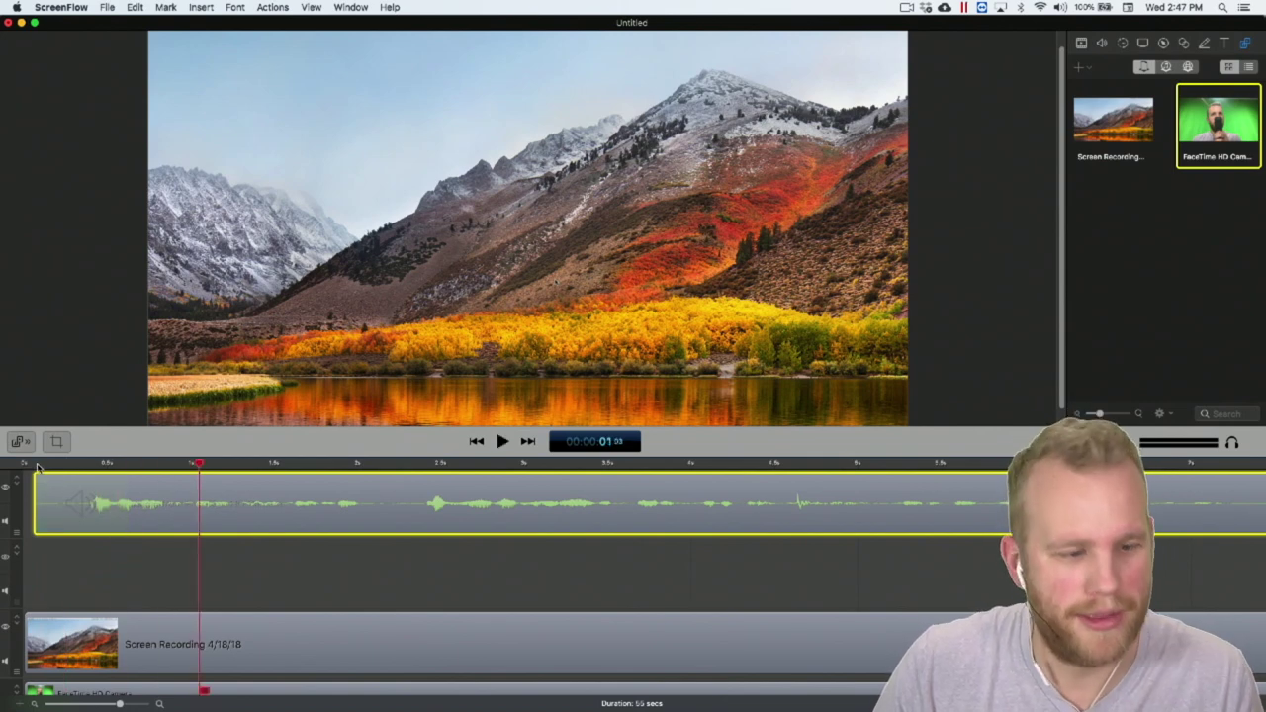
- Play the detached audio from its start, then trim its starting edge to about 0.4 seconds, just before the first sound
left_click(33, 467)
key("space")
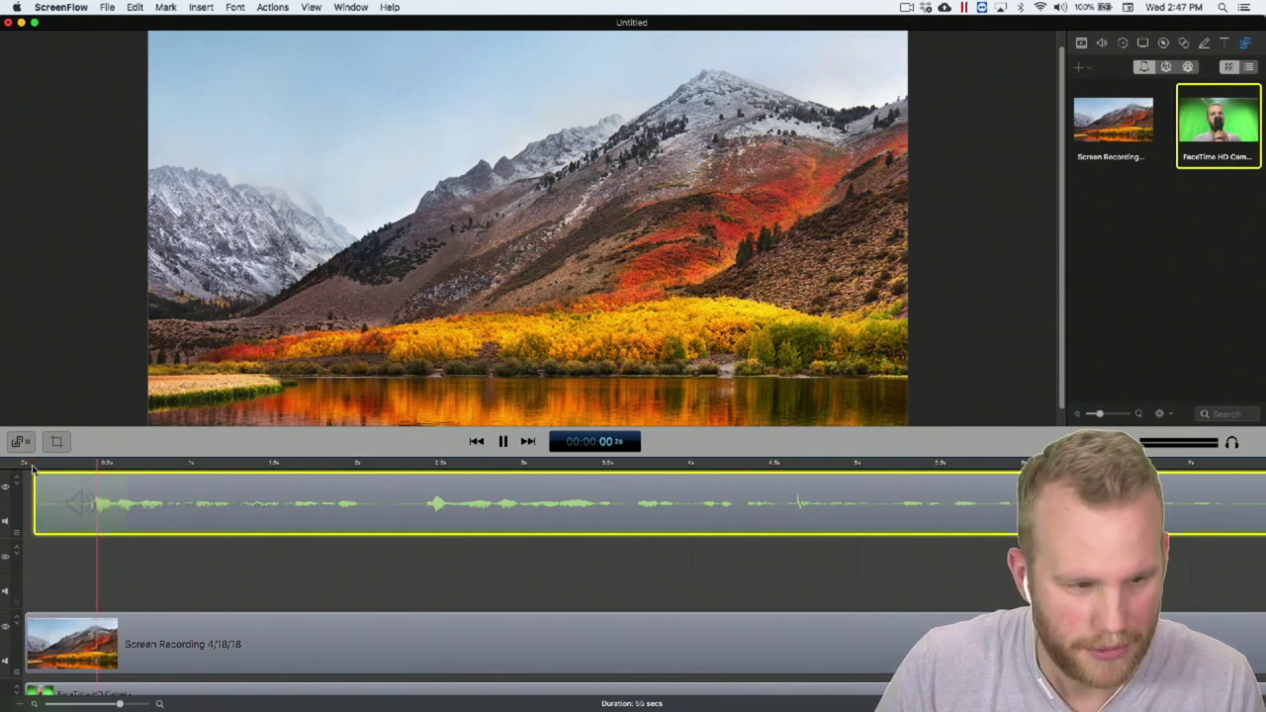
key("space")
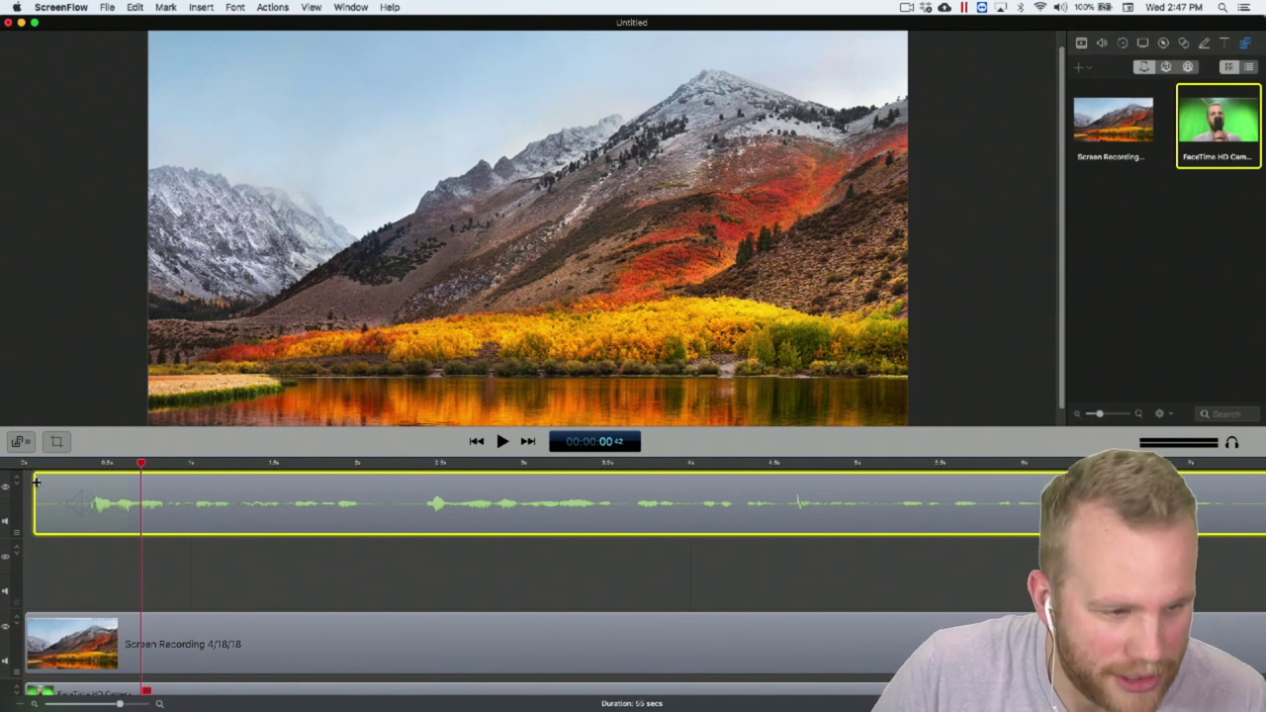
left_click_drag(35, 484, 87, 477)
left_click(79, 509)
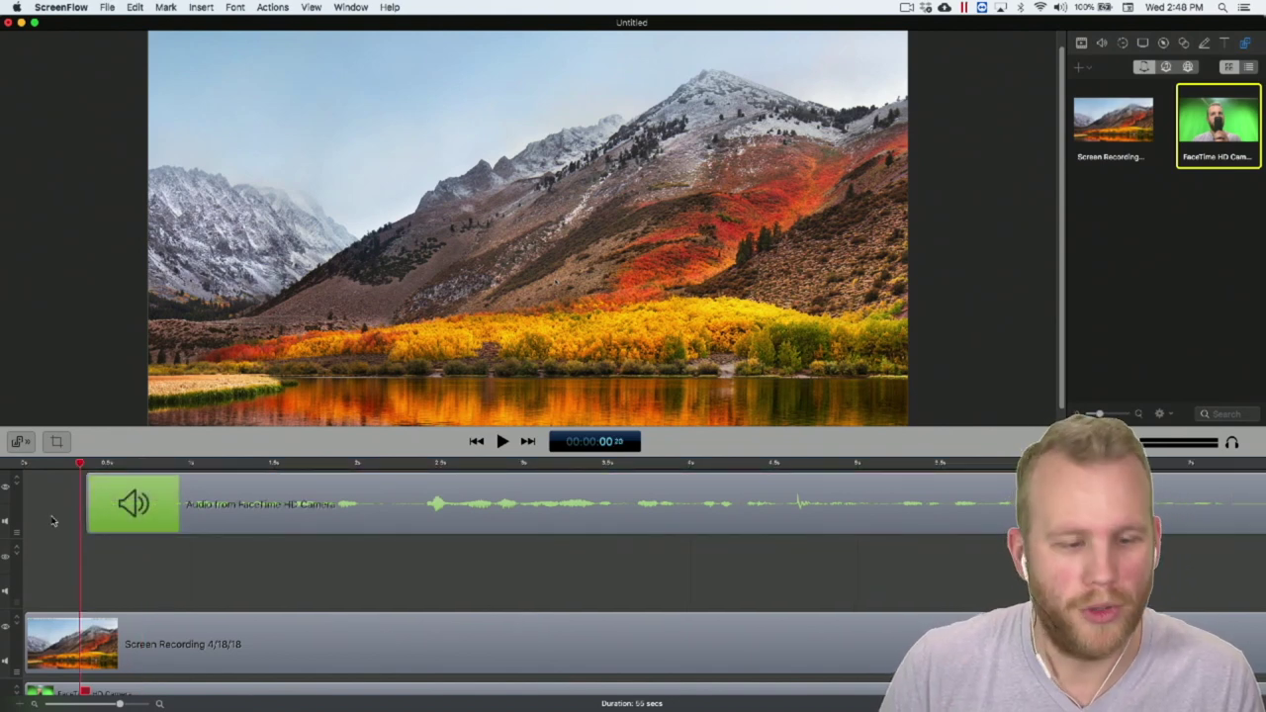
- Play the trimmed audio clip through its first three seconds to locate the quiet gap near the two-second mark
key("space")
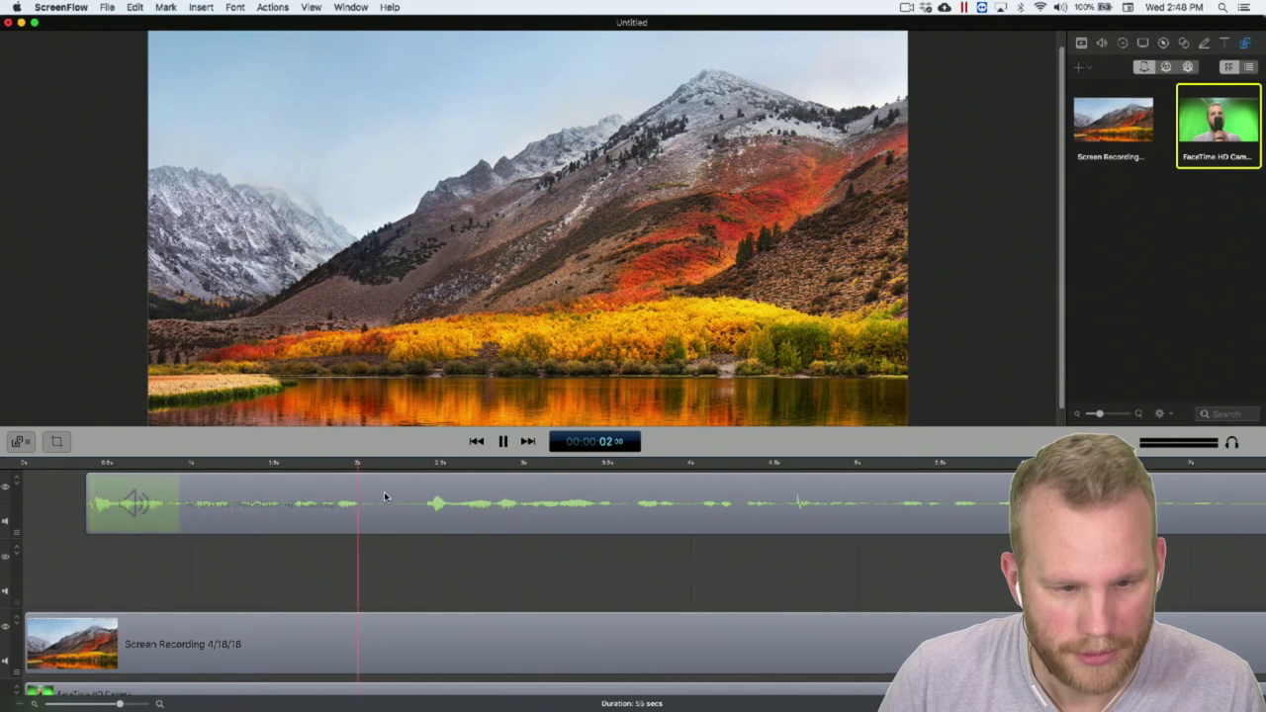
key("space")
left_click(330, 465)
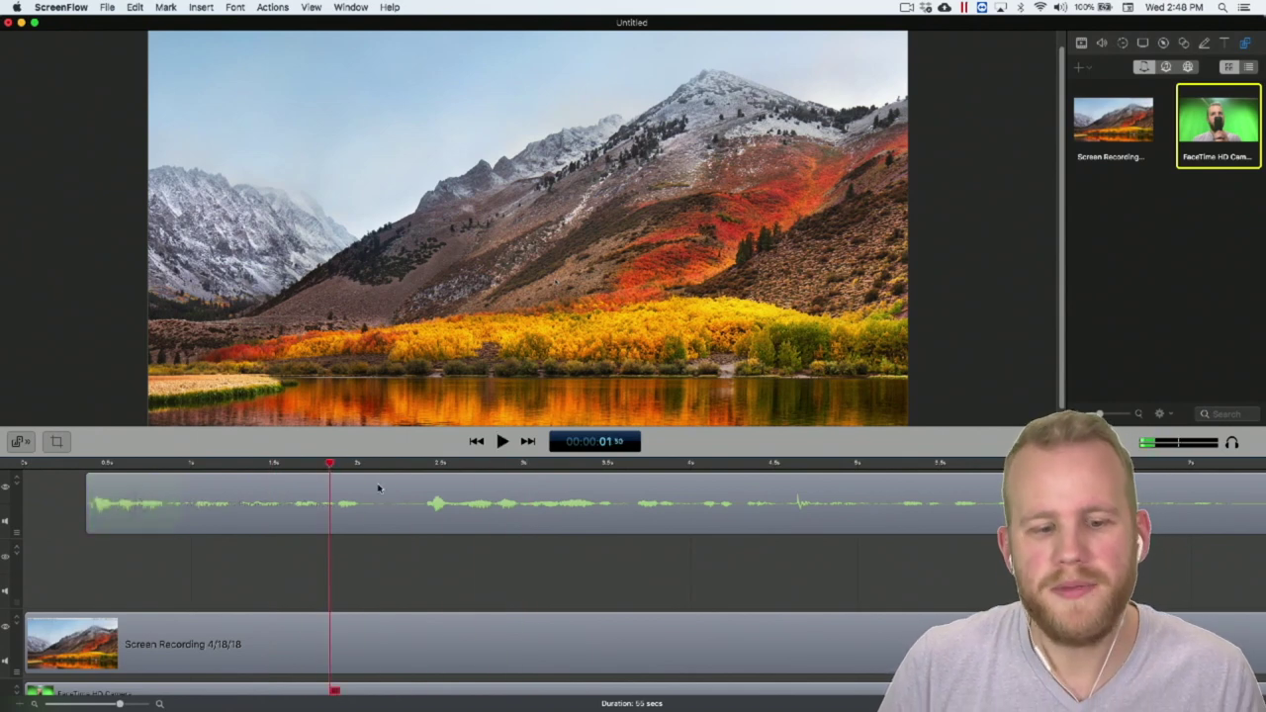
left_click(391, 495)
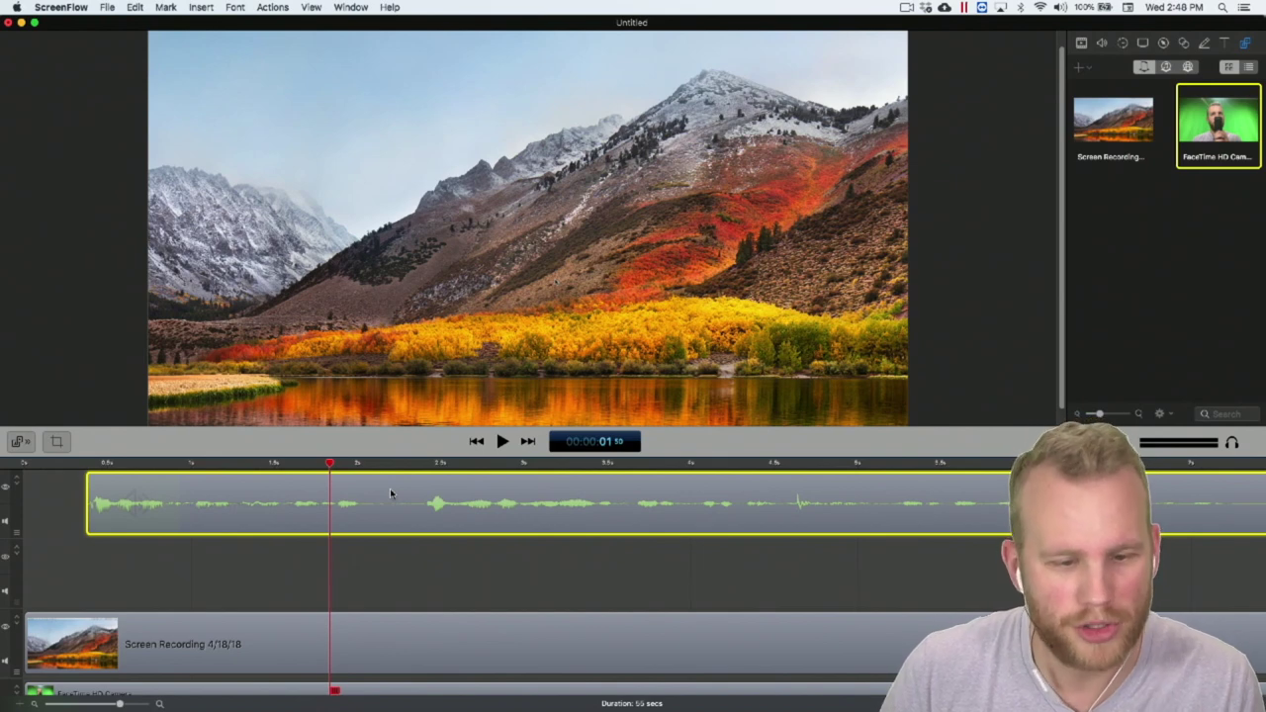
left_click_drag(331, 465, 222, 468)
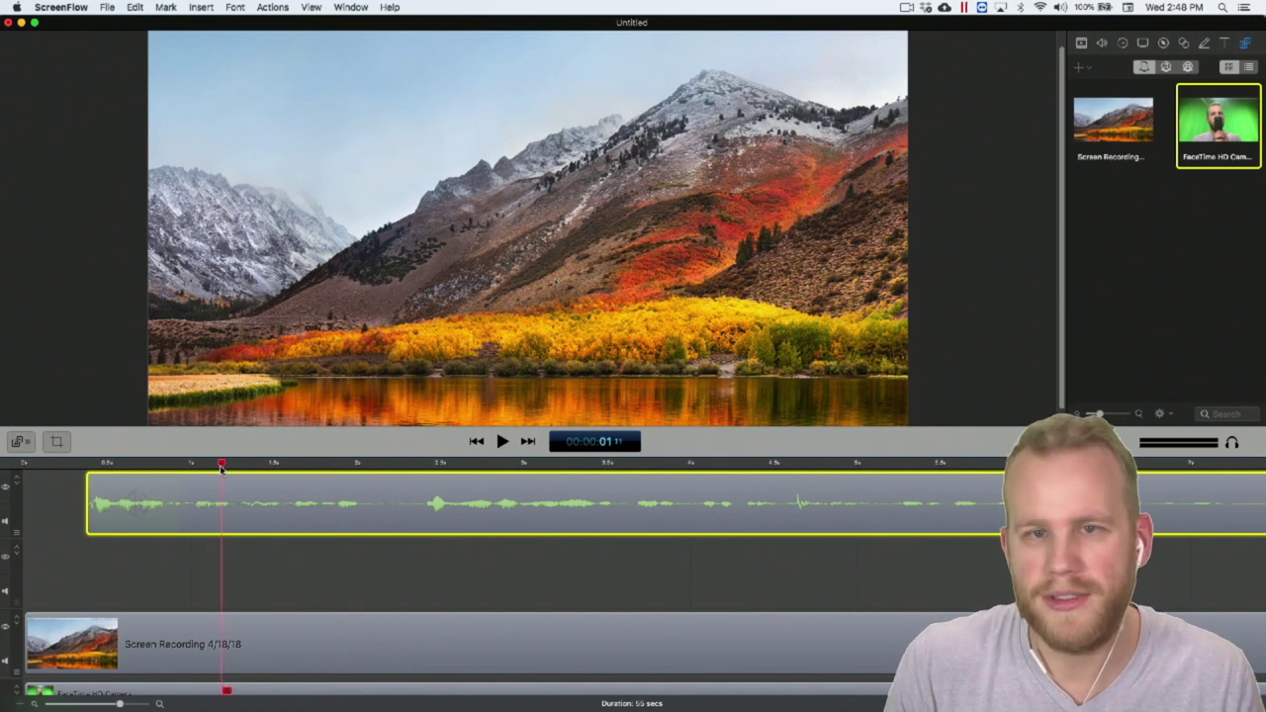
key("space")
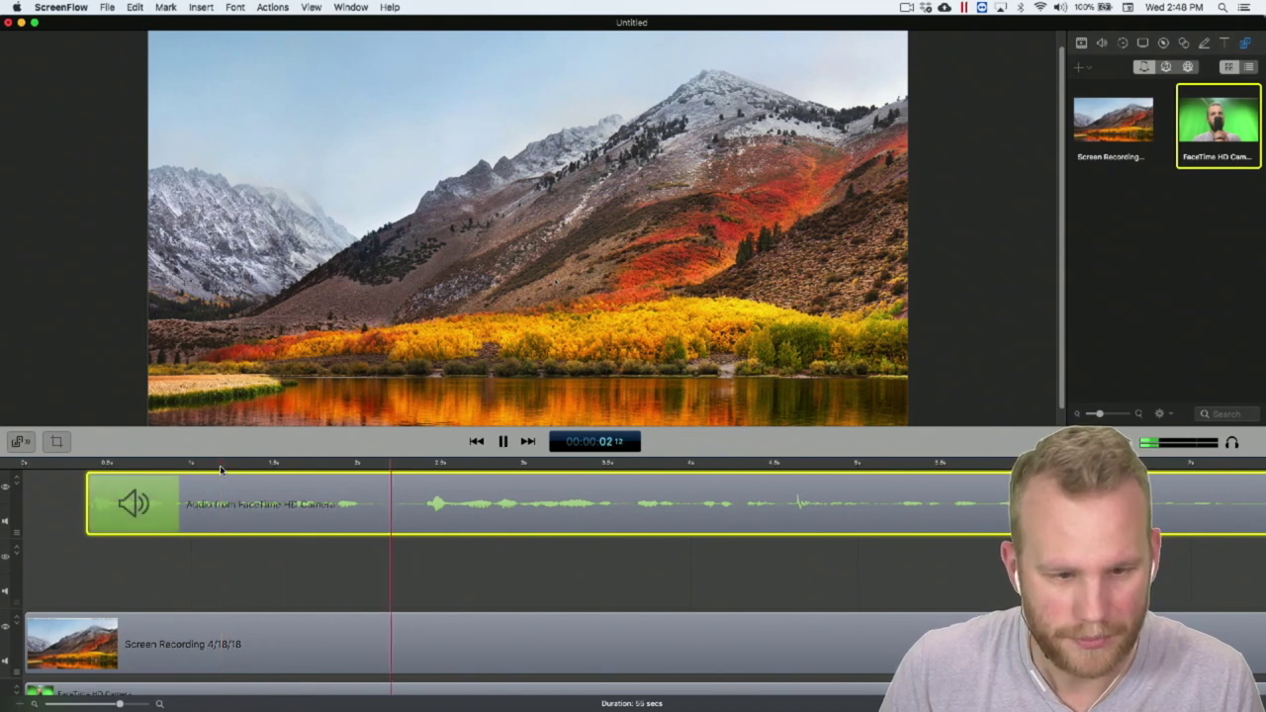
key("space")
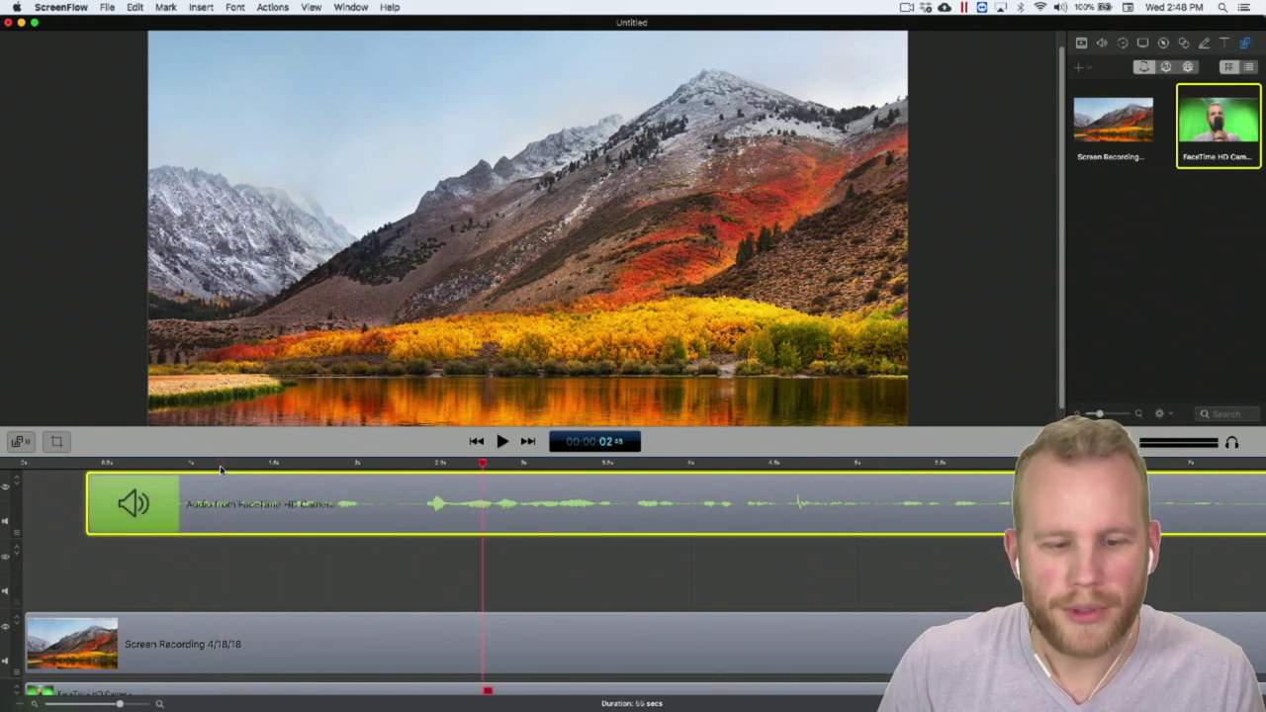
left_click(336, 462)
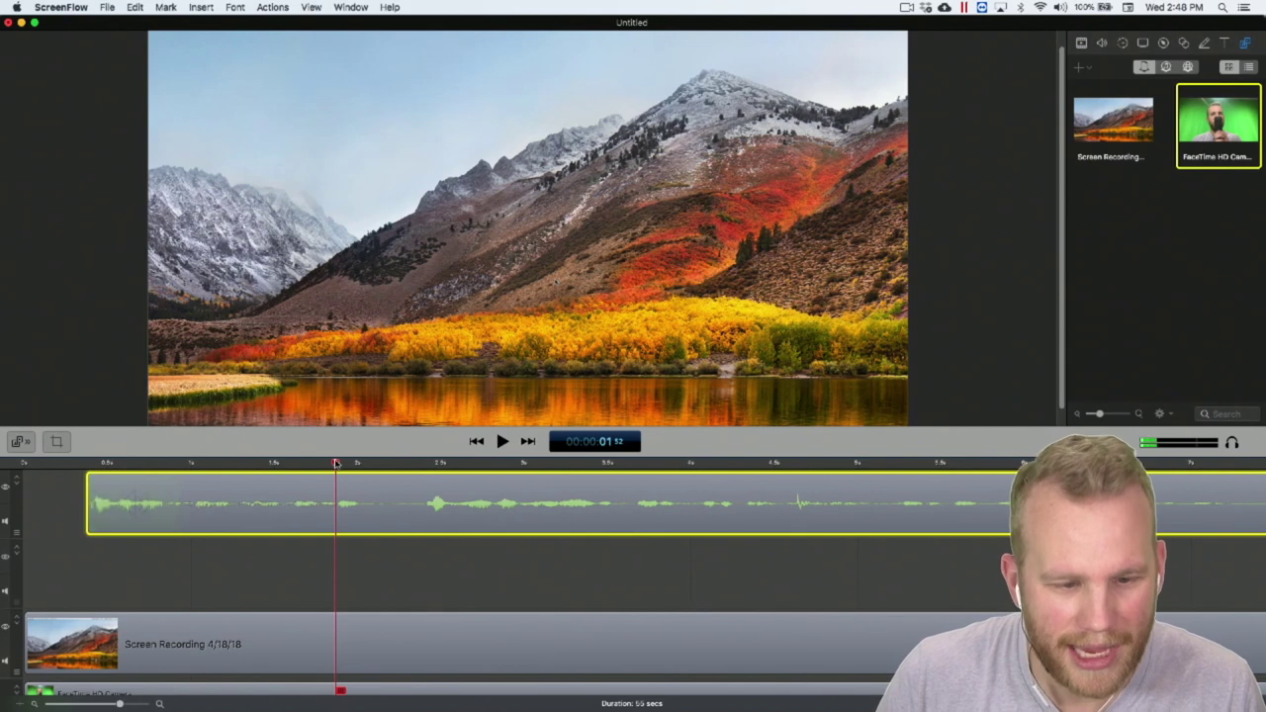
- Split the audio clip at 2 seconds 23 frames and 2 seconds 2 frames, and delete the quiet piece between the cuts
key("super+equal")
key("super+equal")
key("super+equal")
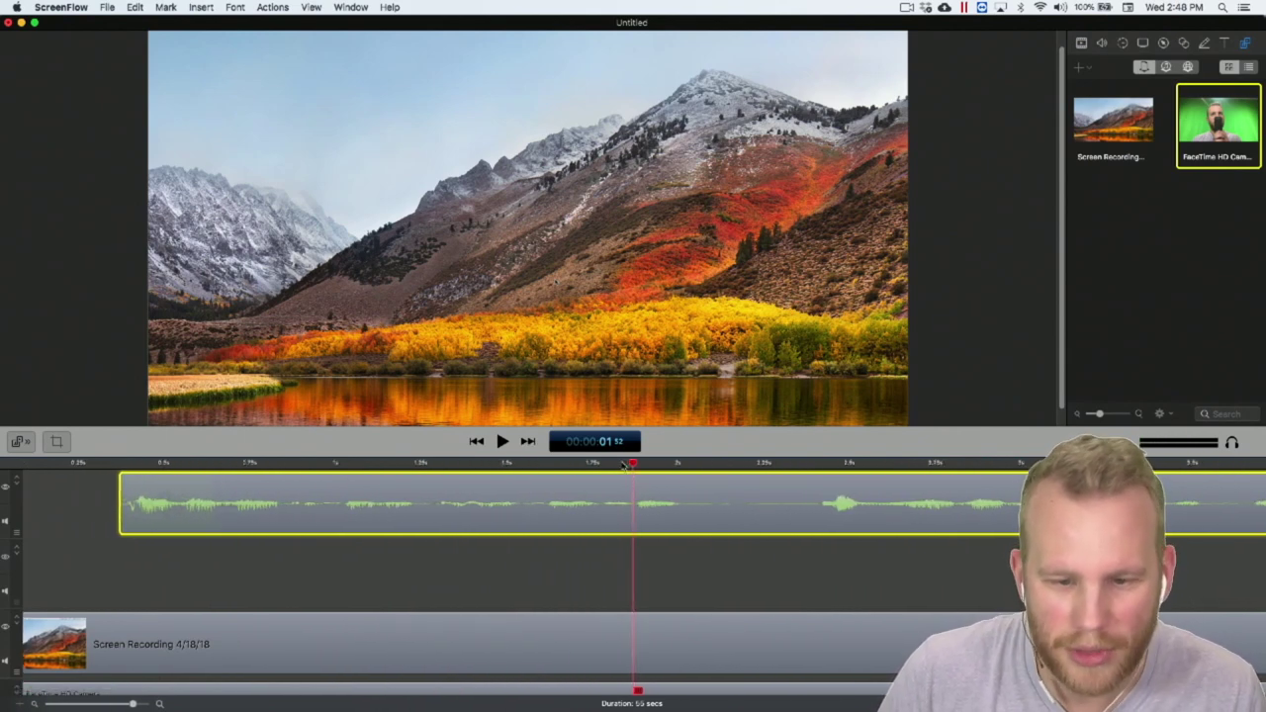
left_click_drag(625, 465, 672, 465)
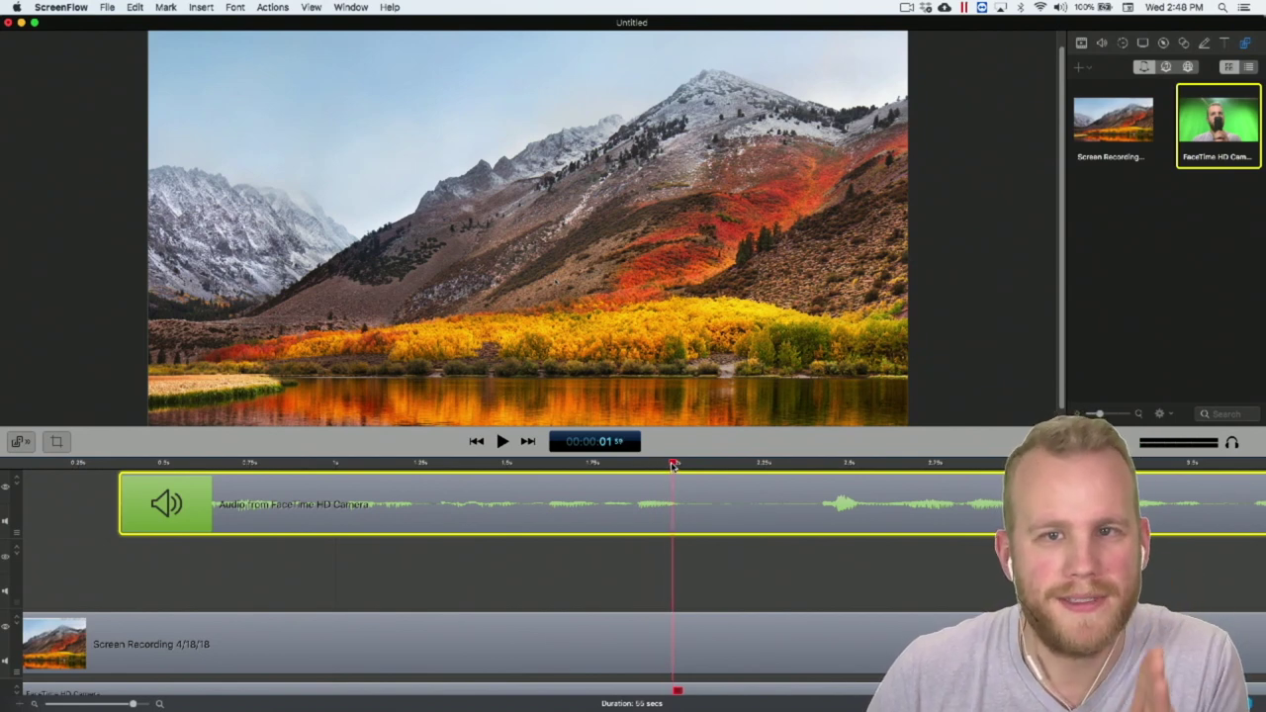
left_click_drag(672, 466, 811, 464)
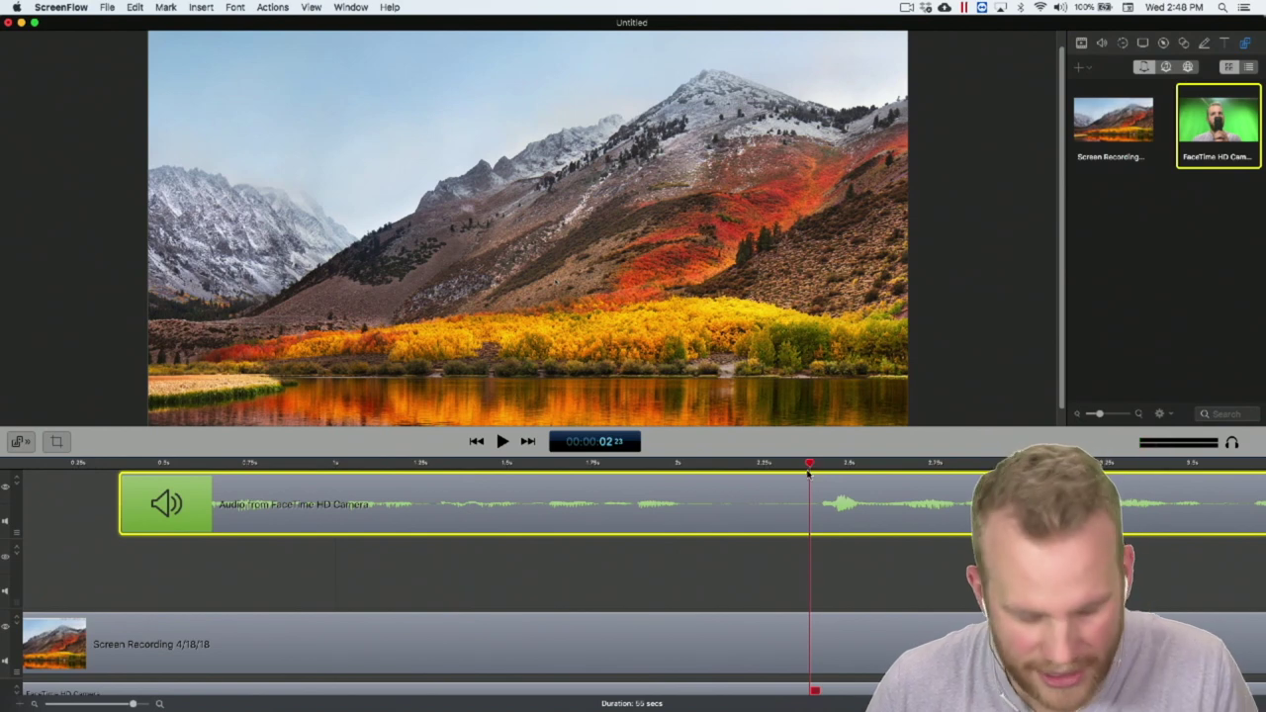
key("t")
left_click(788, 464)
left_click_drag(788, 463, 691, 465)
key("t")
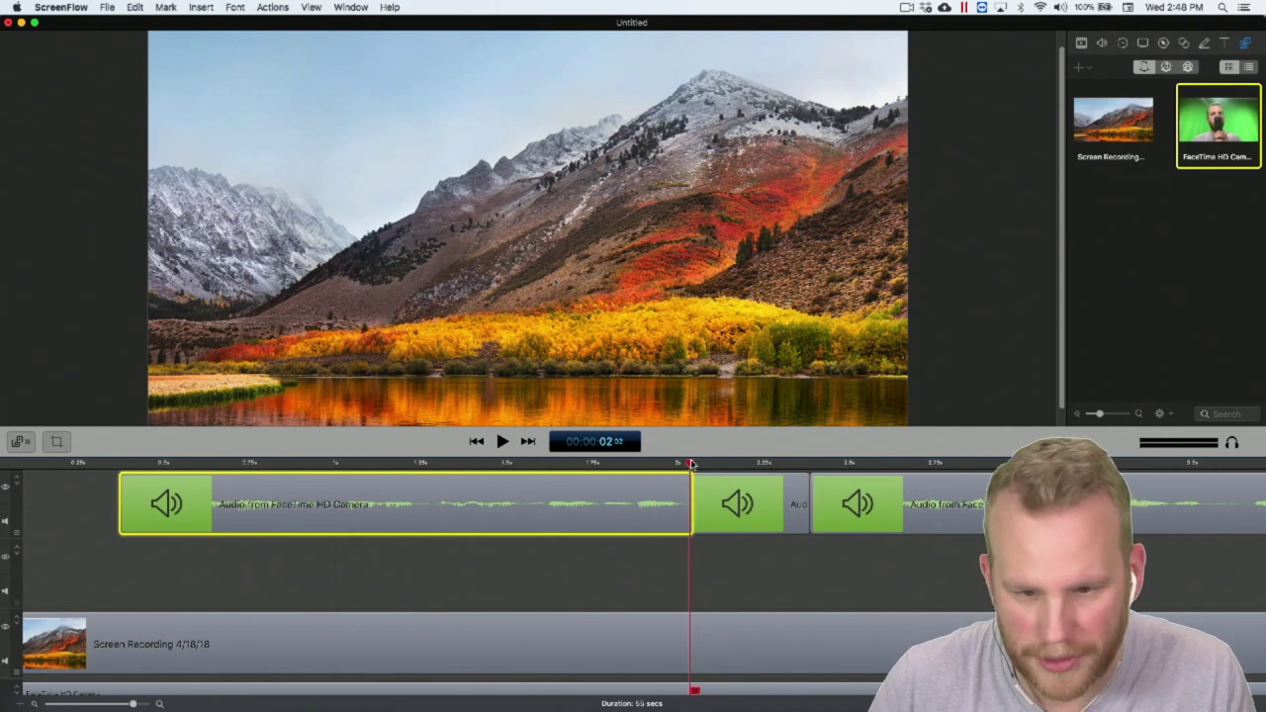
left_click(744, 509)
key("Delete")
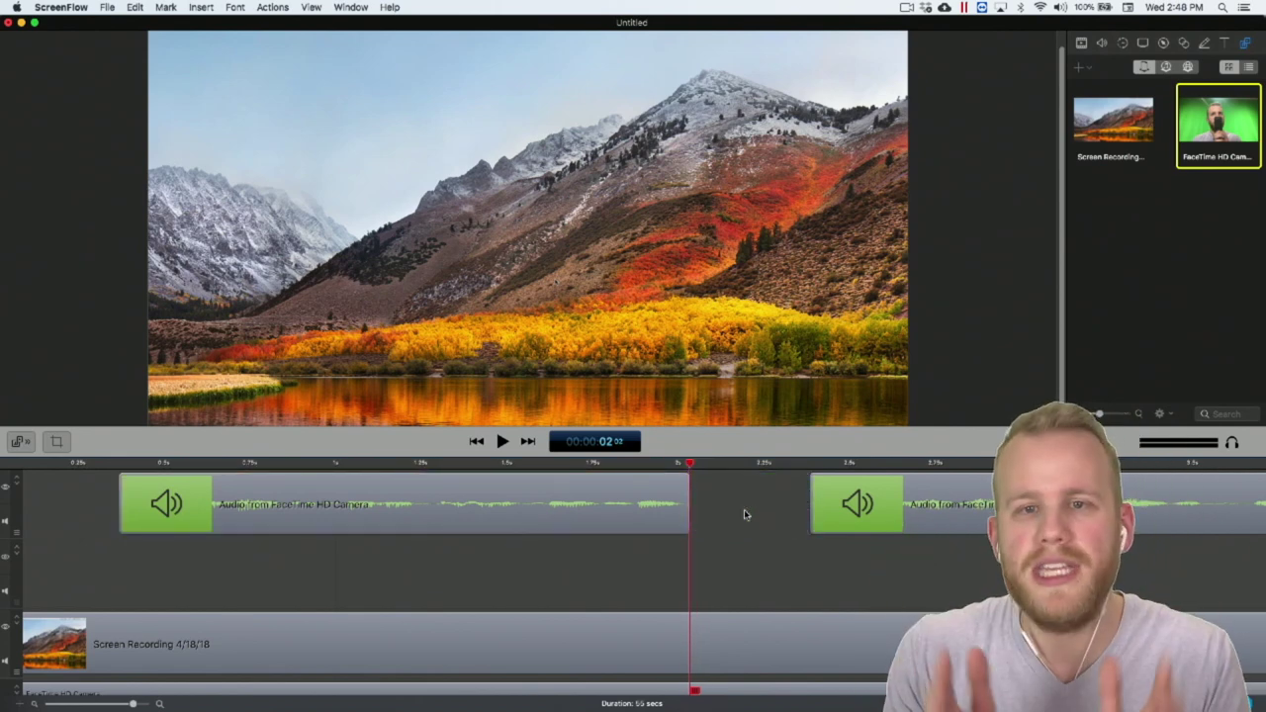
- Play the audio across the gap between the two pieces, from the first clip's start and again from just after one second
left_click(121, 465)
key("space")
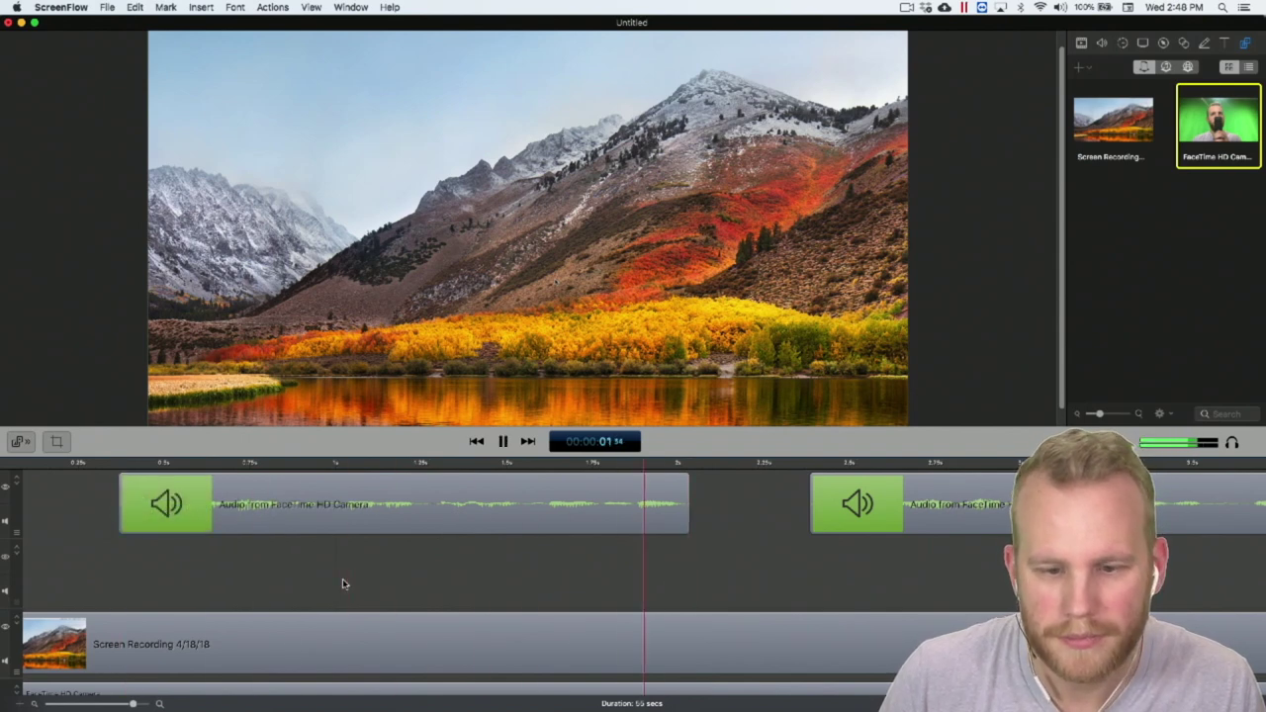
key("space")
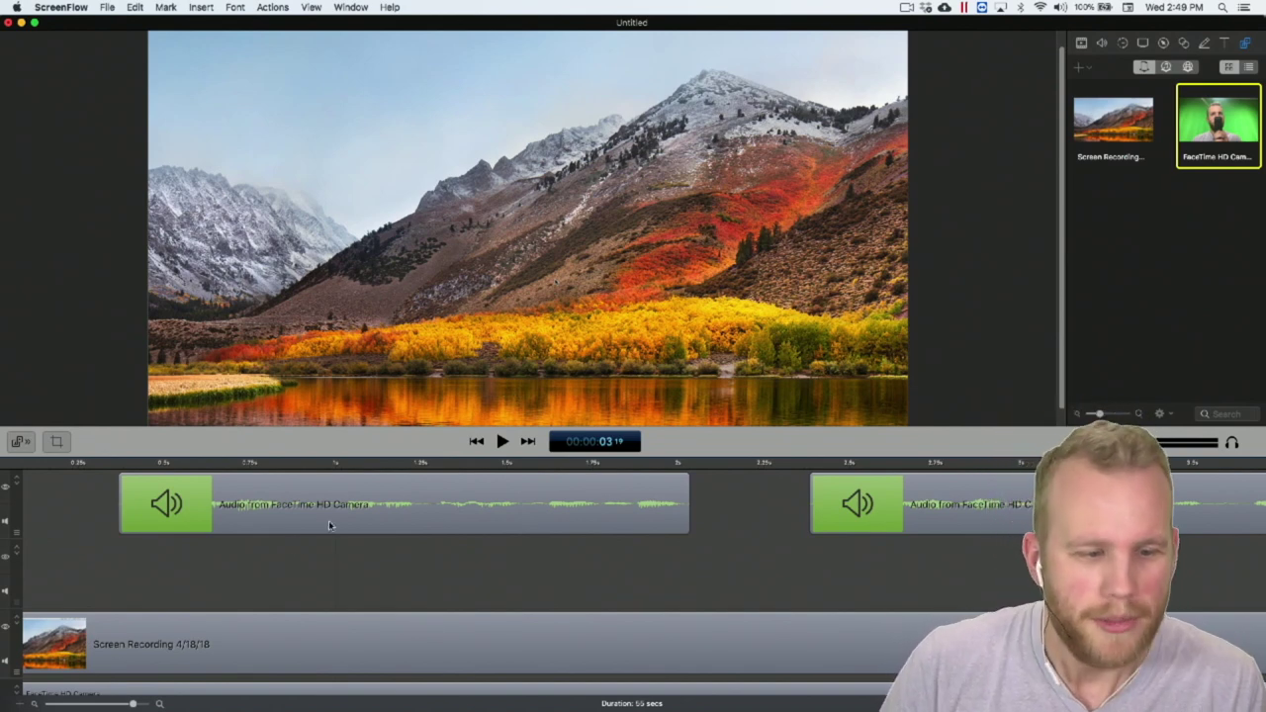
left_click(360, 464)
key("space")
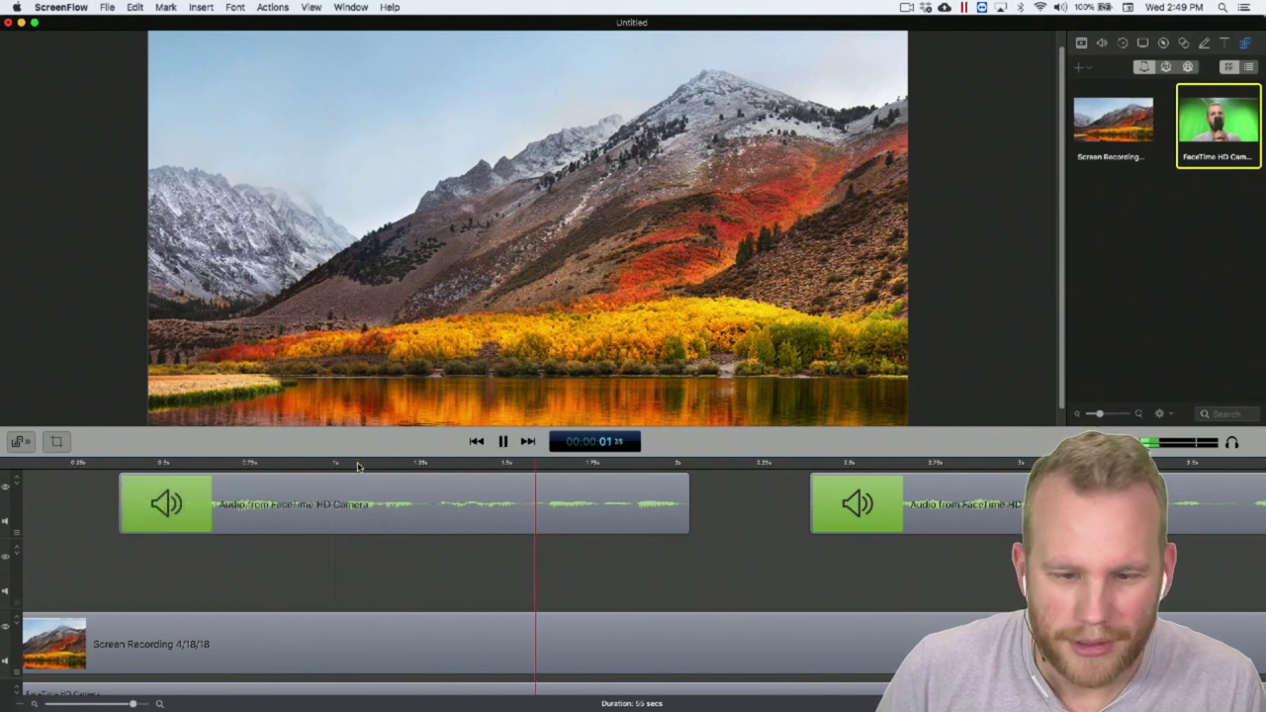
key("space")
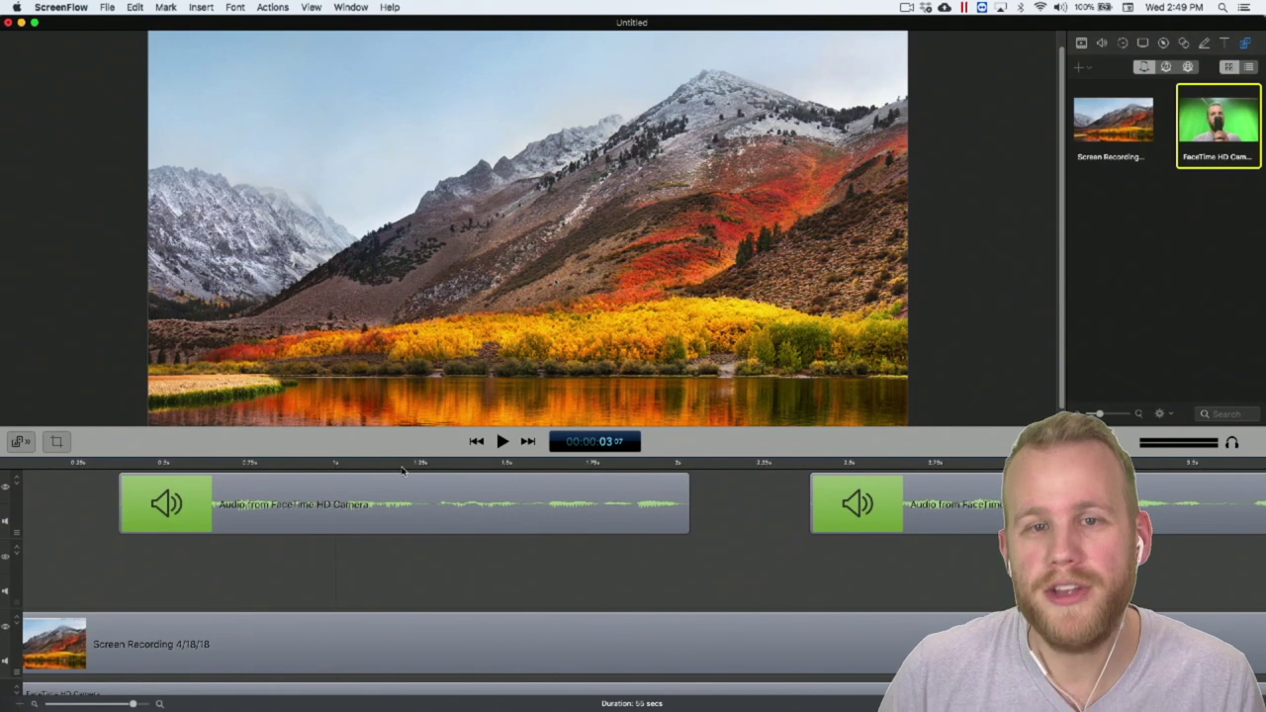
- Move the first audio piece to the timeline's beginning and the second piece to start at 3 seconds 7 frames
left_click_drag(435, 493, 184, 503)
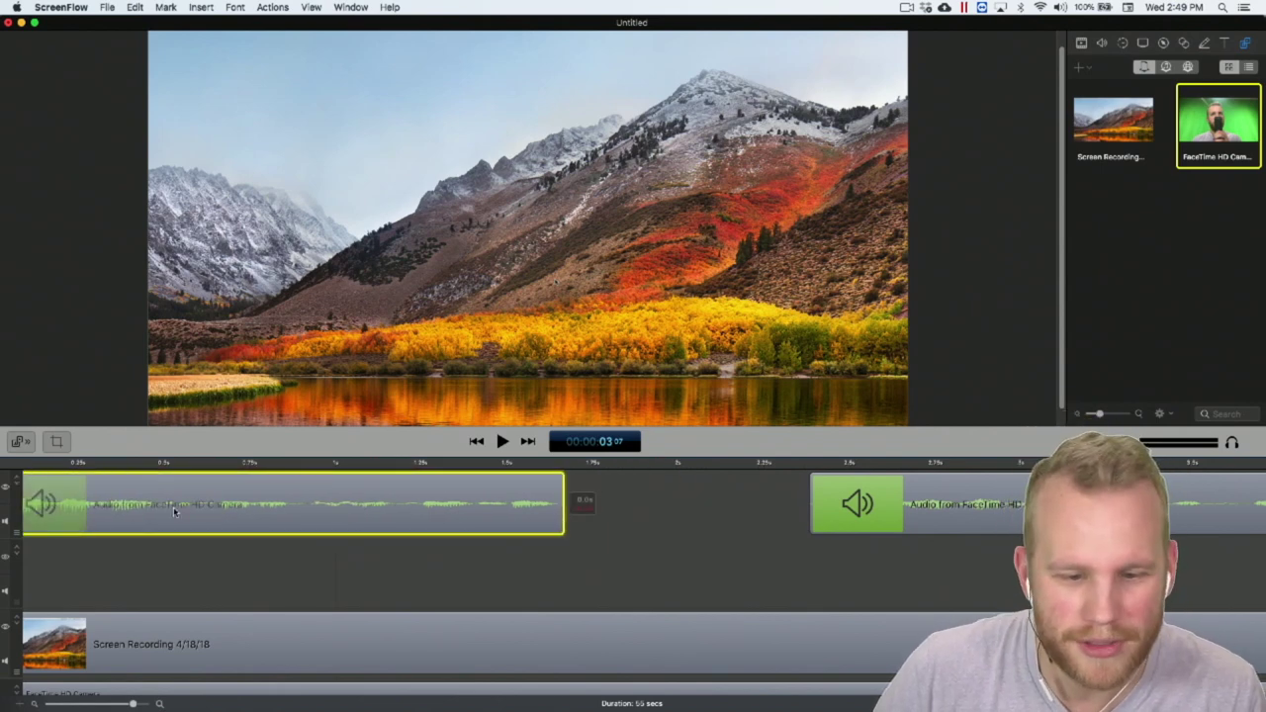
scroll(173, 507, "right", 5)
scroll(170, 512, "down", 5)
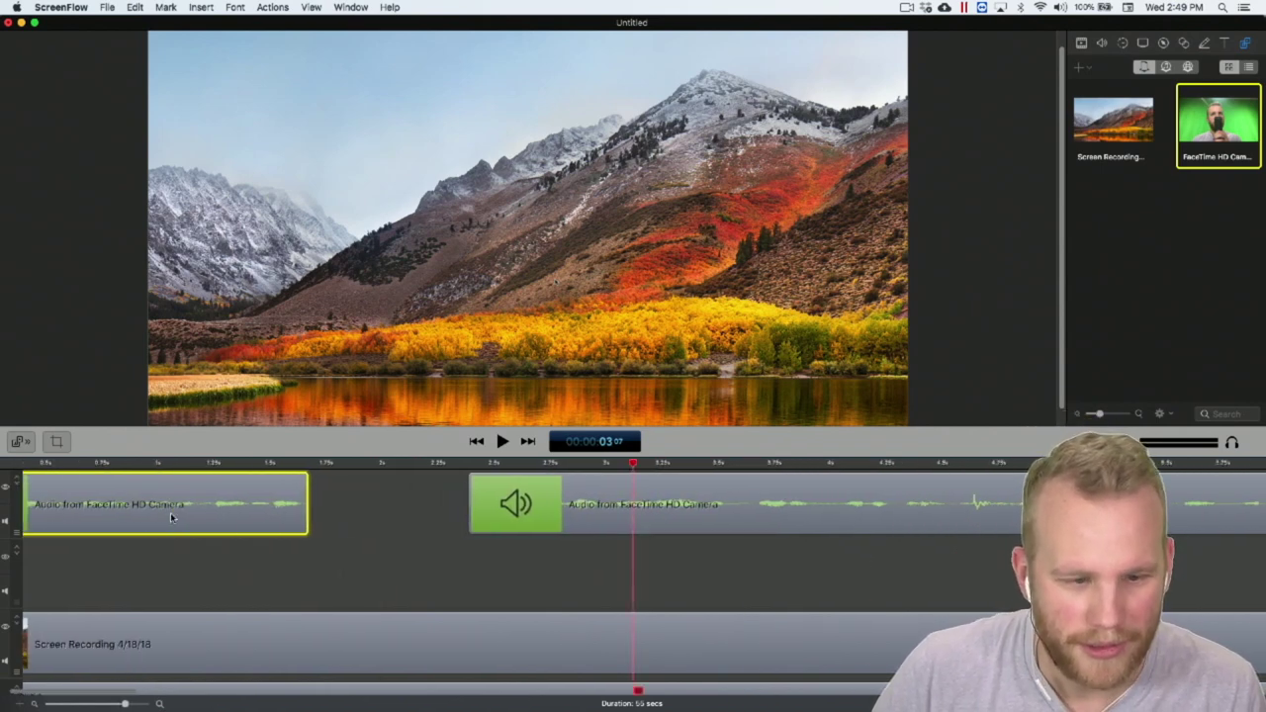
left_click_drag(606, 496, 754, 496)
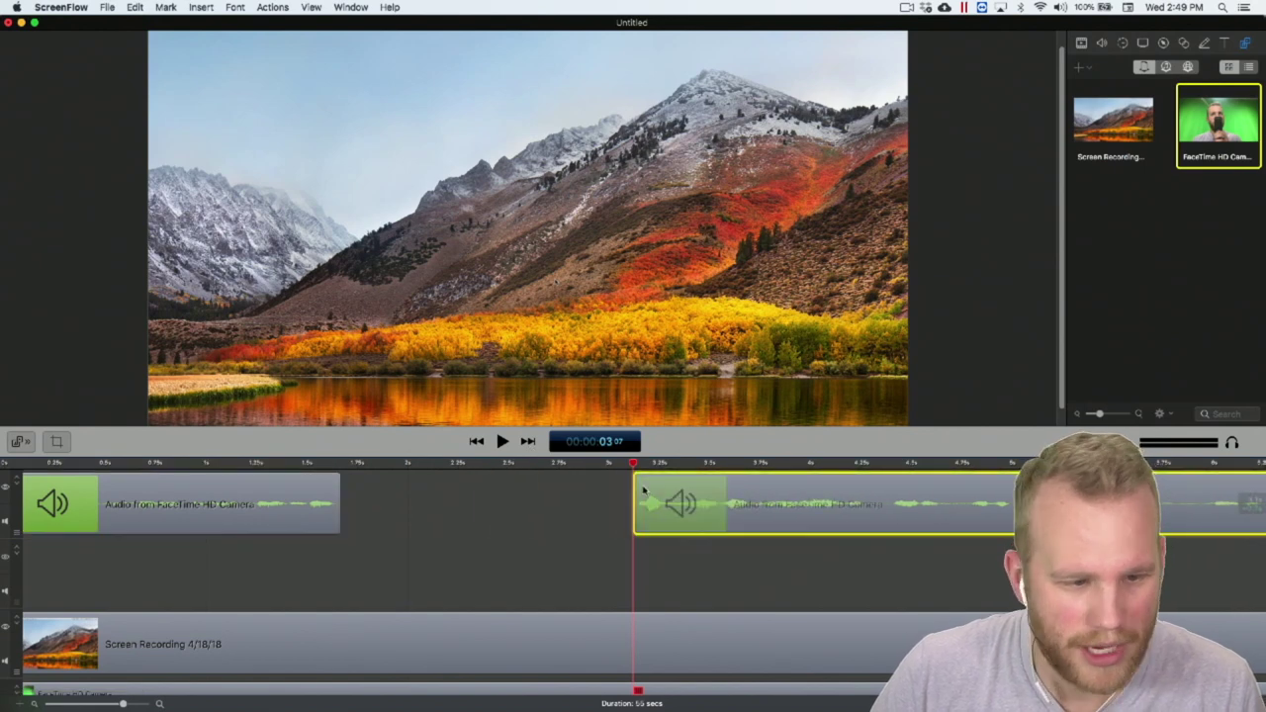
- Play the rearranged audio, including the second piece from its start at 3 seconds 7 frames to past 7 seconds
left_click(69, 457)
key("space")
left_click(435, 517)
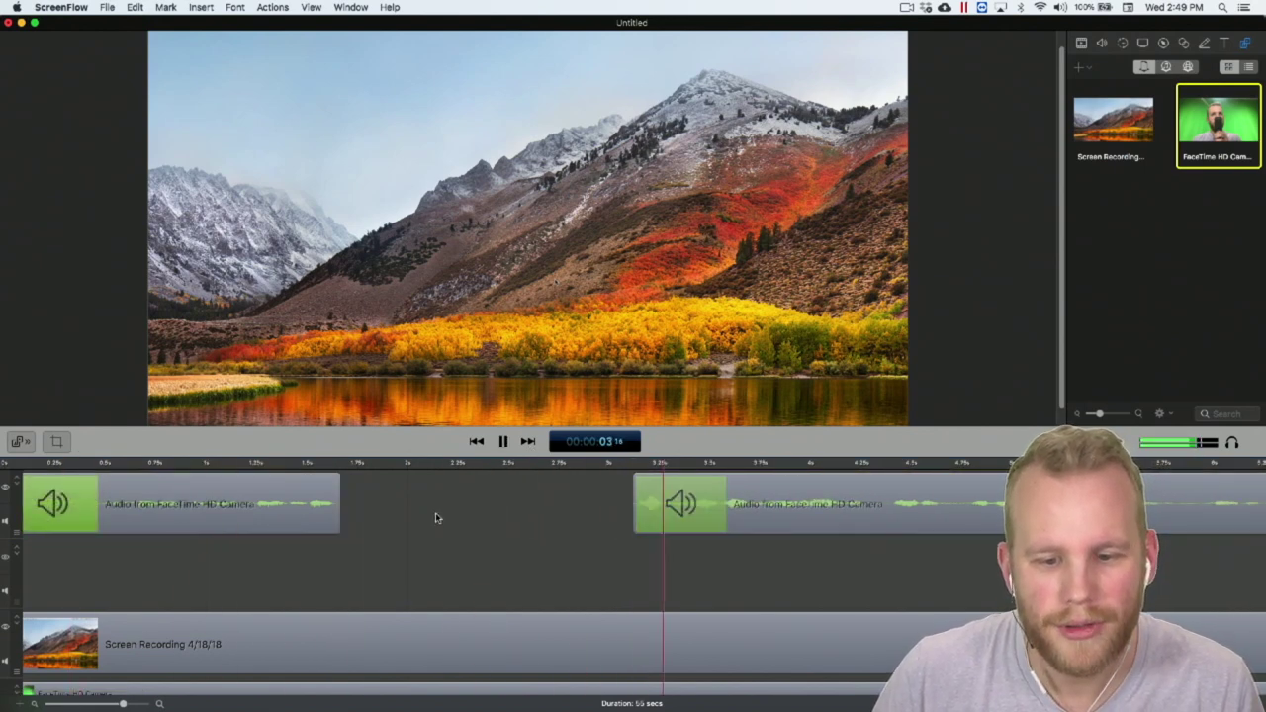
key("space")
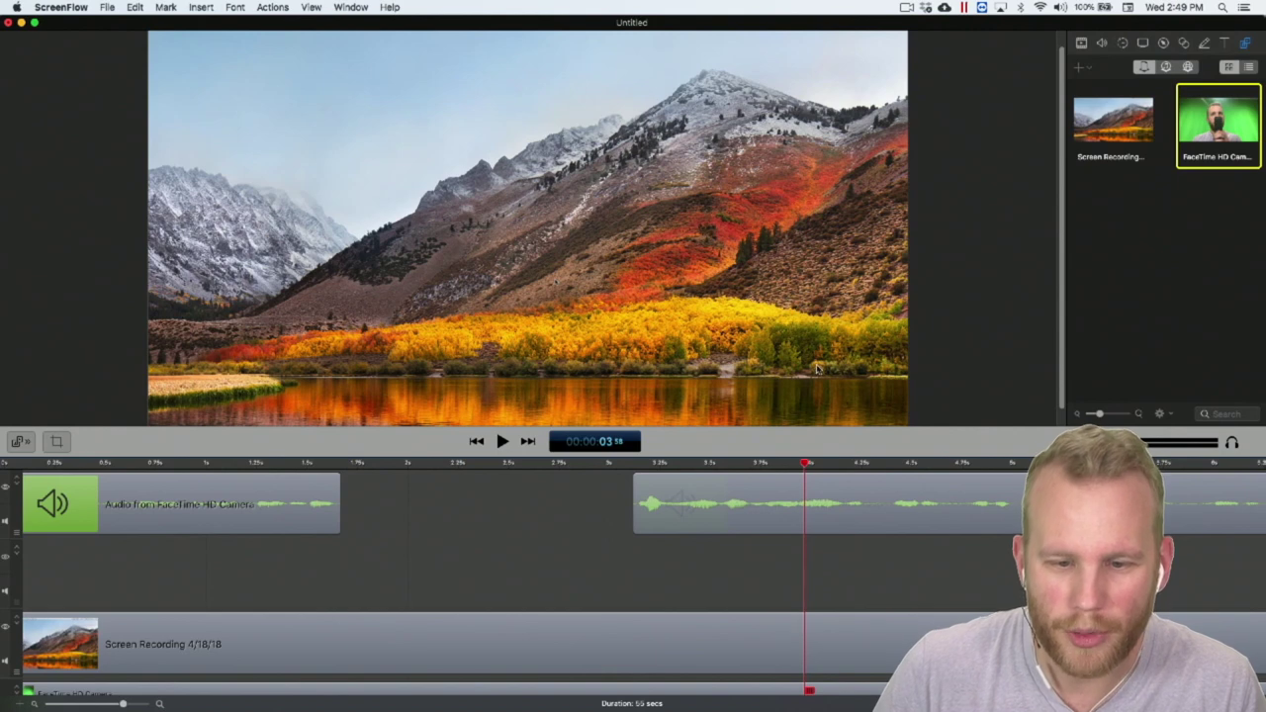
left_click(631, 463)
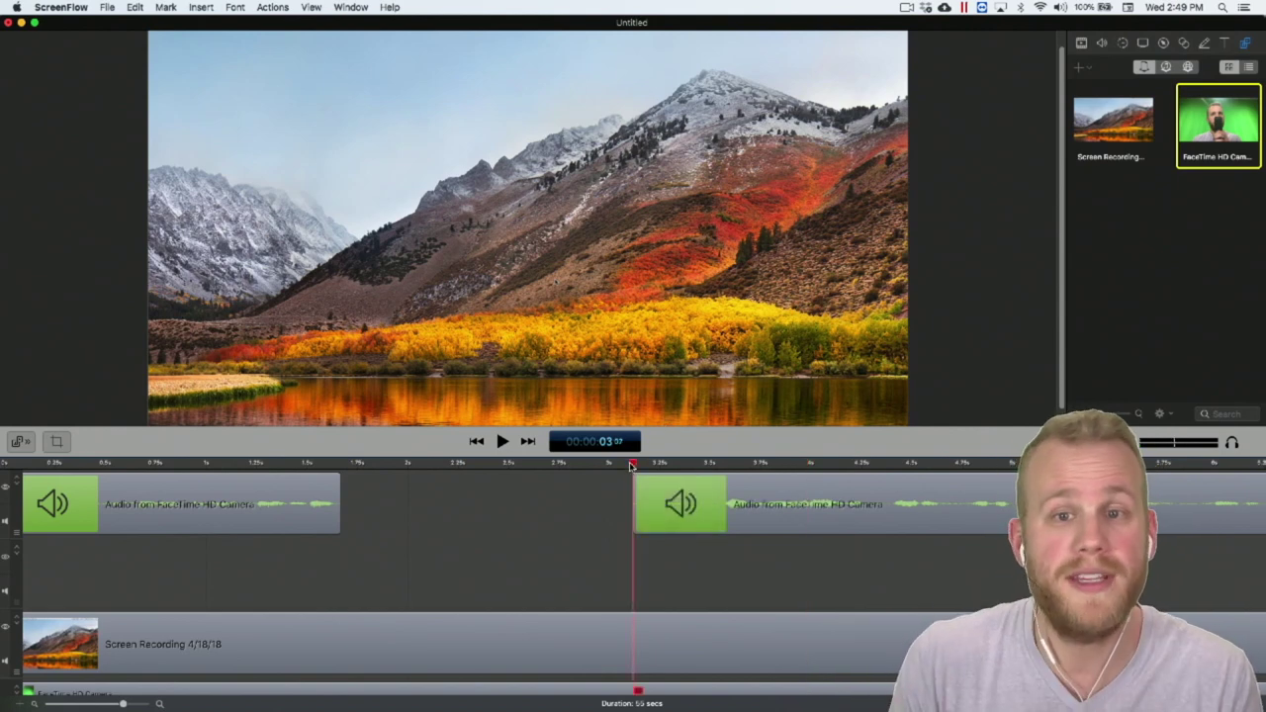
key("space")
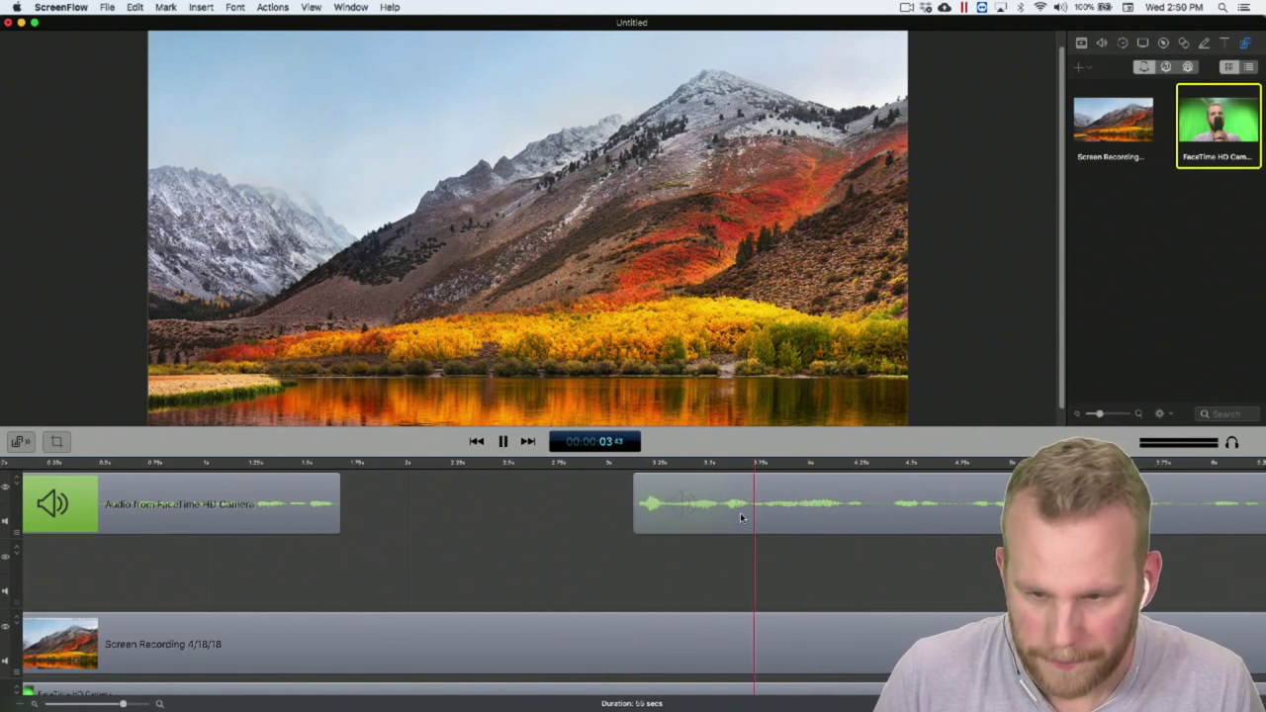
left_click(789, 507)
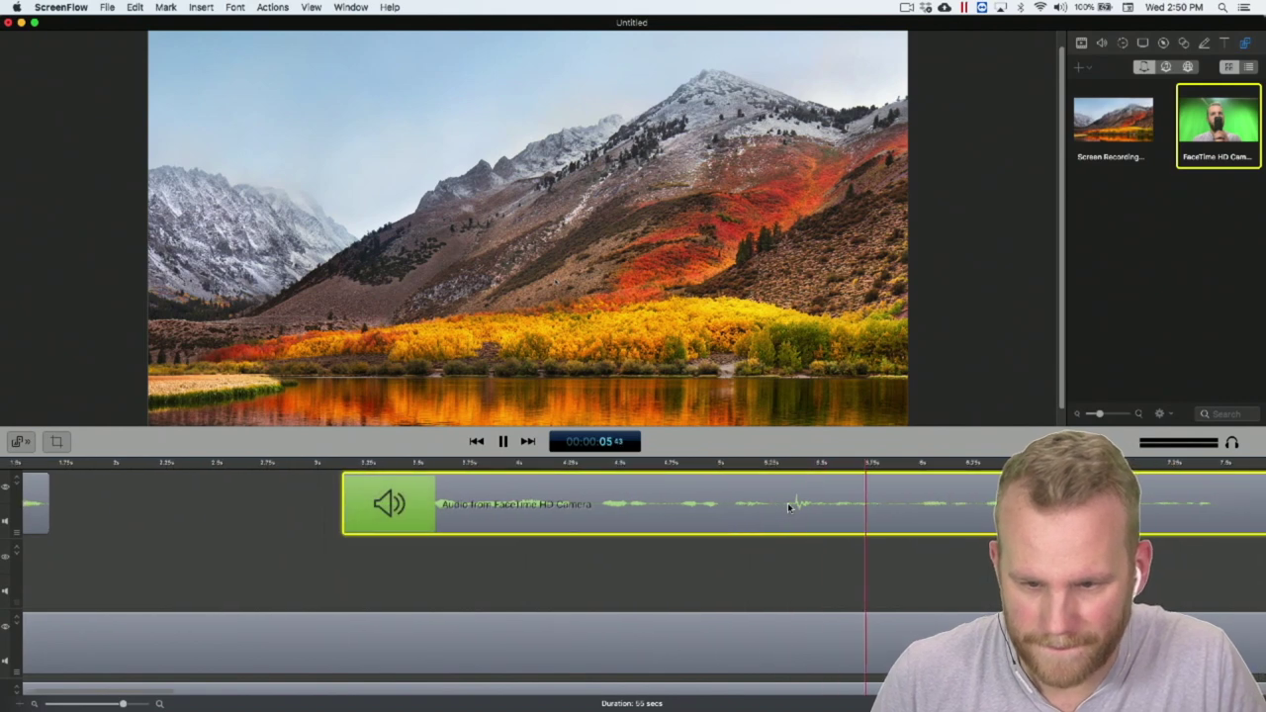
key("space")
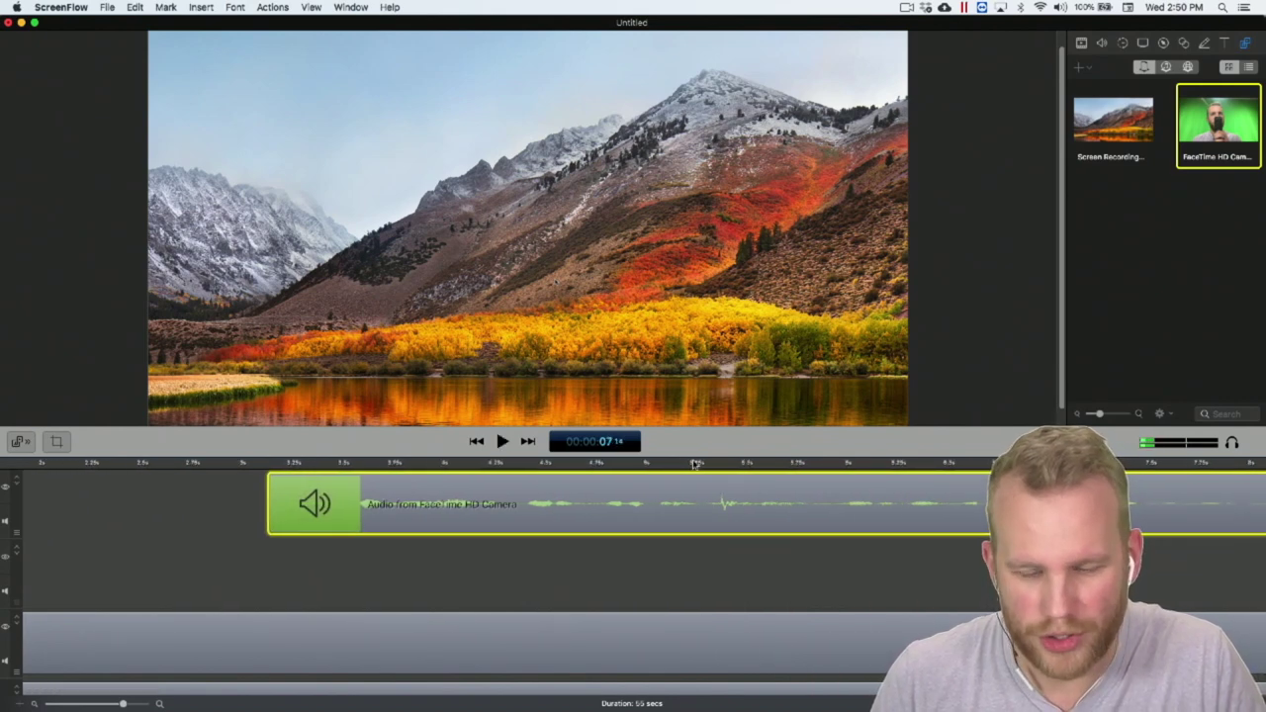
- Play the second audio piece from 4 seconds 32 frames, from about 3.8 seconds, and from 5 seconds 17 frames to past 8 seconds
left_click_drag(685, 463, 553, 465)
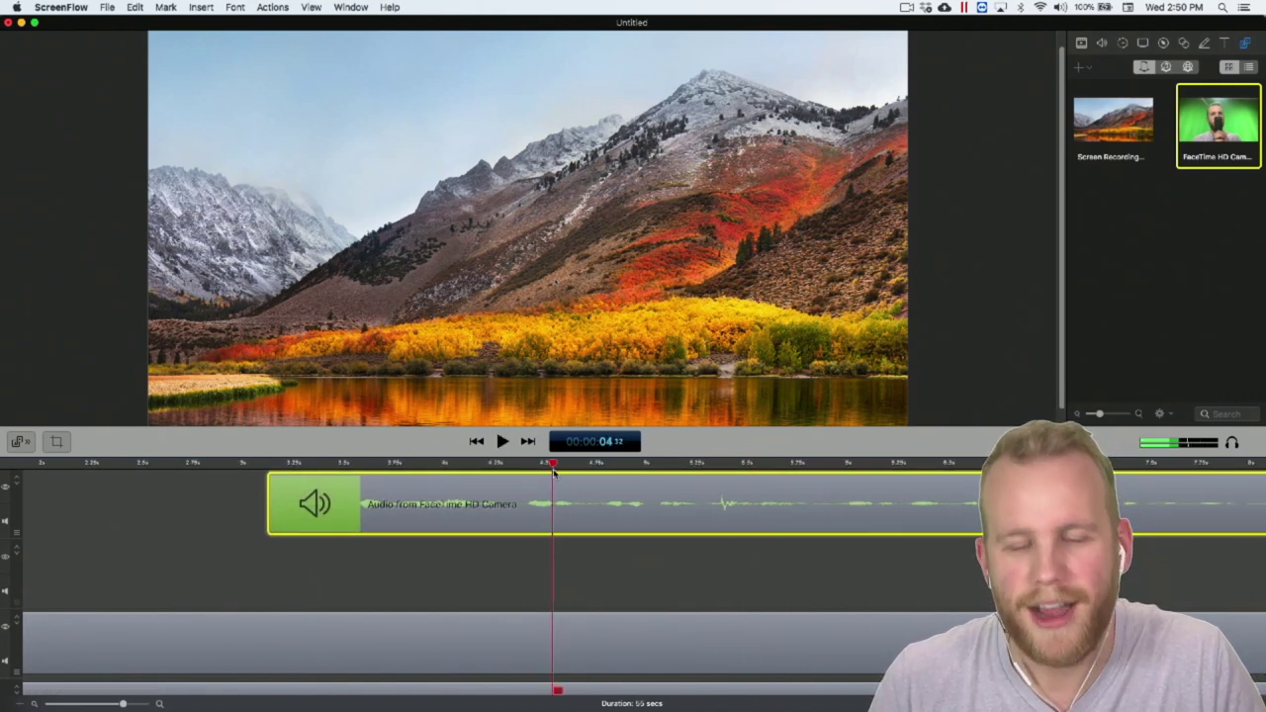
key("space")
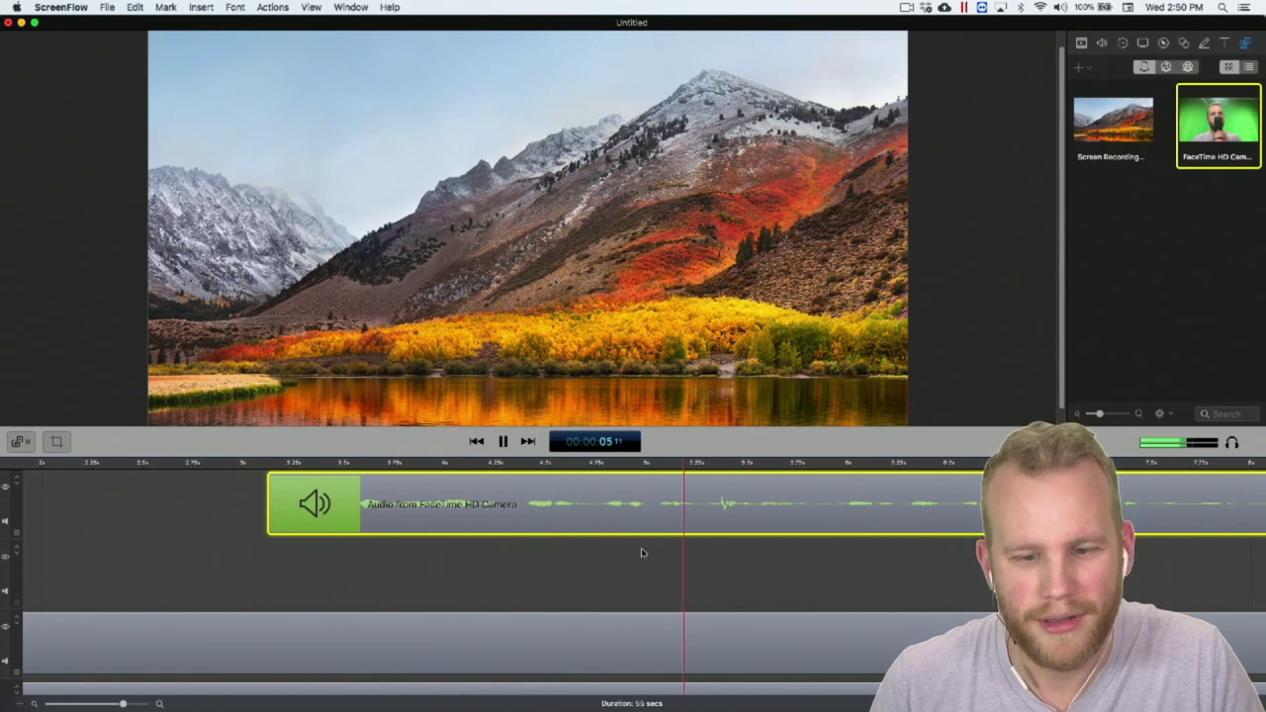
key("space")
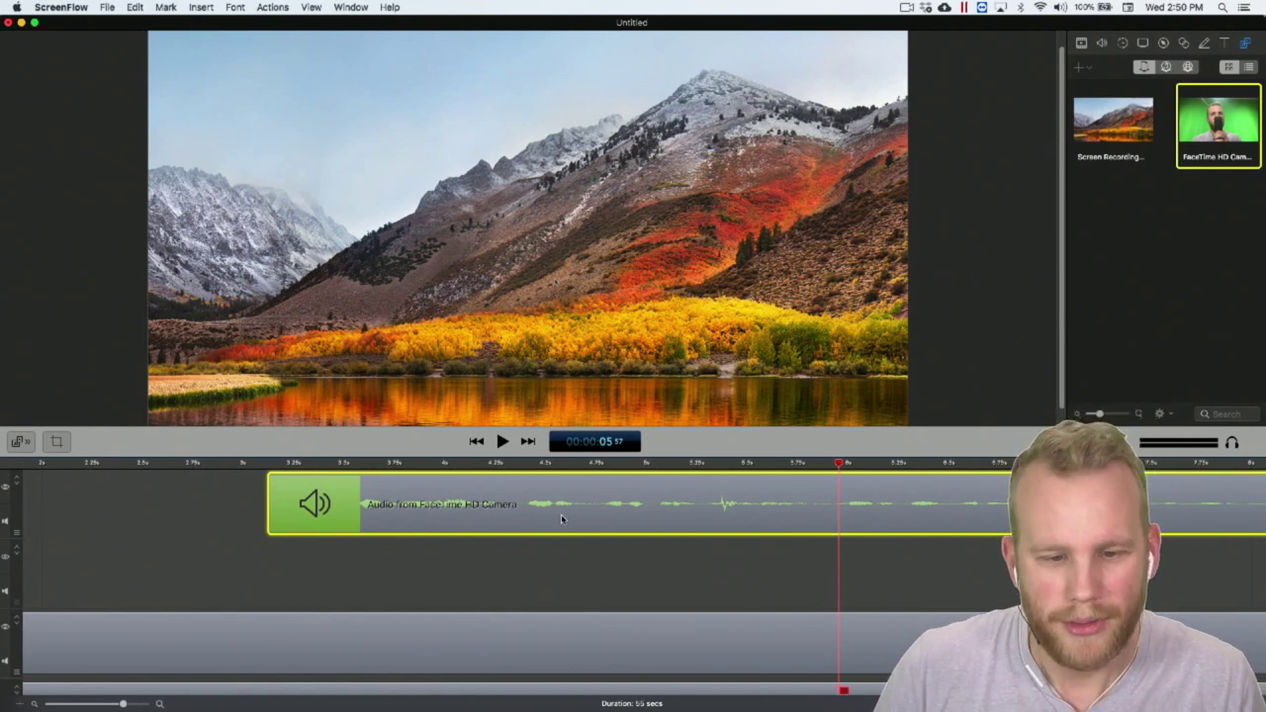
left_click(406, 464)
key("space")
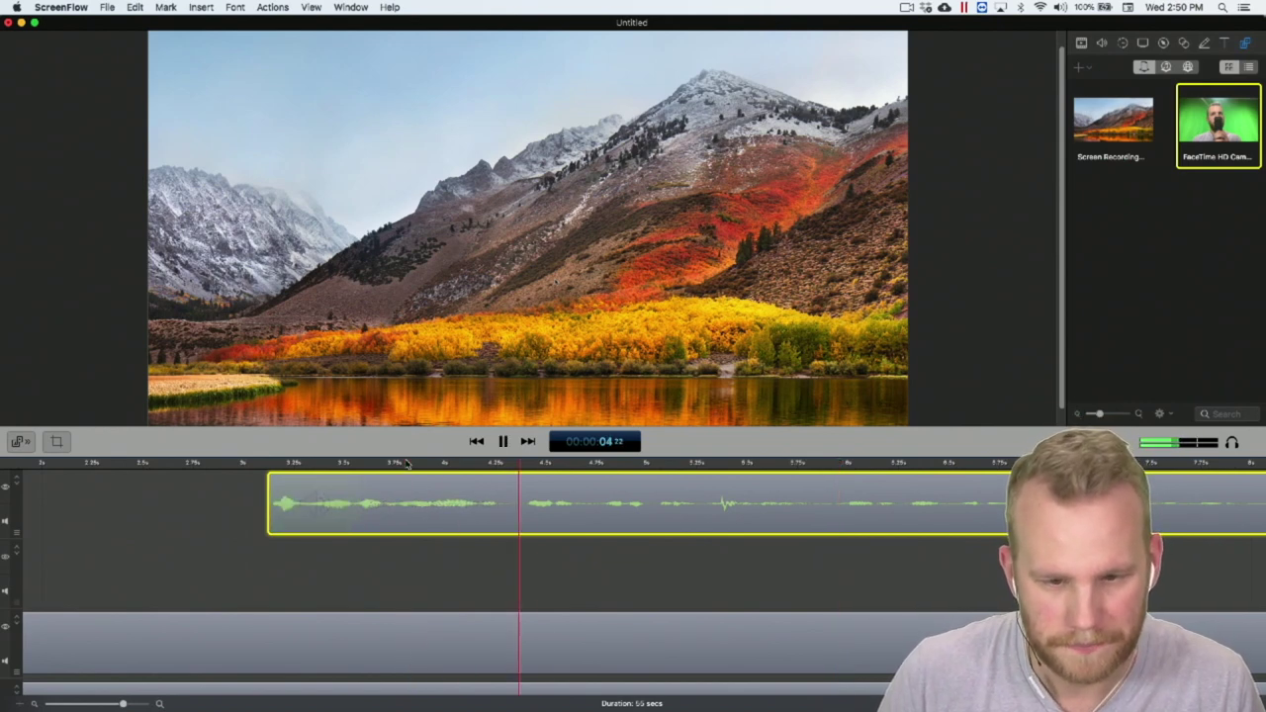
key("space")
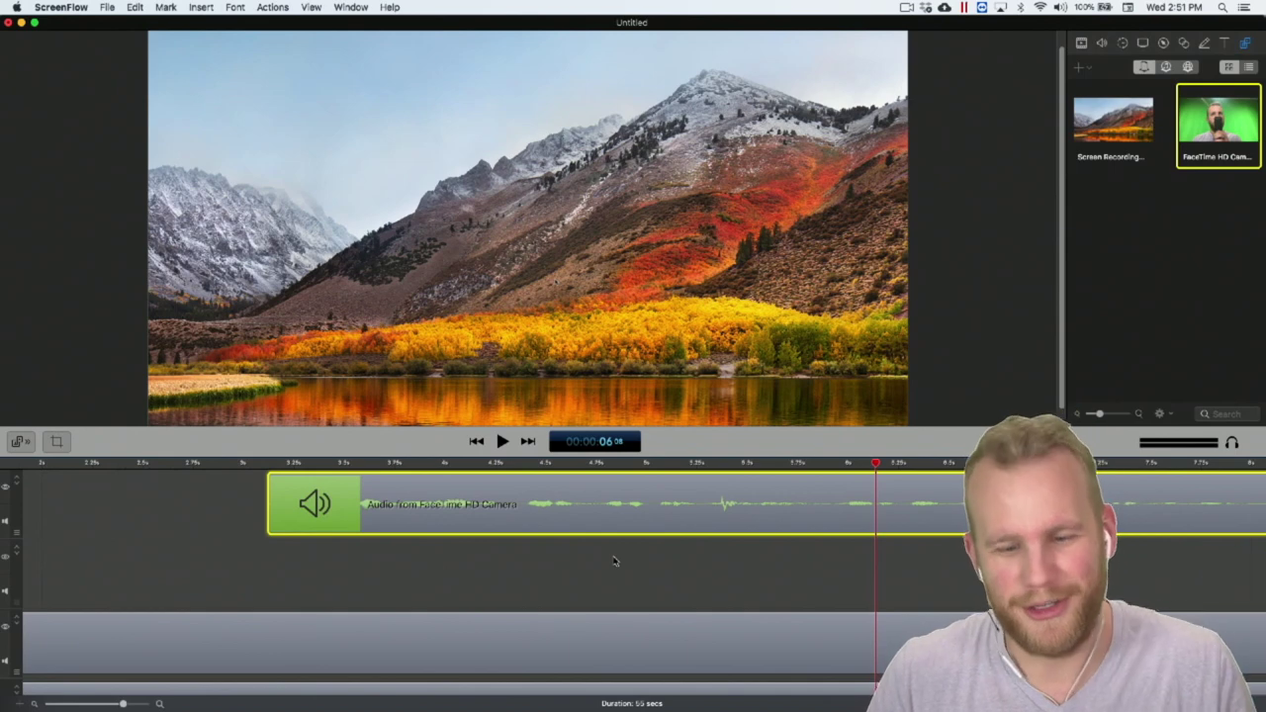
left_click(704, 467)
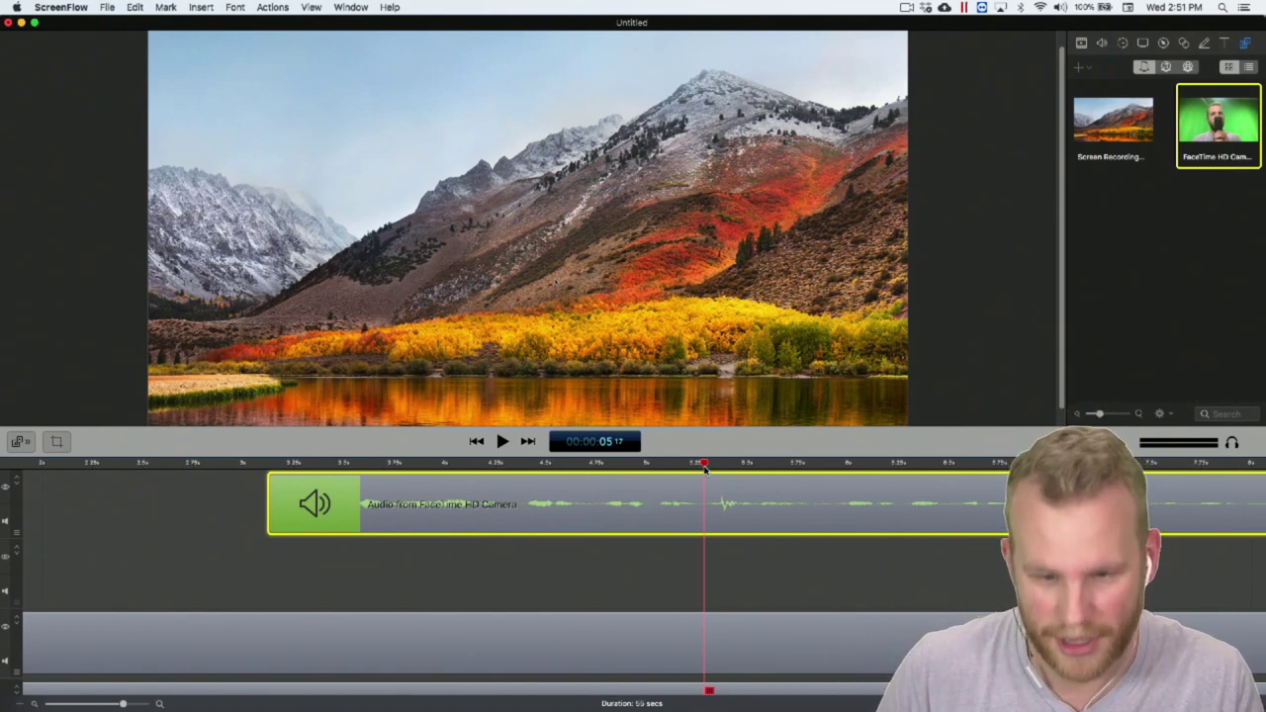
key("space")
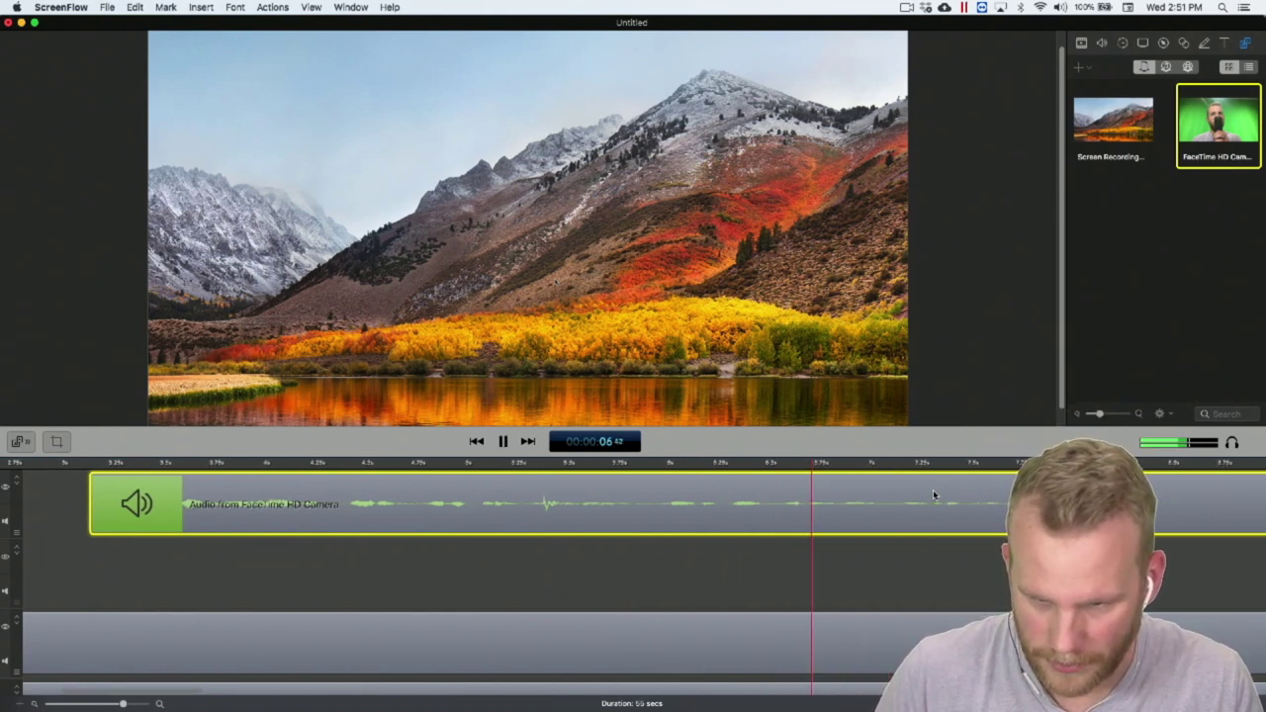
key("space")
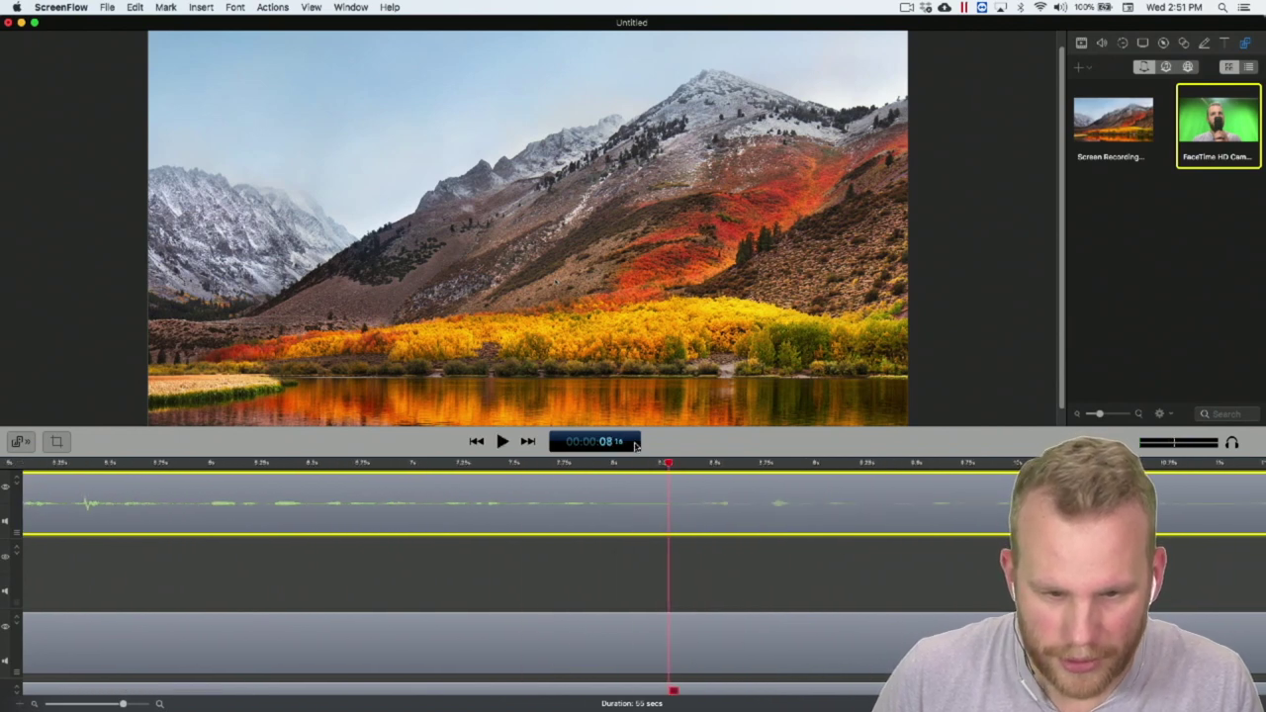
- Split the second audio piece at 8 seconds and move the part after the cut about 0.4 seconds later
left_click(611, 465)
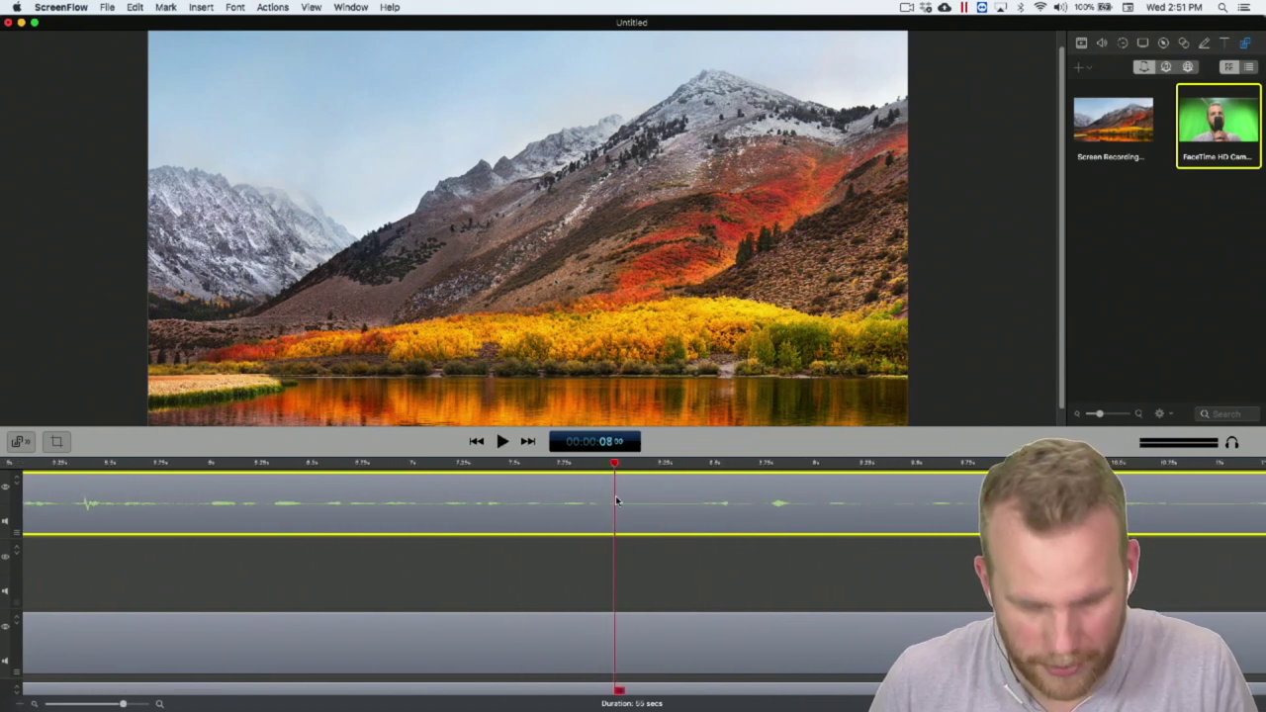
key("t")
key("space")
key("space")
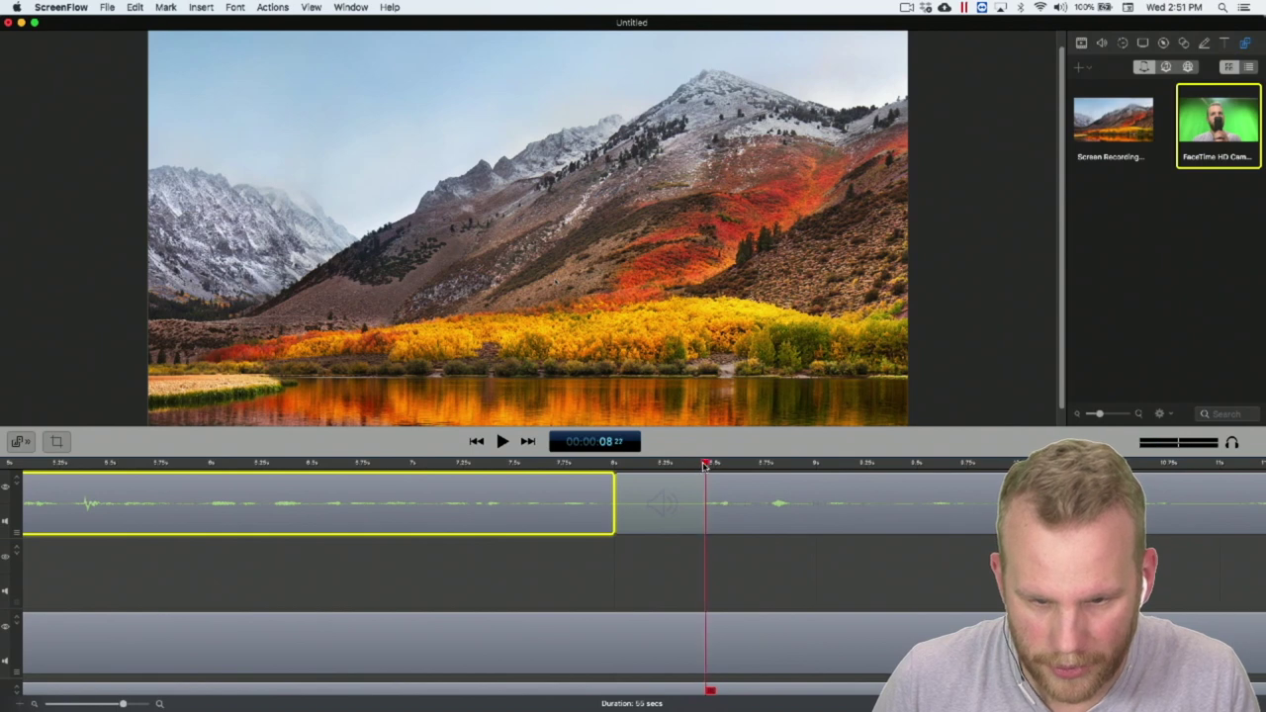
left_click(712, 507)
left_click_drag(711, 505, 791, 506)
- Split the third audio piece at about 17 seconds and at 17 seconds 26 frames, and delete the quiet part between the cuts
key("space")
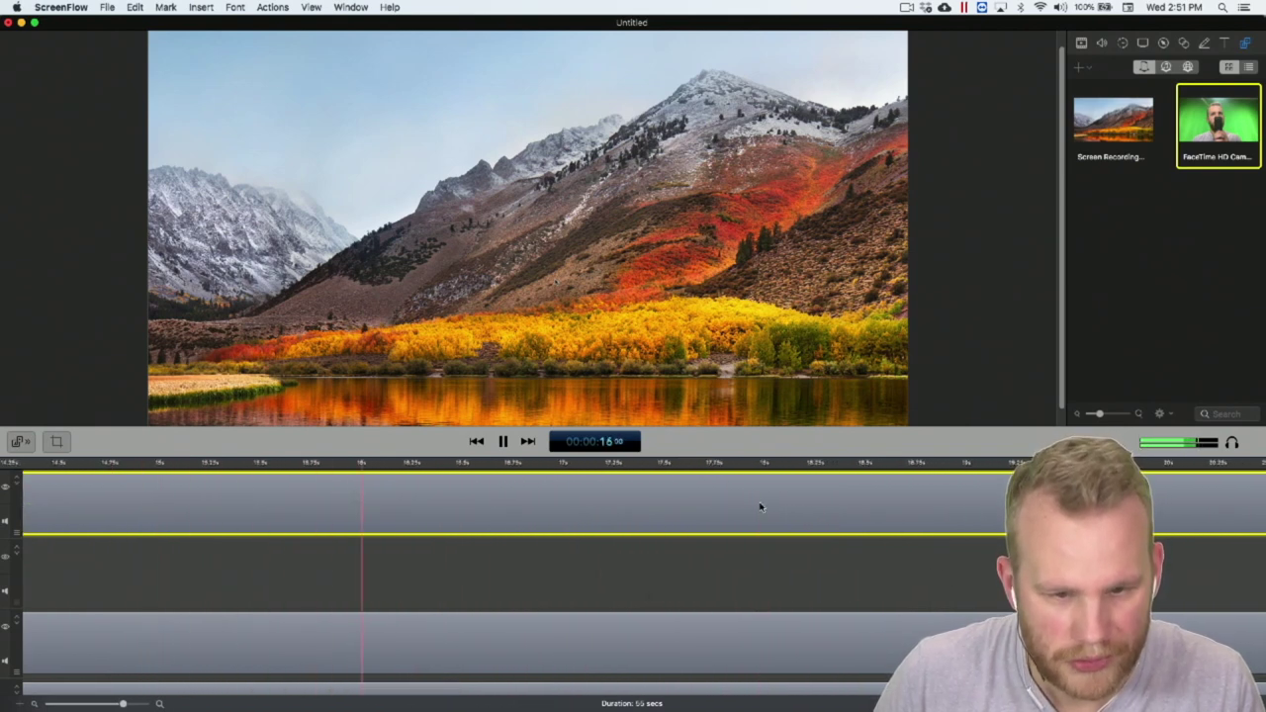
key("space")
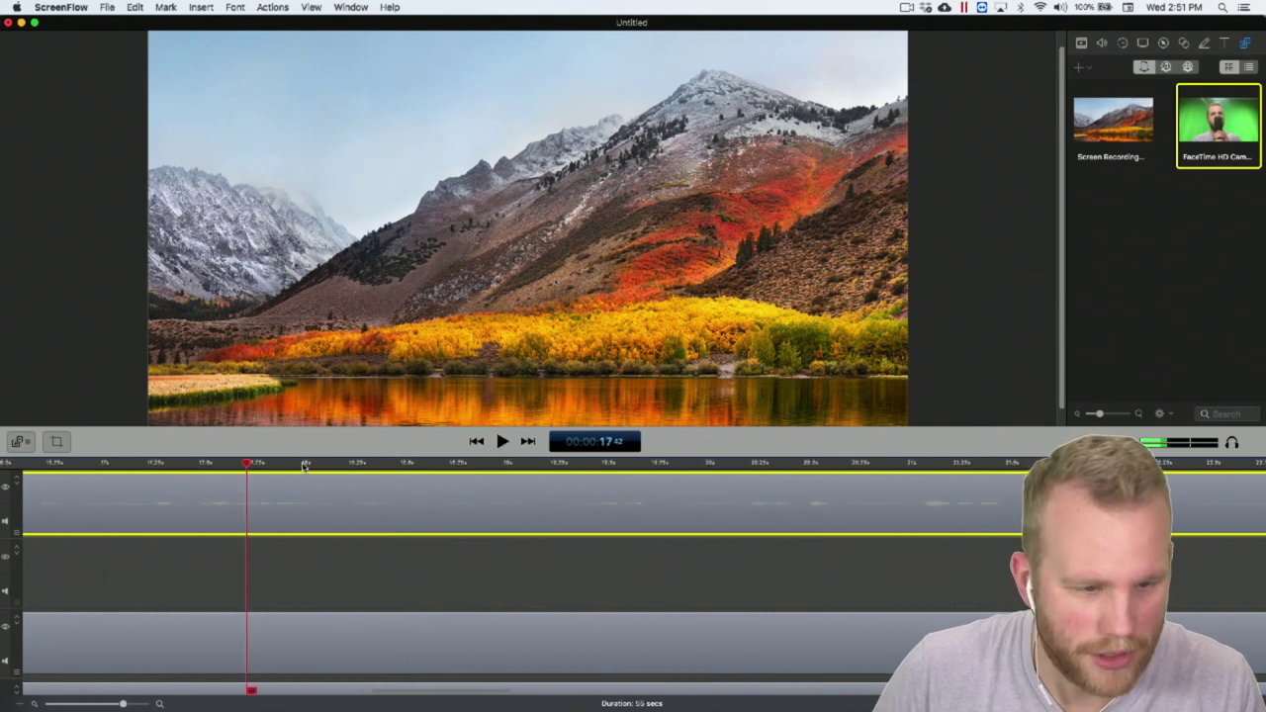
key("j")
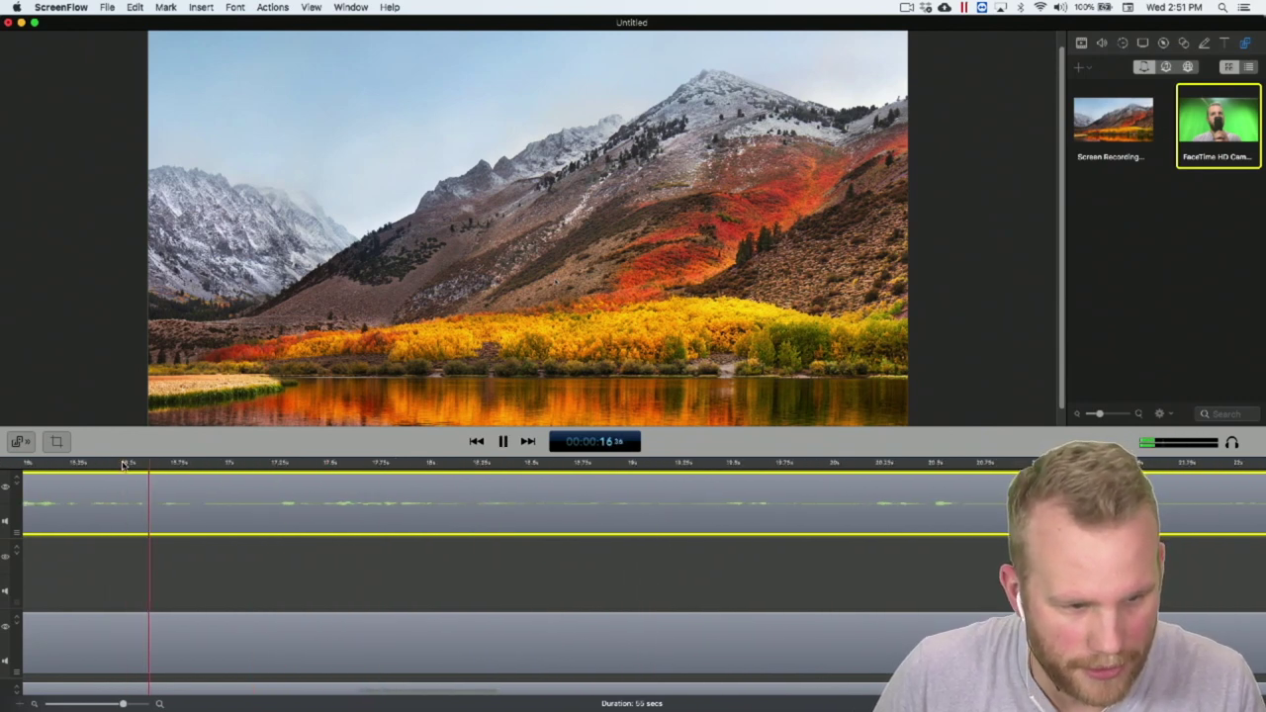
key("k")
key("t")
key("space")
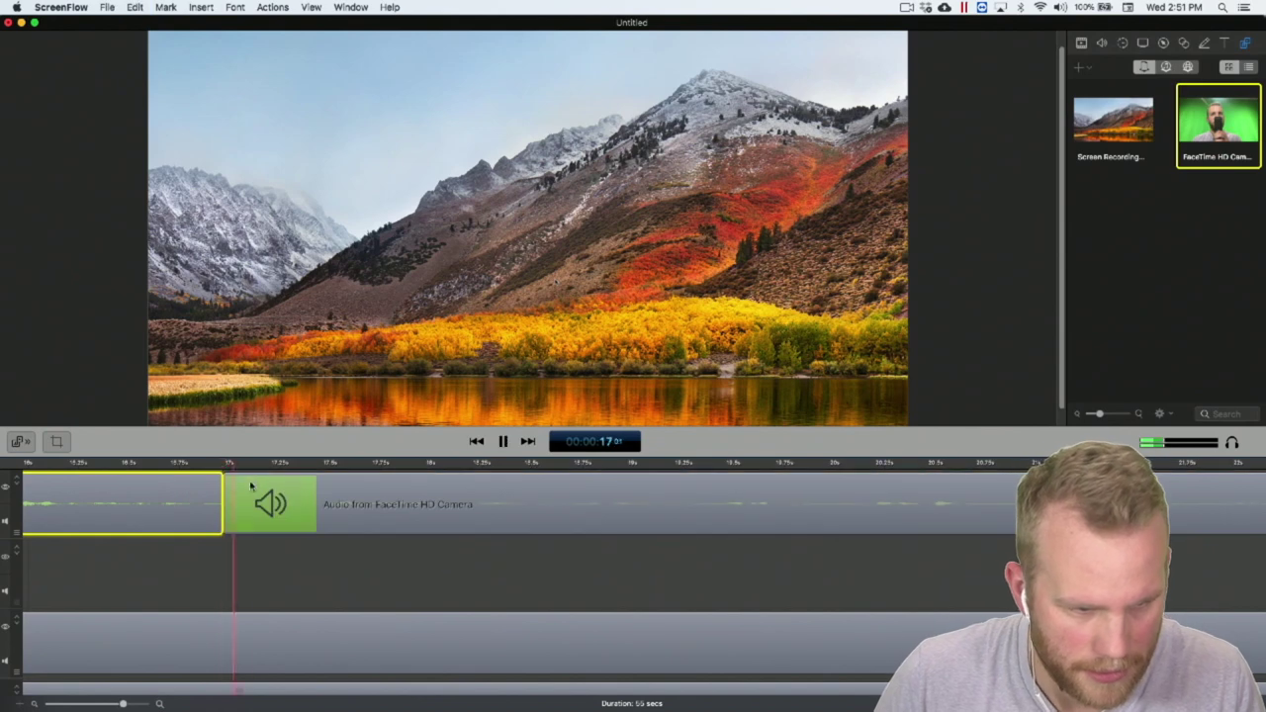
key("space")
left_click_drag(277, 464, 318, 464)
left_click(327, 497)
key("t")
key("Delete")
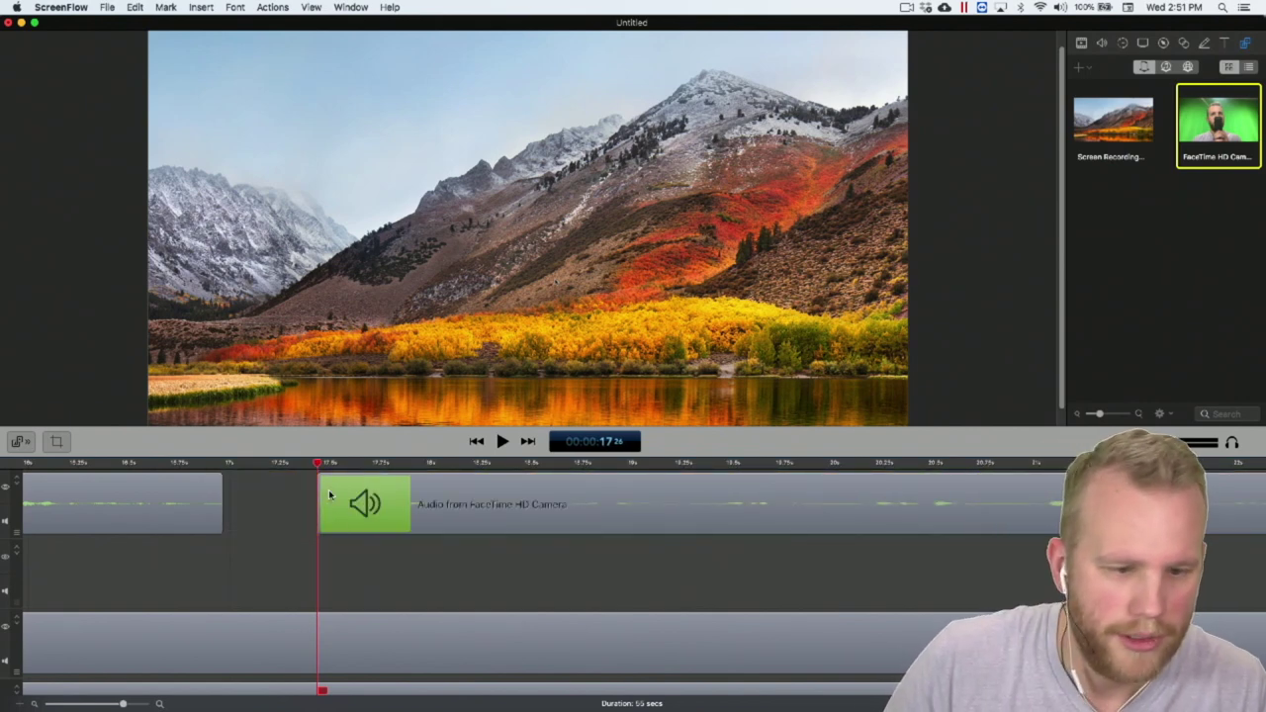
- Play the separated audio pieces from about 3 seconds, from the third piece's start, and from about 13 seconds
scroll(237, 520, "left", 5)
key("super+minus")
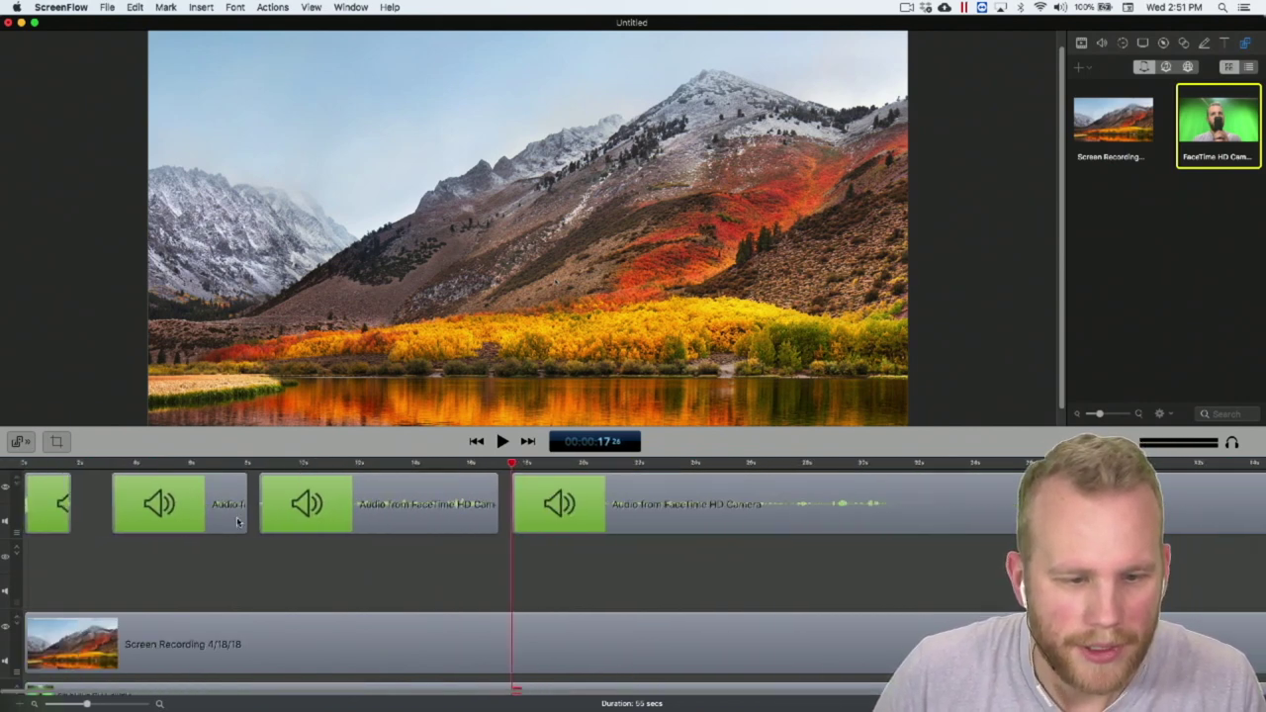
key("super+minus")
left_click_drag(26, 465, 83, 465)
key("space")
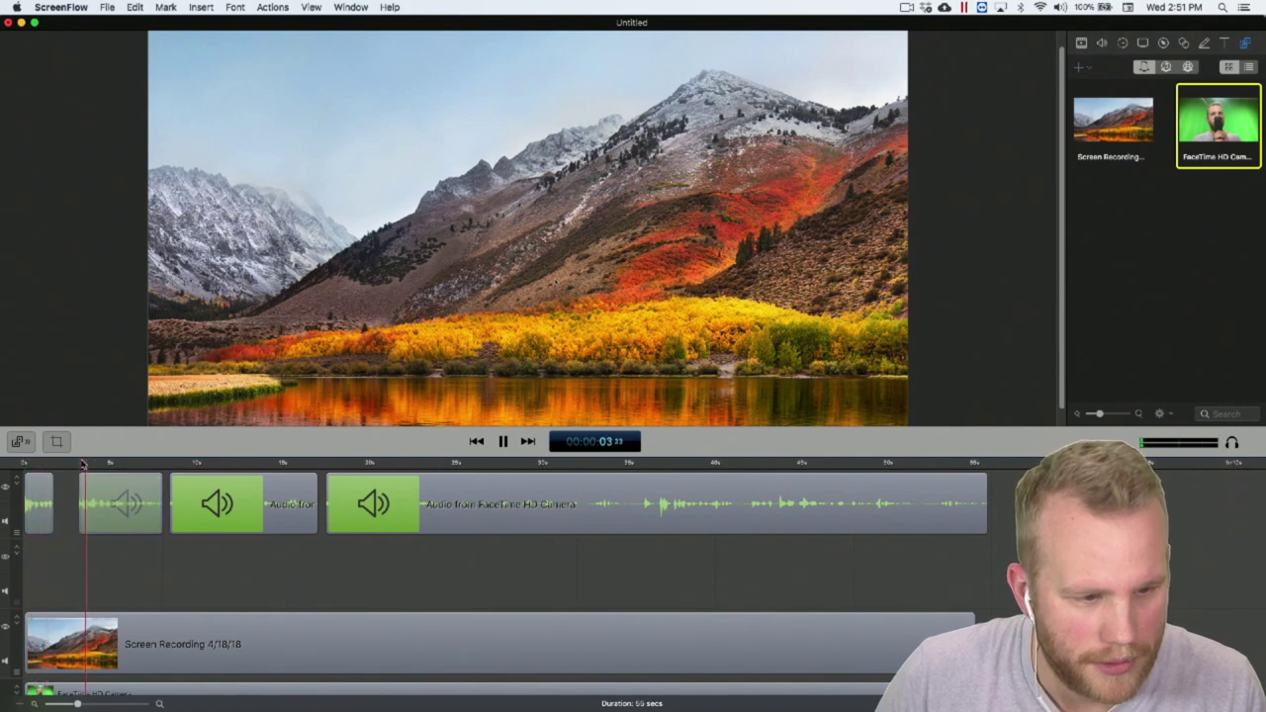
left_click(170, 465)
key("space")
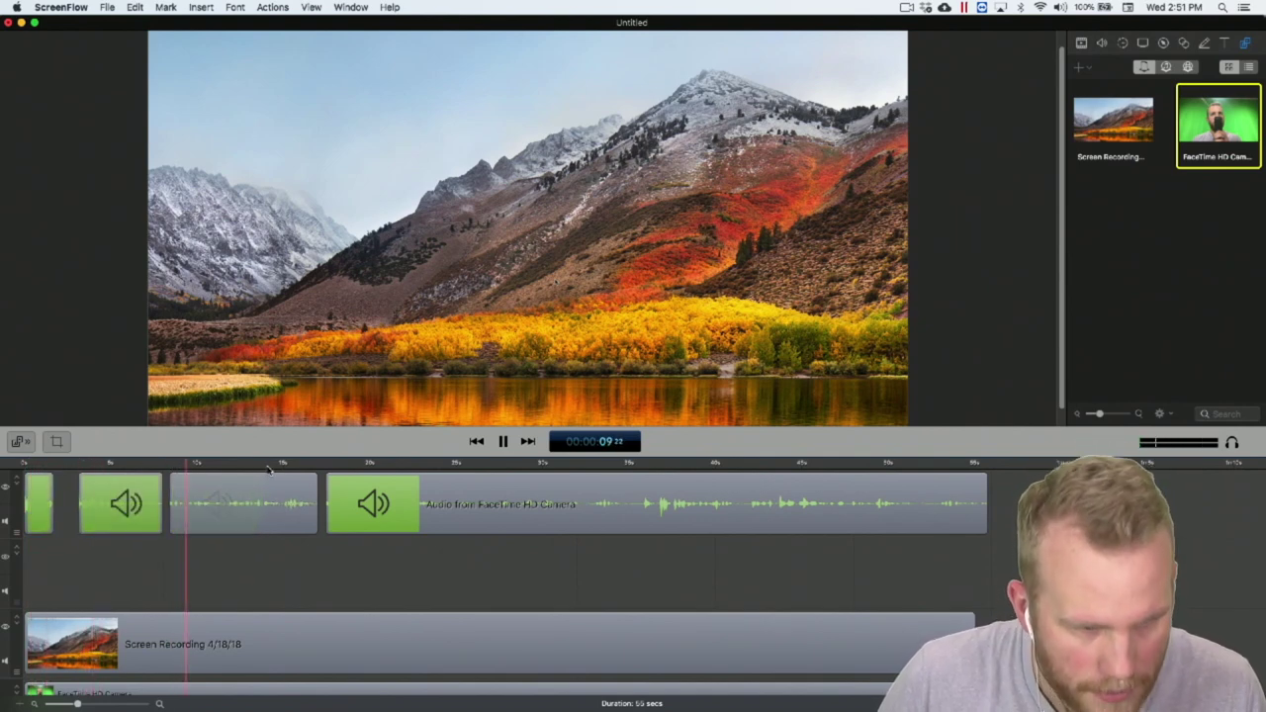
left_click(254, 465)
key("space")
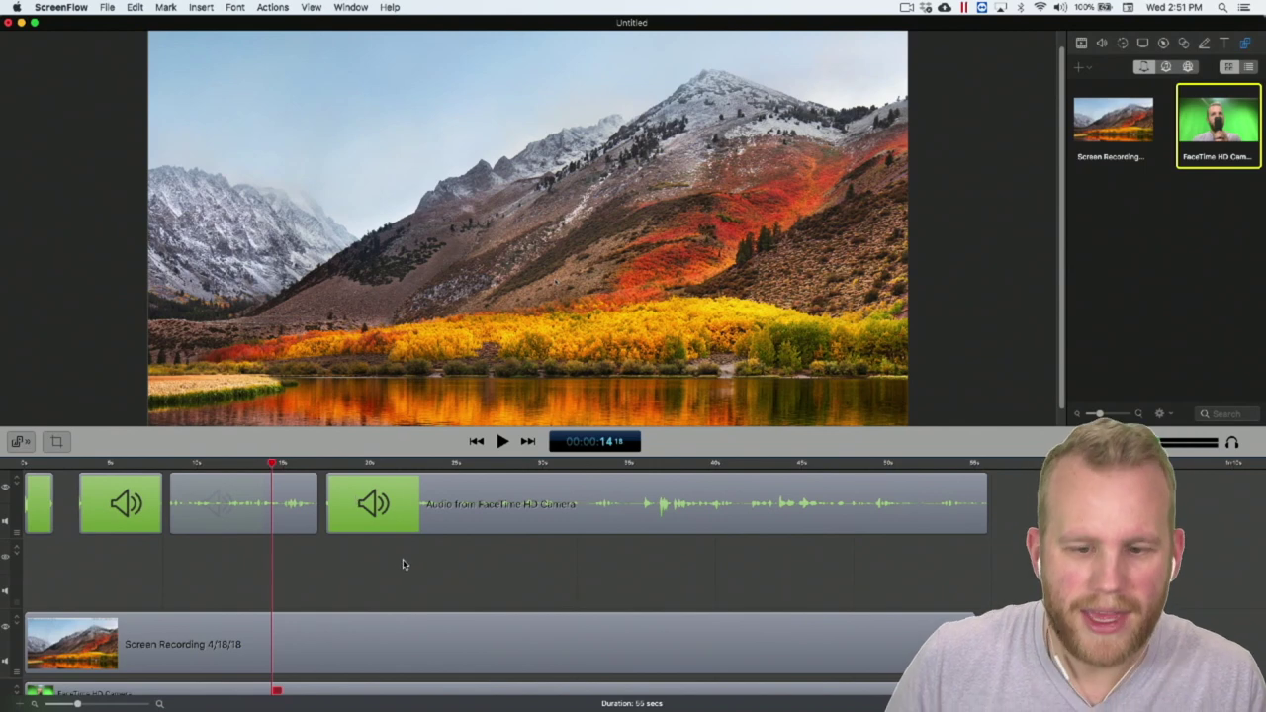
- Delete the last audio piece and move the second and third pieces about 1 second earlier, closer to the first
left_click(425, 510)
key("Delete")
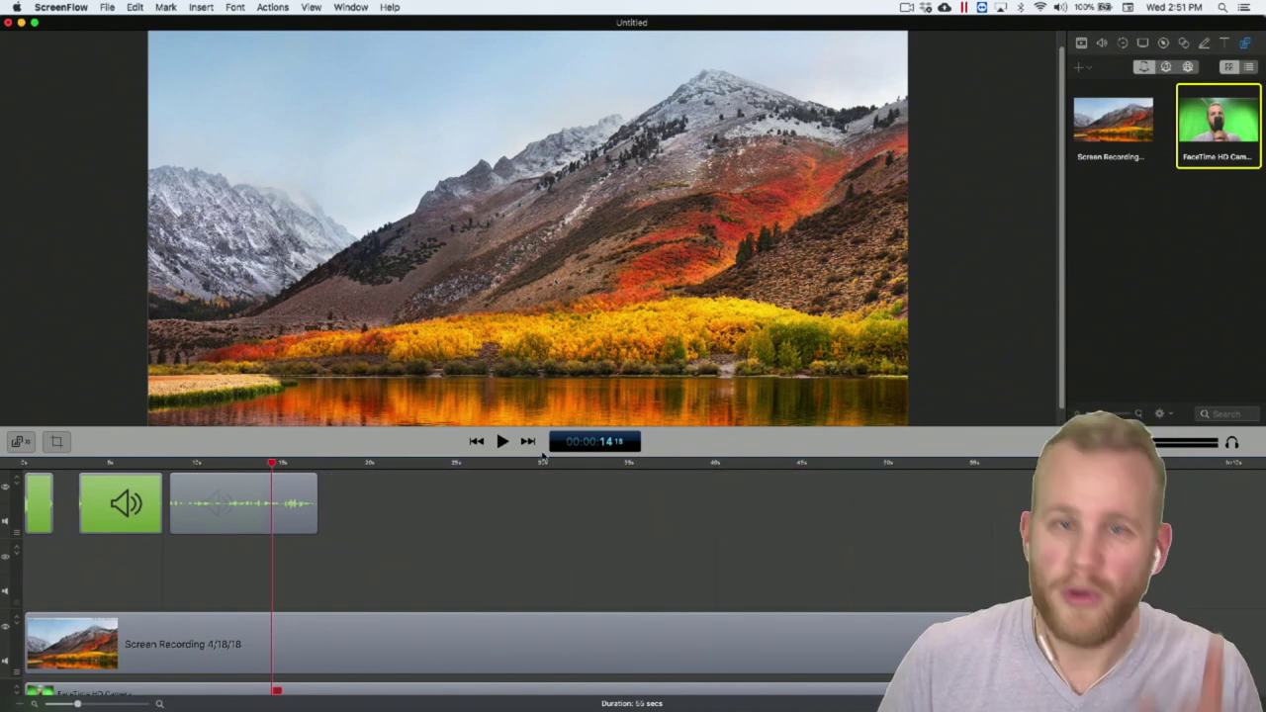
mouse_move(375, 548)
left_mouse_down()
mouse_move(89, 475)
mouse_move(137, 563)
left_mouse_up()
left_click_drag(109, 494, 92, 494)
left_click_drag(210, 487, 190, 484)
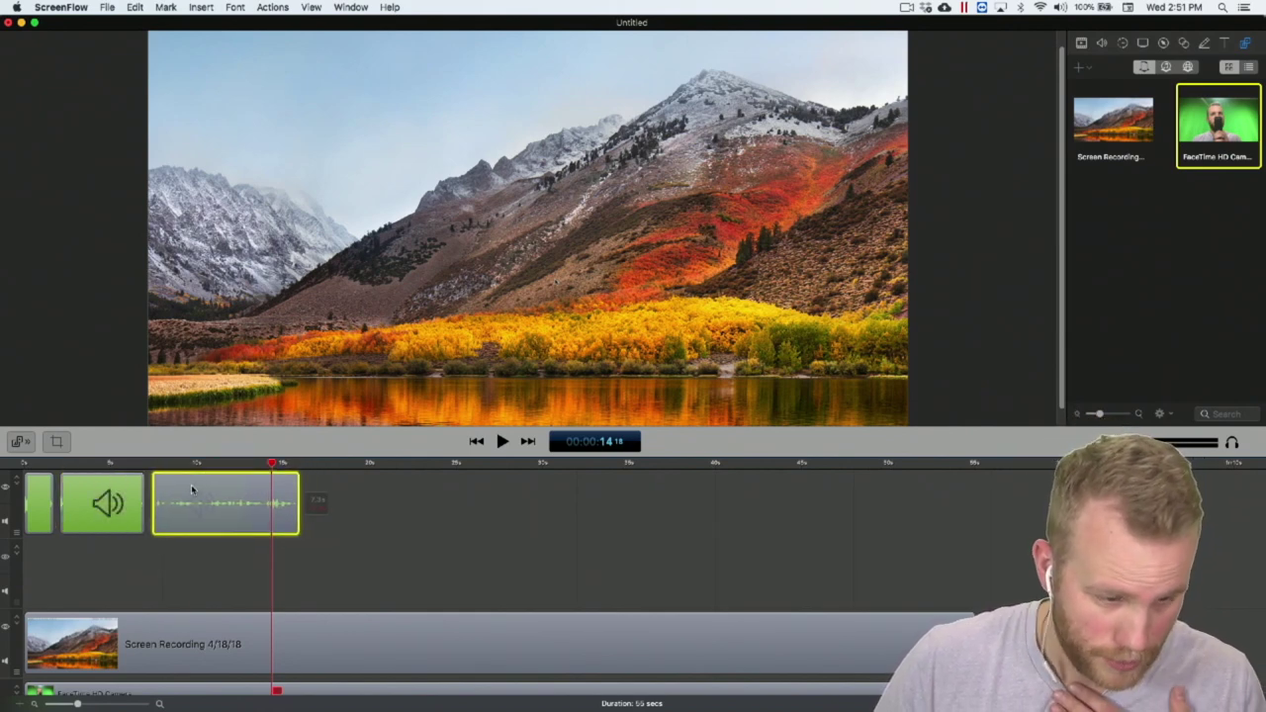
- Play the tightened audio from frame 20 across the first gap to past 3 seconds
key("super+equal")
key("super+equal")
key("super+equal")
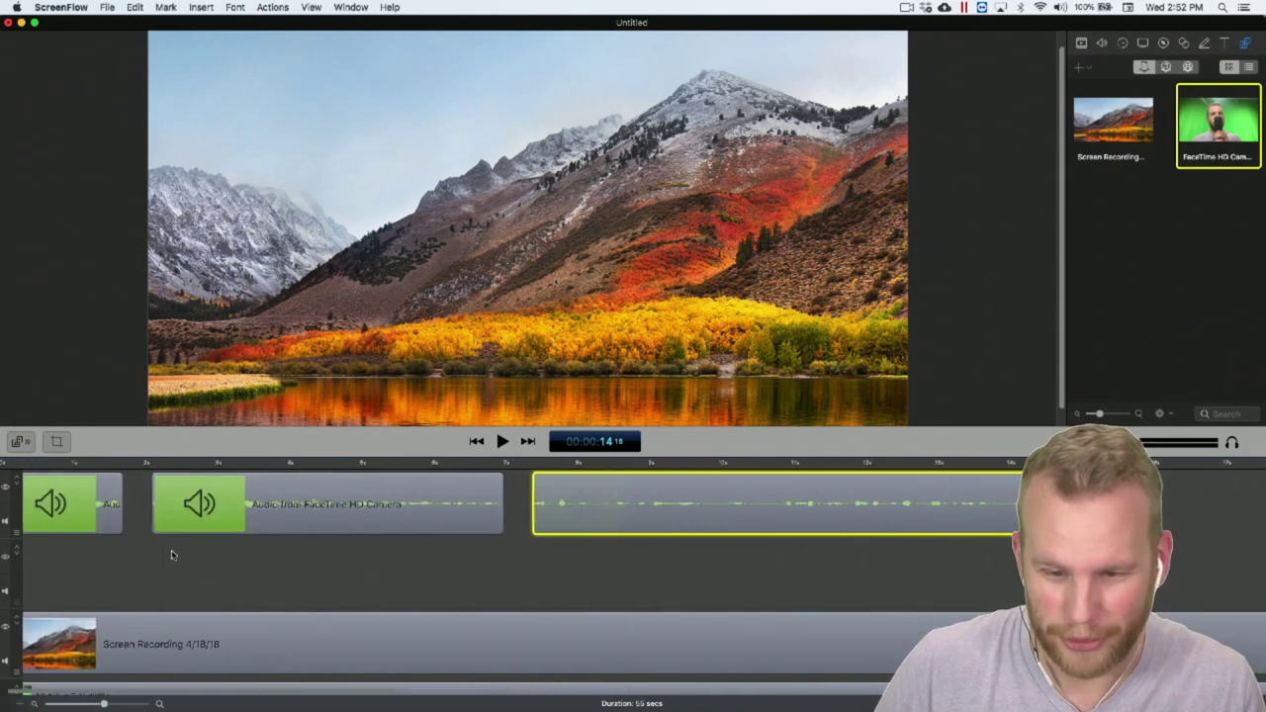
left_click(46, 463)
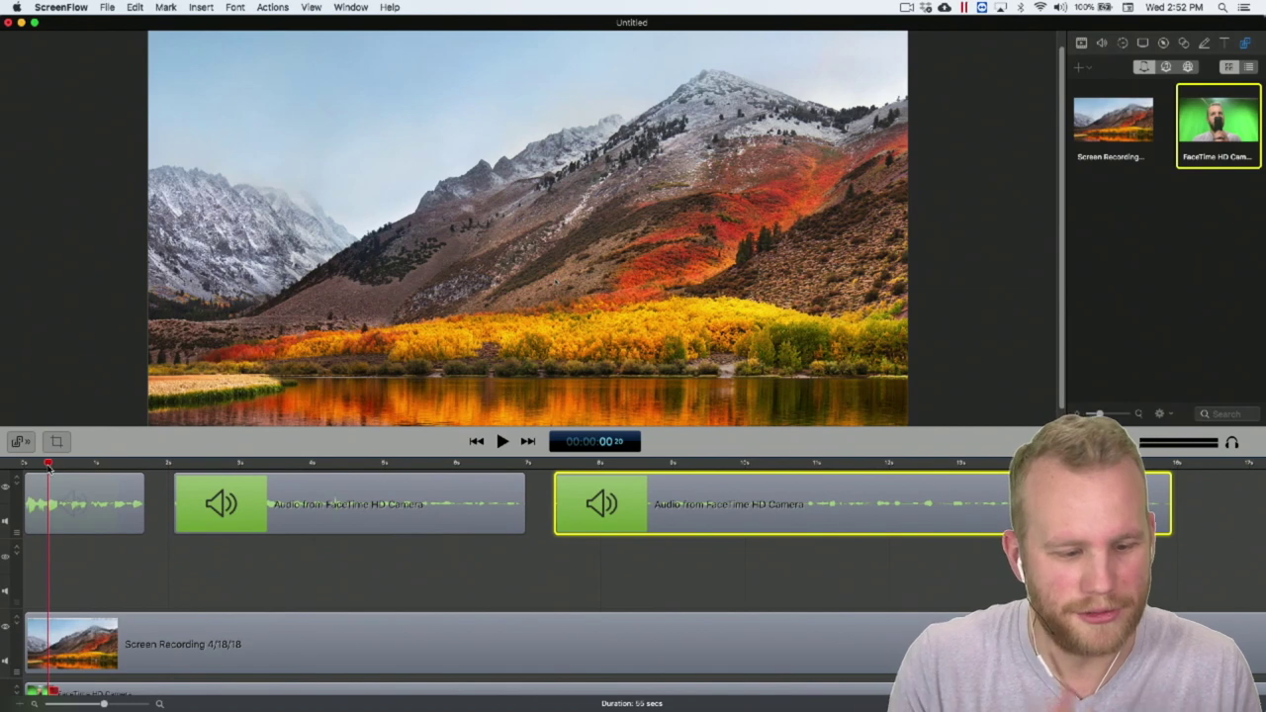
key("space")
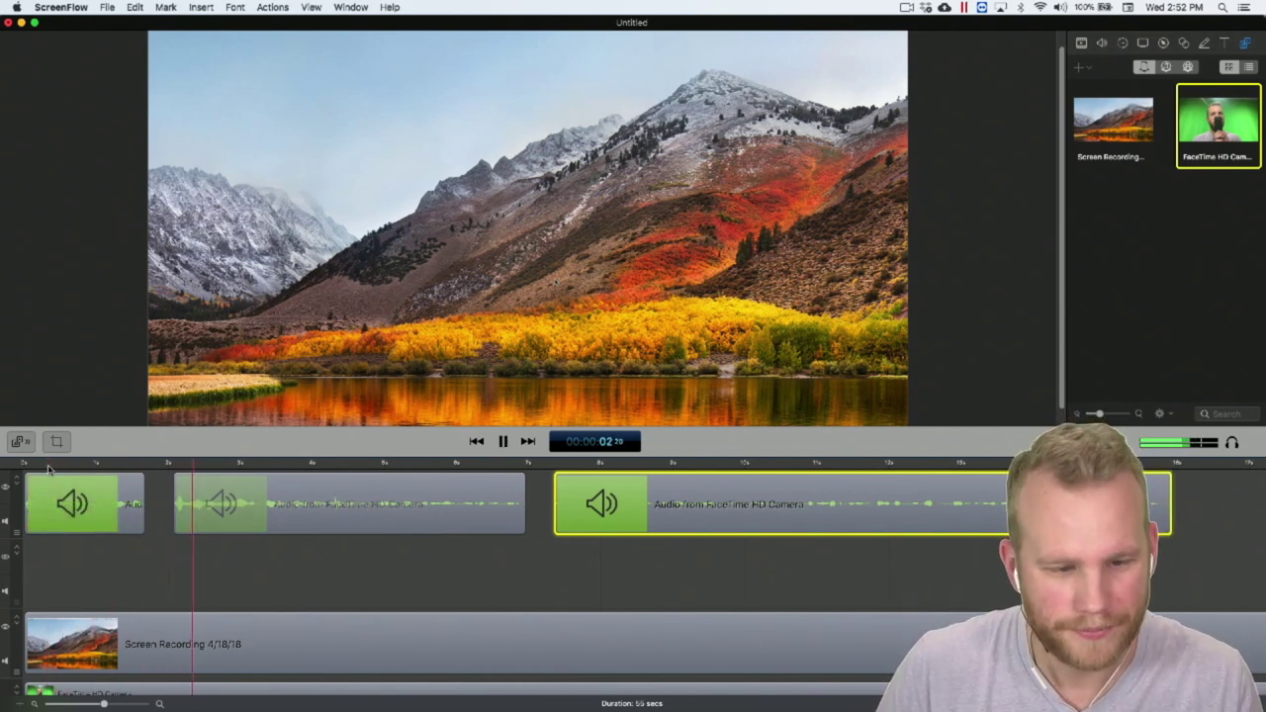
key("space")
- Nest the three remaining audio pieces into a single clip
left_click(405, 536)
left_click_drag(405, 536, 48, 496)
right_click(248, 499)
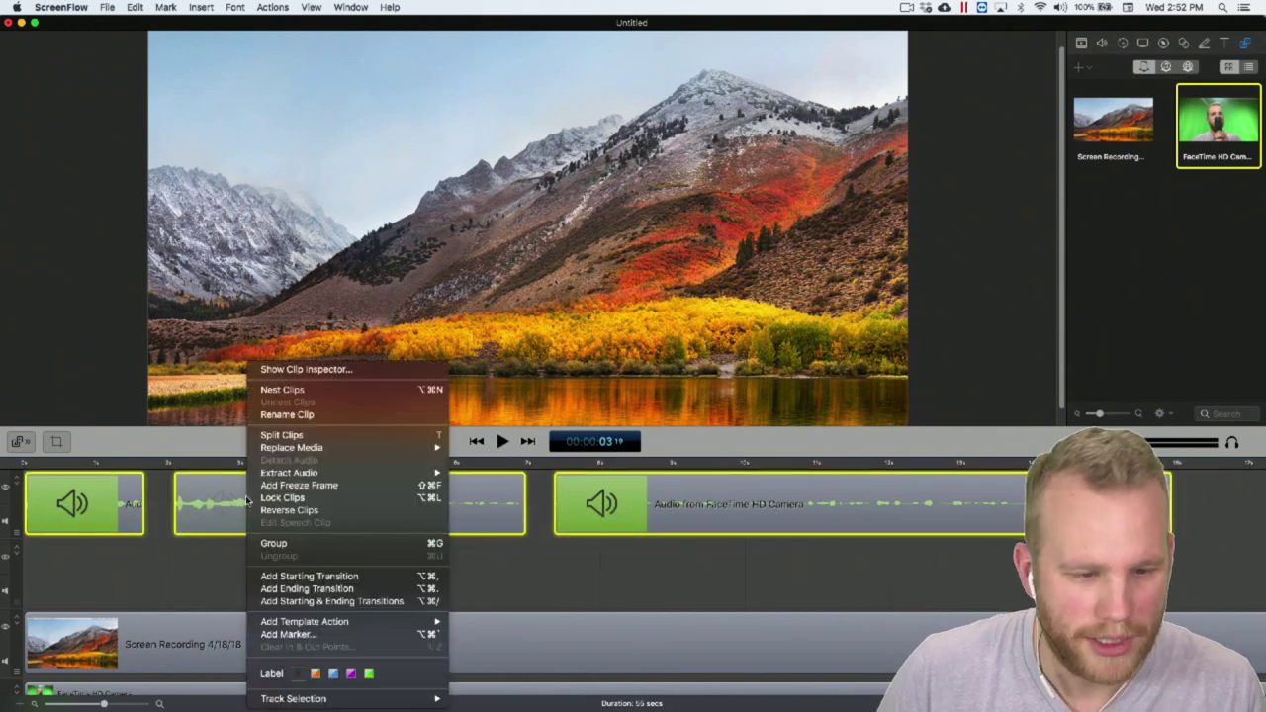
left_click(333, 389)
left_click(430, 560)
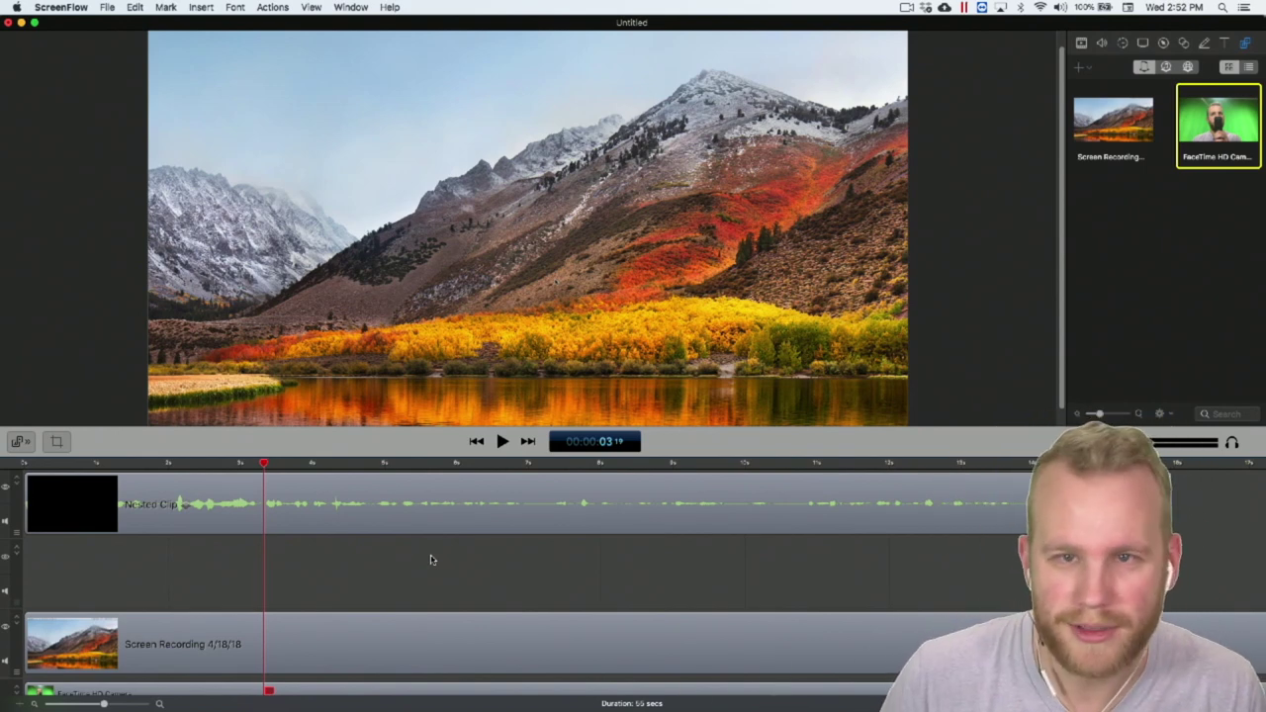
- Play the nested audio clip from the timeline's beginning to past 3 seconds
key("space")
left_click(26, 461)
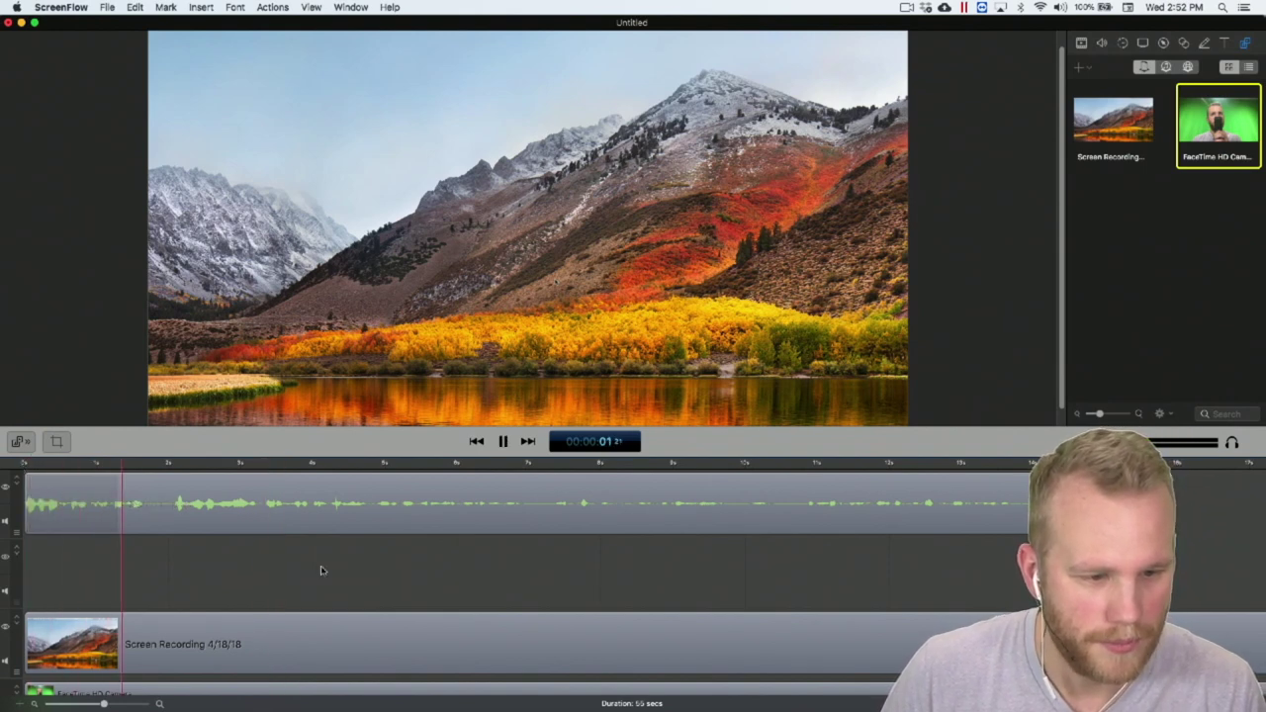
key("space")
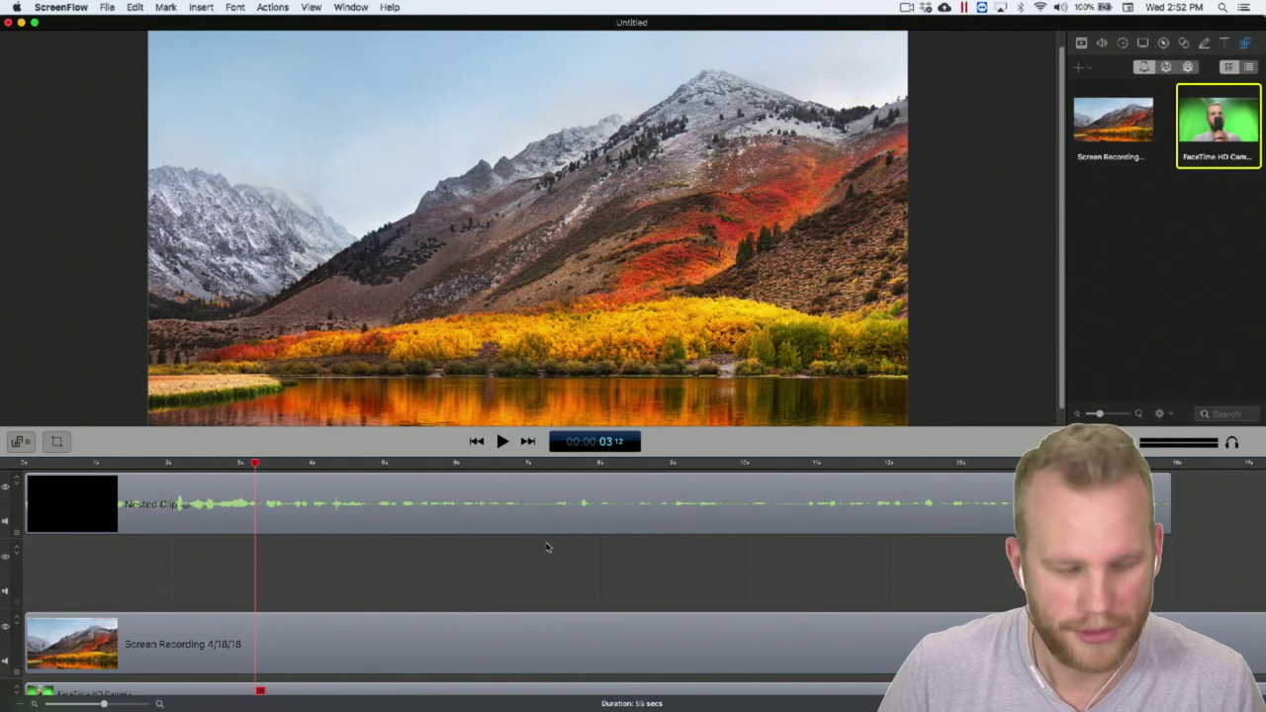
- Undo the nesting, repositioning, deletions and splits until the audio is one continuous clip again
key("super+shift+g")
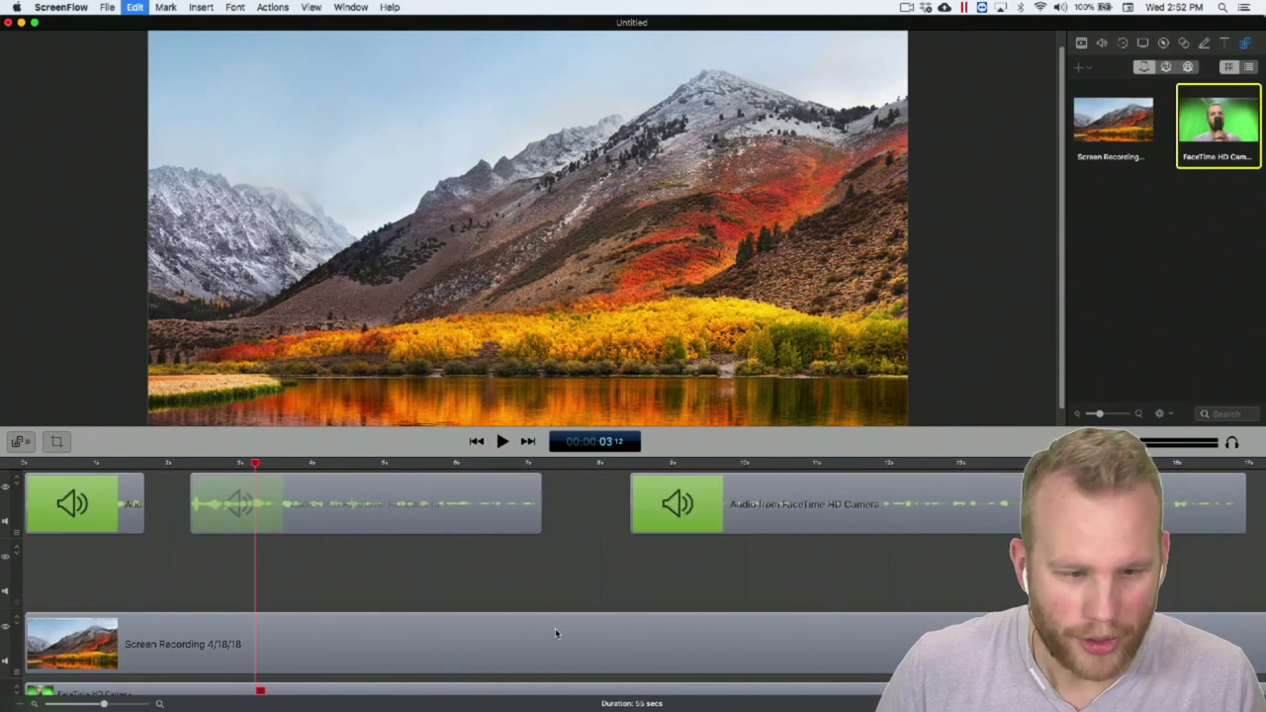
key("super+z")
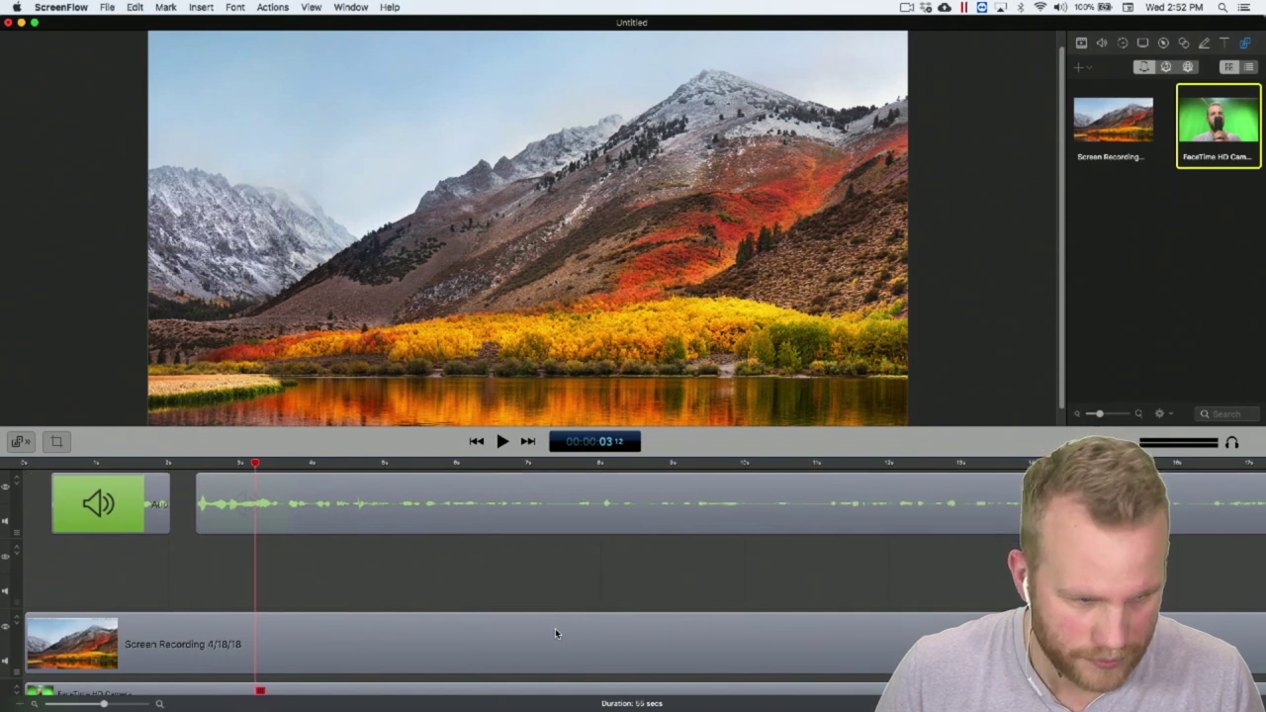
key("super+z")
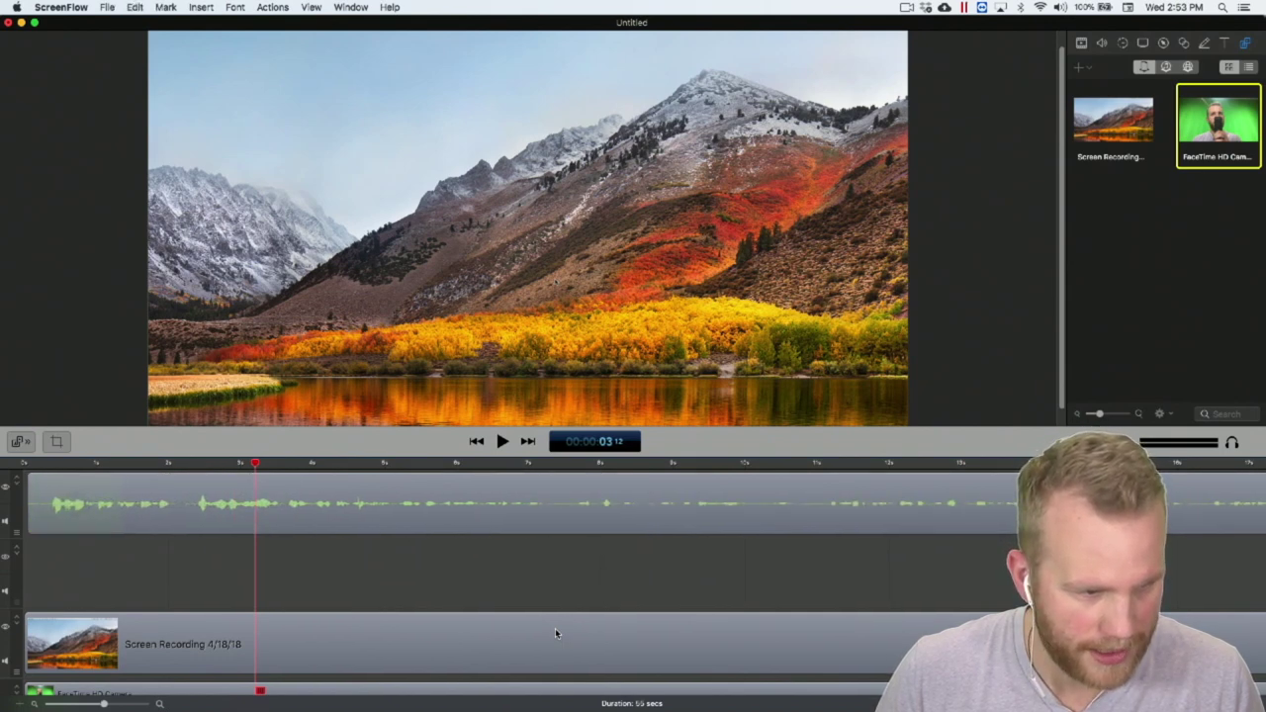
- Move the FaceTime HD Camera clip to the track between the audio and the screen recording, and play the picture-in-picture
scroll(552, 657, "down", 5)
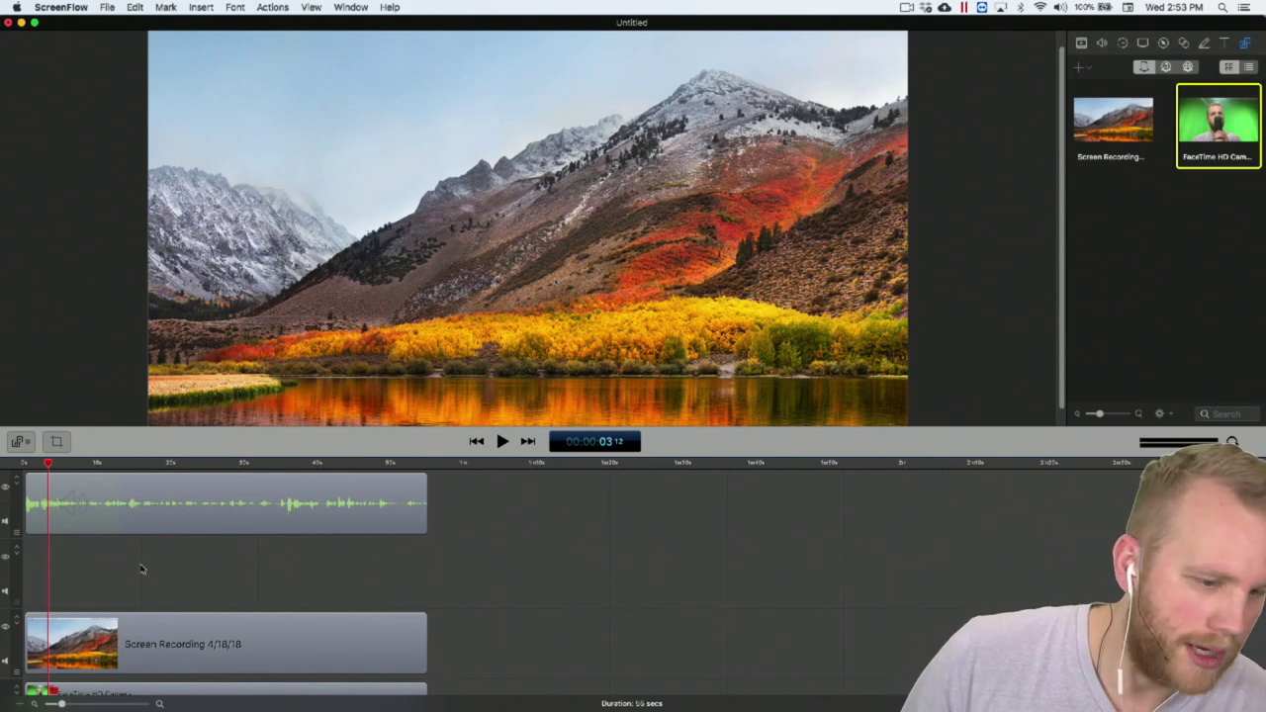
left_click_drag(92, 688, 94, 574)
key("space")
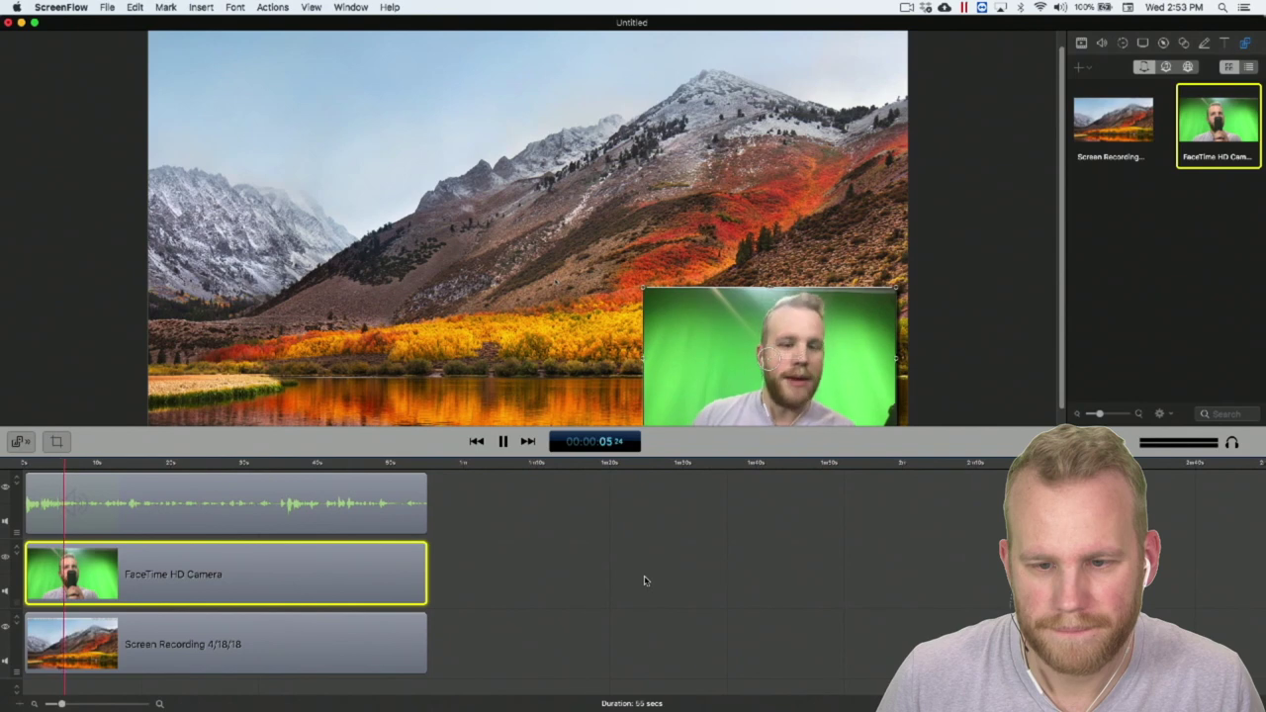
key("space")
left_click(546, 546)
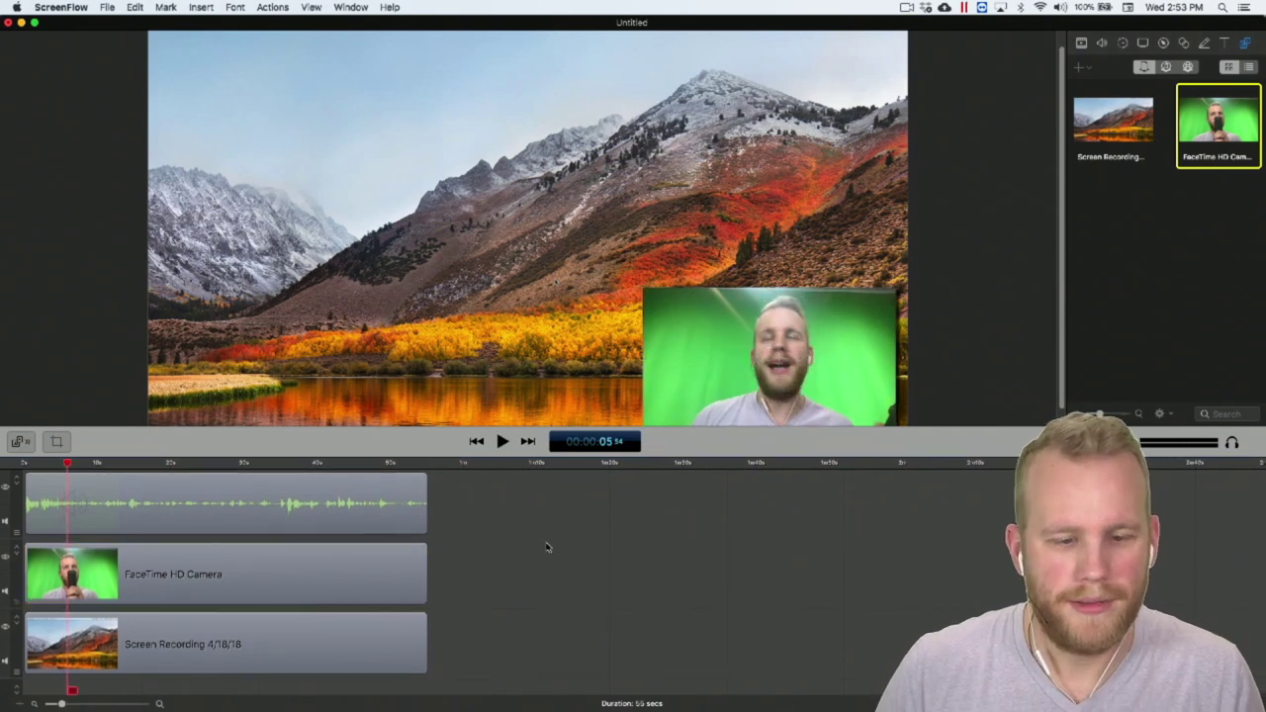
key("super+equal")
key("super+minus")
key("super+minus")
key("super+minus")
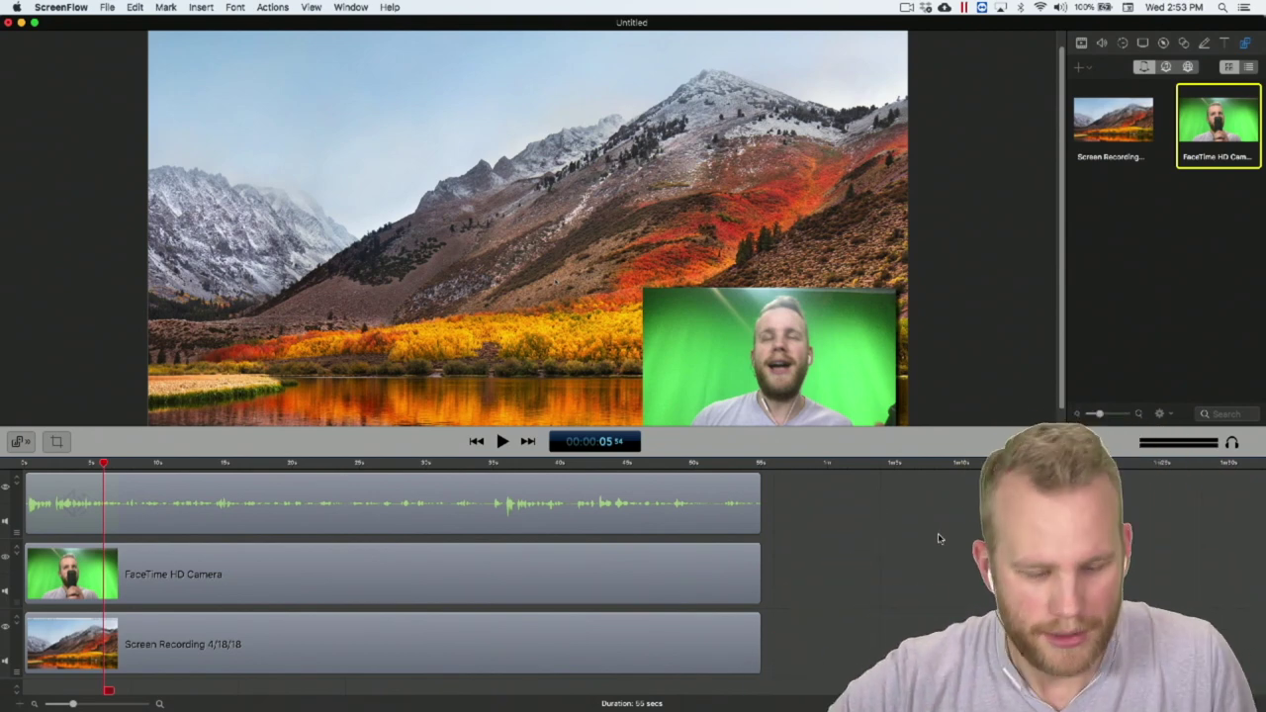
- Enlarge the camera picture until it nearly fills the canvas, and play the opening seconds to check it against the audio
left_click(25, 463)
left_click_drag(703, 327, 308, 123)
key("space")
key("space")
left_click_drag(502, 229, 967, 489)
left_click_drag(847, 349, 771, 300)
left_click(960, 198)
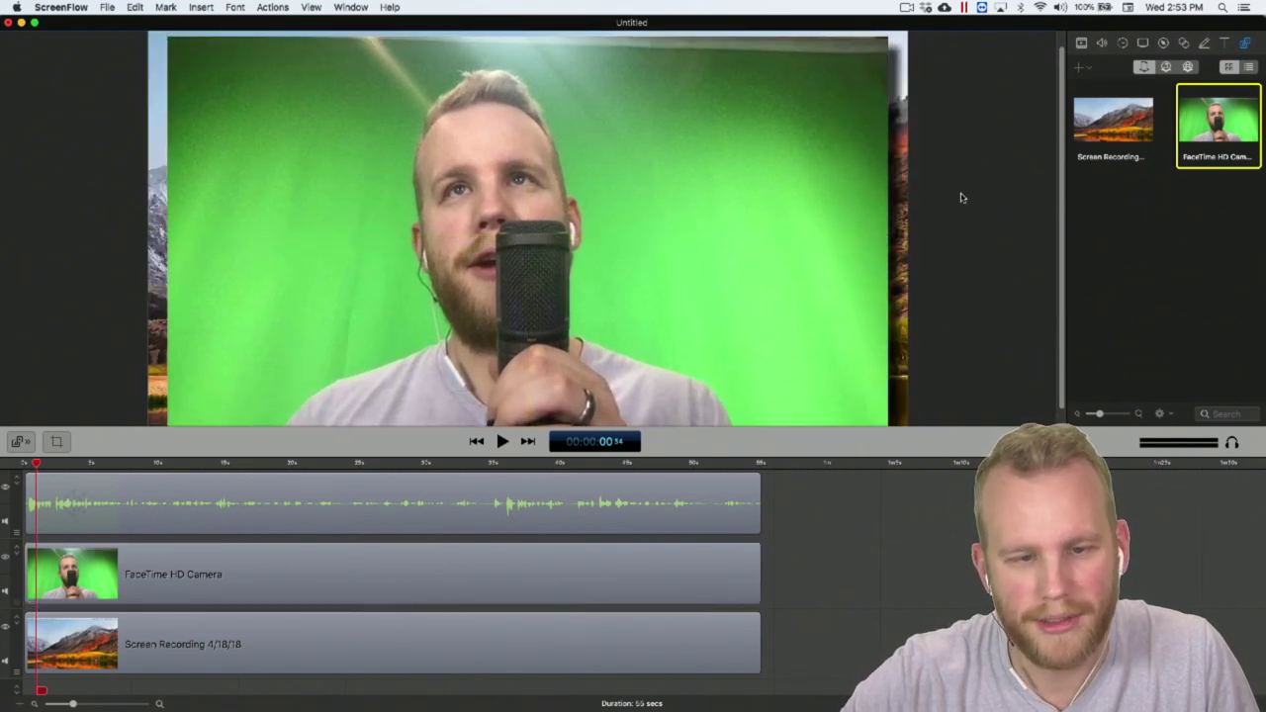
key("space")
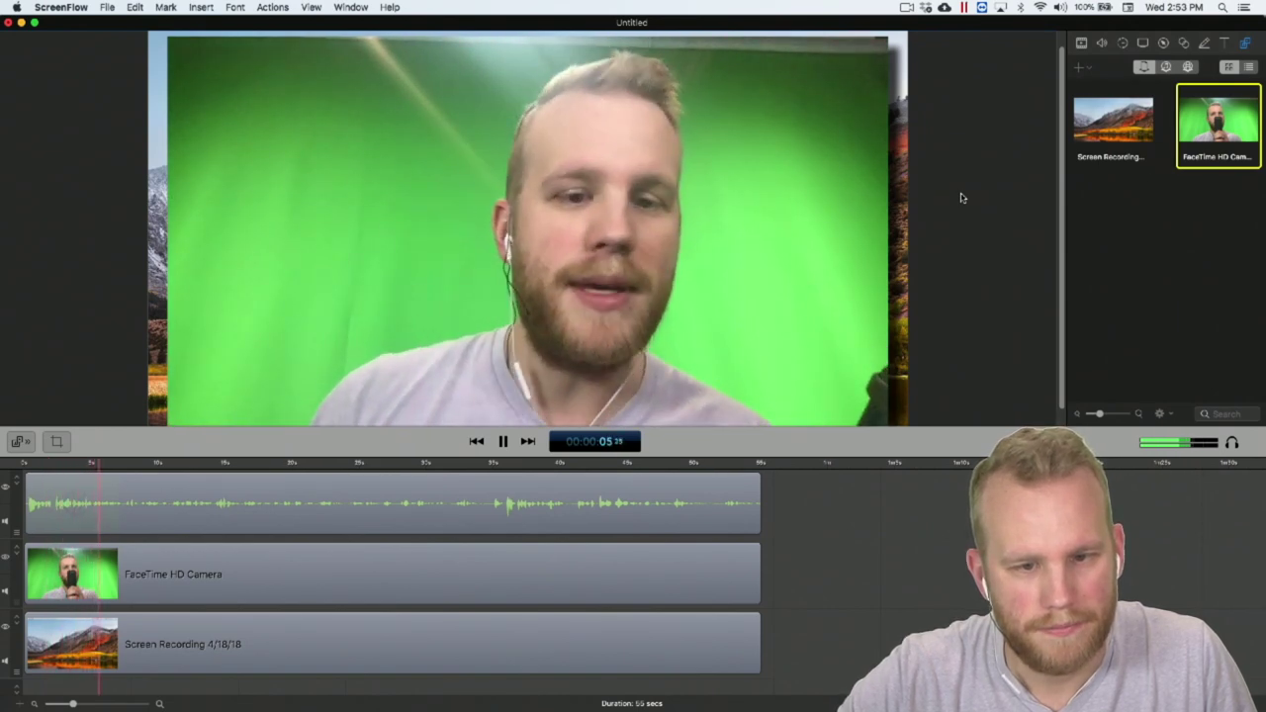
key("space")
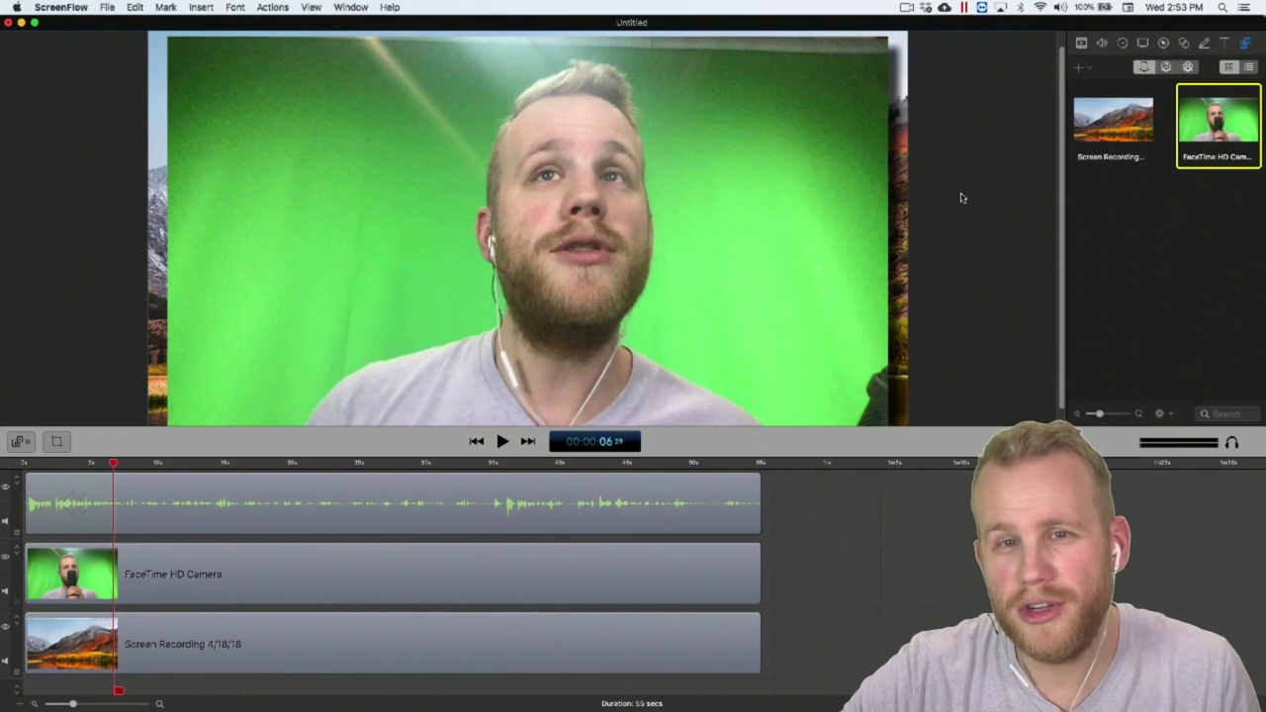
- Nudge the detached camera audio about 0.2 seconds later than the video and play from the beginning to check the sync
left_click(603, 486)
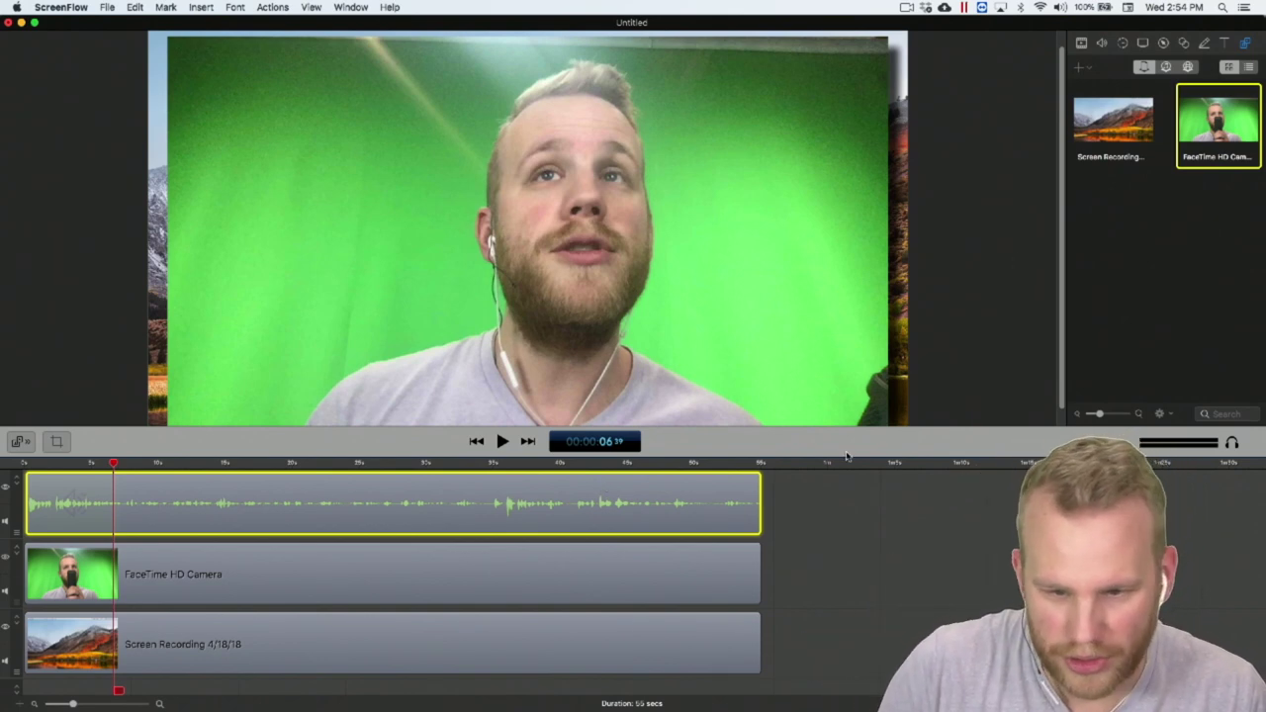
scroll(784, 514, "up", 5)
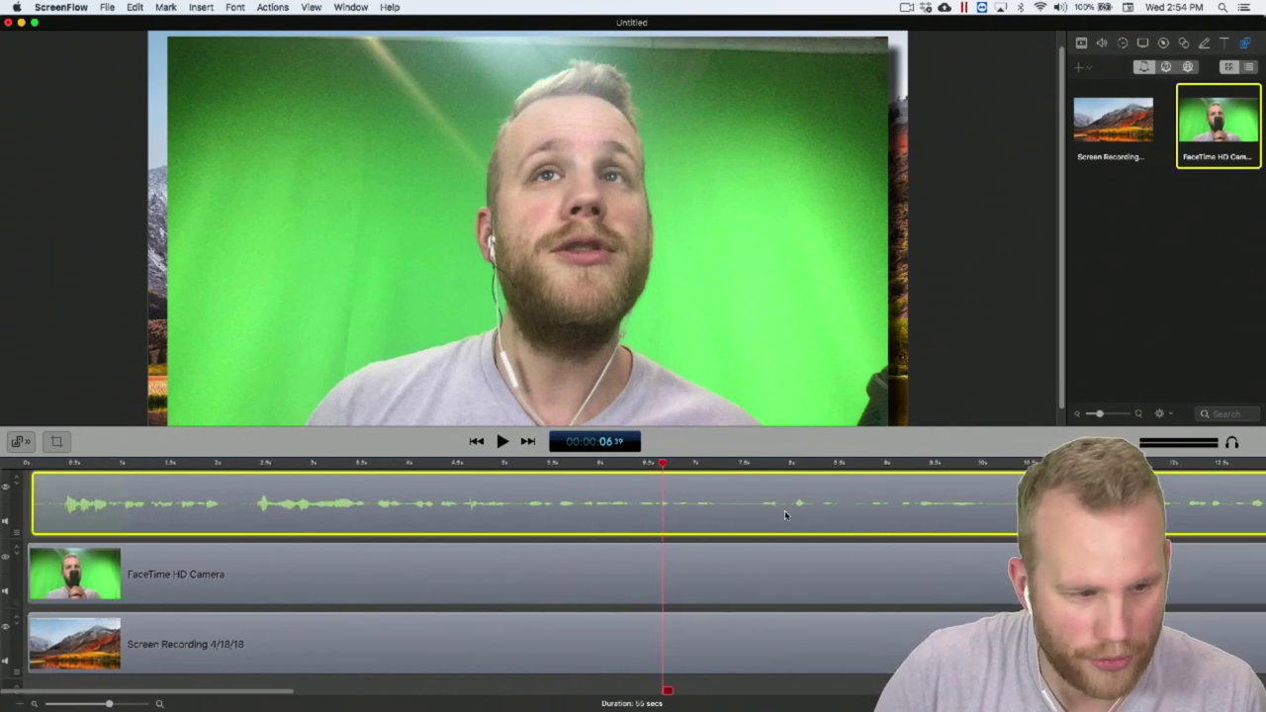
left_click(20, 462)
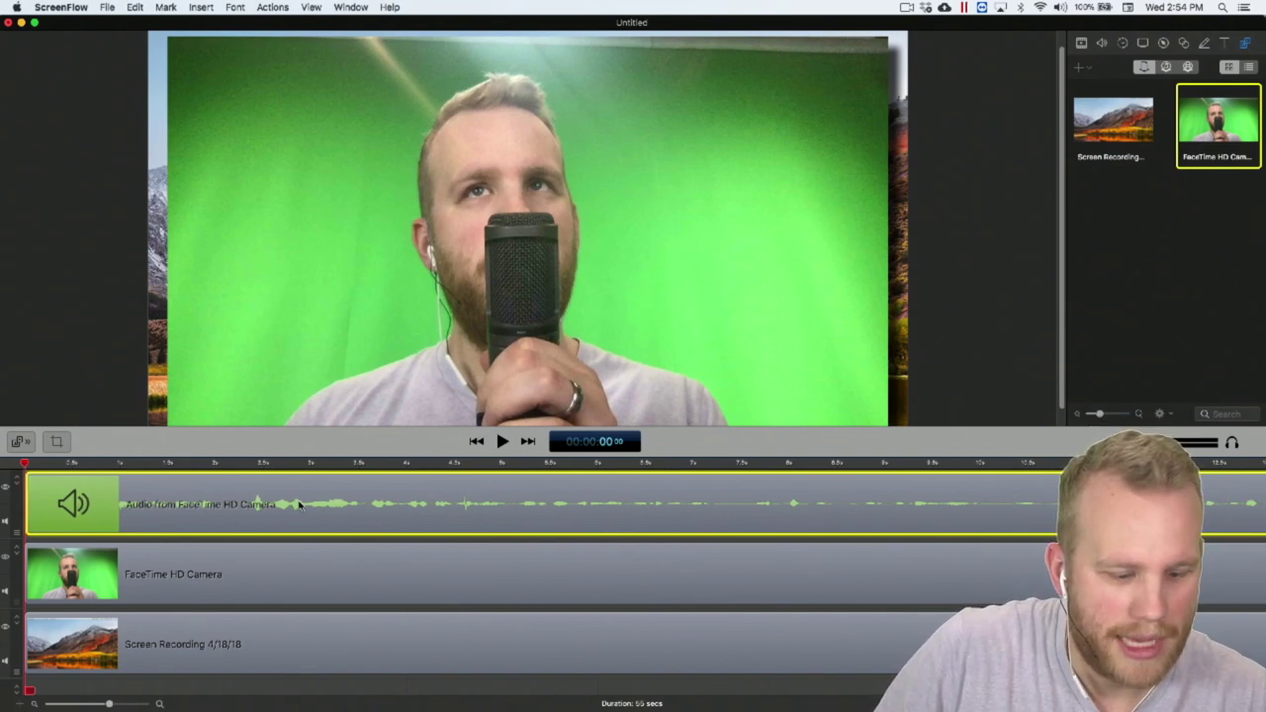
left_click_drag(300, 506, 301, 505)
key("alt+Right")
key("alt+Right")
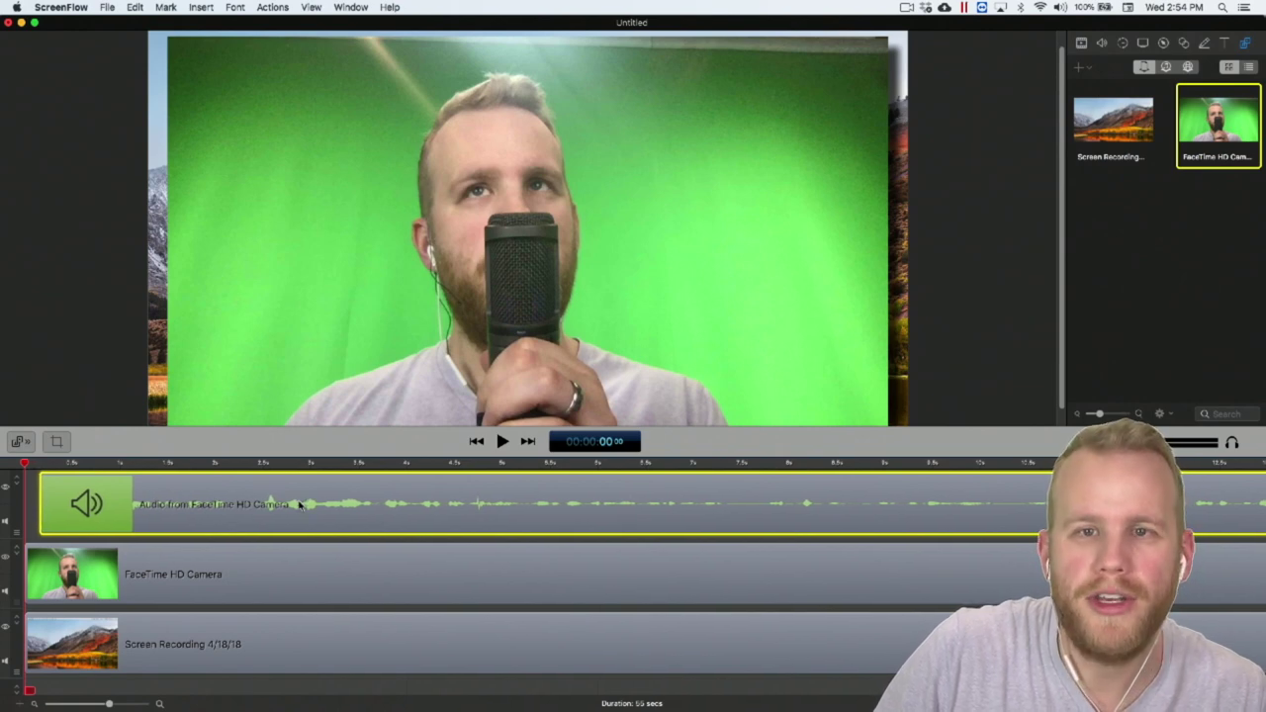
key("alt+Right")
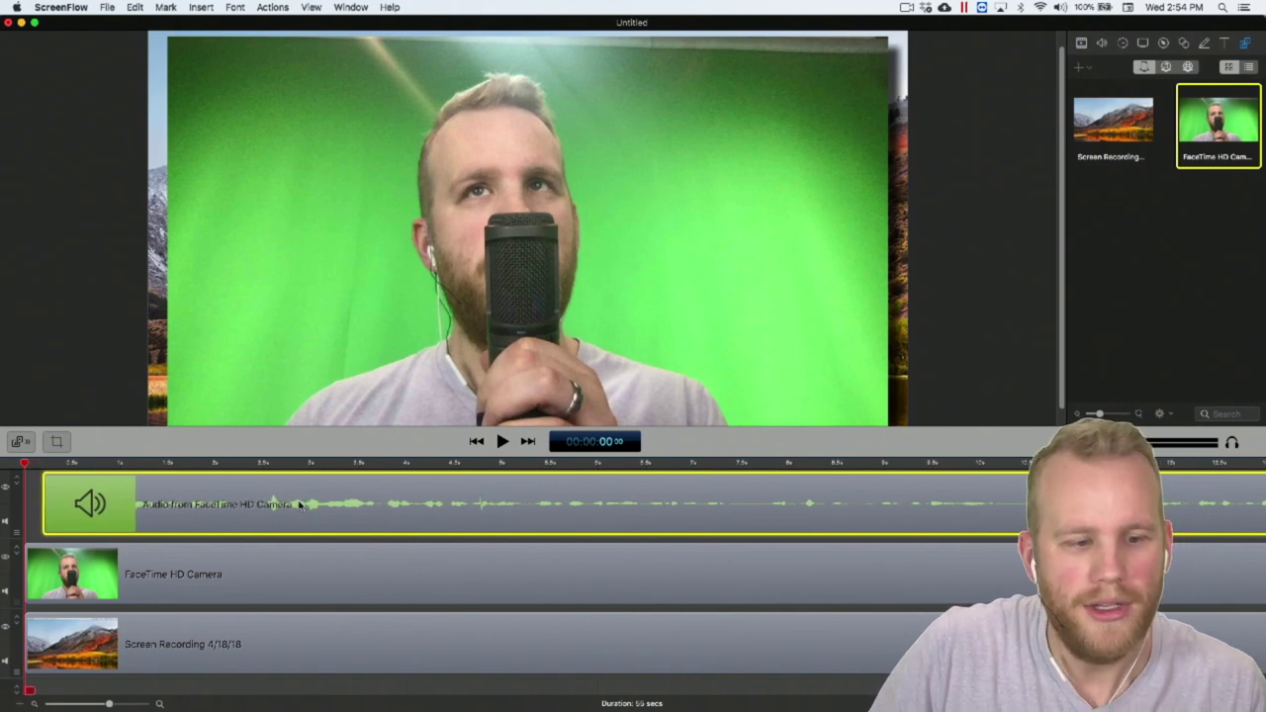
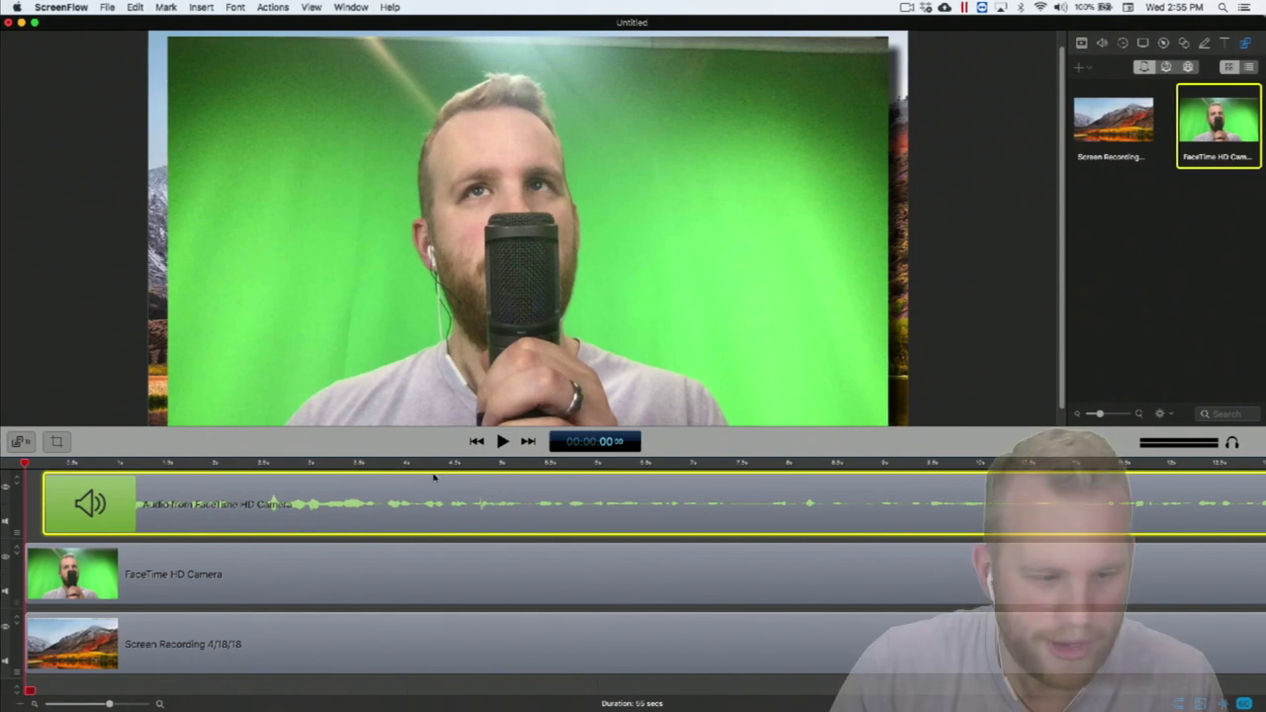
key("space")
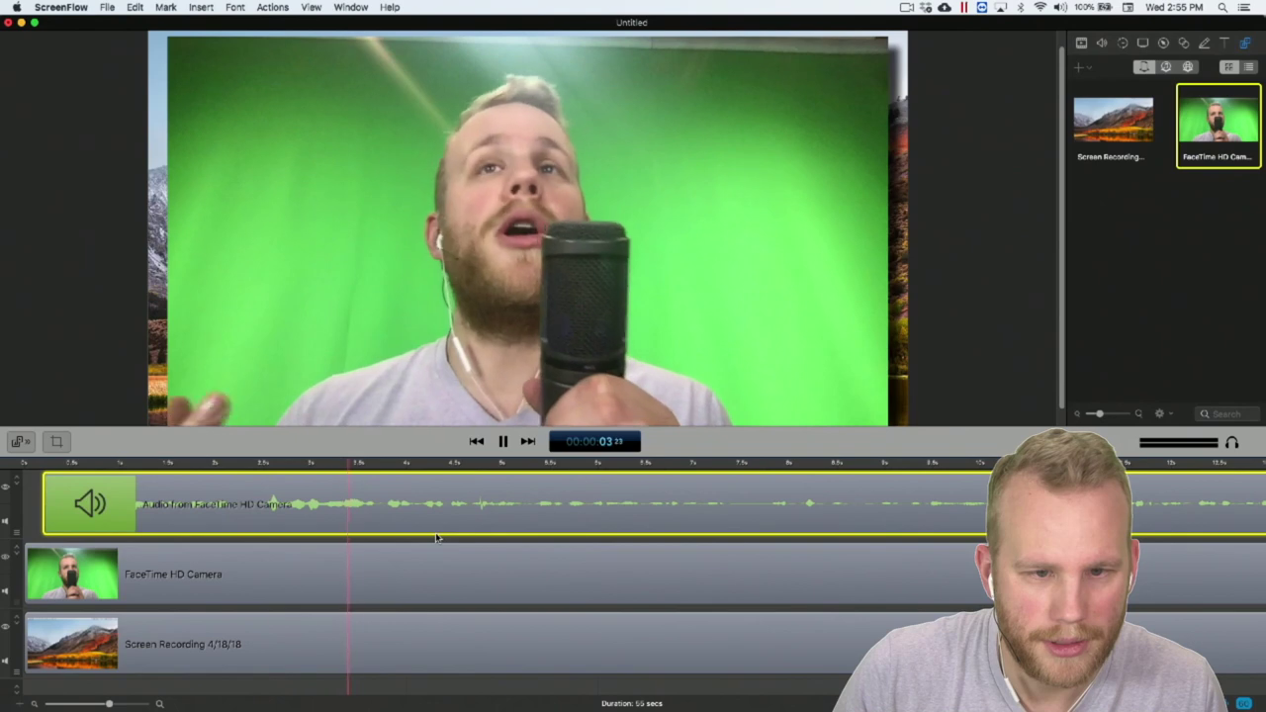
key("space")
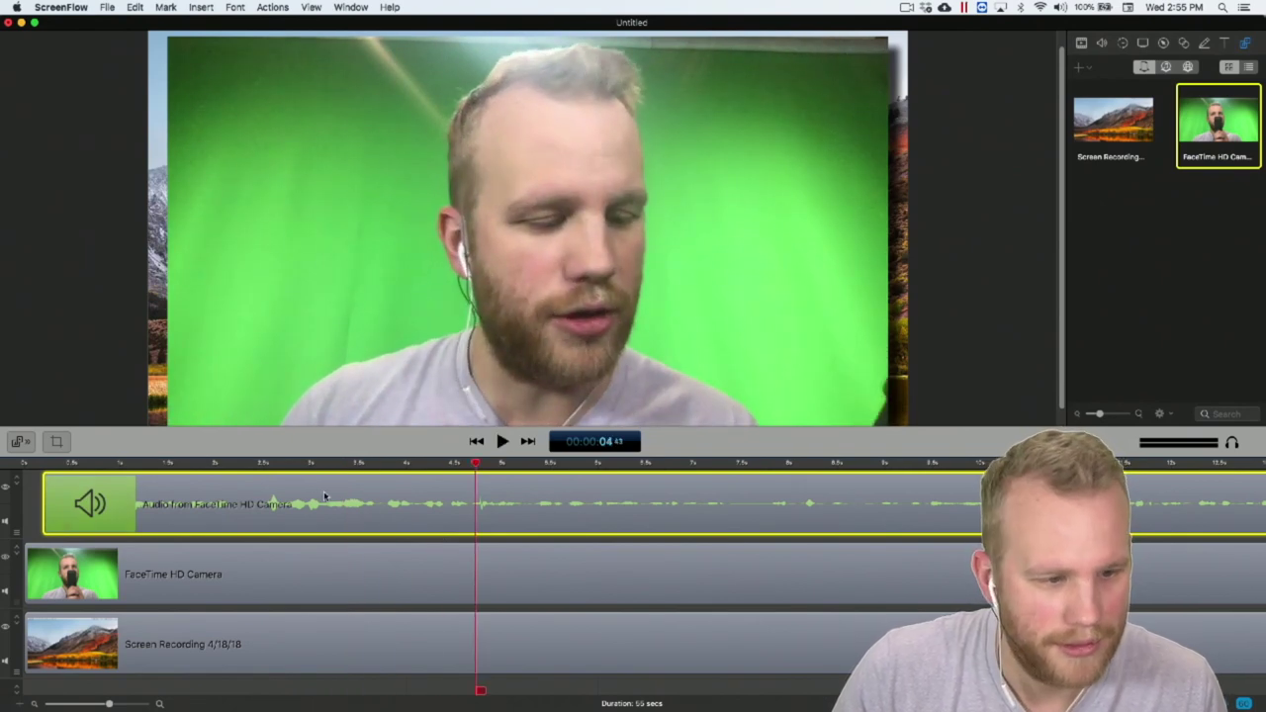
- Move the detached audio clip back to the start of the timeline and play it from the beginning
left_click_drag(323, 491, 148, 509)
left_click(20, 466)
key("space")
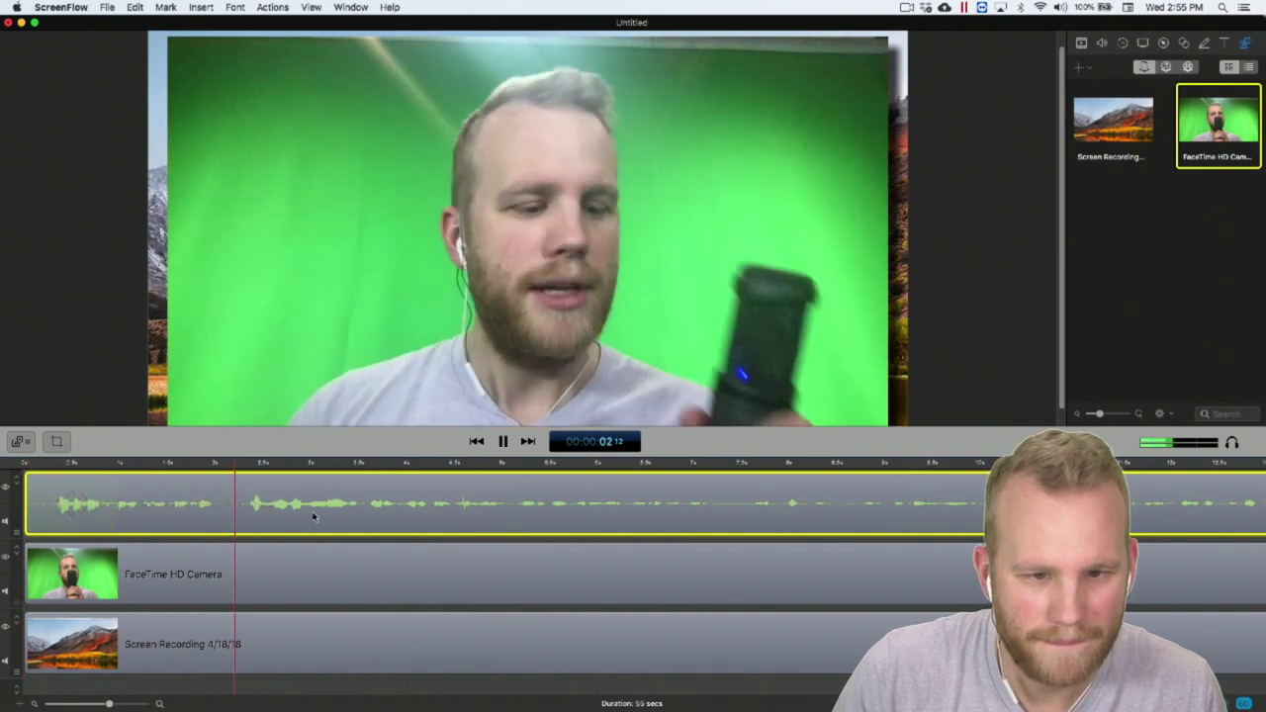
key("space")
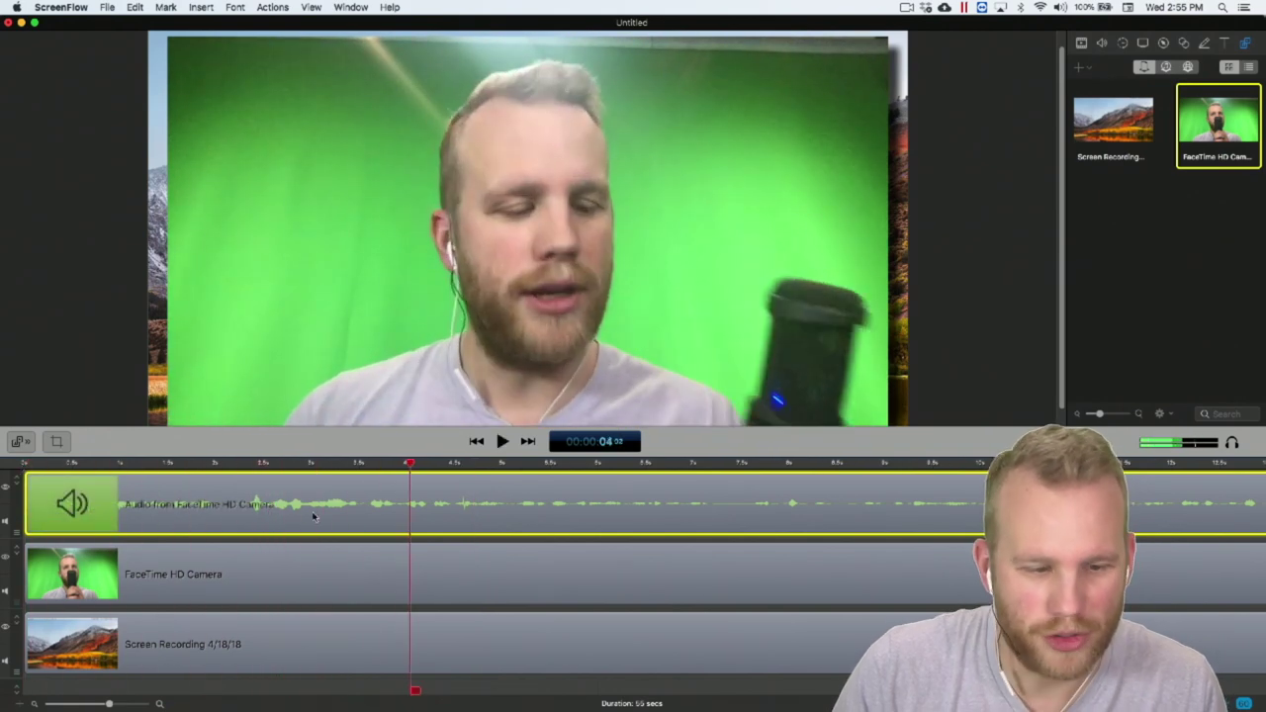
- Nudge the detached audio clip about 0.15 seconds later on the timeline and continue playback past 6 seconds
key("alt+Right")
key("alt+Right")
key("alt+Right")
key("alt+Right")
key("alt+Right")
key("alt+Right")
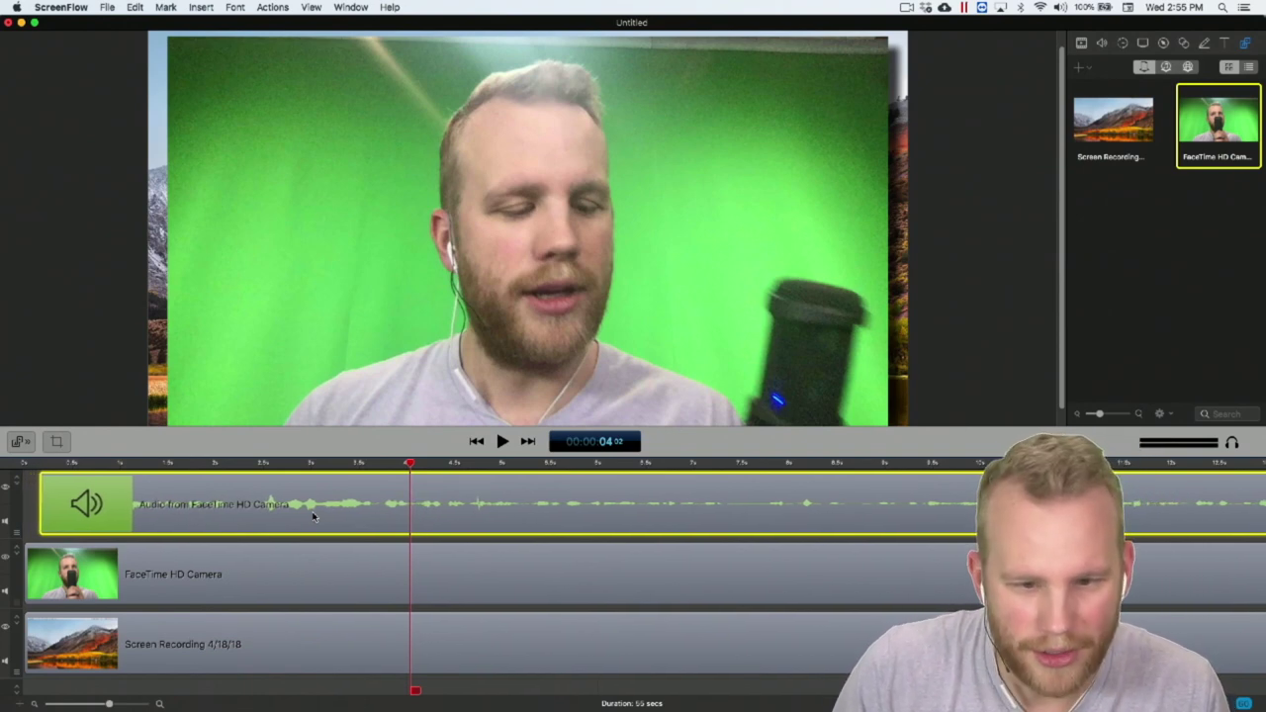
key("space")
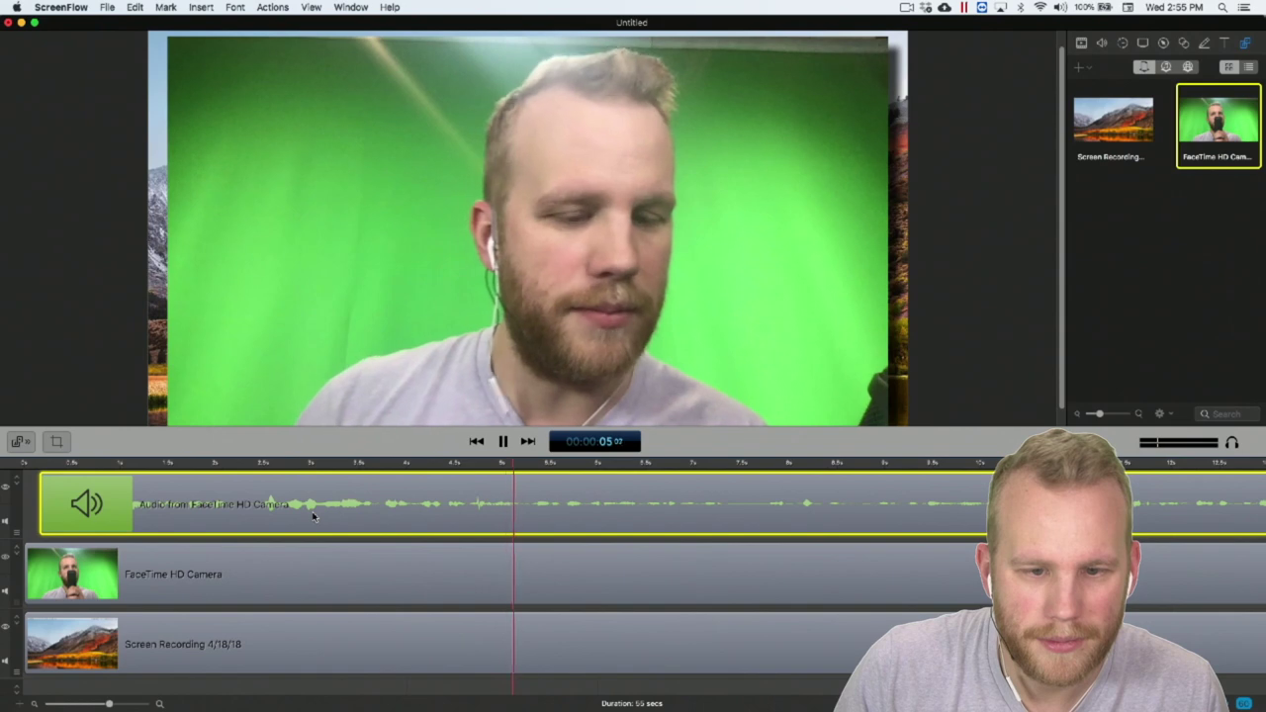
key("space")
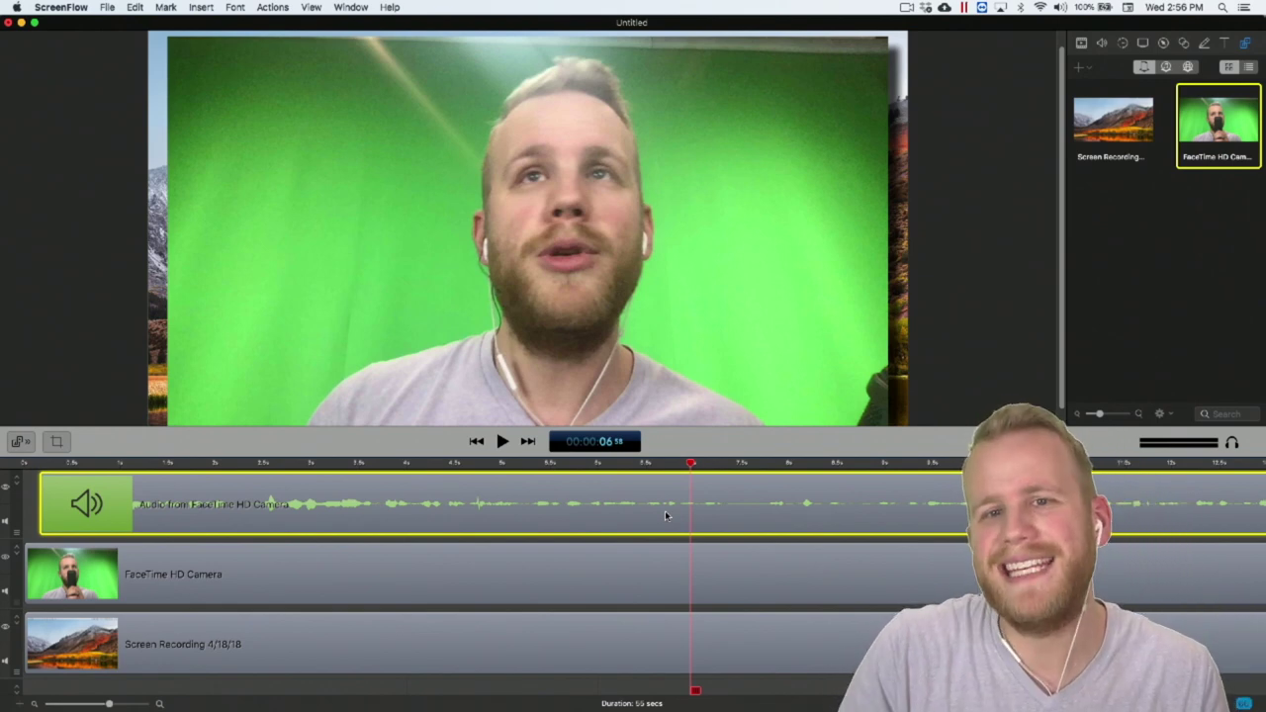
- Scale the camera picture down to about 60% of the canvas width, place it right of centre, and show the audio clip's settings
left_click(1101, 42)
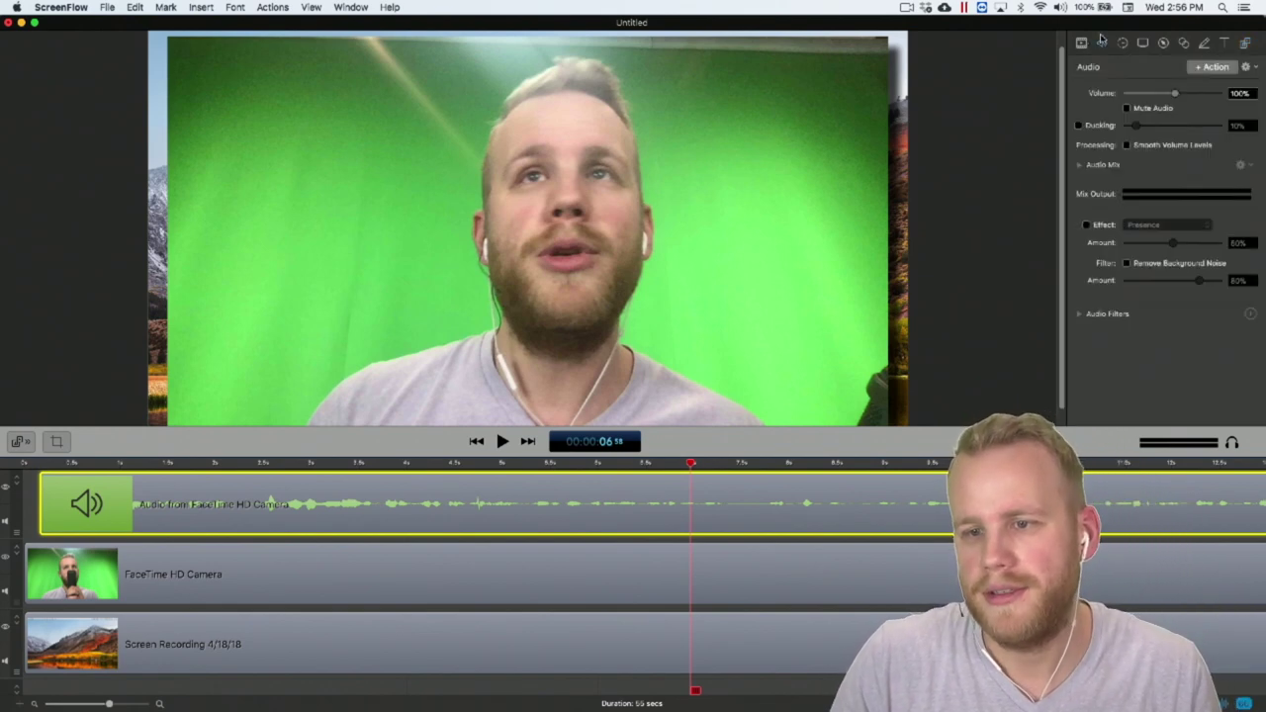
left_click(771, 306)
left_click_drag(883, 41, 641, 178)
left_click(503, 521)
left_click_drag(508, 325, 727, 278)
left_click(707, 500)
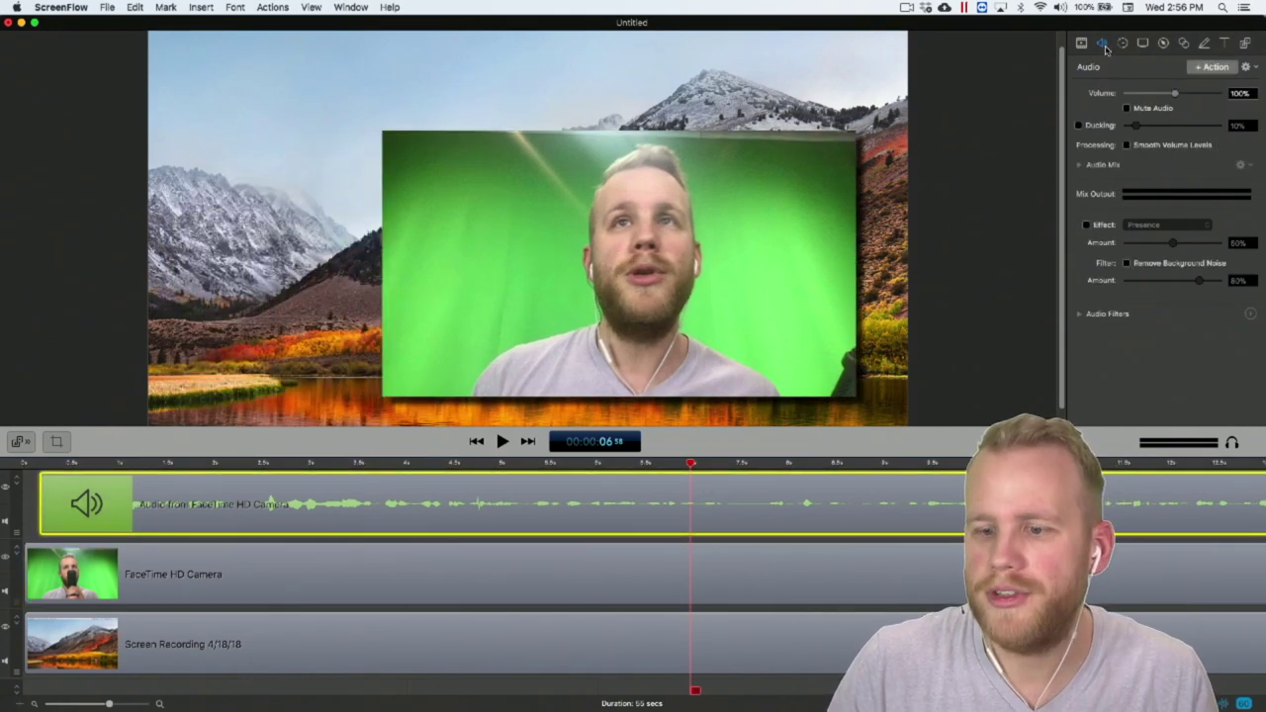
left_click_drag(1127, 425, 1127, 452)
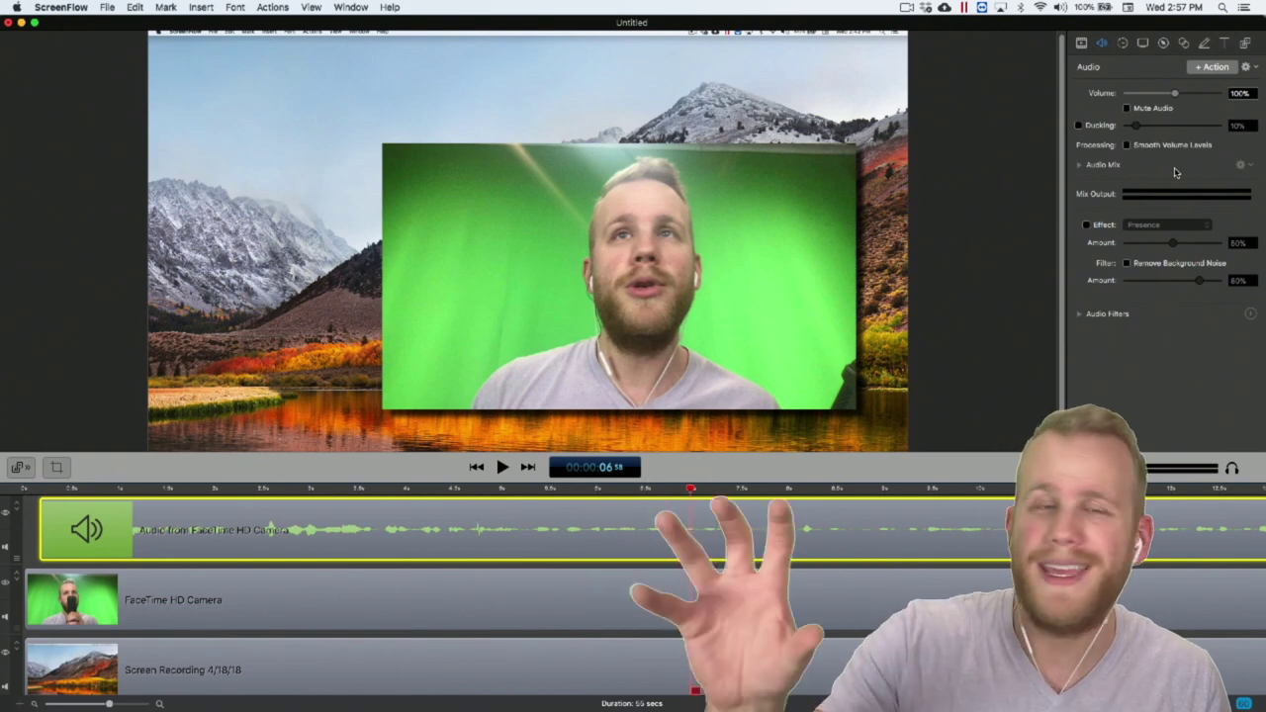
- Turn on Smooth Volume Levels for the detached audio and play it from the beginning and from about 35 seconds
left_click(1127, 147)
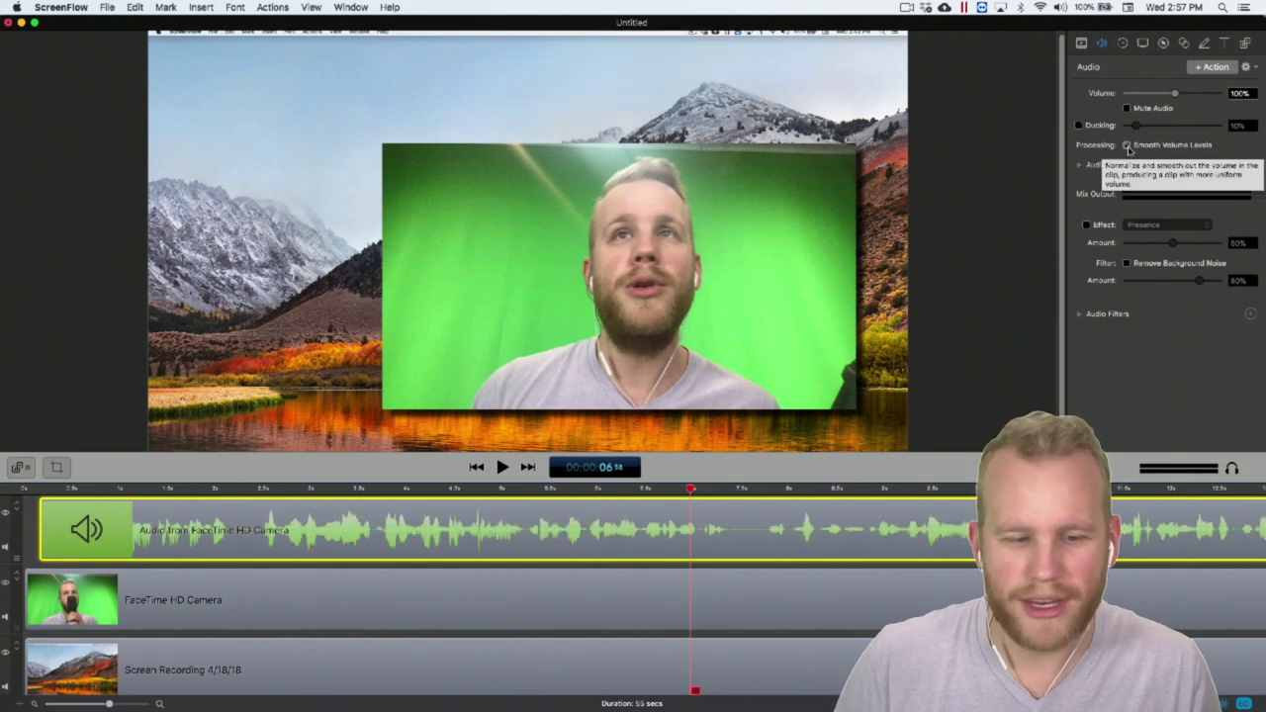
left_click(24, 490)
key("space")
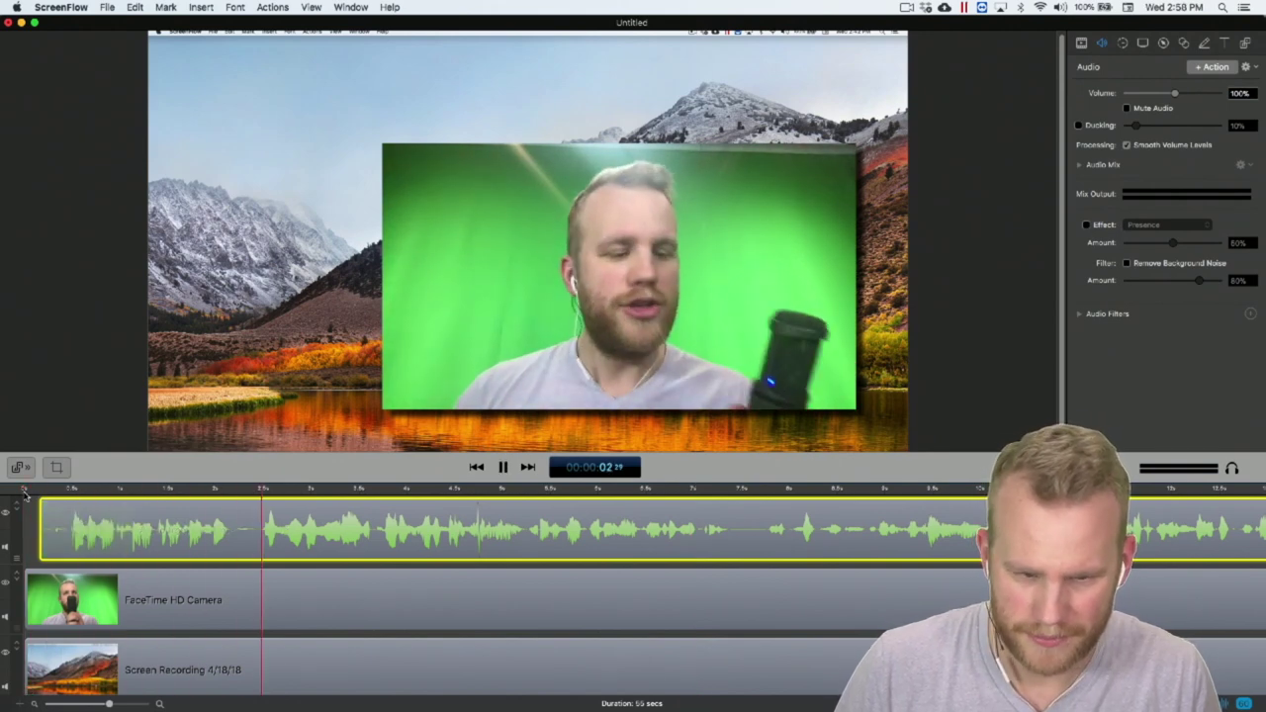
scroll(220, 581, "down", 5)
scroll(220, 581, "down", 3)
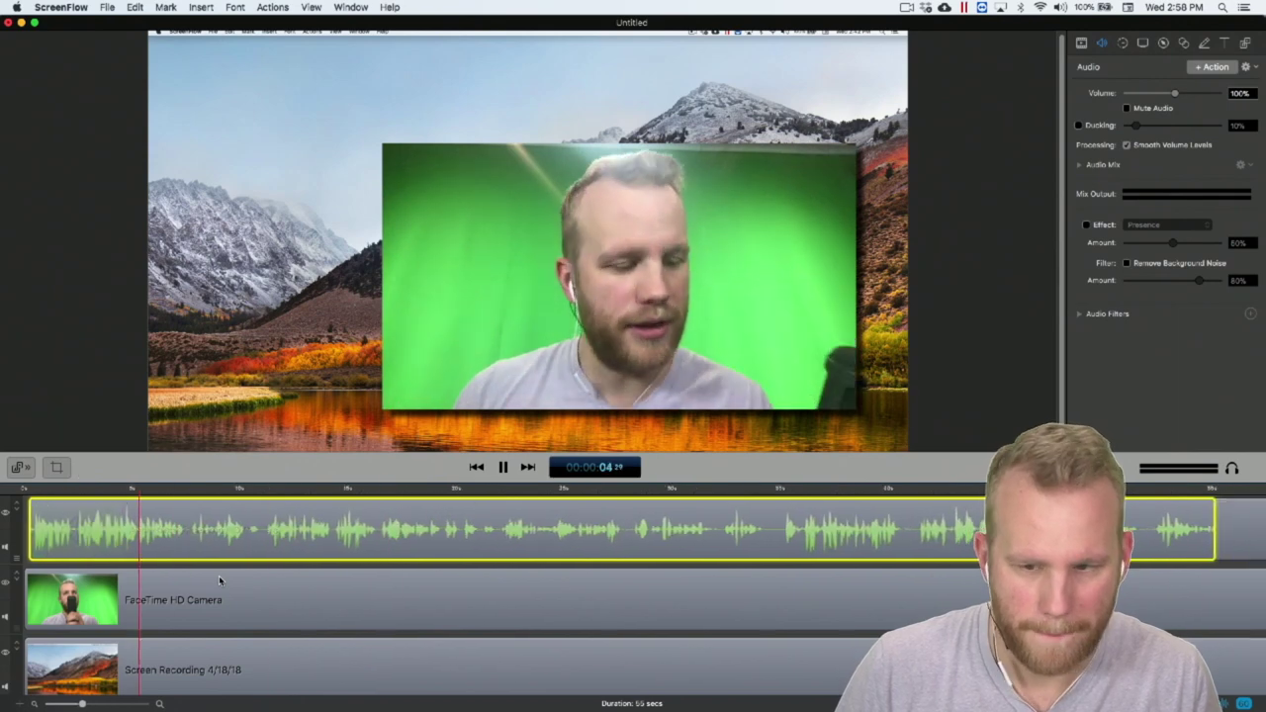
key("space")
left_click(780, 491)
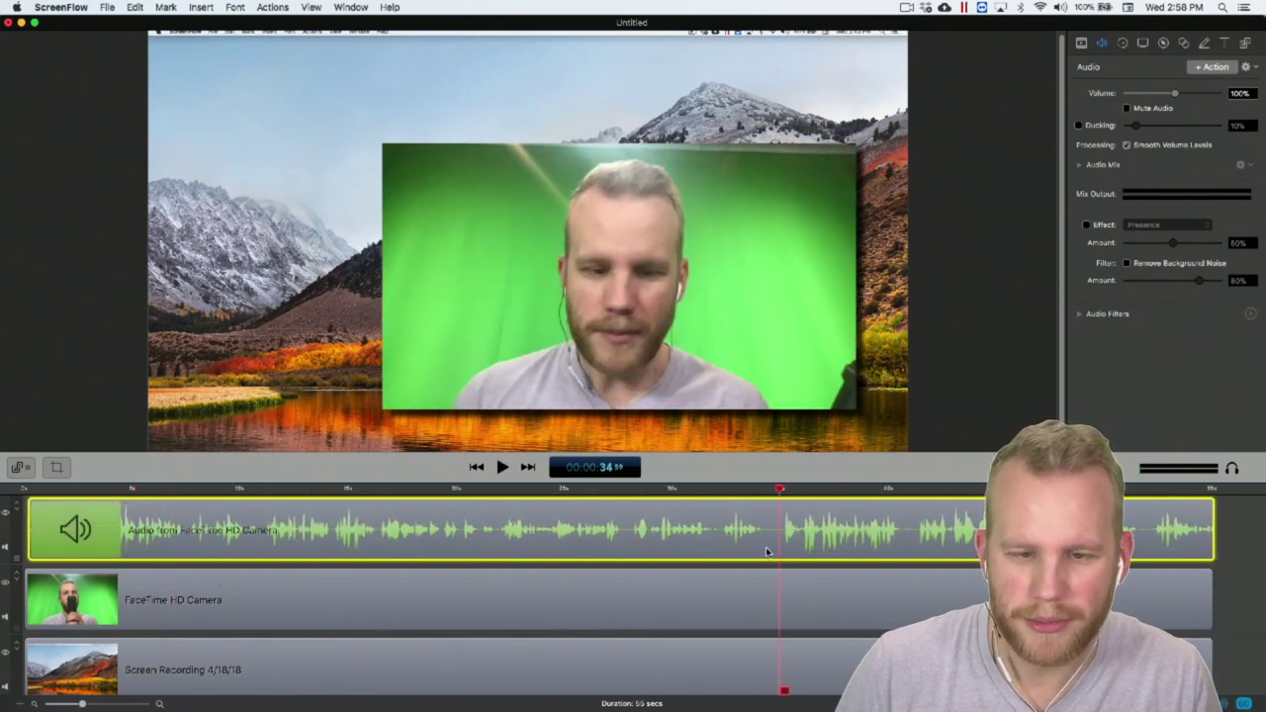
key("space")
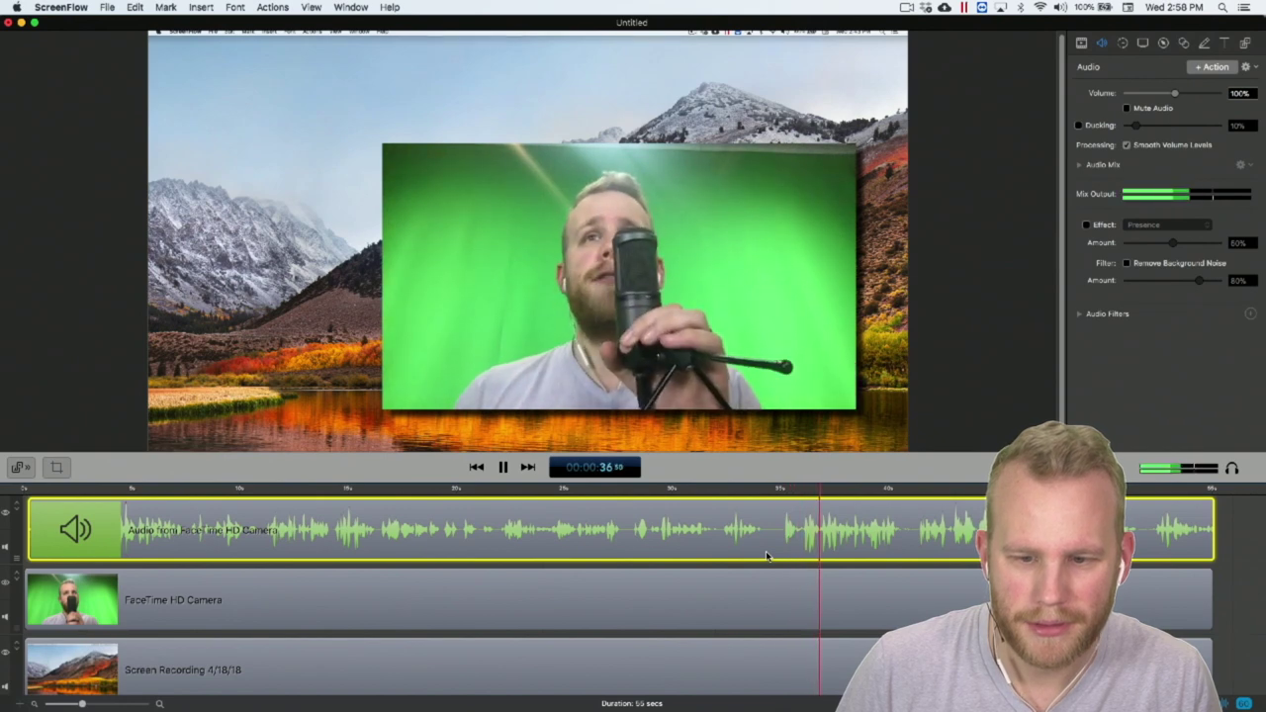
key("space")
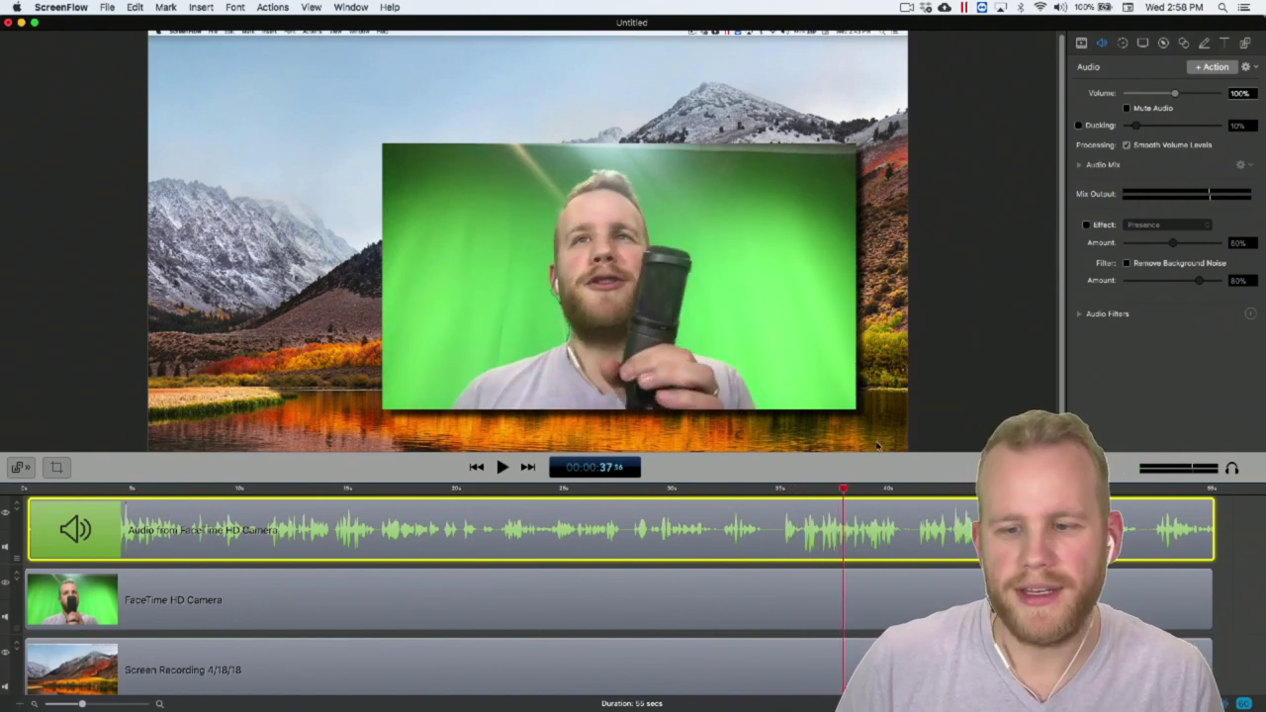
- Toggle Smooth Volume Levels off and on to compare the waveforms, leaving it off
left_click(1127, 146)
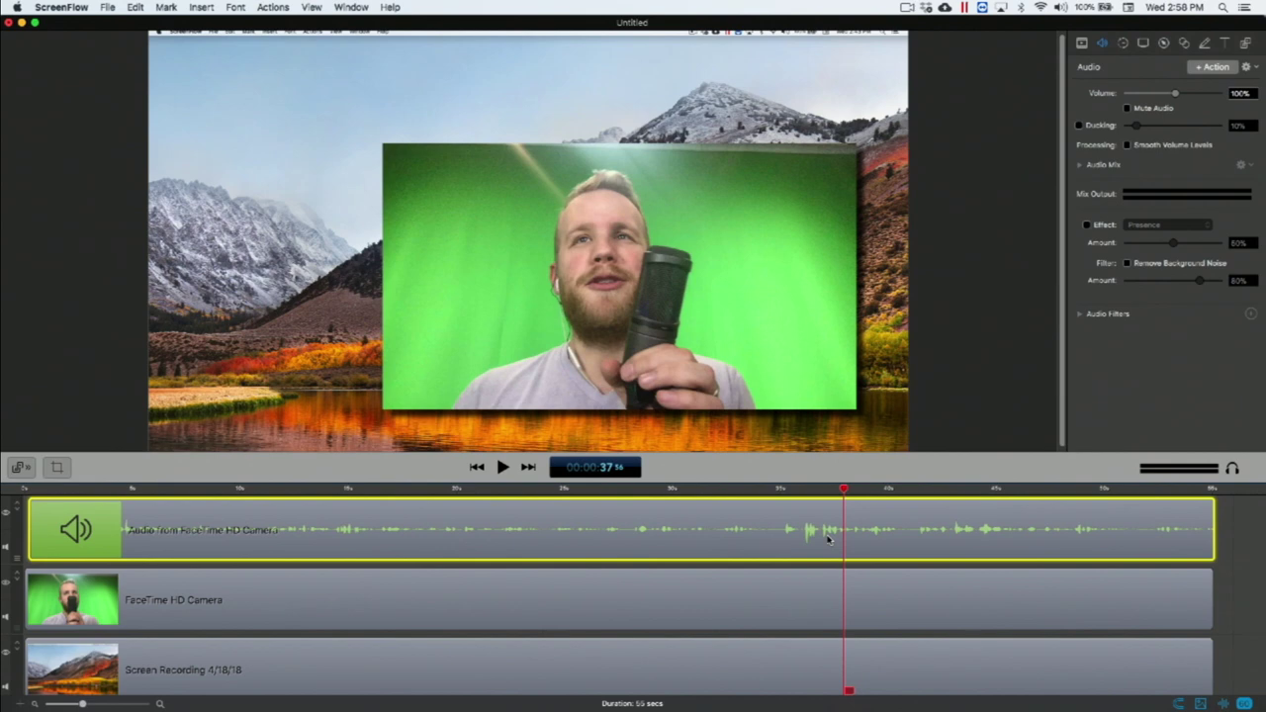
left_click(1128, 146)
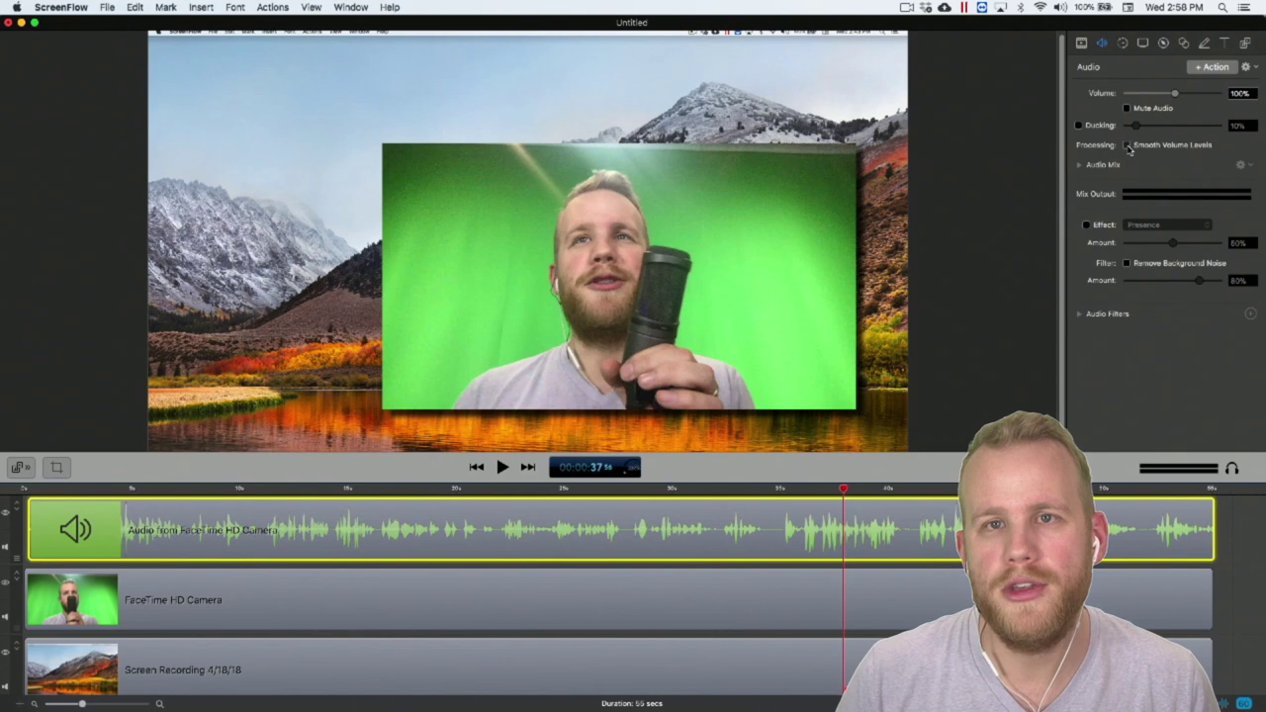
left_click(1127, 146)
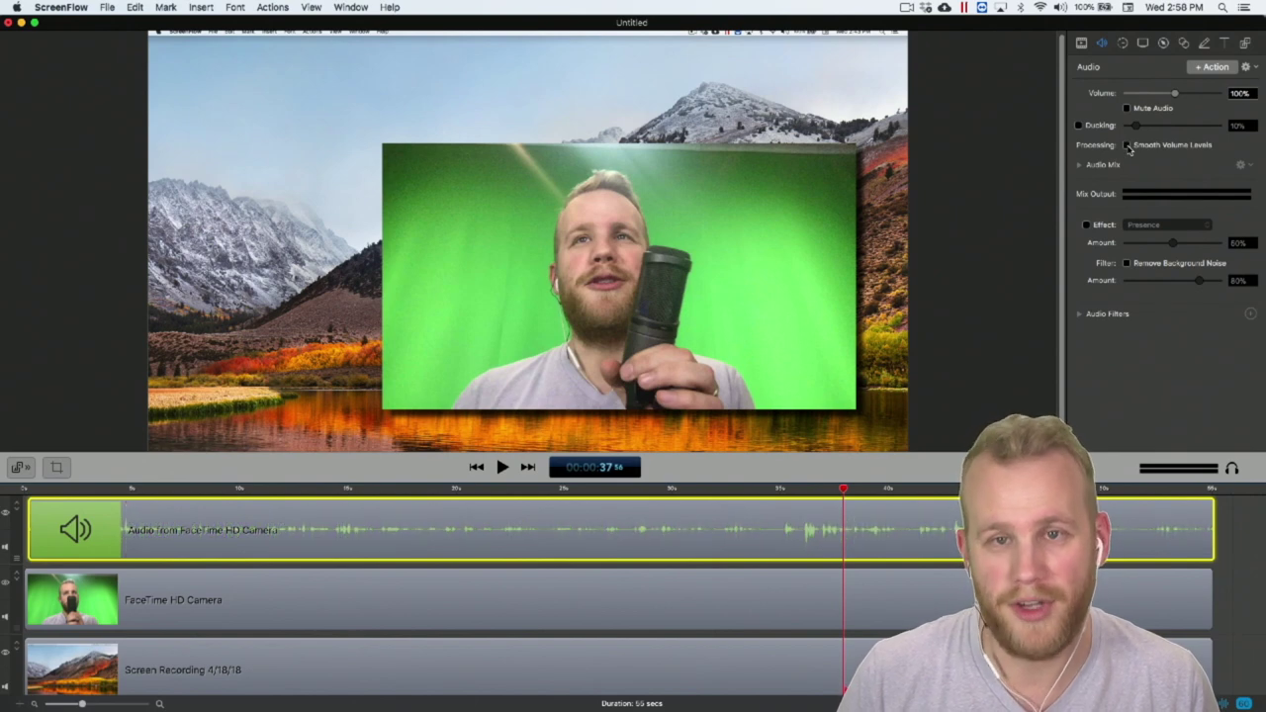
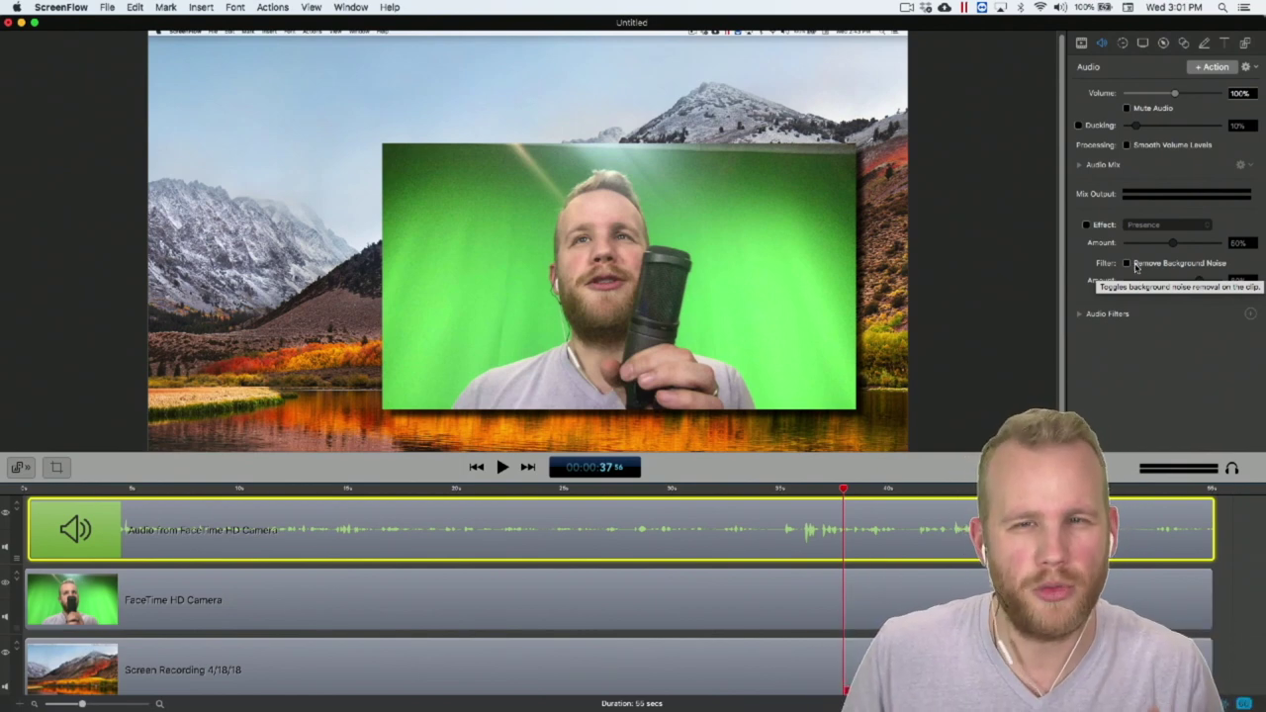
- Play the unprocessed audio from the beginning of the timeline to about 10 seconds
left_click(478, 469)
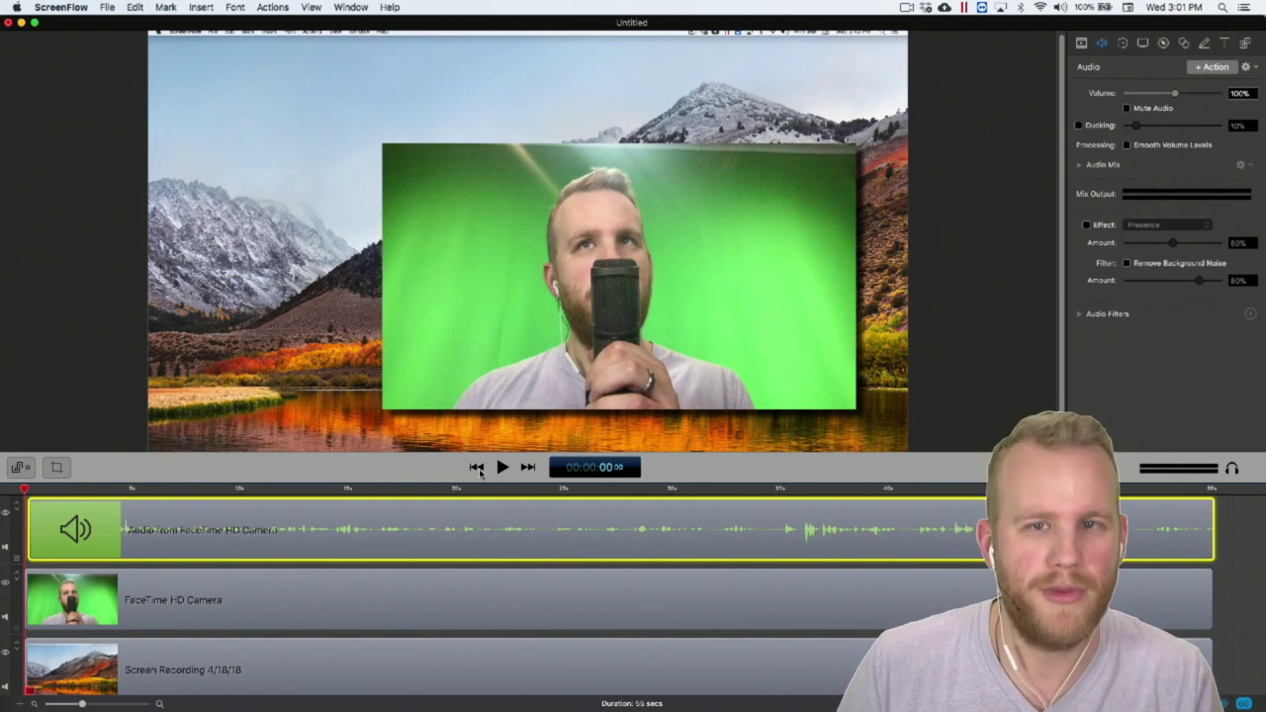
key("space")
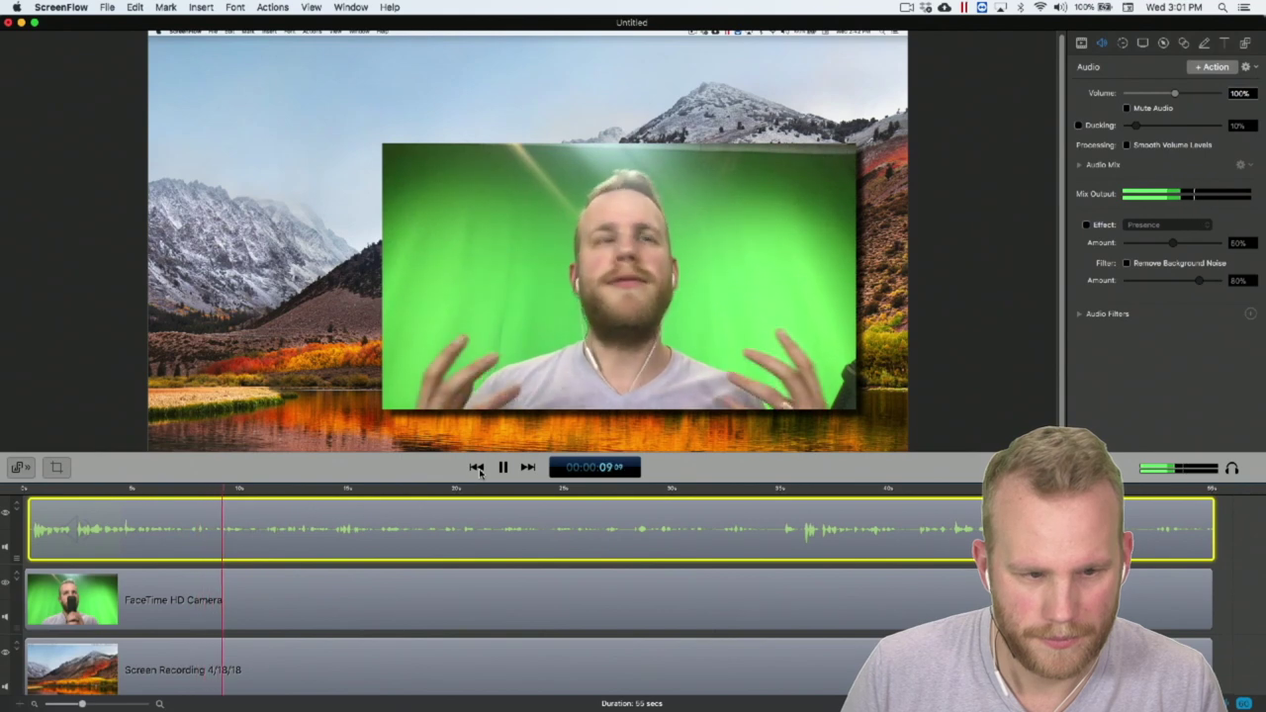
left_click(503, 467)
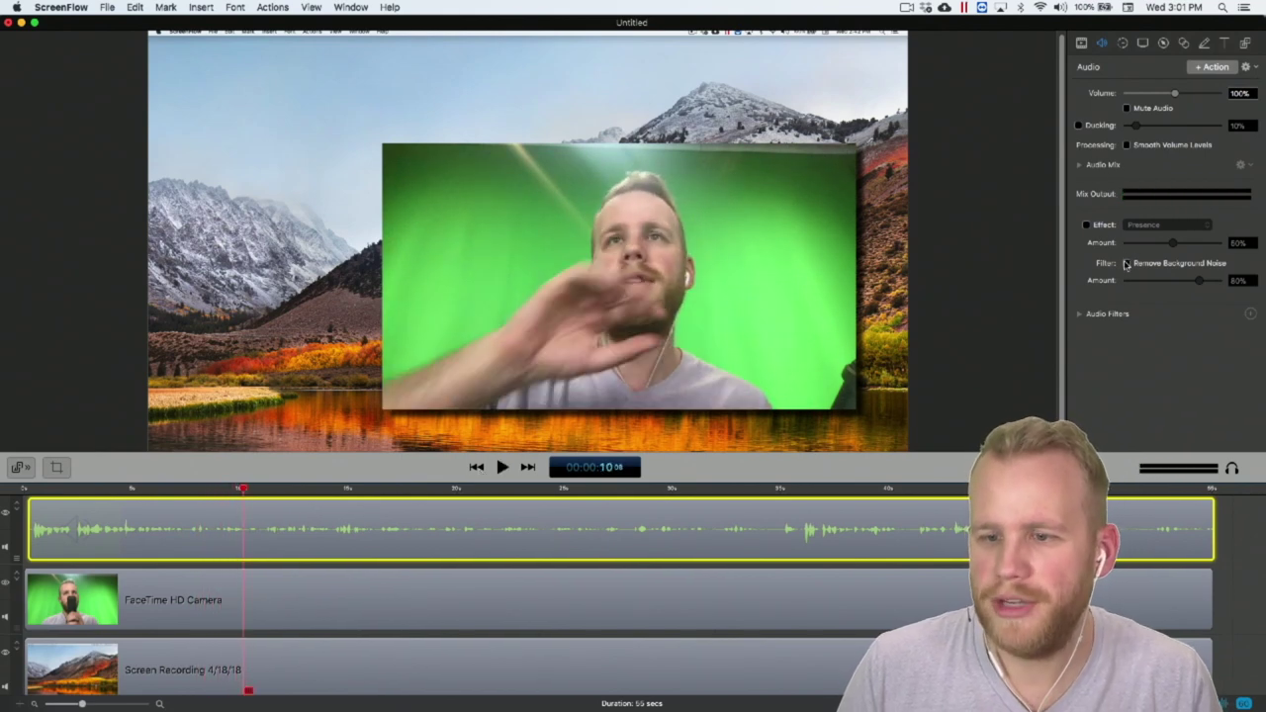
- Turn on Remove Background Noise for the detached audio, set its amount to 81%, and play from the beginning
left_click(1126, 263)
mouse_move(1199, 280)
left_mouse_down()
mouse_move(1138, 282)
mouse_move(1193, 284)
left_mouse_up()
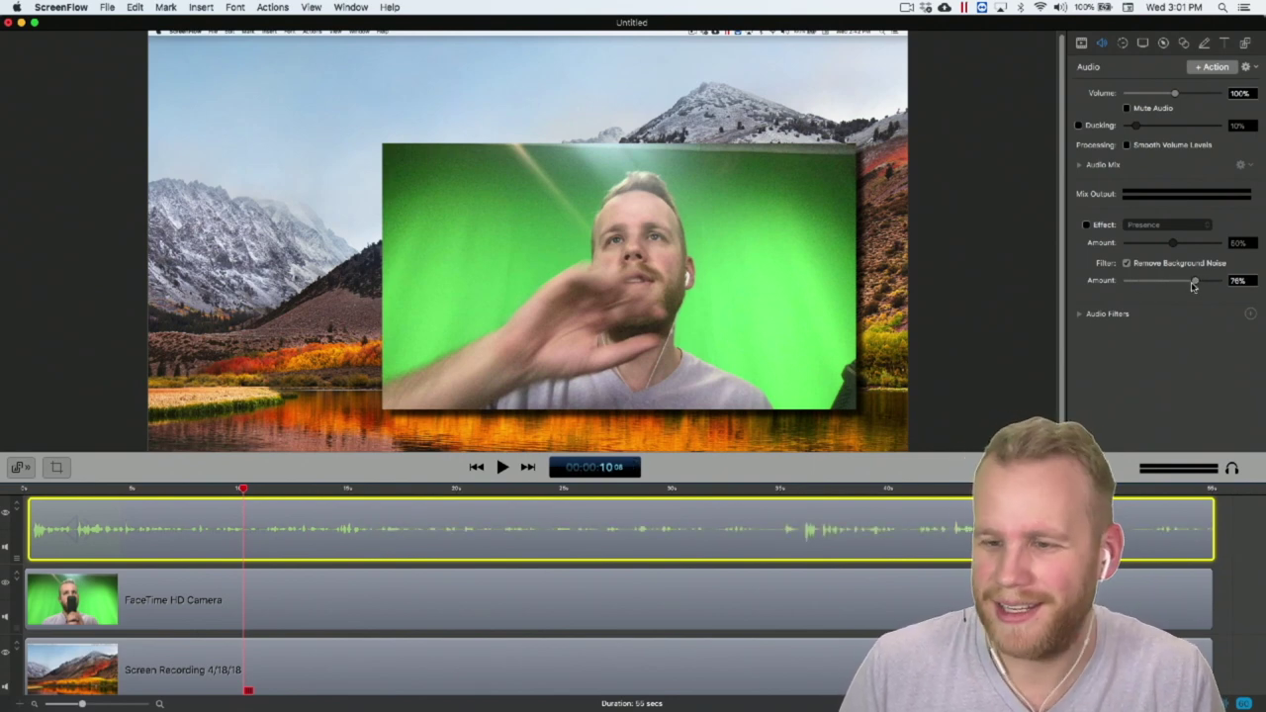
left_click_drag(1193, 285, 1200, 302)
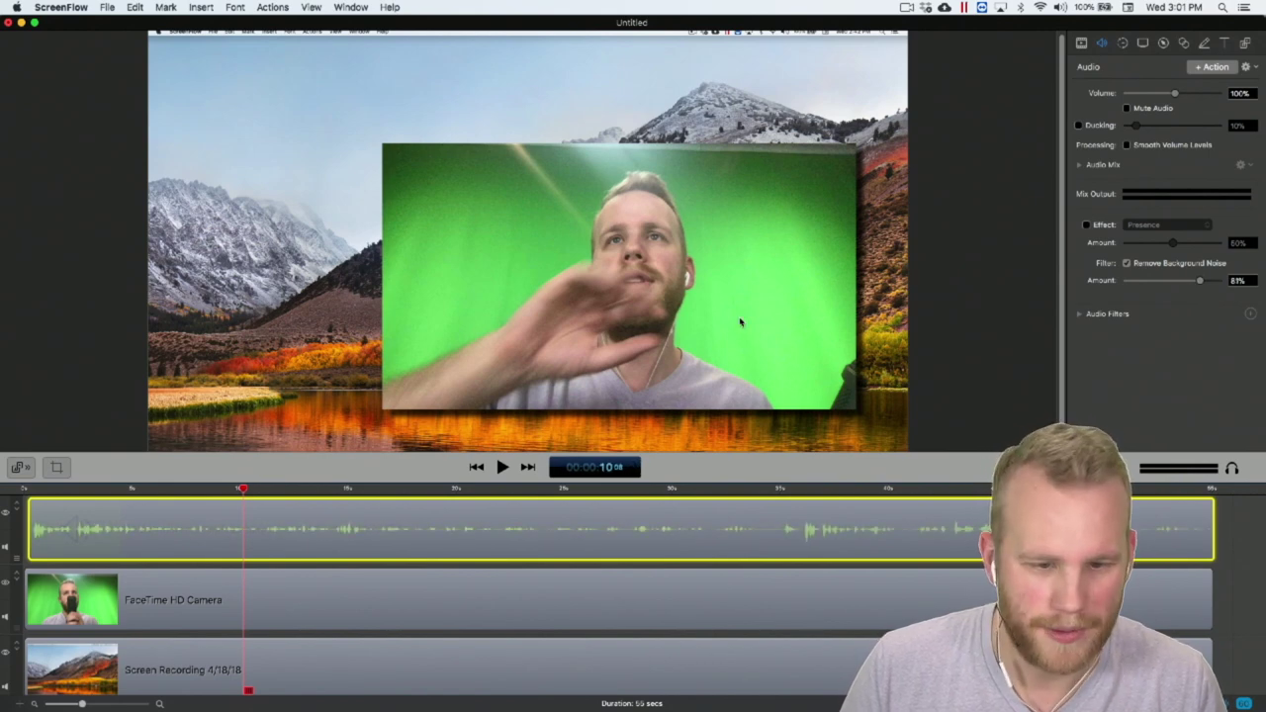
left_click(476, 467)
key("space")
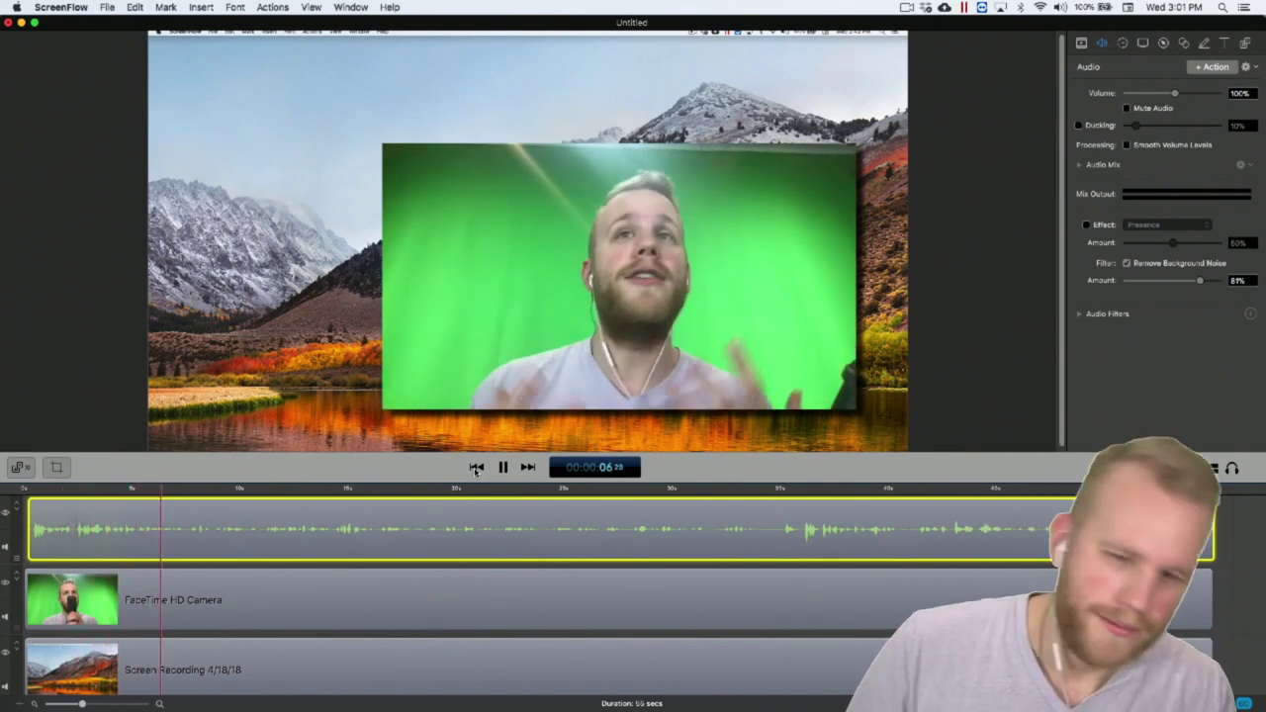
- Raise the detached audio's Remove Background Noise amount to 100% and play it from the beginning to about 7 seconds
key("space")
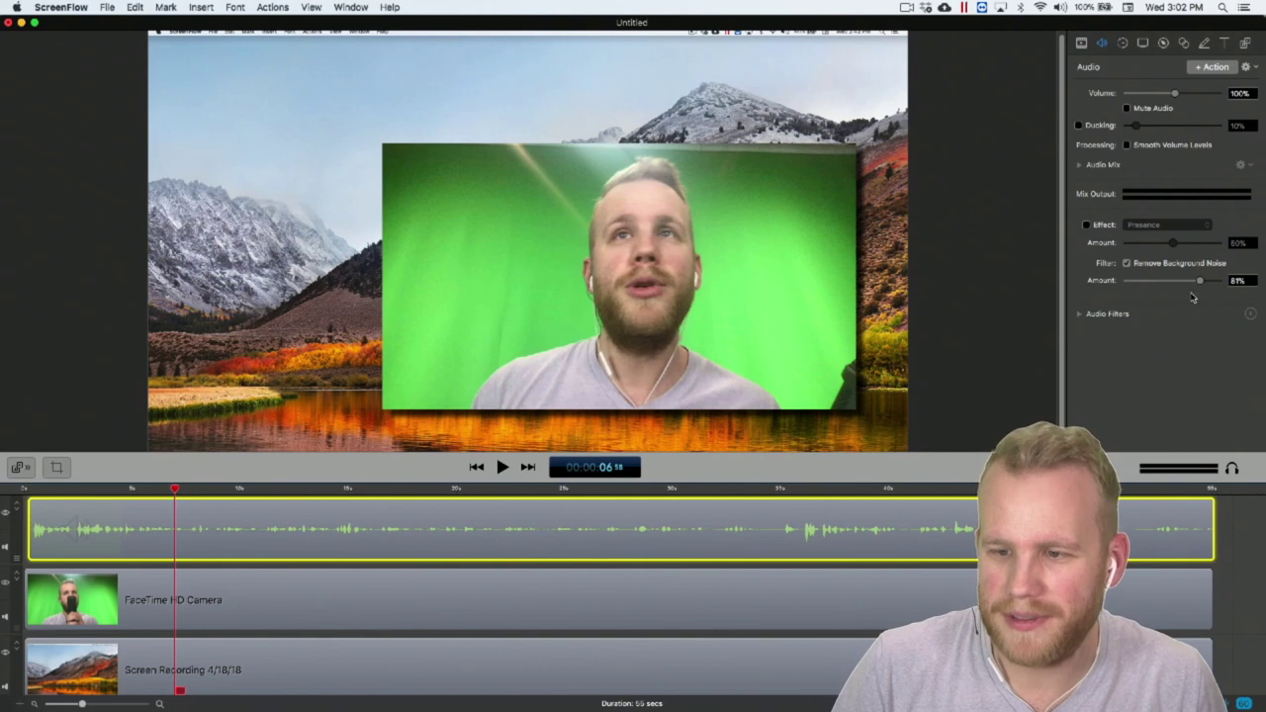
left_click_drag(1201, 281, 1222, 282)
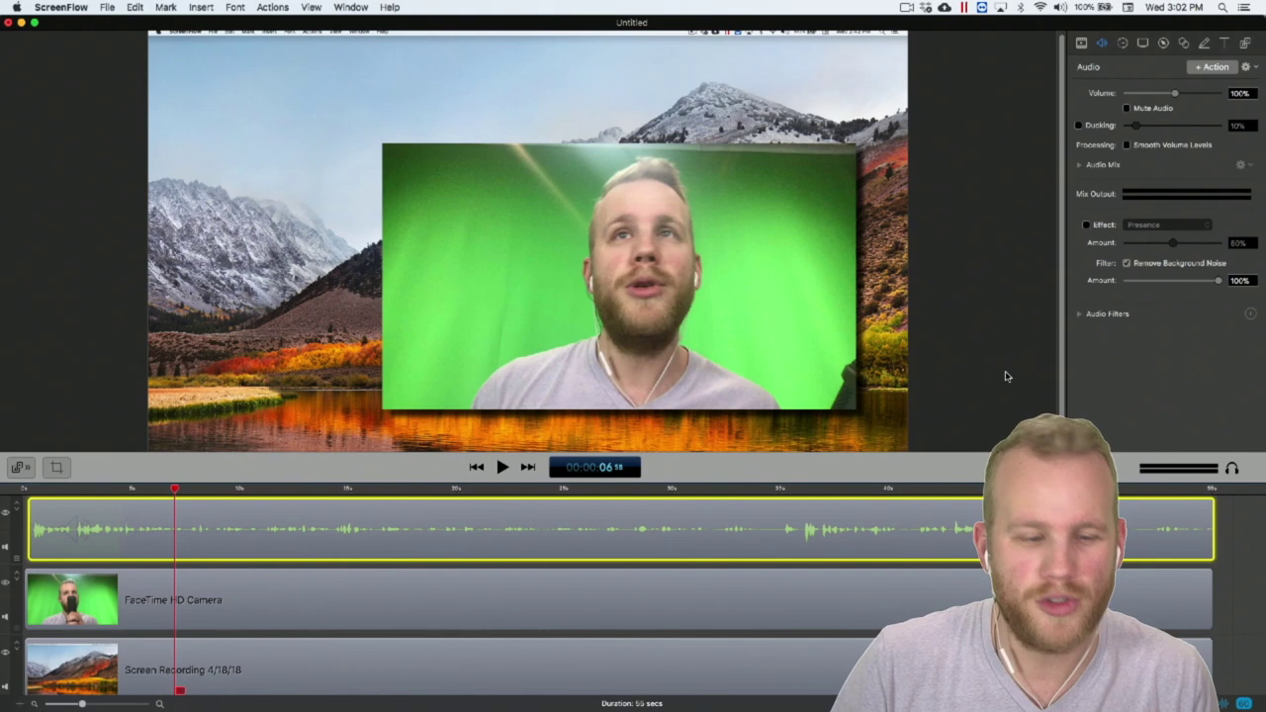
left_click(477, 467)
key("space")
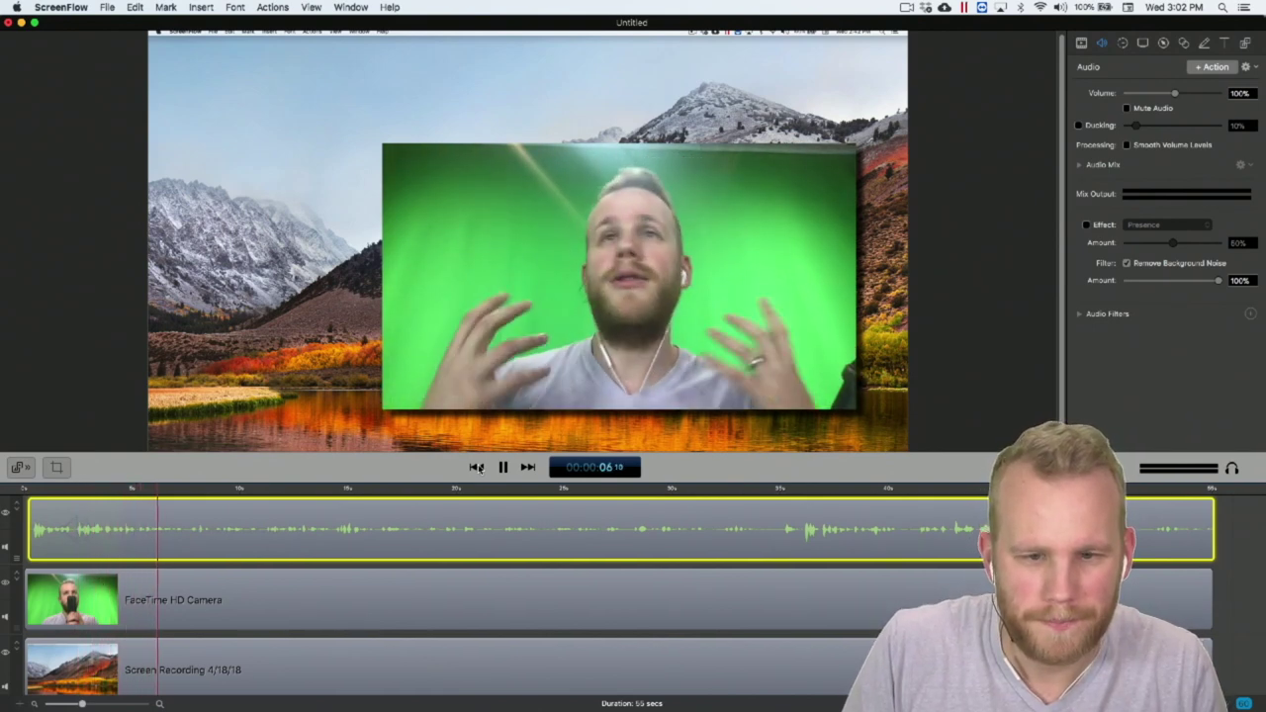
key("space")
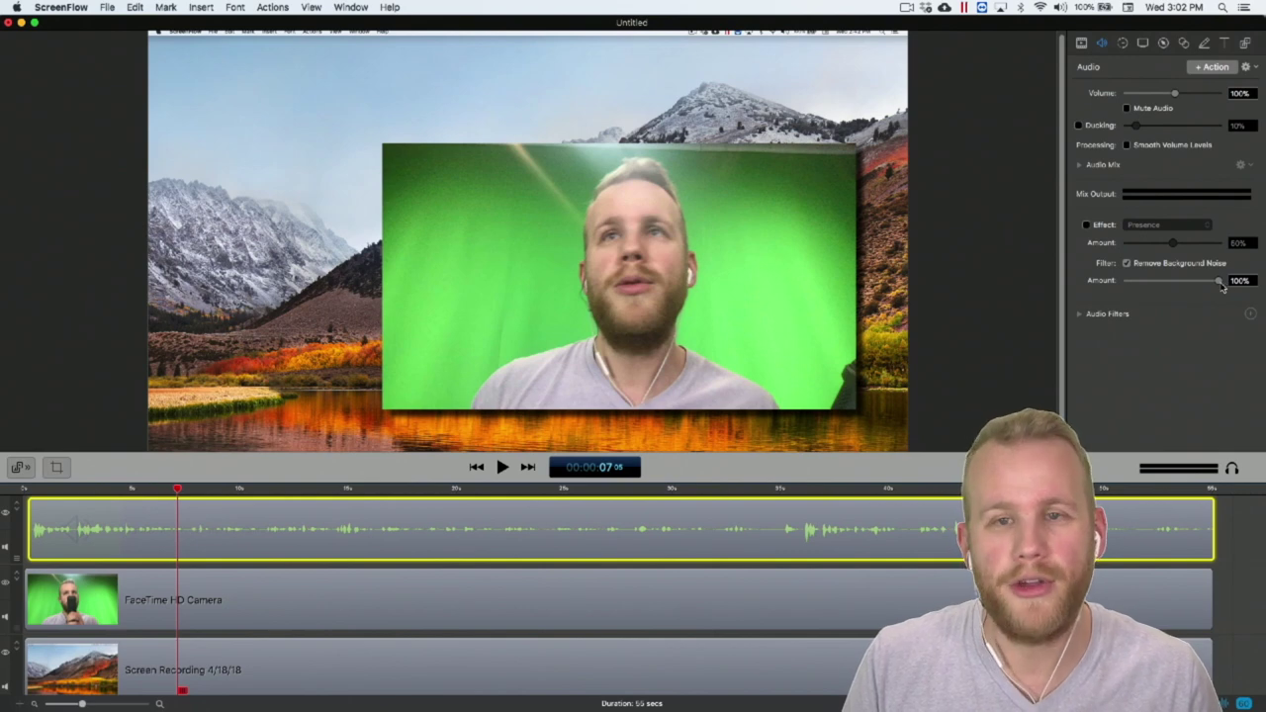
- Set the Remove Background Noise amount to 21% and enable the audio effect, looking over its presets
left_click_drag(1217, 282, 1142, 281)
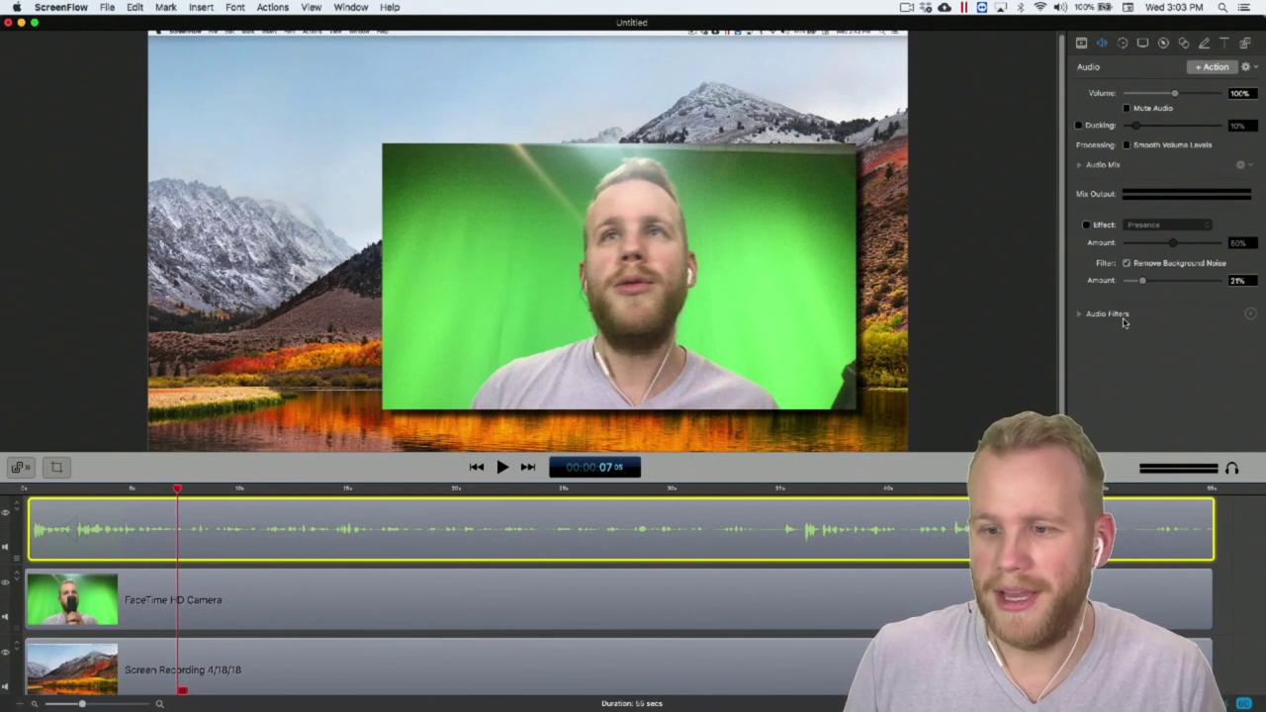
left_click(1110, 227)
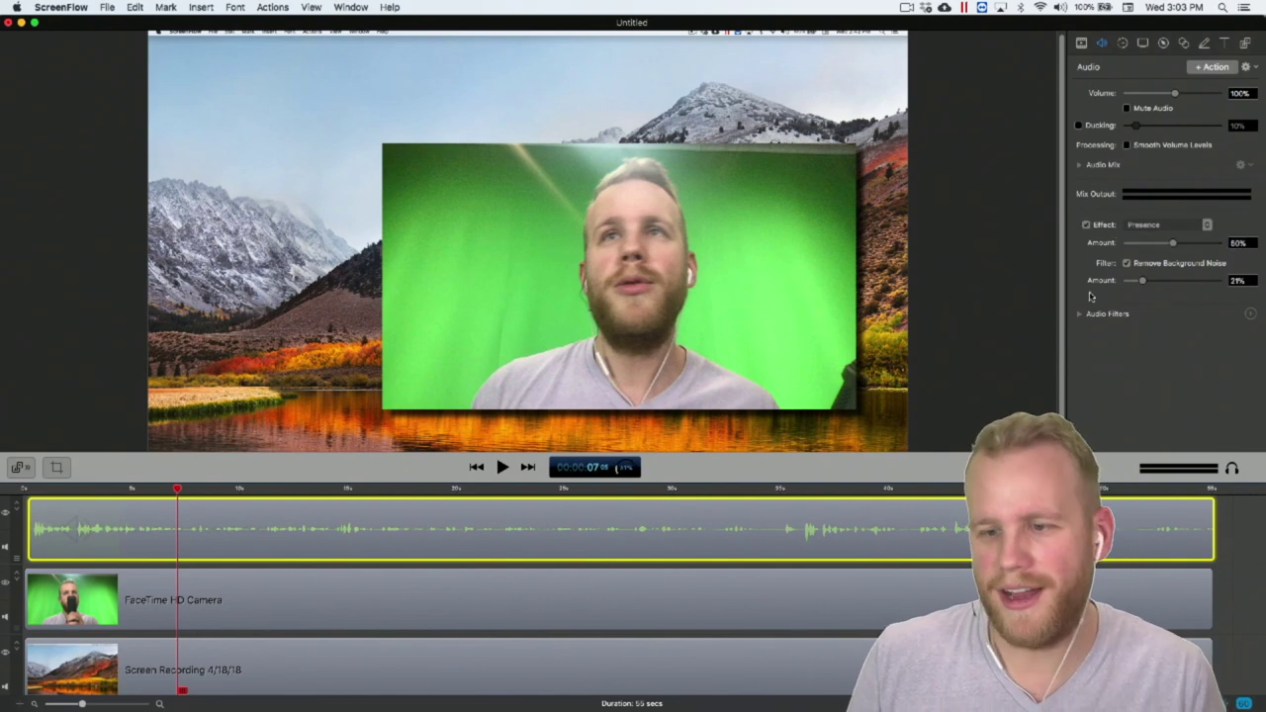
left_click(1207, 228)
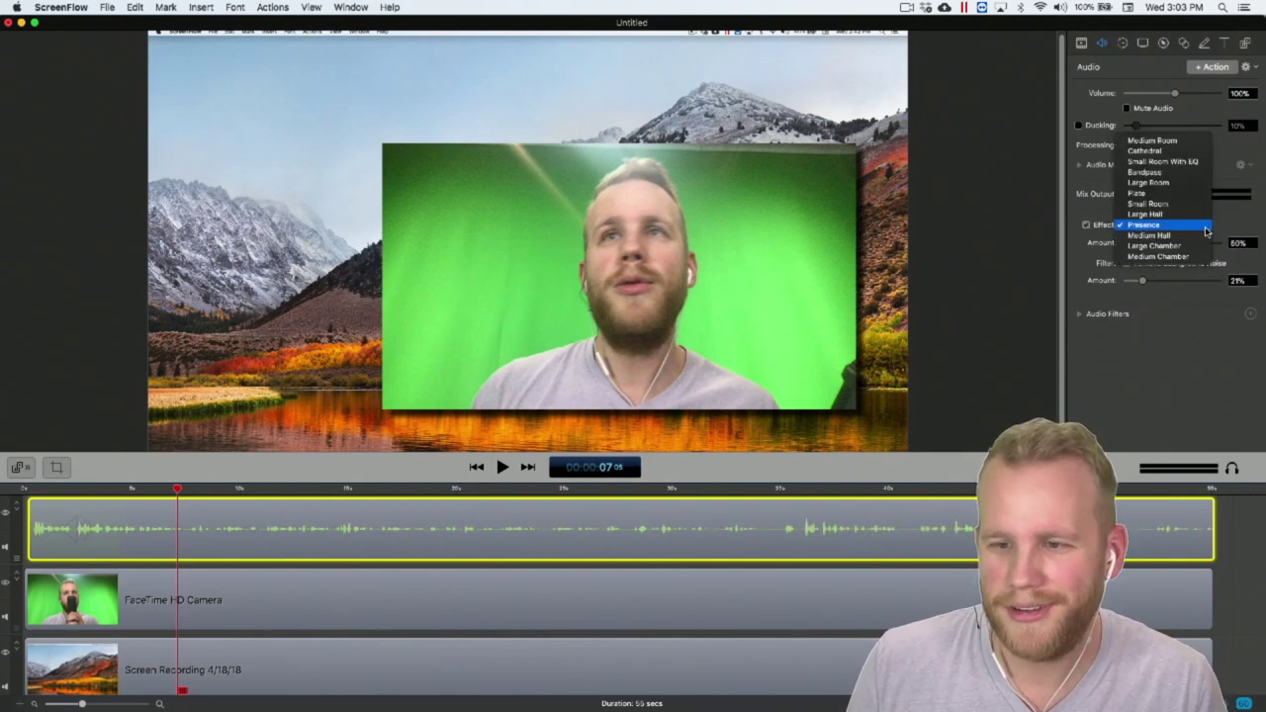
left_click(1206, 227)
left_click(1207, 228)
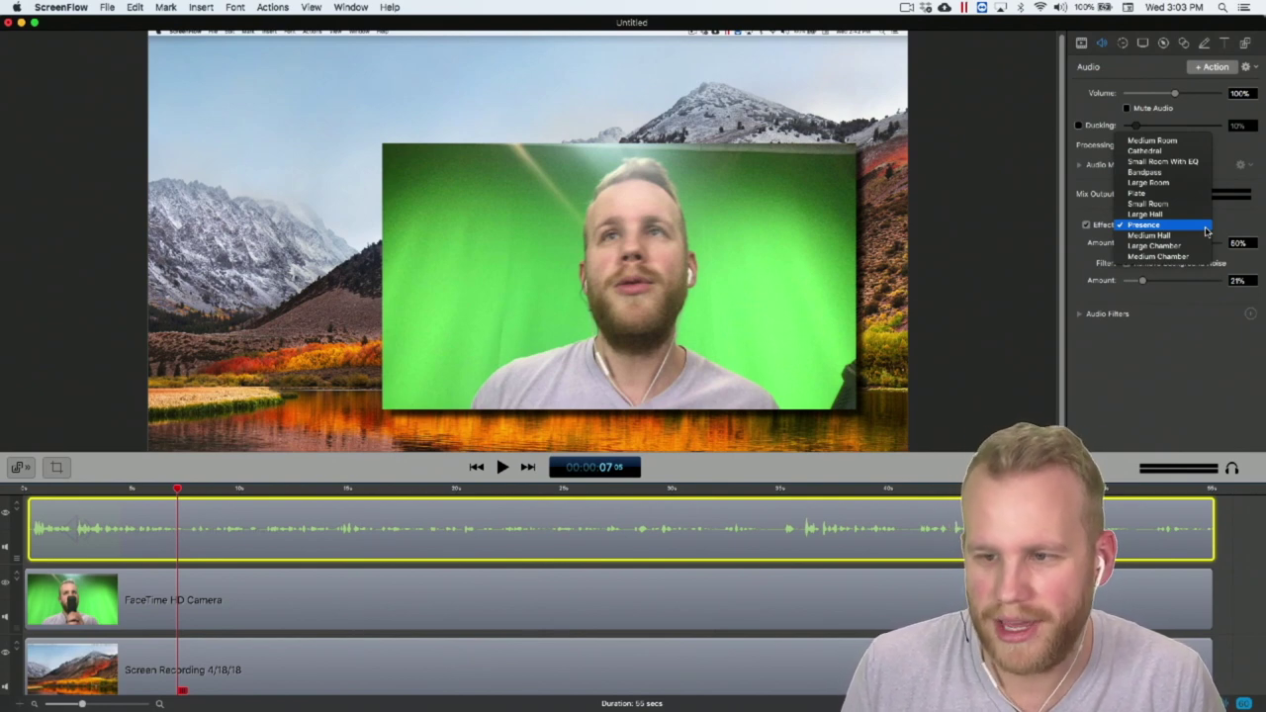
left_click(1243, 215)
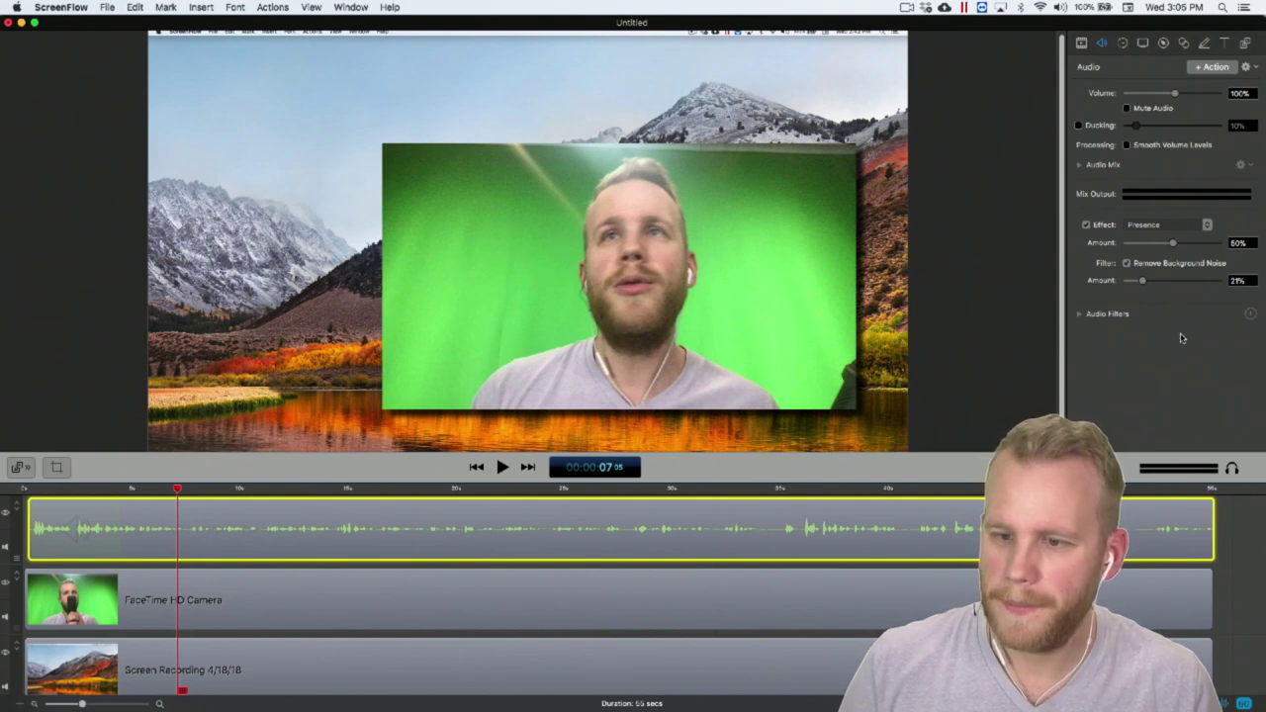
- Apply the Large Chamber effect to the detached audio at 100% and play it from the beginning
left_click(1153, 226)
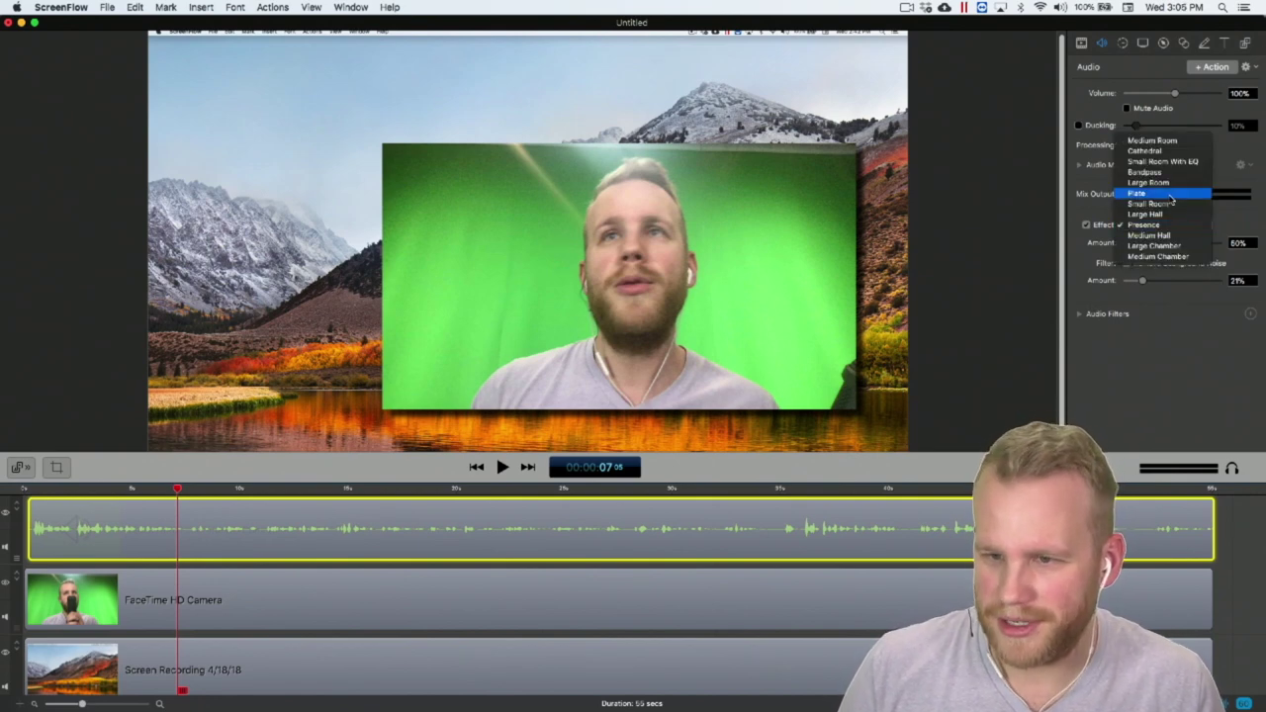
left_click(1182, 246)
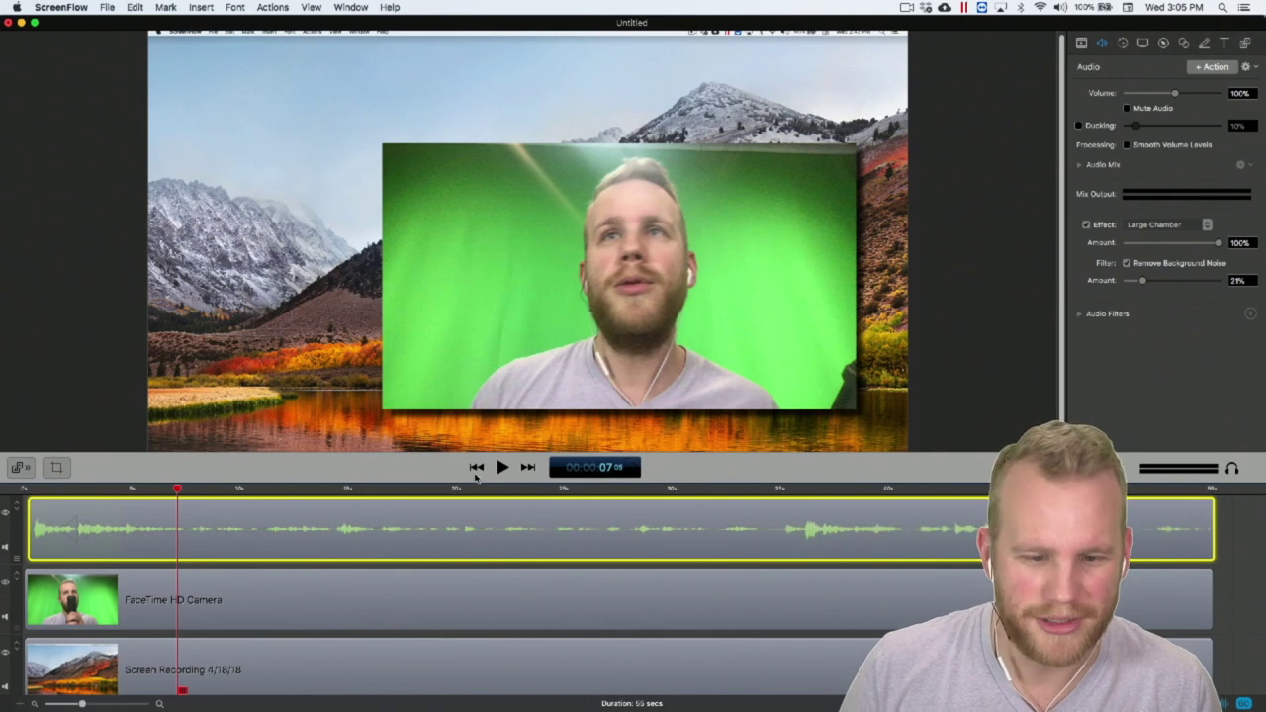
left_click(475, 469)
key("space")
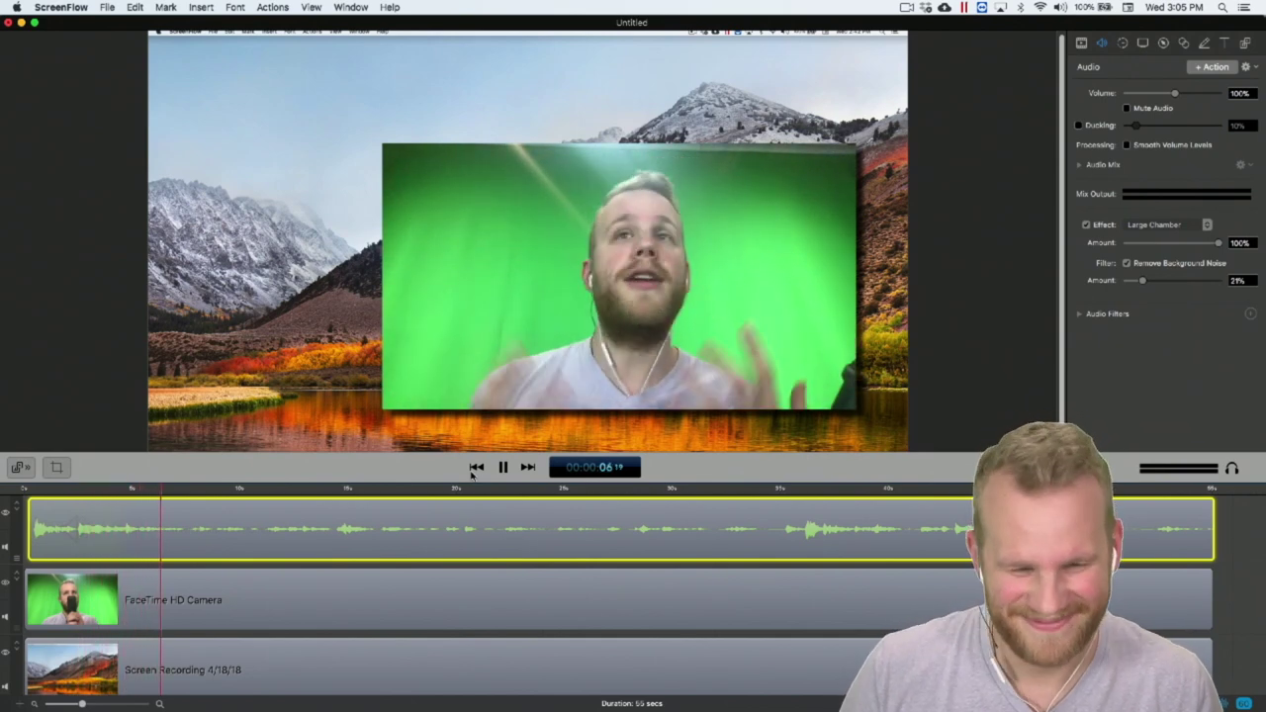
key("space")
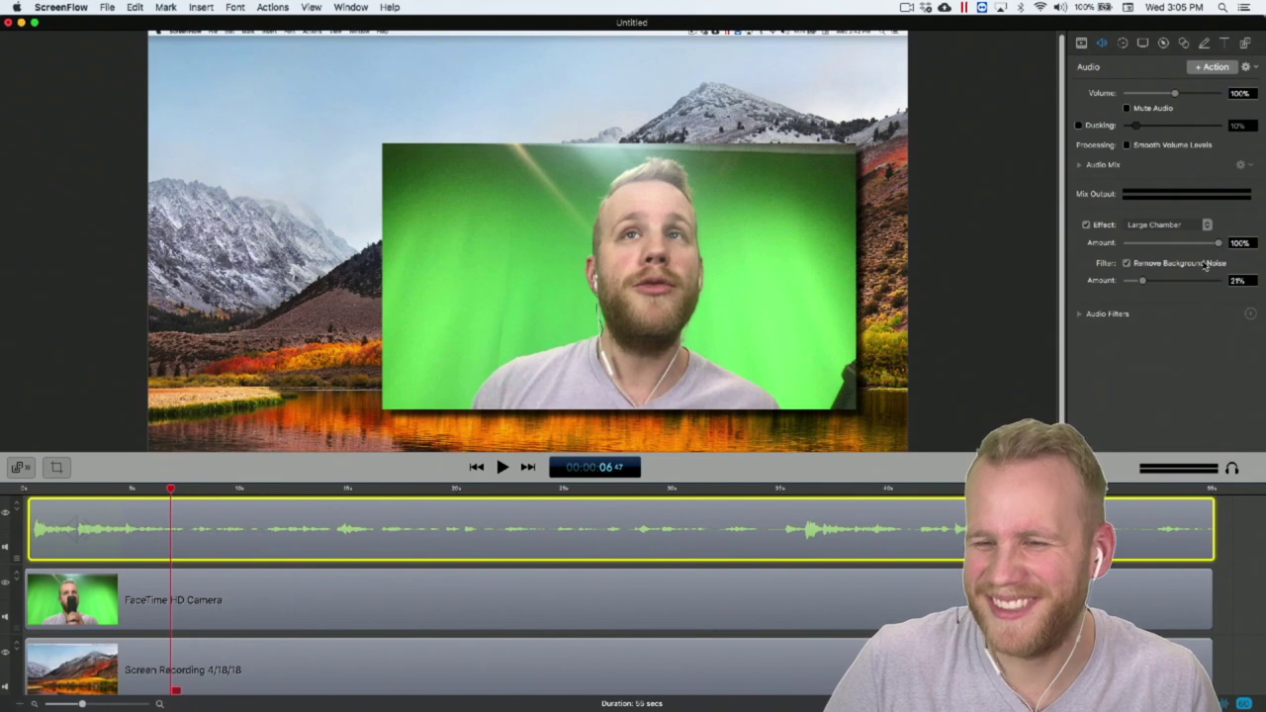
- Reduce the Large Chamber effect amount to 19% and play the audio from the beginning to about 5 seconds
left_click(1154, 245)
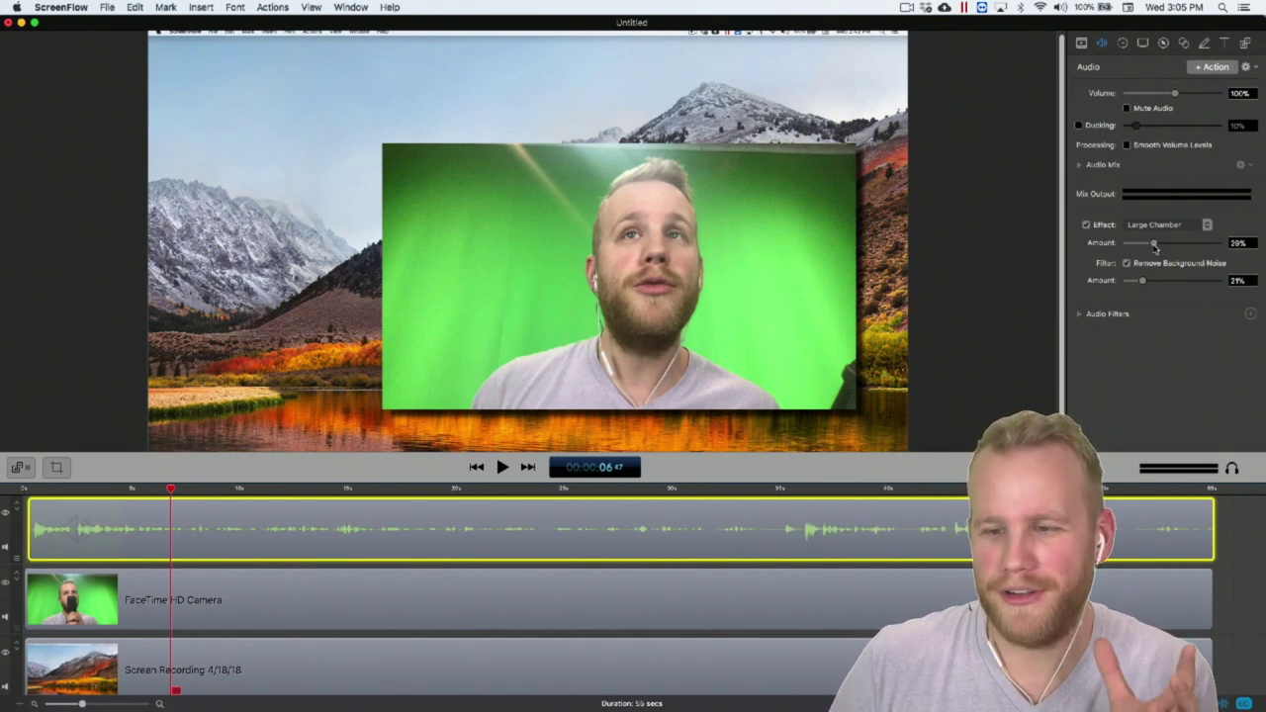
left_click_drag(1154, 244, 1145, 247)
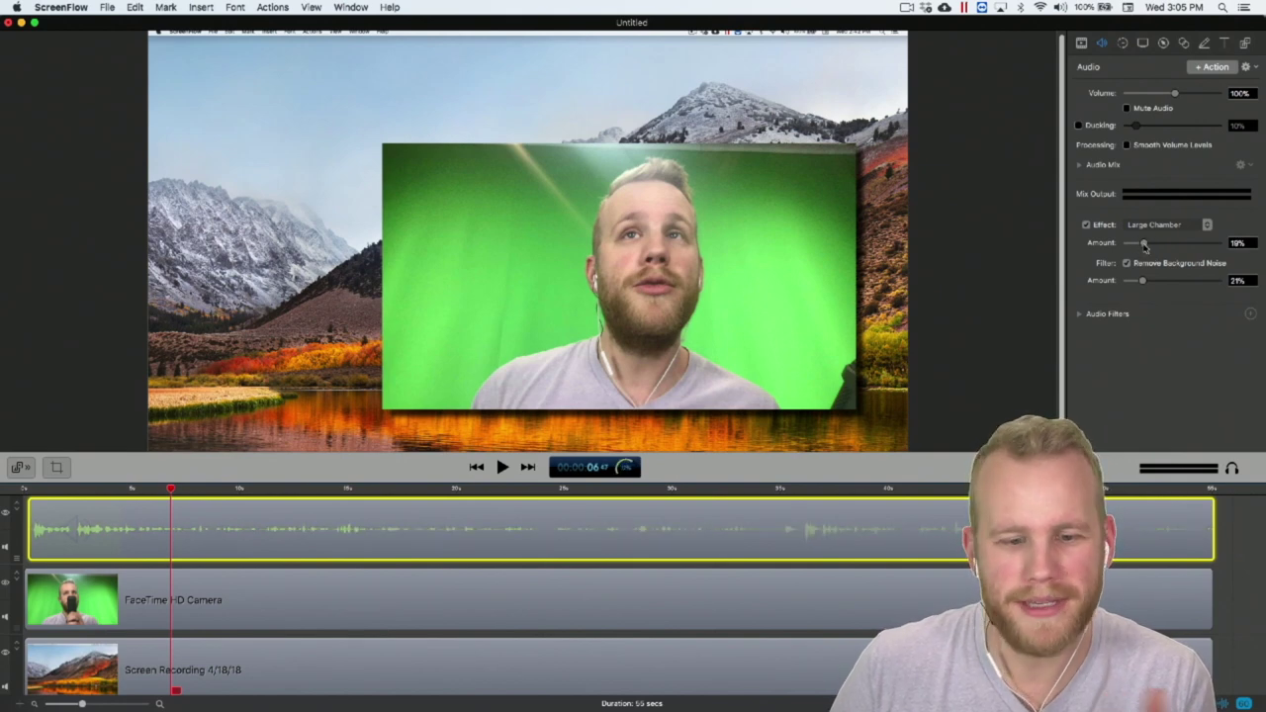
left_click(478, 467)
left_click(502, 467)
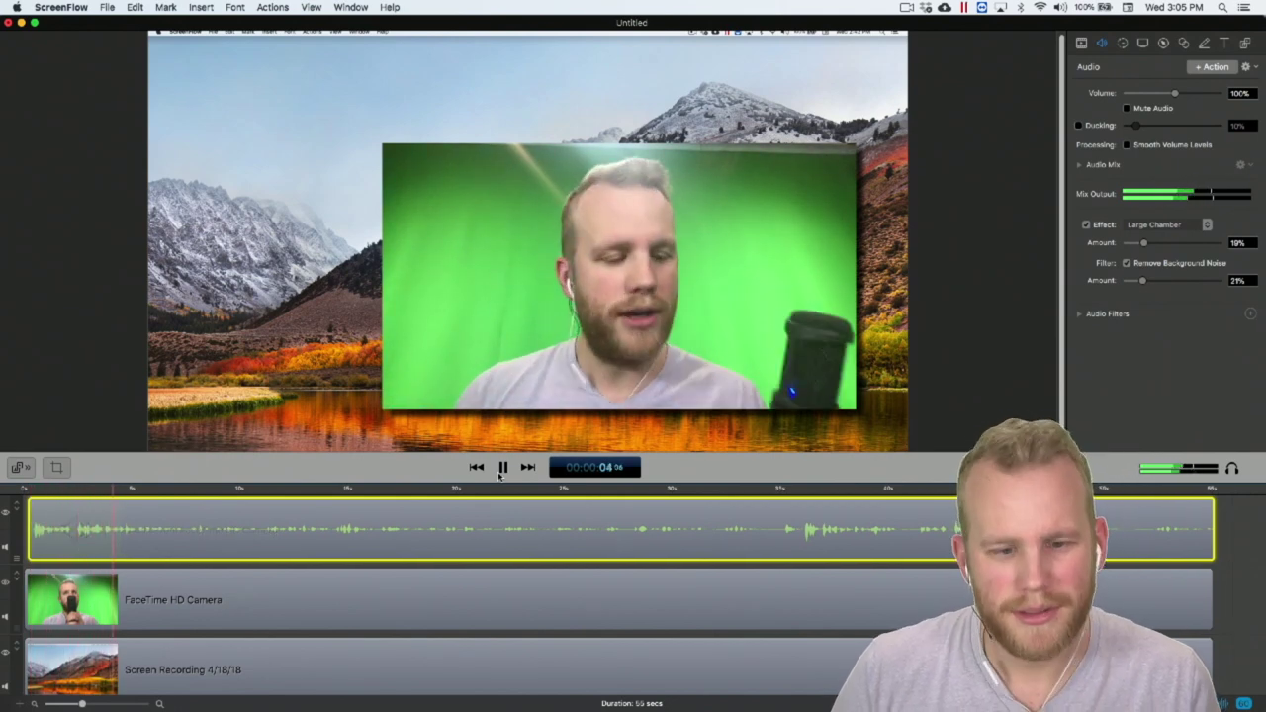
left_click(504, 473)
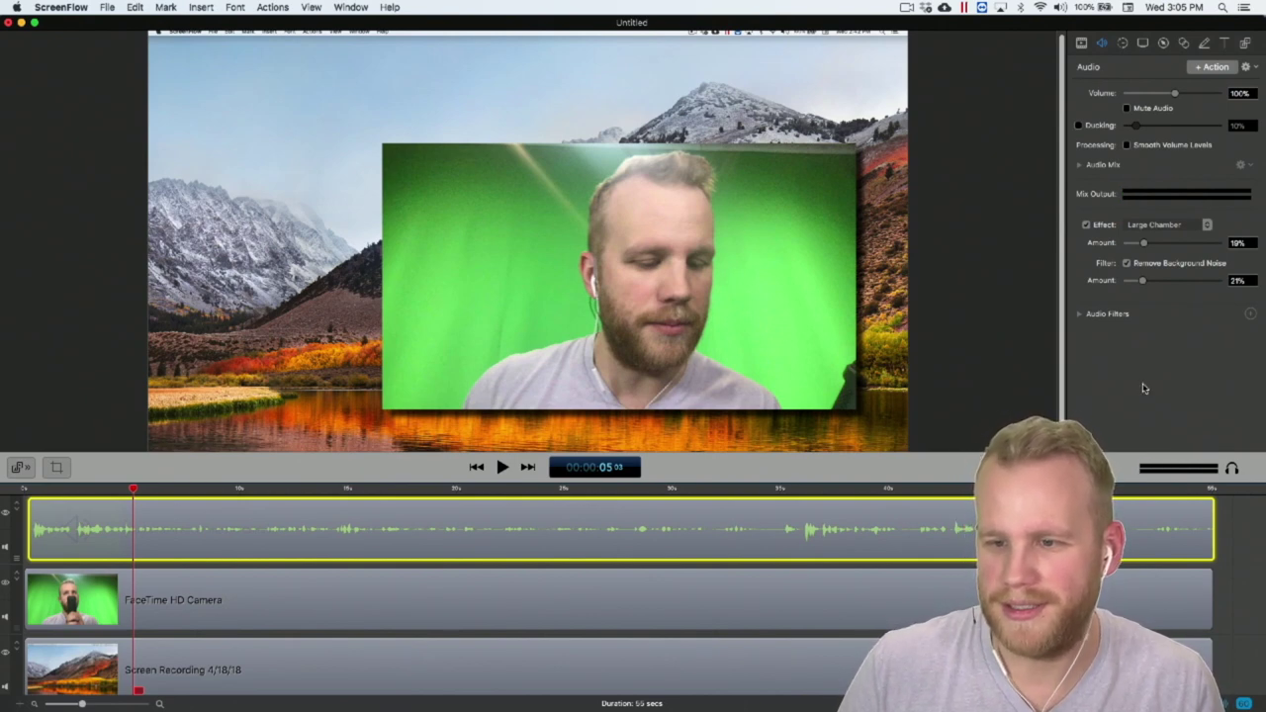
- Change the audio effect to Small Room at 100% and play the first few seconds of the timeline
left_click(1208, 226)
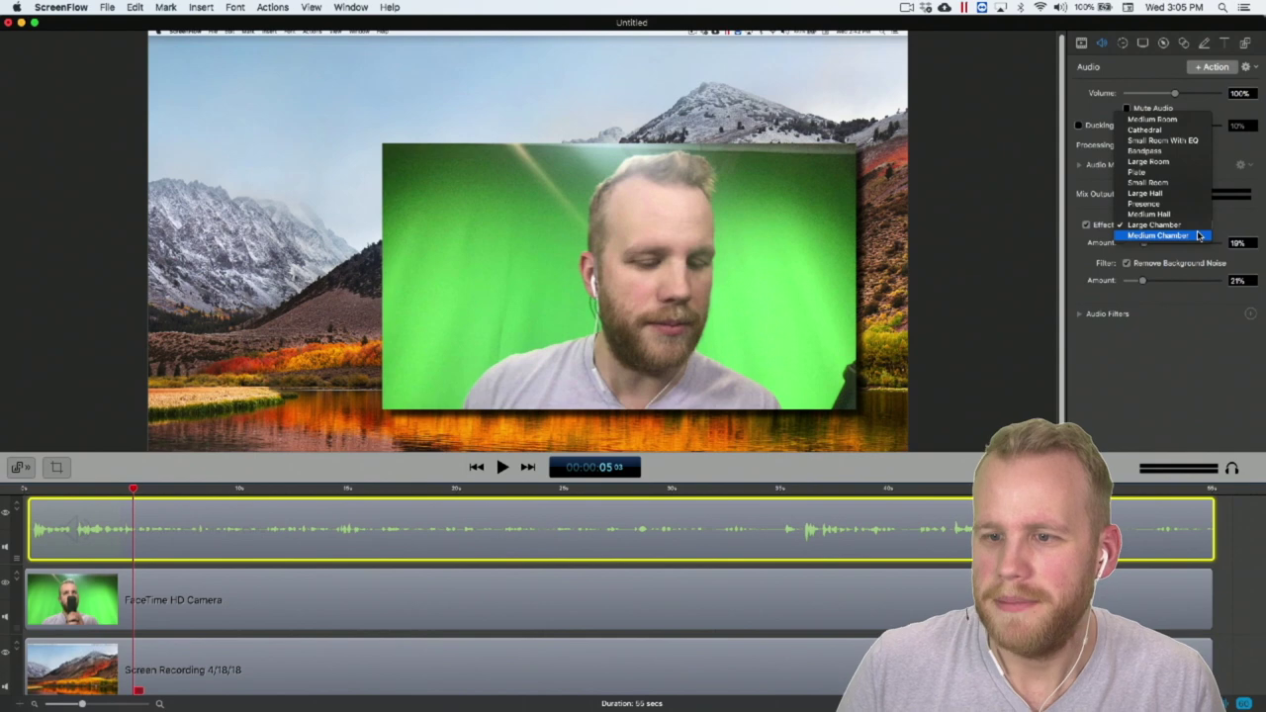
left_click(1155, 182)
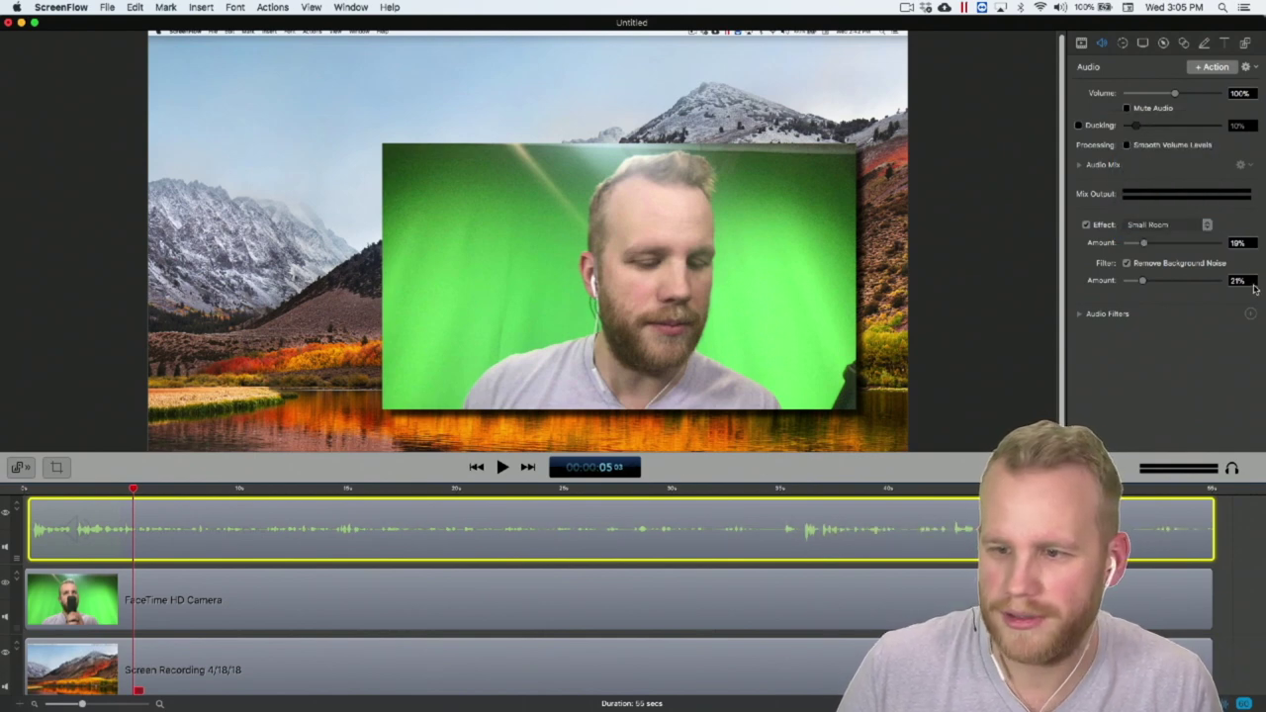
left_click(1216, 243)
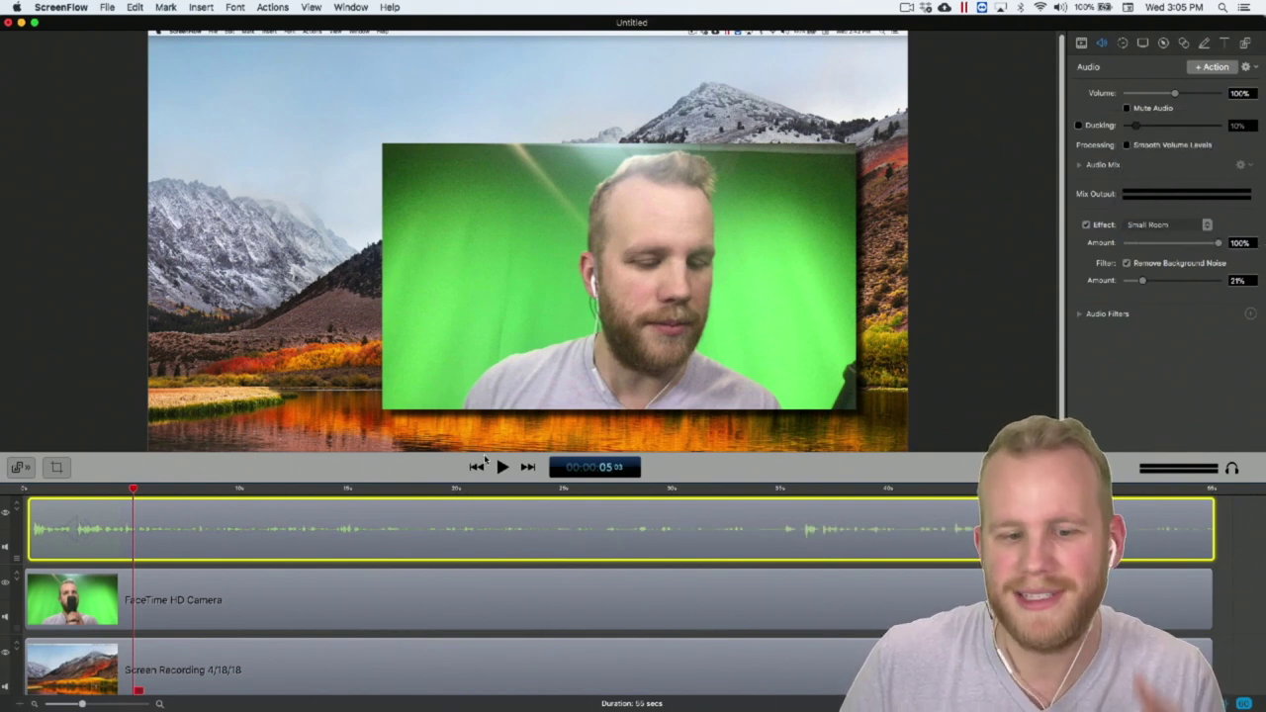
left_click(477, 467)
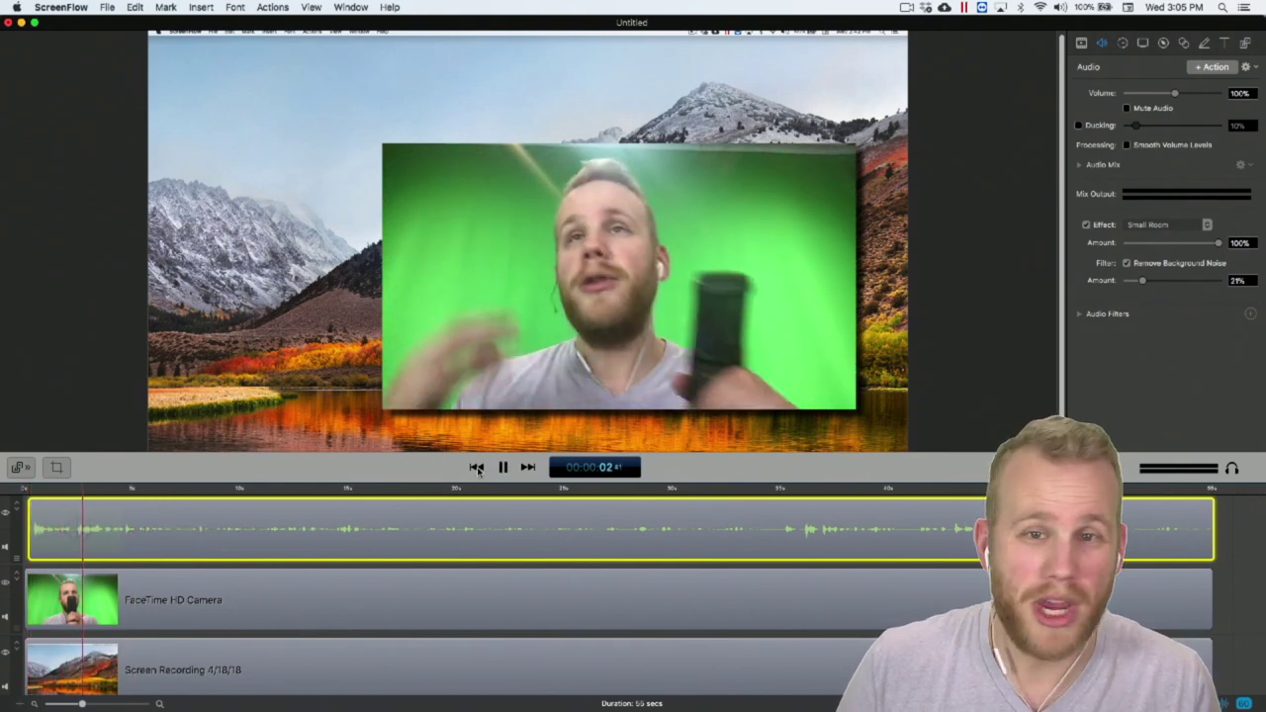
key("space")
- Reduce the Small Room effect amount to 16% and play the audio from the beginning
left_click_drag(1153, 246, 1141, 247)
left_click(1125, 263)
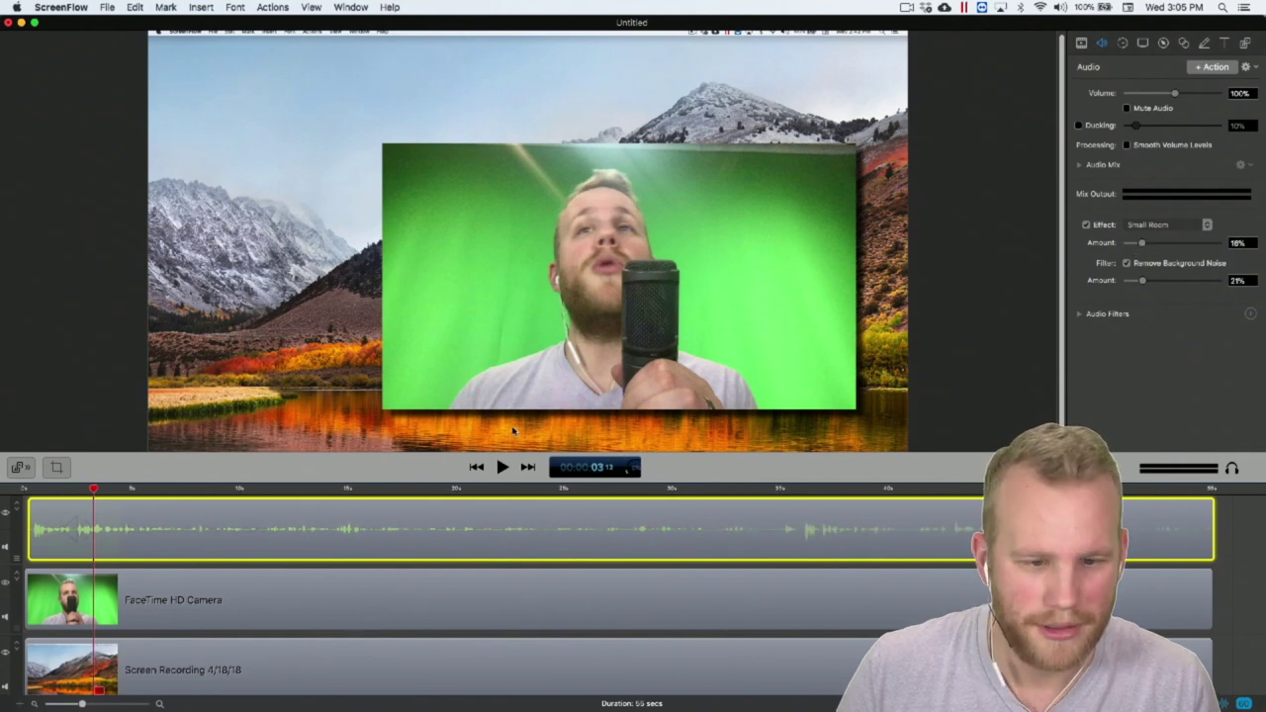
left_click(476, 467)
key("space")
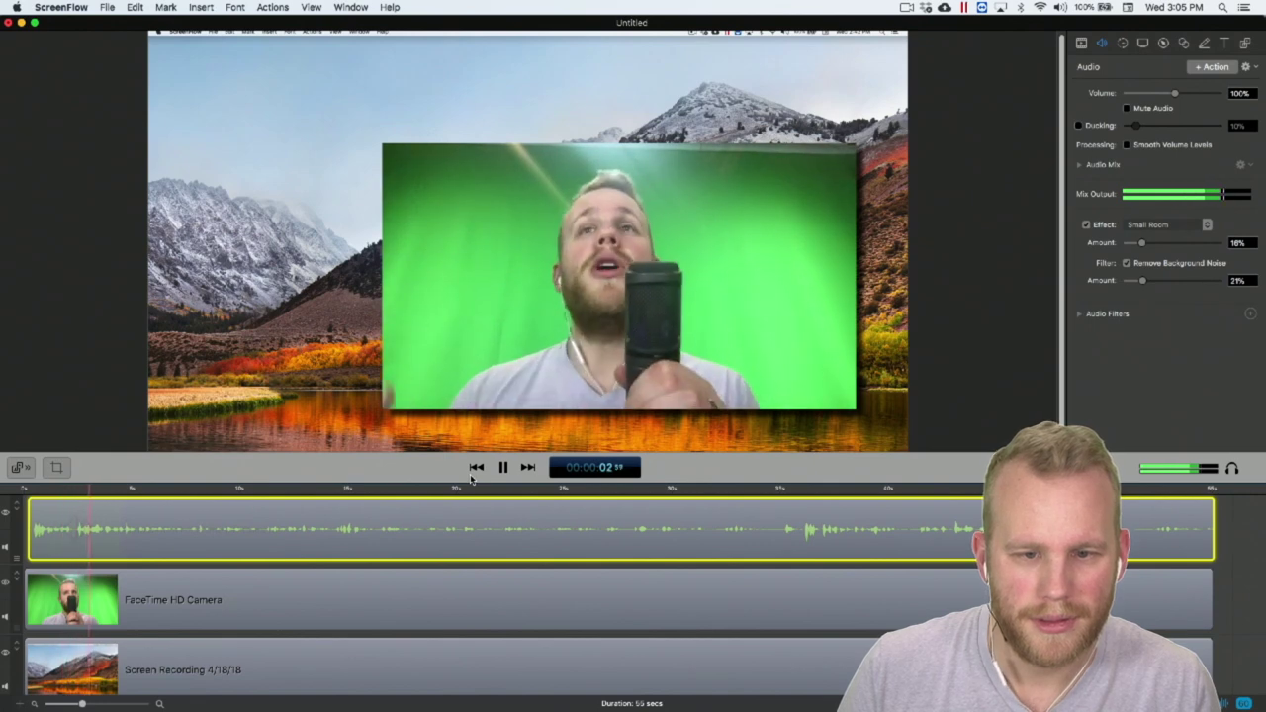
key("space")
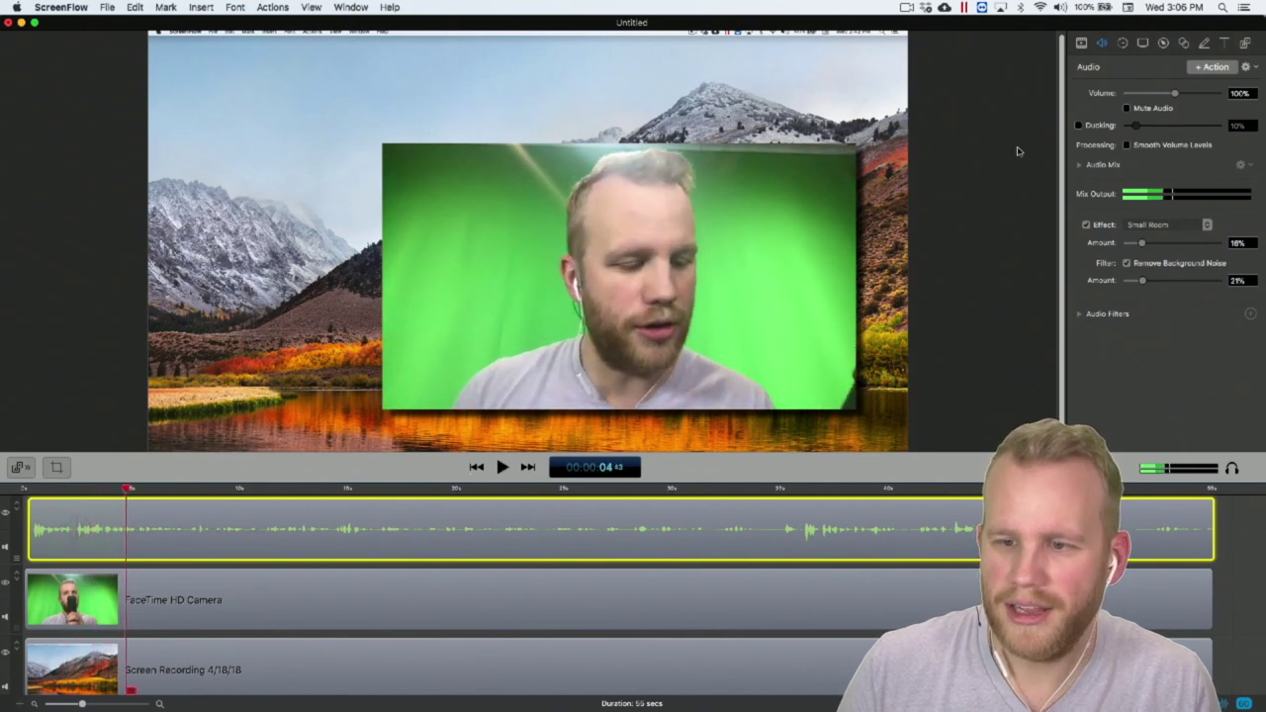
- Compare the audio with the Small Room effect off and back on, playing from the beginning each time
left_click(1086, 225)
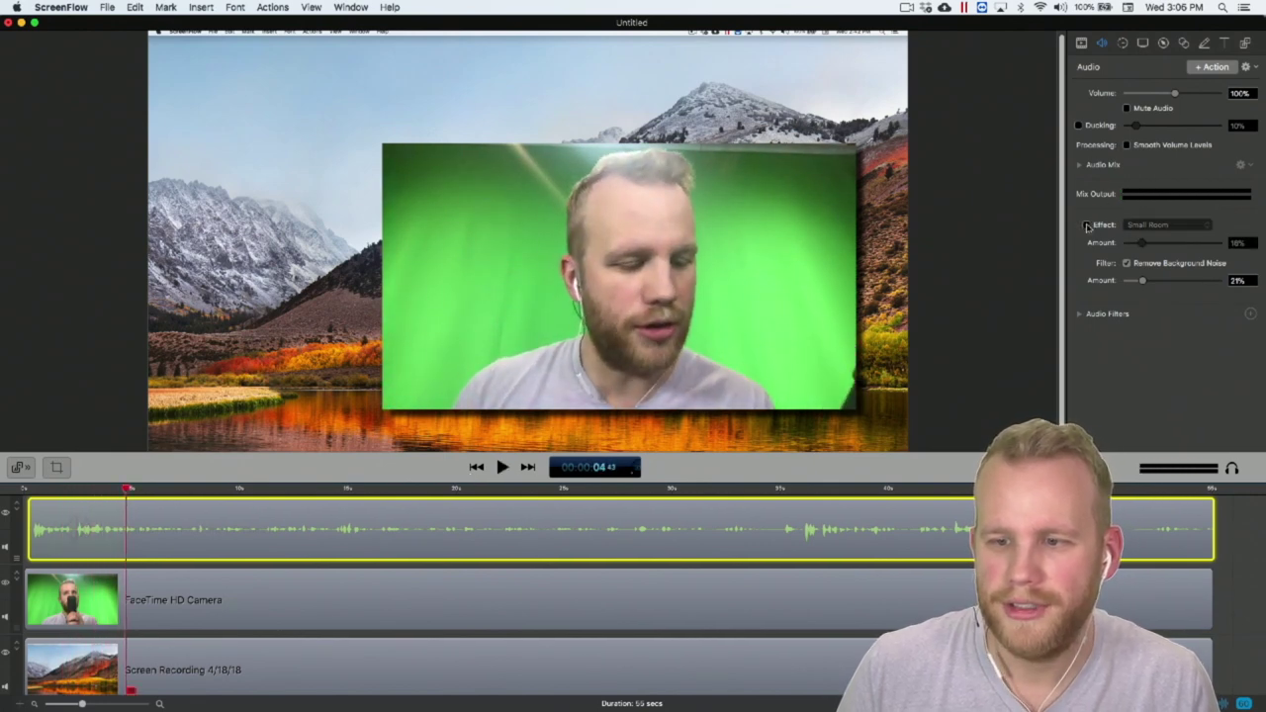
left_click(479, 469)
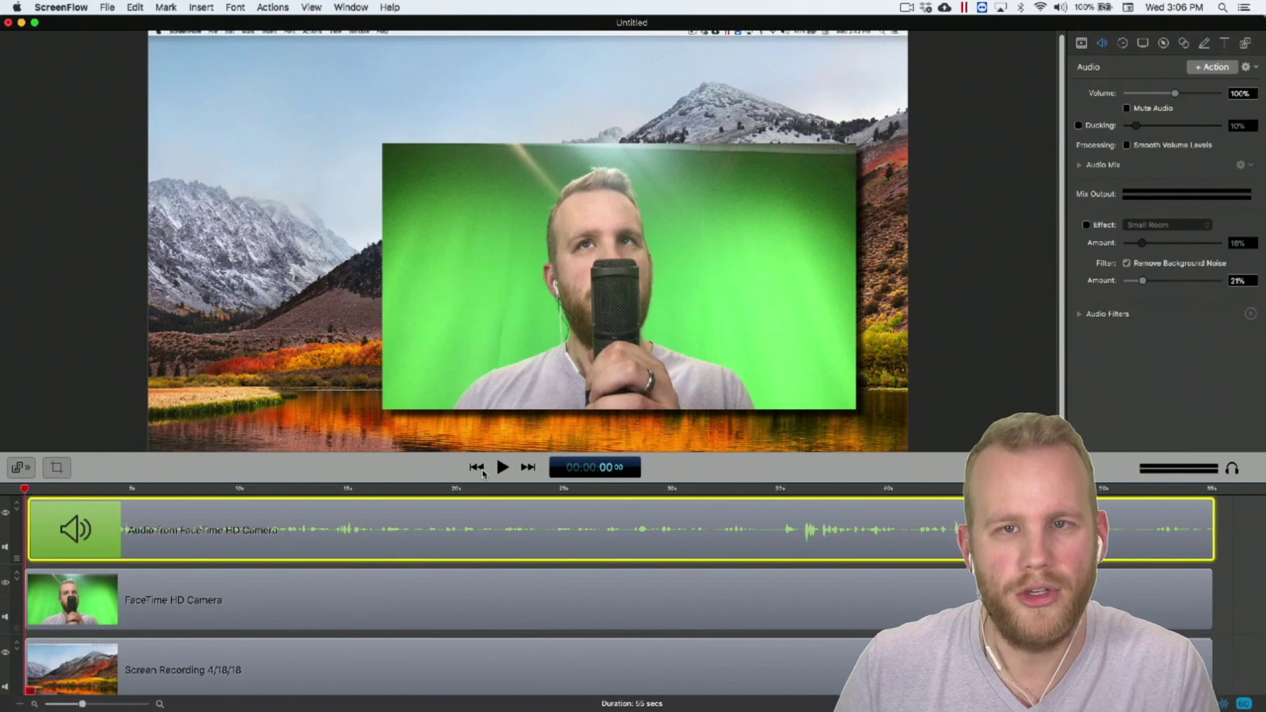
key("space")
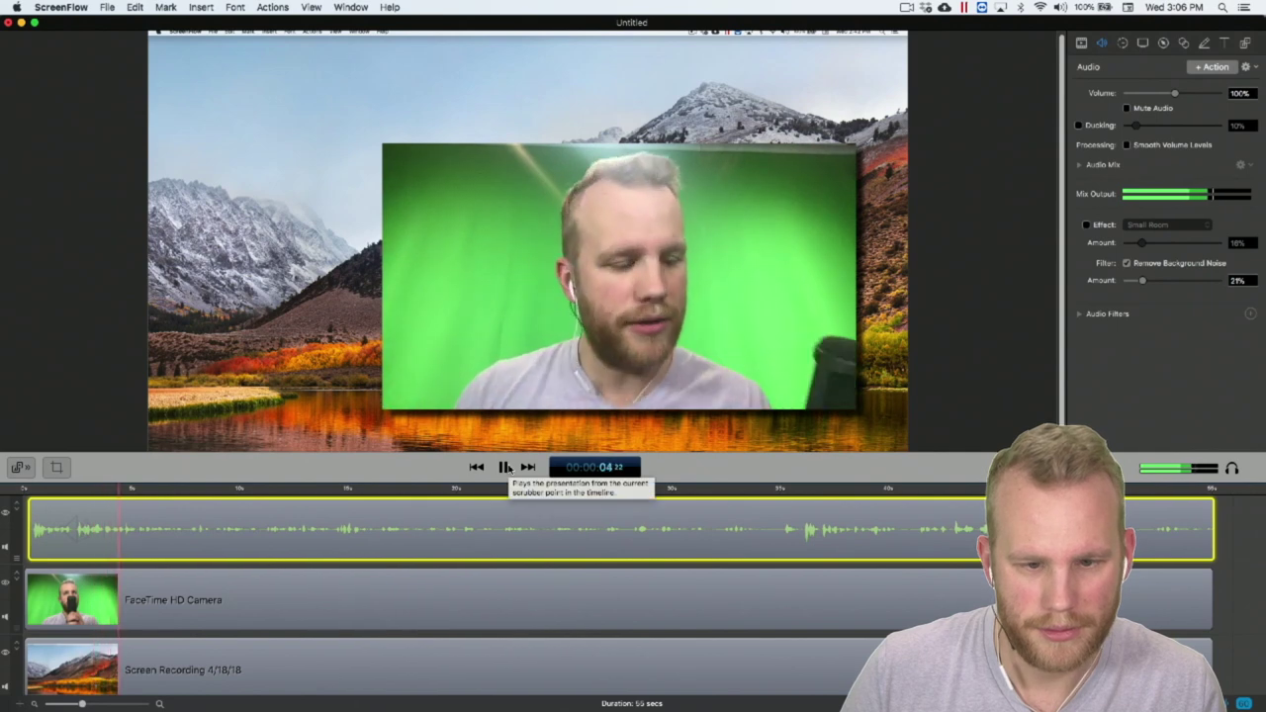
left_click(504, 467)
left_click(1086, 225)
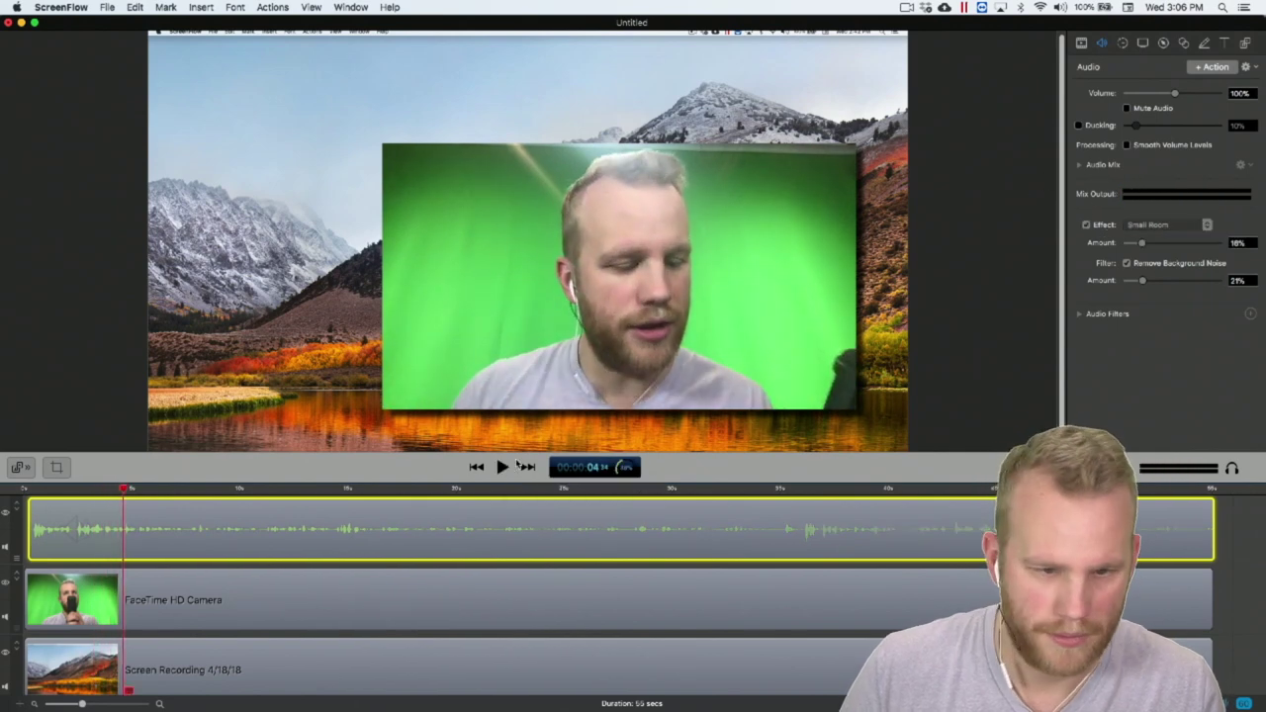
left_click(476, 467)
key("space")
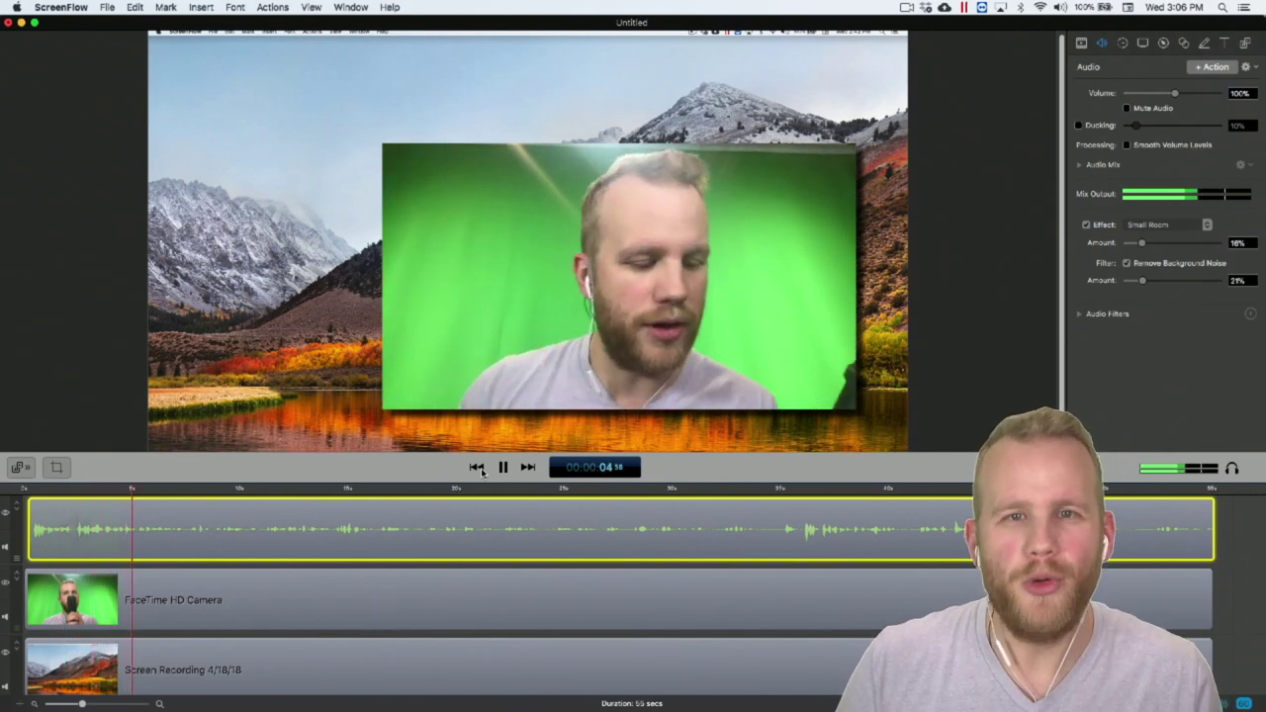
key("space")
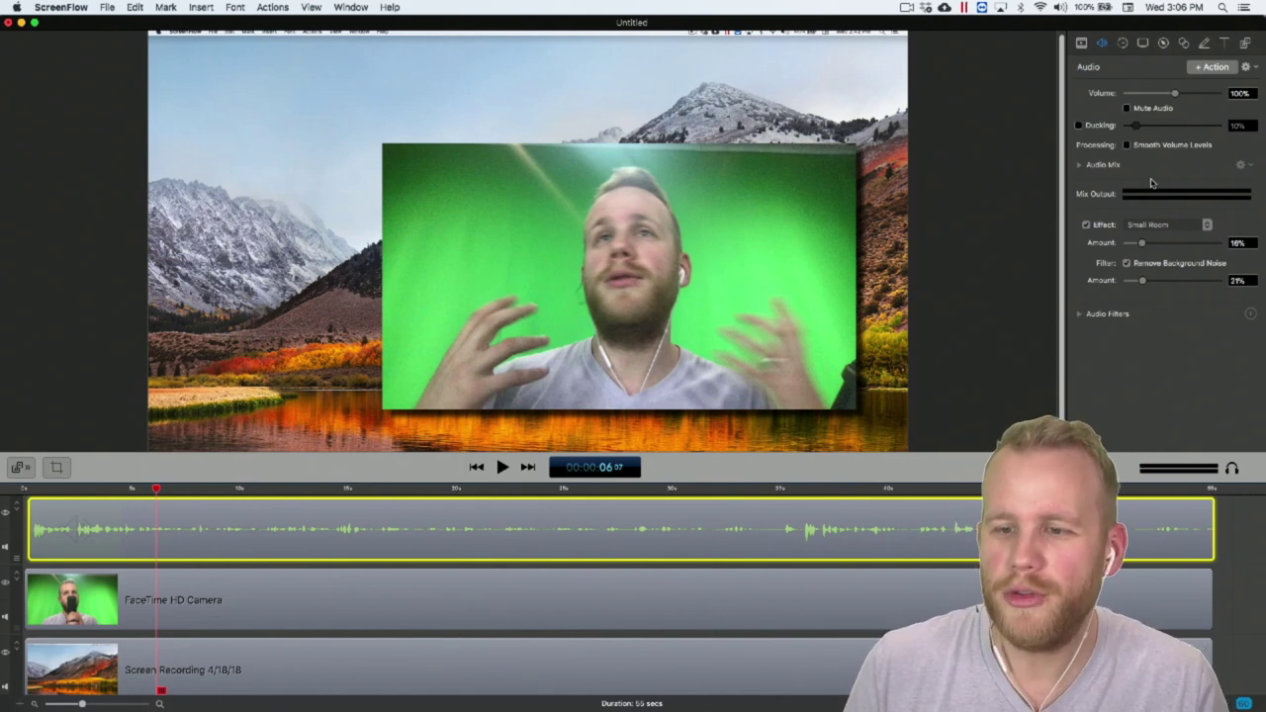
left_click(1170, 224)
left_click(1159, 226)
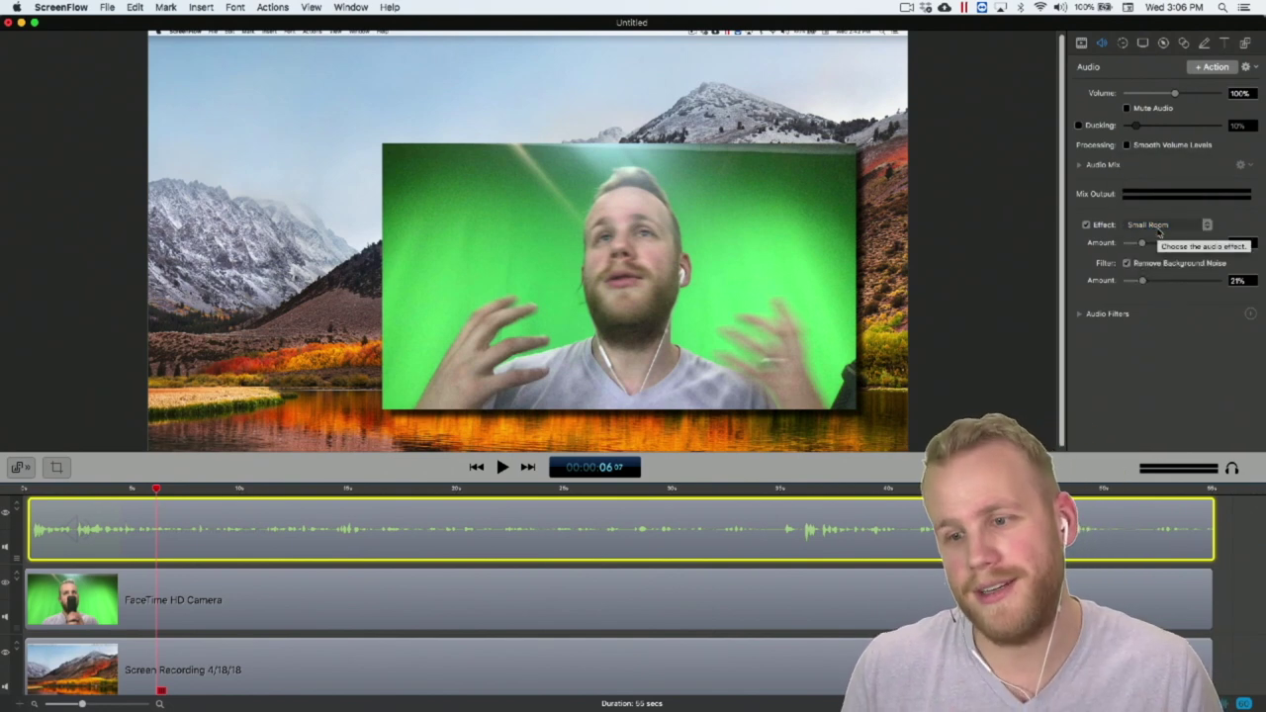
- Expand Audio Filters and look through the Apple audio unit filters available to add
left_click(1080, 314)
left_click(1250, 313)
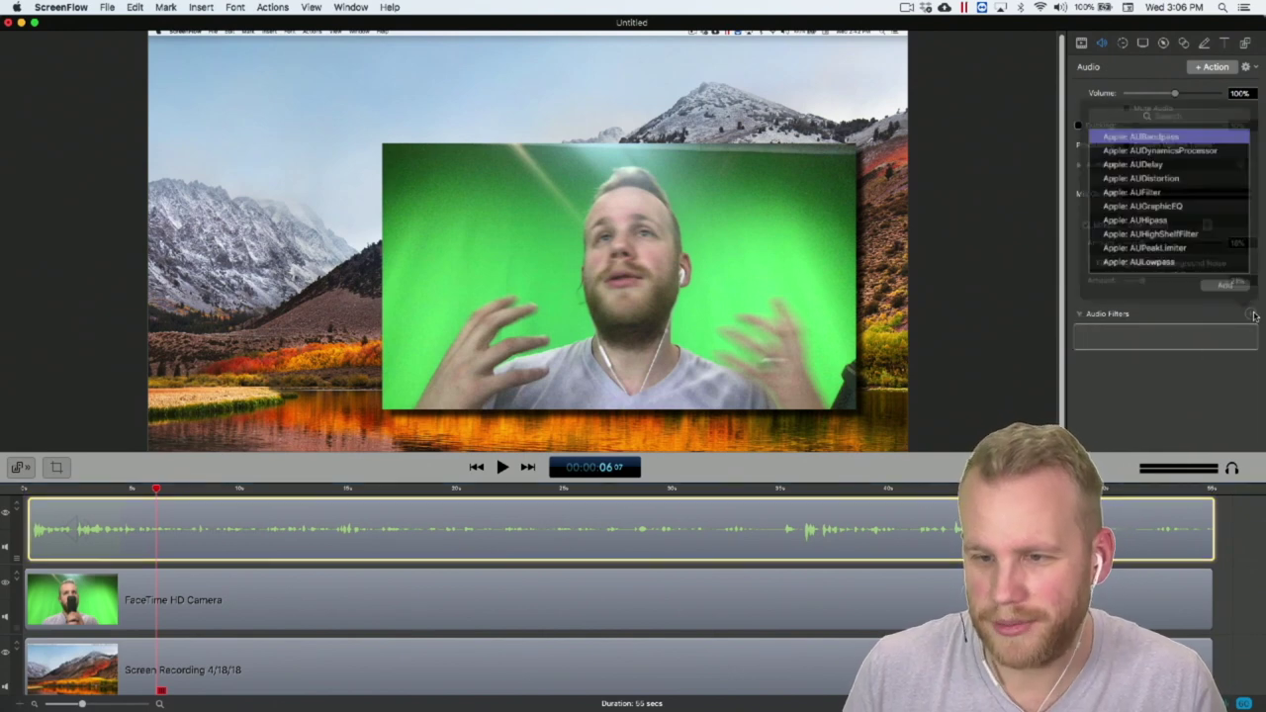
scroll(1193, 214, "down", 3)
scroll(1193, 213, "down", 3)
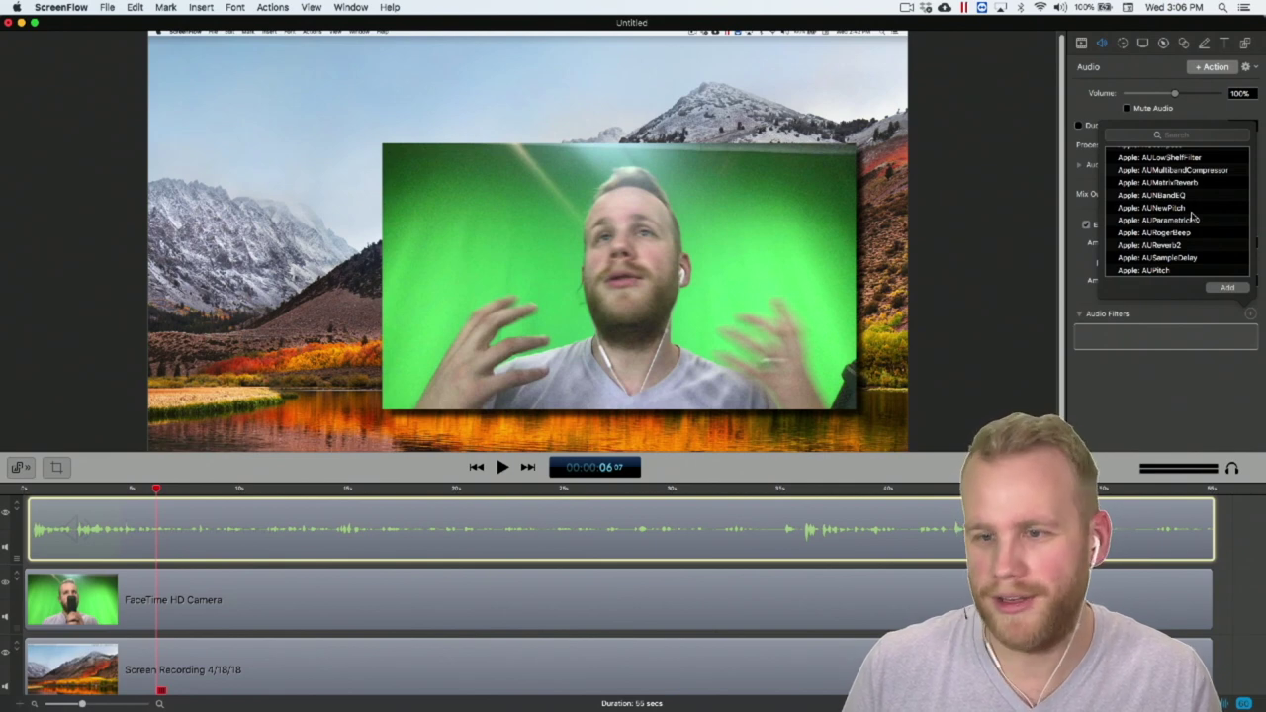
scroll(1193, 216, "up", 3)
scroll(1193, 210, "down", 3)
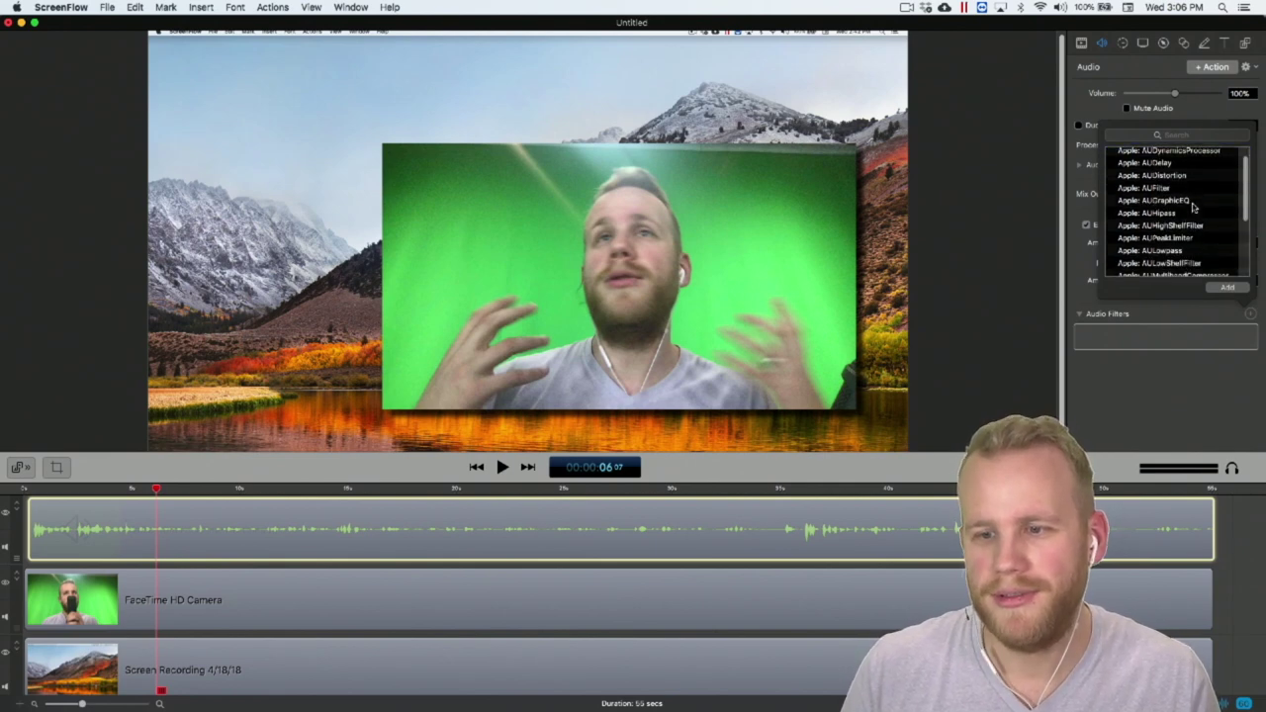
scroll(1192, 207, "up", 5)
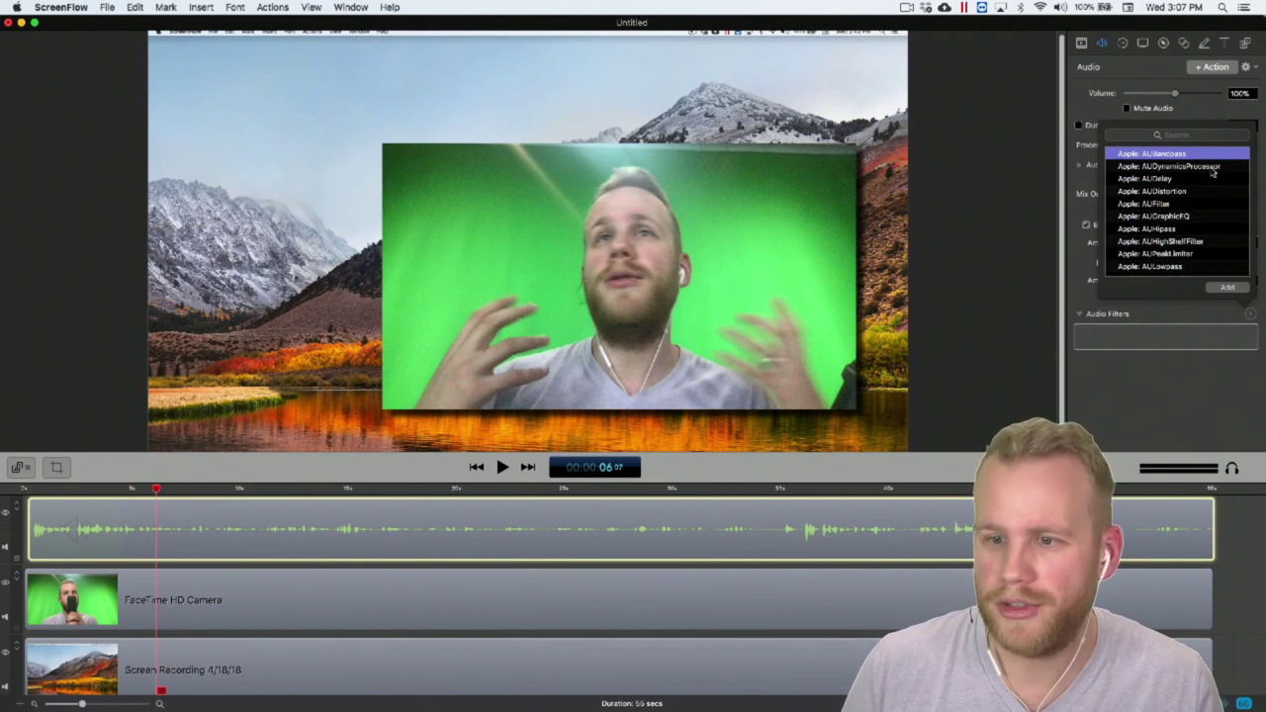
- Add the Apple: AUDynamicsProcessor audio filter to the selected audio clip and show its custom UI
left_click(1212, 170)
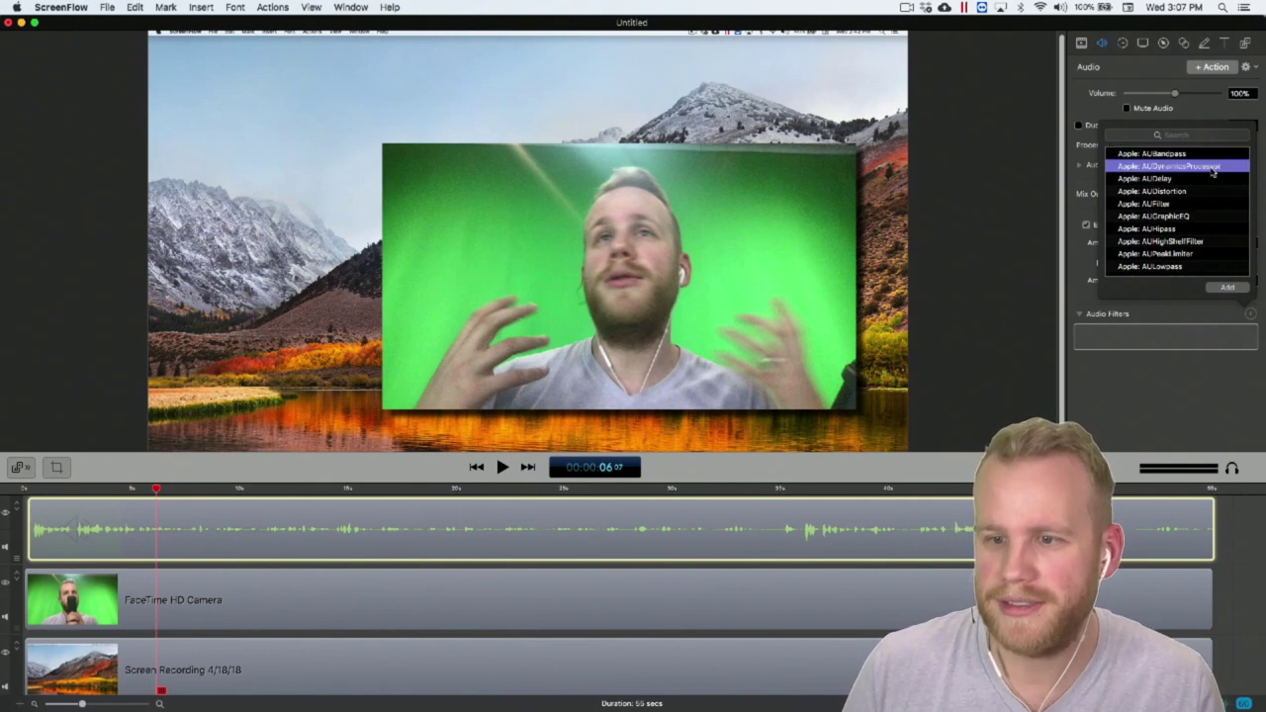
left_click(1226, 289)
left_click(1185, 355)
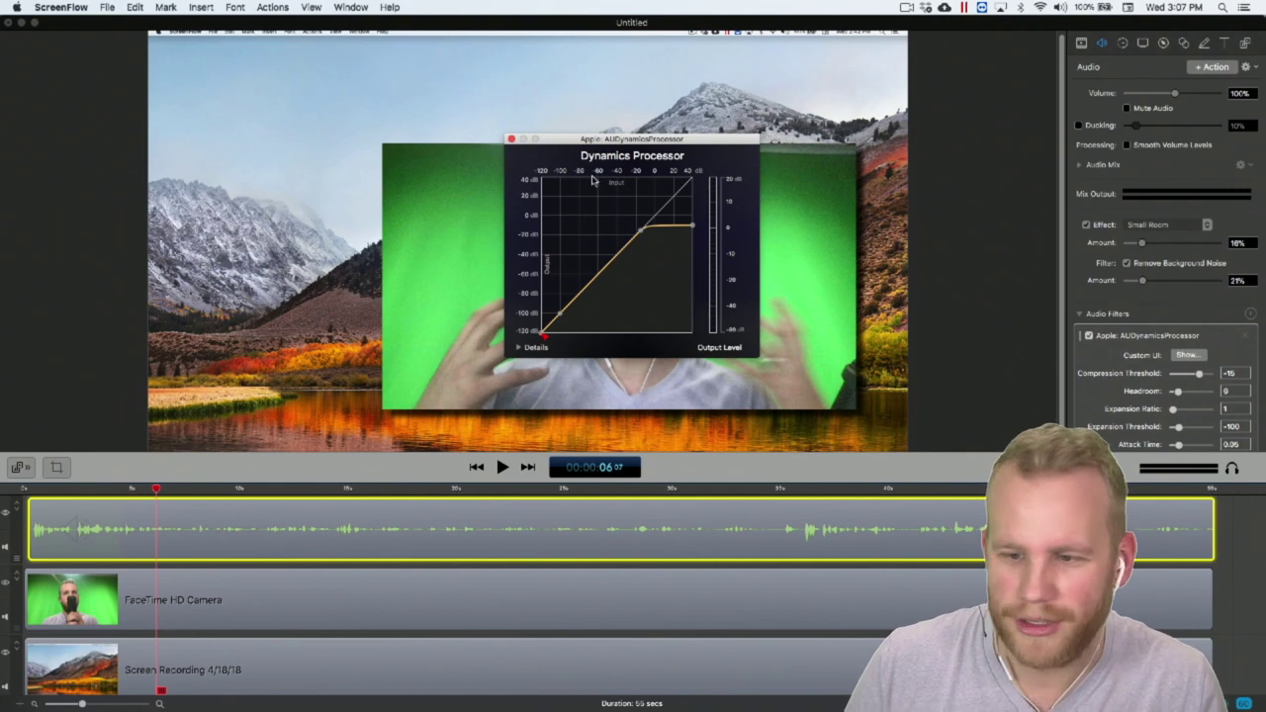
- Try the Dynamics Processor's Master Gain at 40 and -40, and set it to 3
scroll(1165, 397, "down", 2)
scroll(1164, 398, "down", 3)
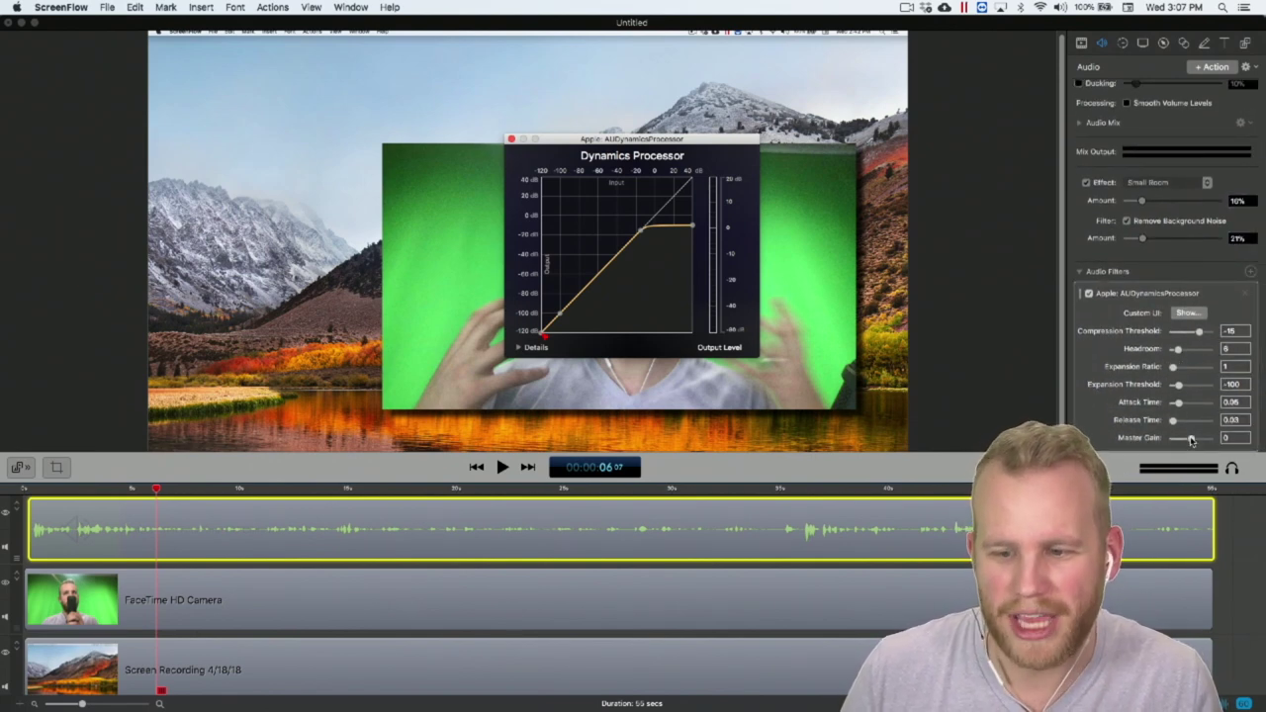
left_click_drag(1190, 437, 1209, 437)
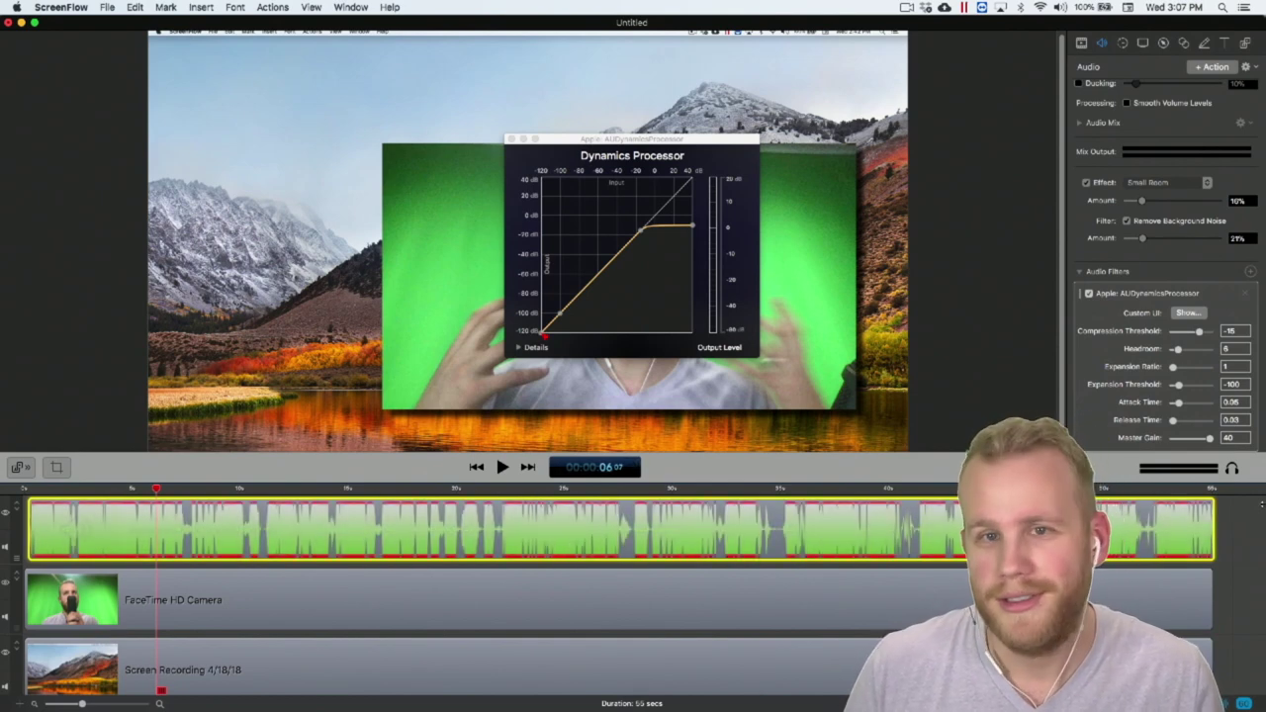
left_click_drag(1208, 437, 1172, 437)
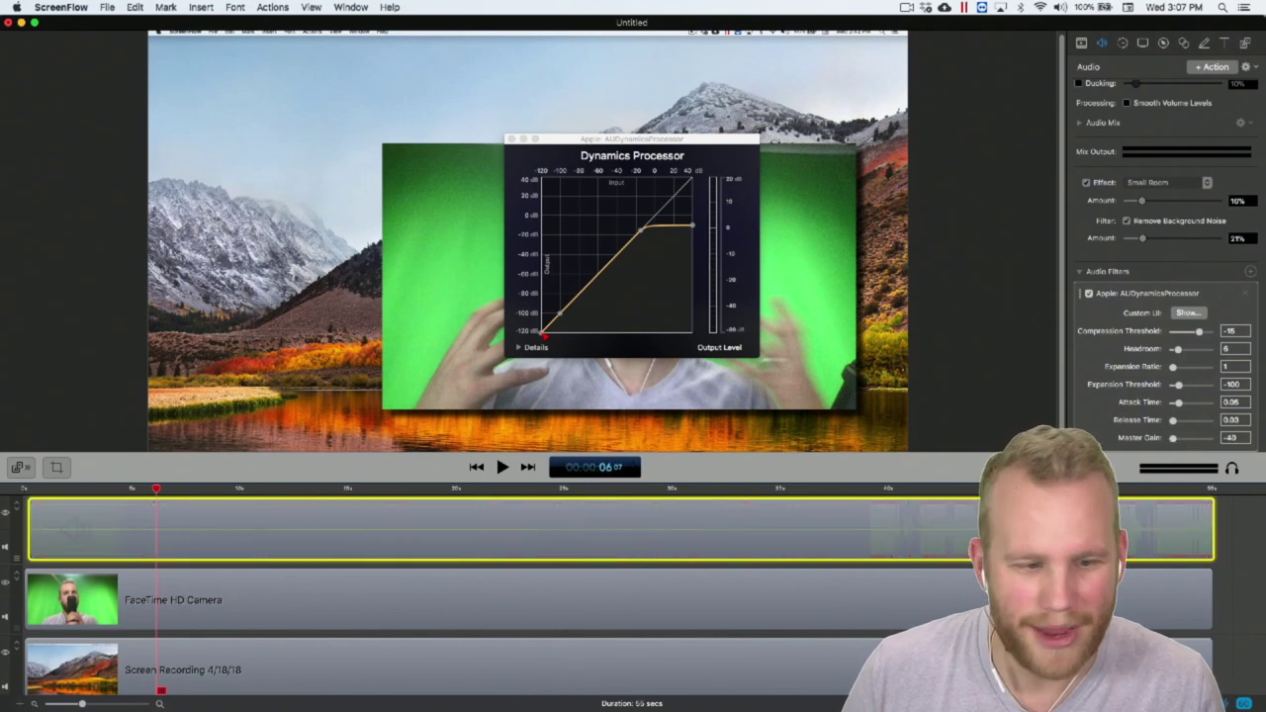
left_click_drag(1174, 438, 1192, 442)
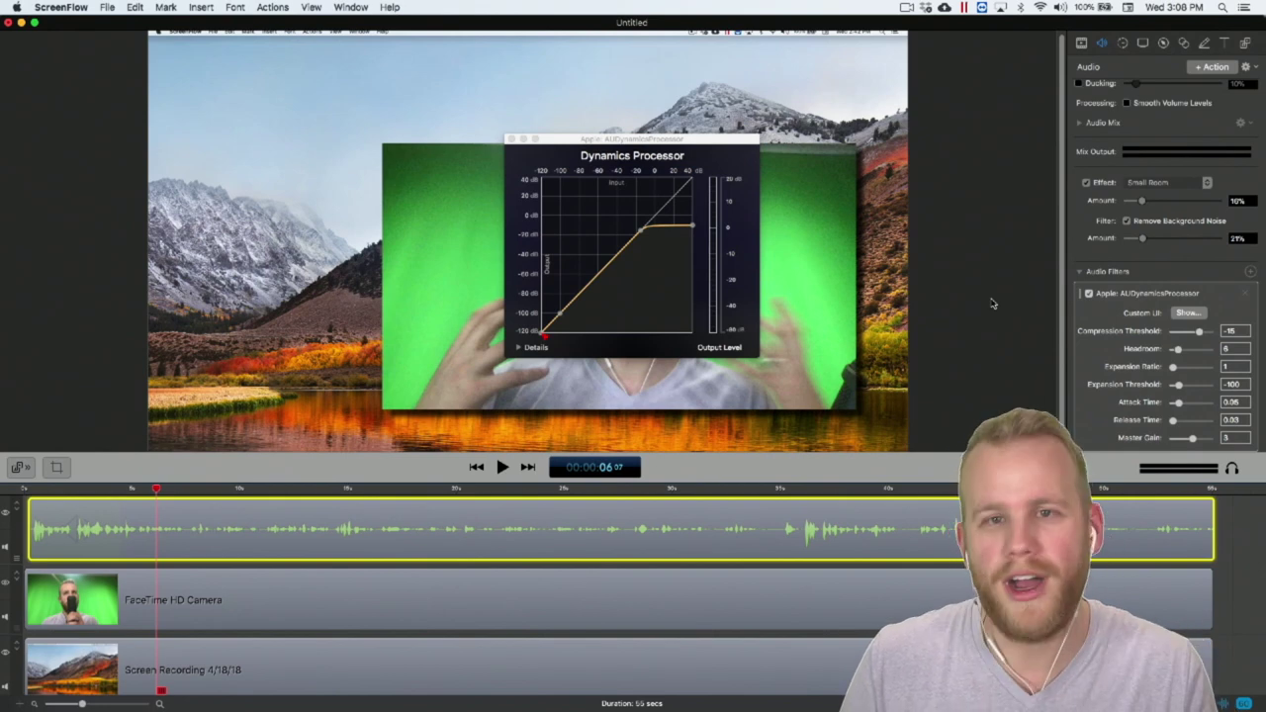
- Close the Dynamics Processor window, remove the AUDynamicsProcessor filter from the audio clip, and deselect the clip
left_click(510, 142)
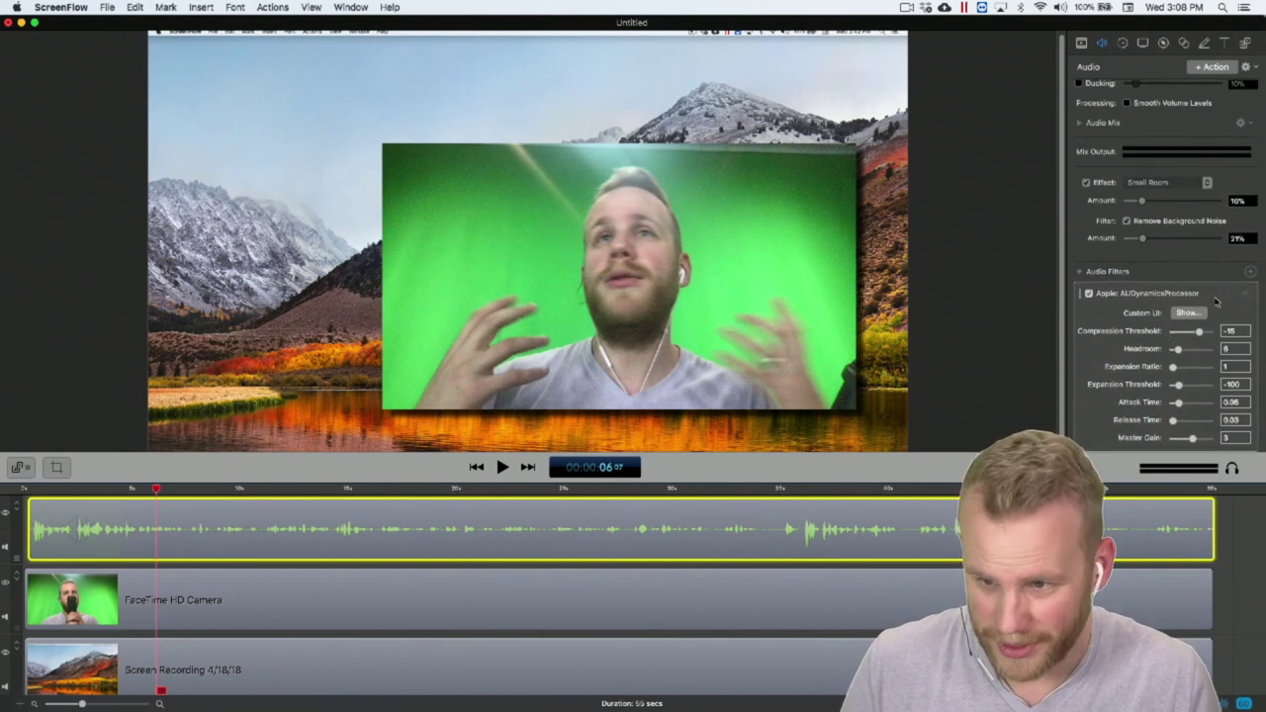
left_click(1245, 295)
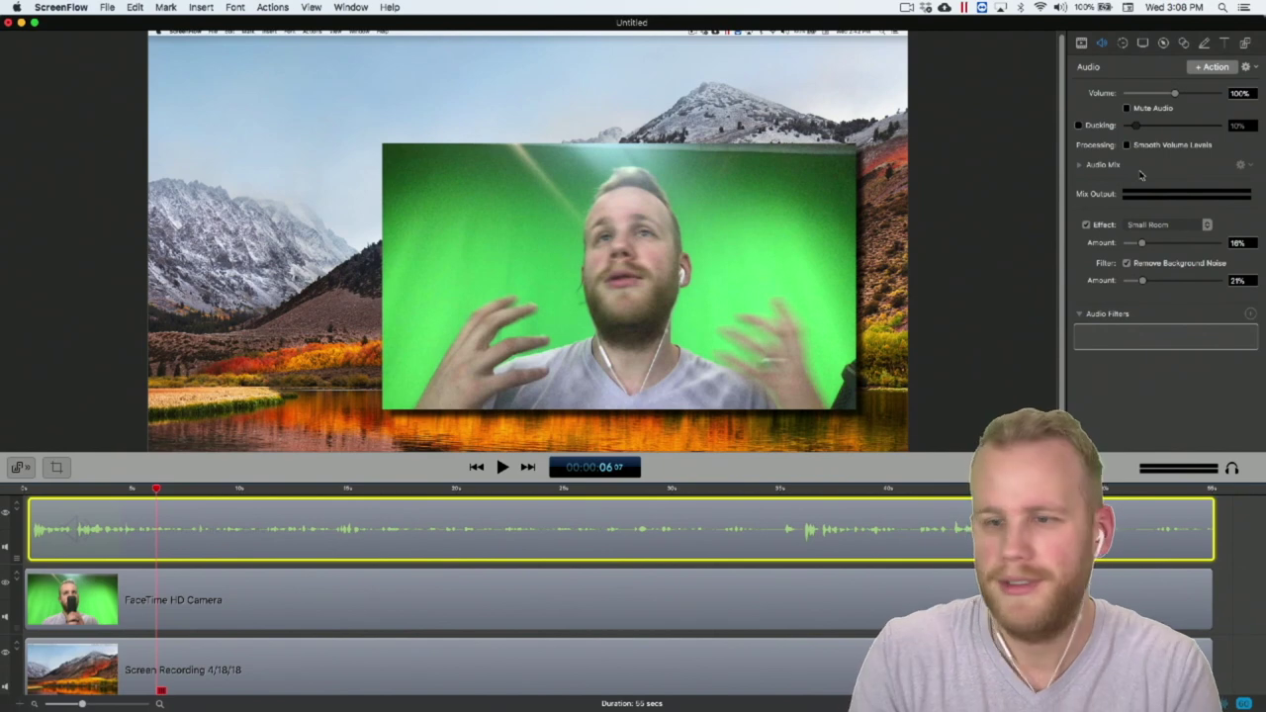
left_click(990, 272)
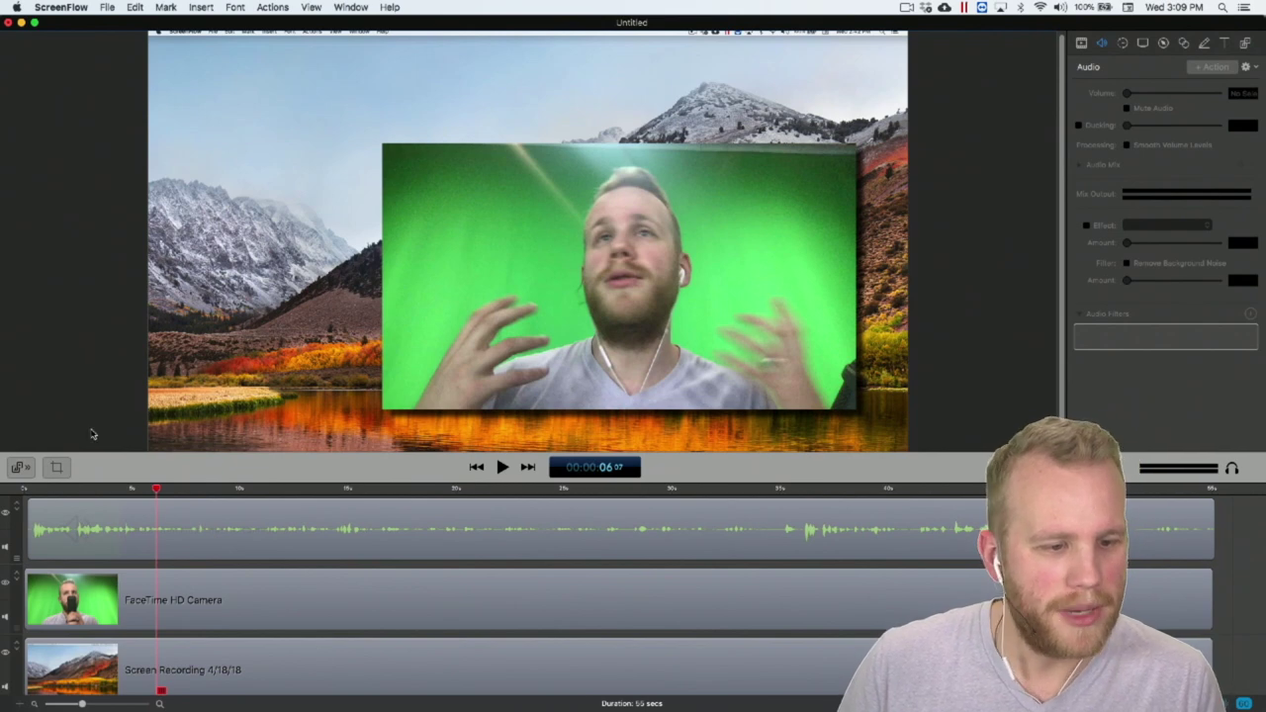
- Open the export settings and compare the Automatic and Manual types, leaving the type on Manual
left_click(106, 8)
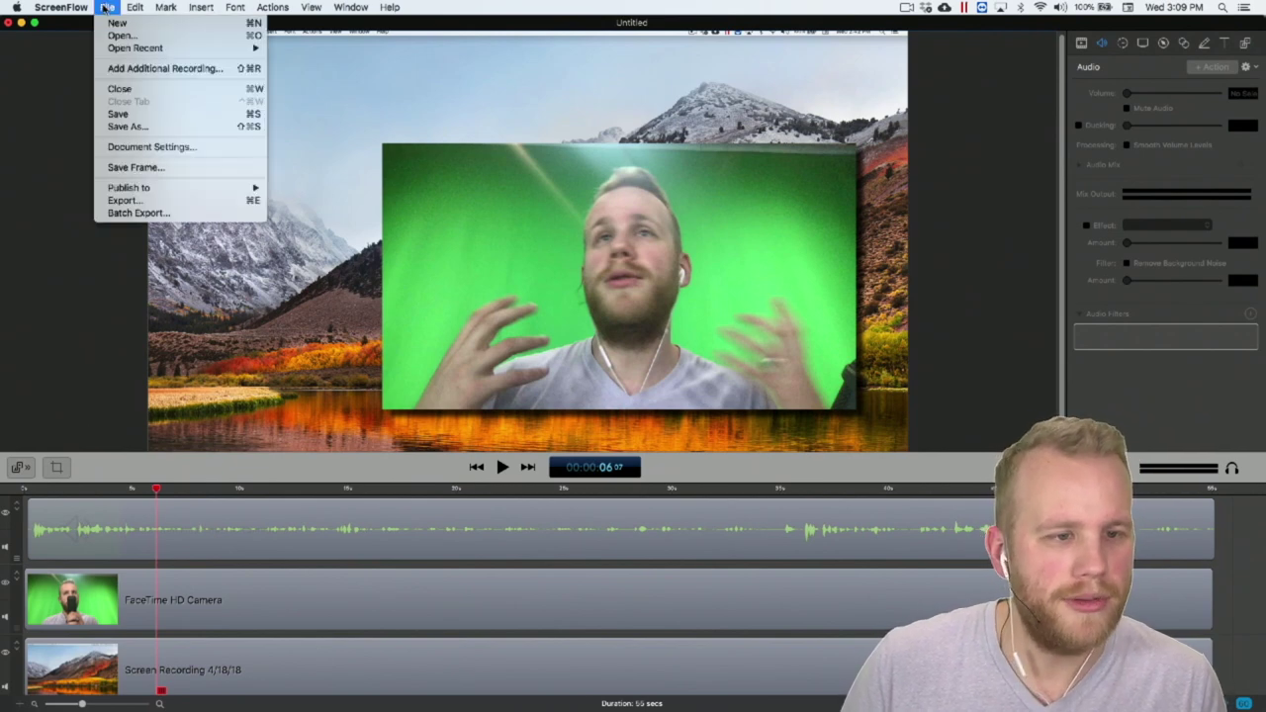
left_click(124, 200)
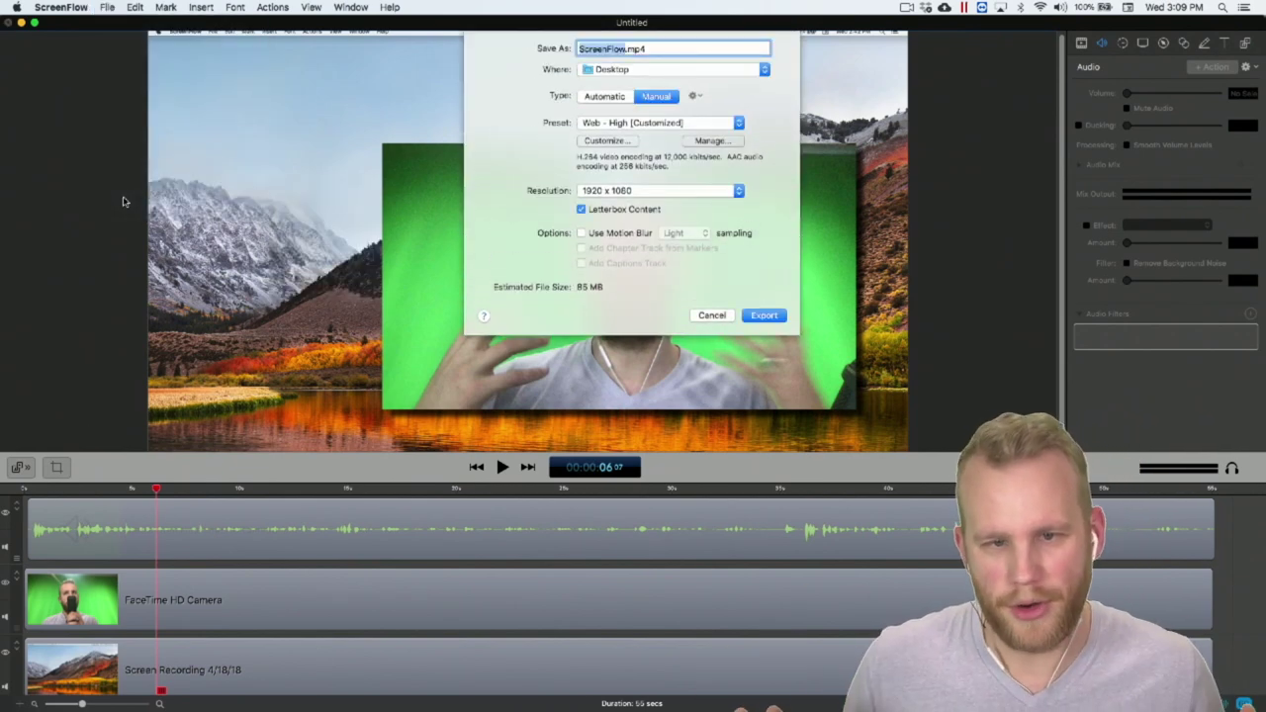
left_click(588, 98)
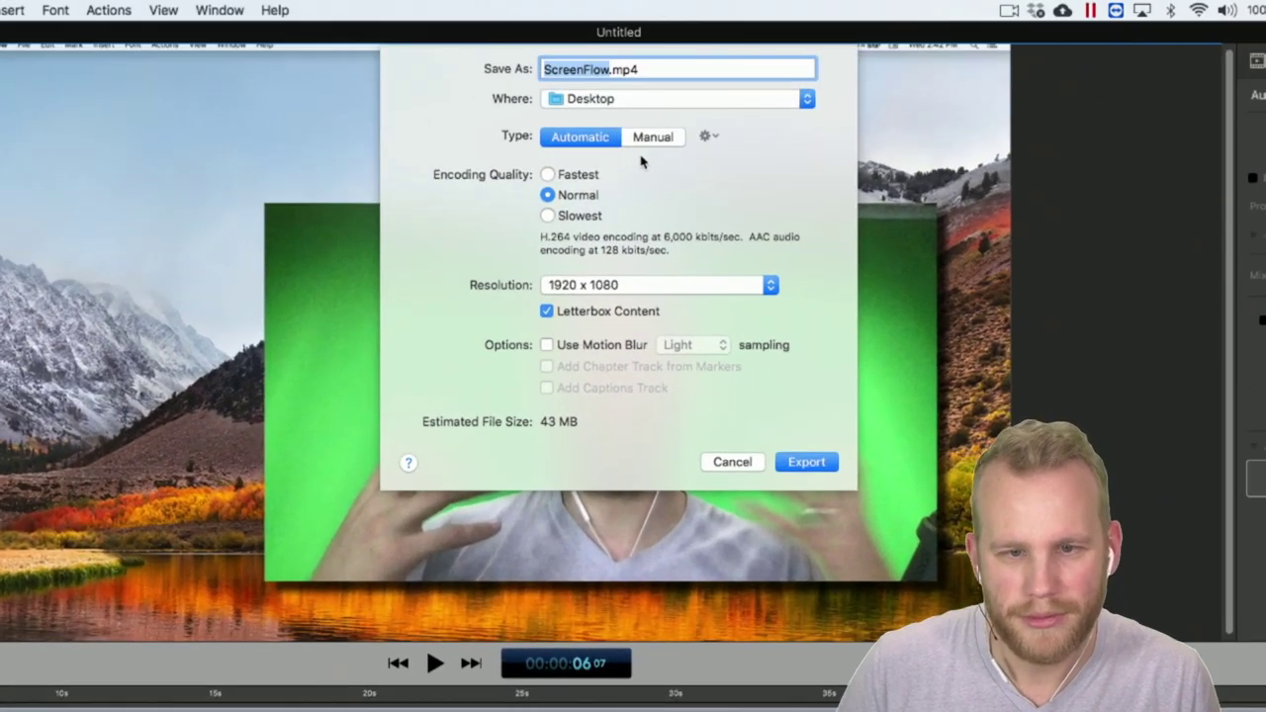
left_click(652, 70)
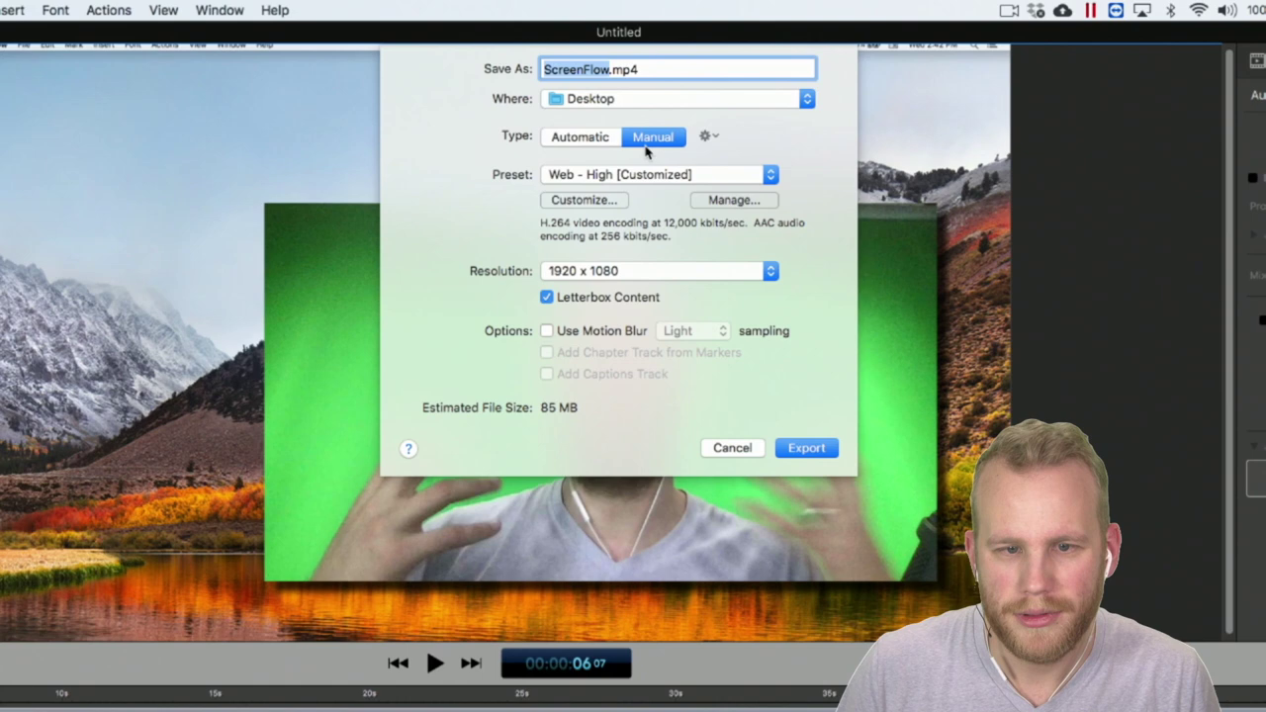
left_click(591, 139)
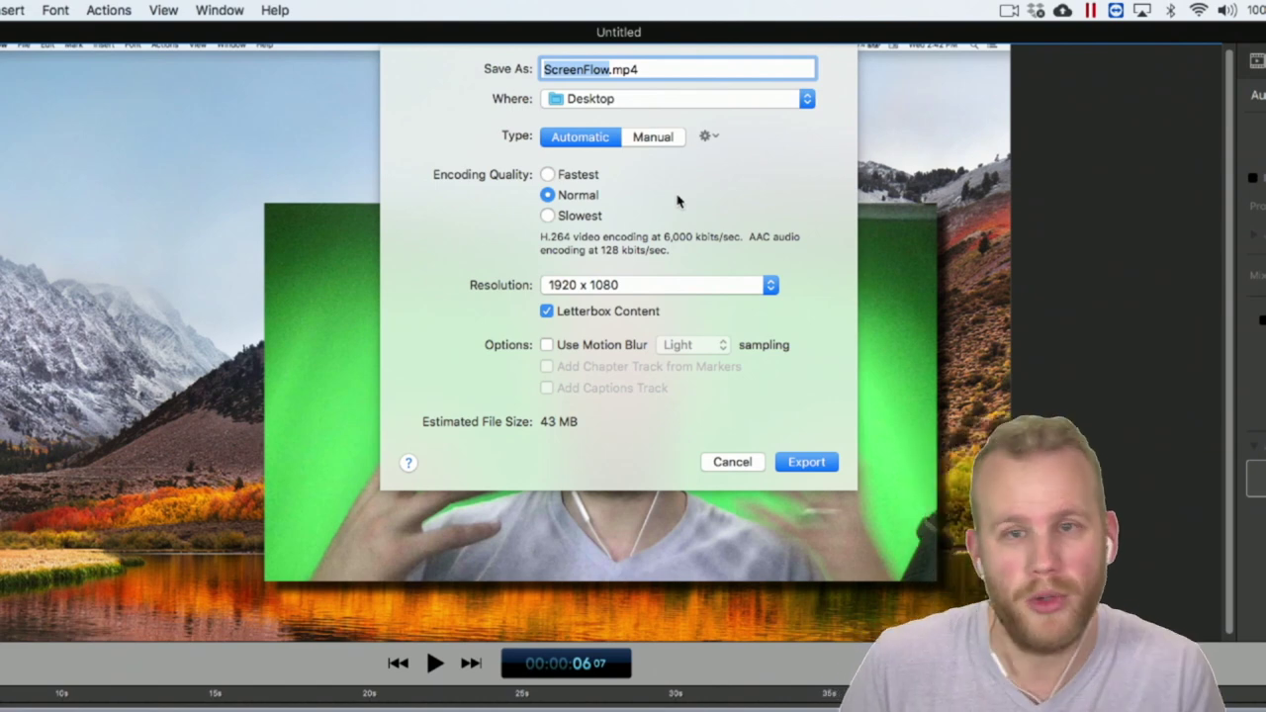
left_click(661, 141)
- Look through the default-settings options and the export presets, keeping Web - High [Customized]
left_click(706, 136)
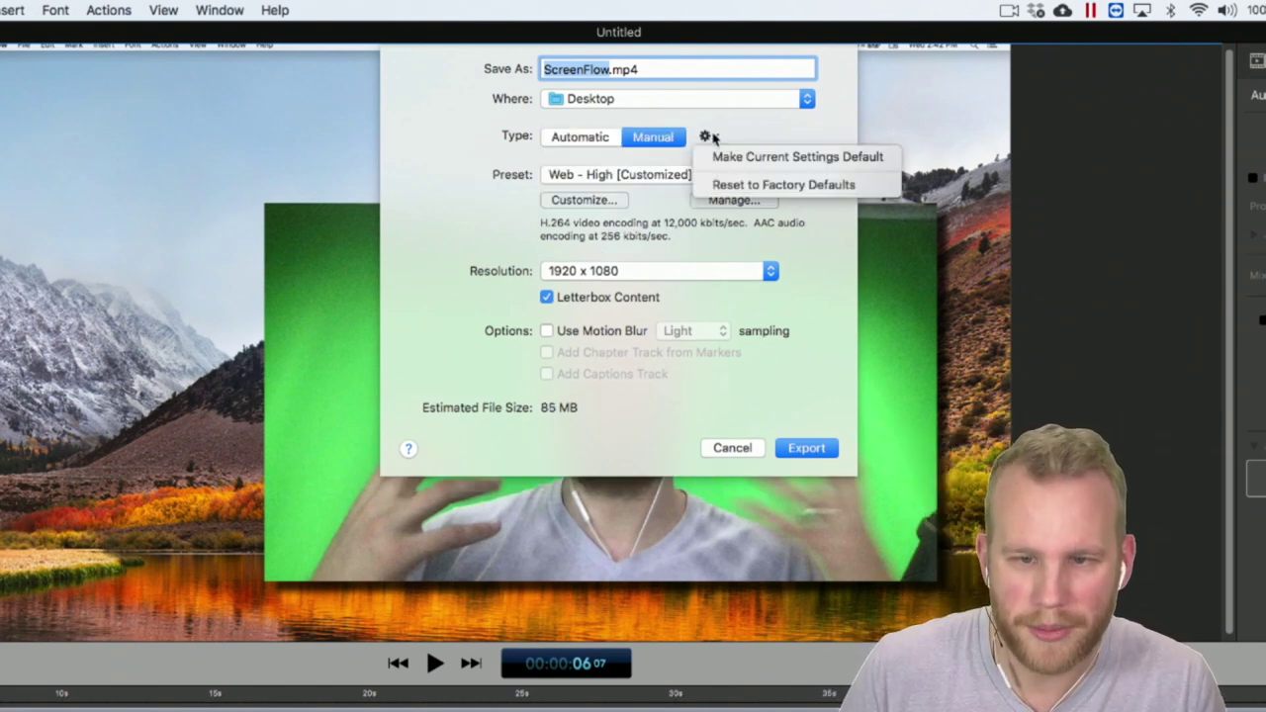
left_click(746, 126)
left_click(625, 178)
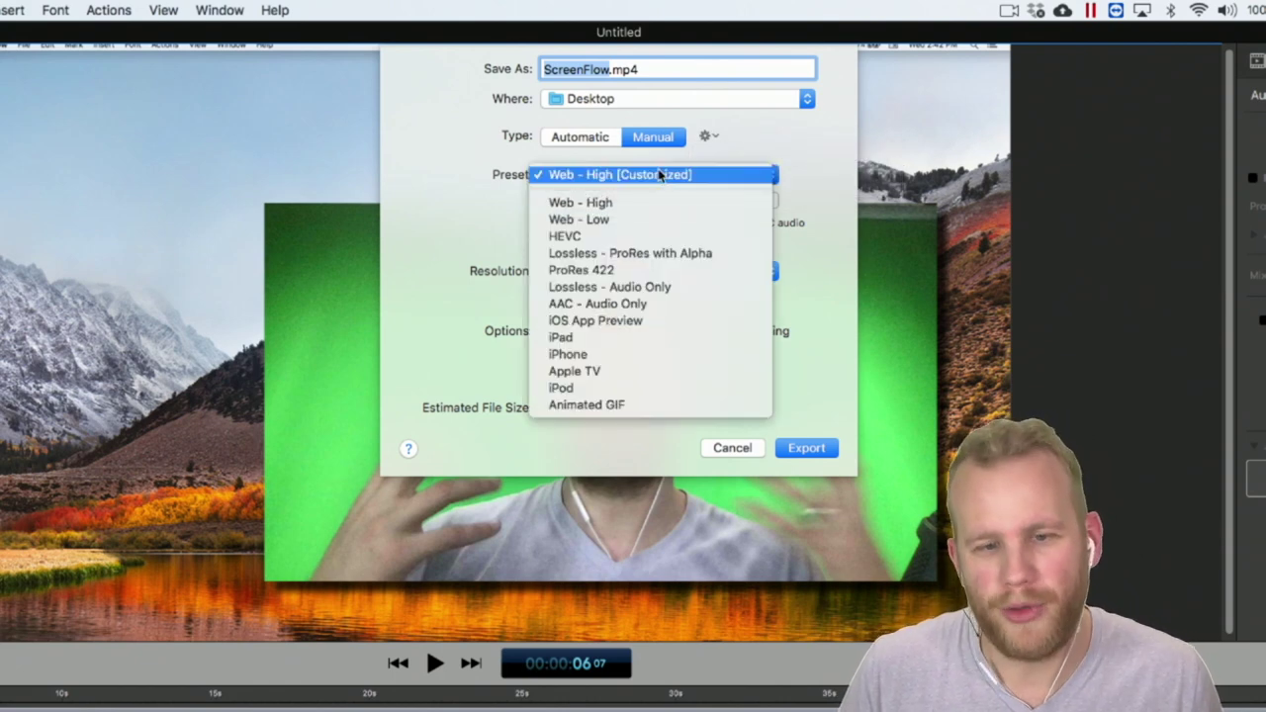
left_click(659, 175)
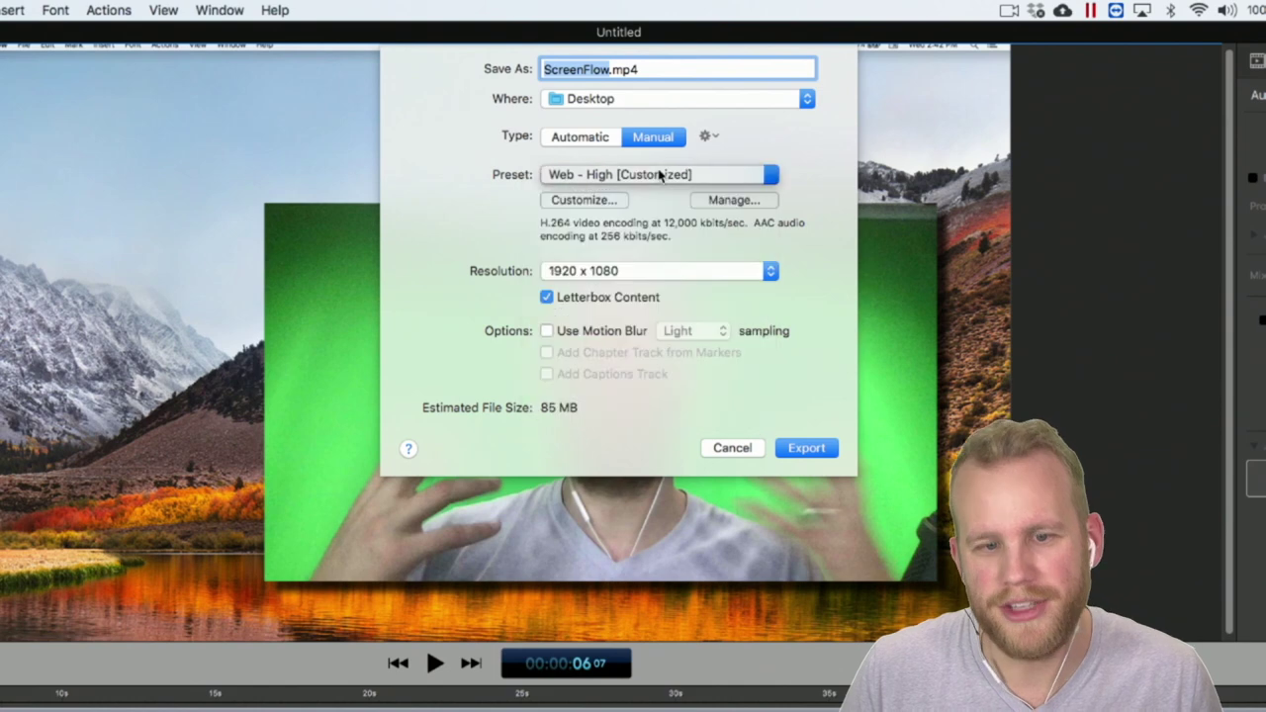
- Customize the export preset to leave out H.264 Video, trying Mono and returning the AAC Audio channels to Stereo
left_click(617, 202)
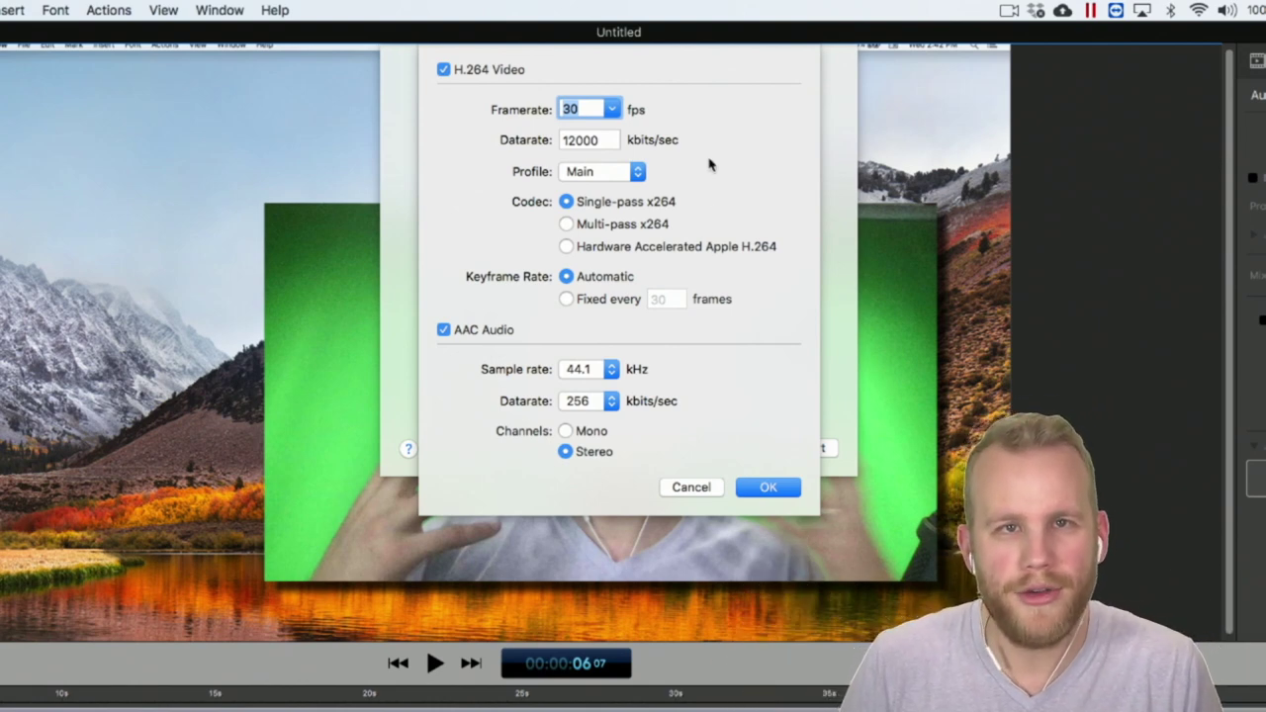
left_click(450, 69)
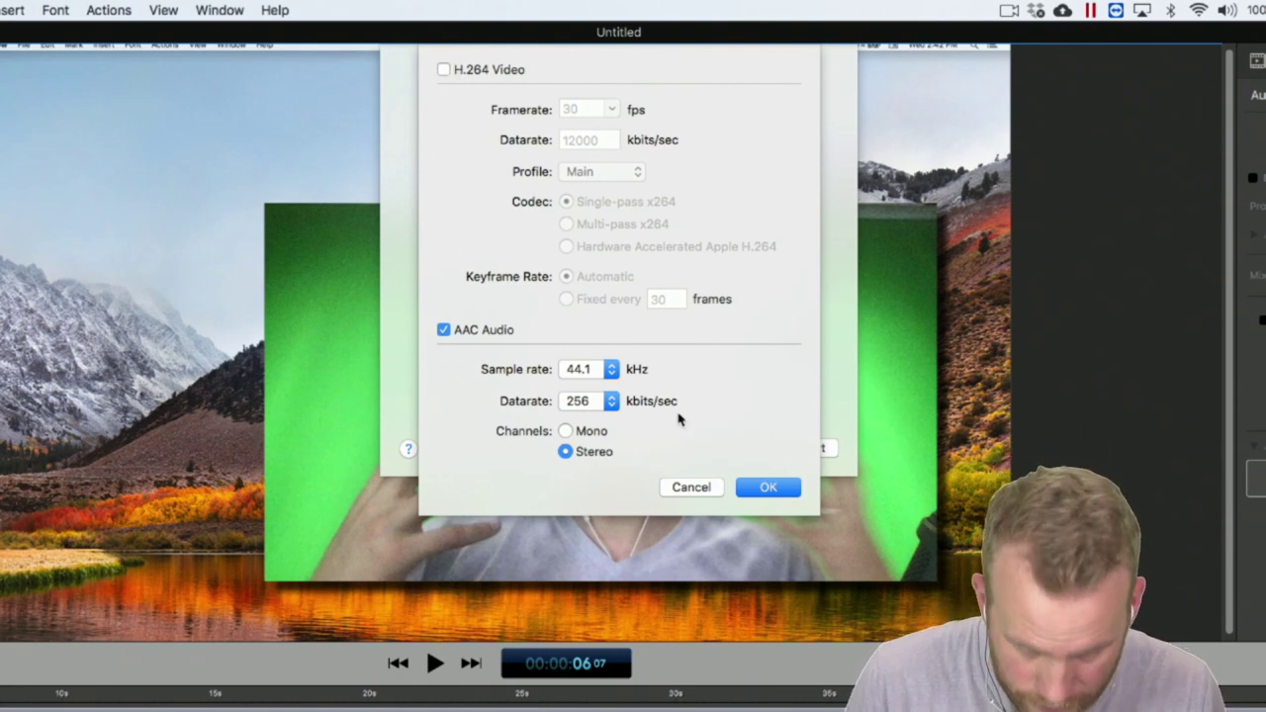
left_click(563, 433)
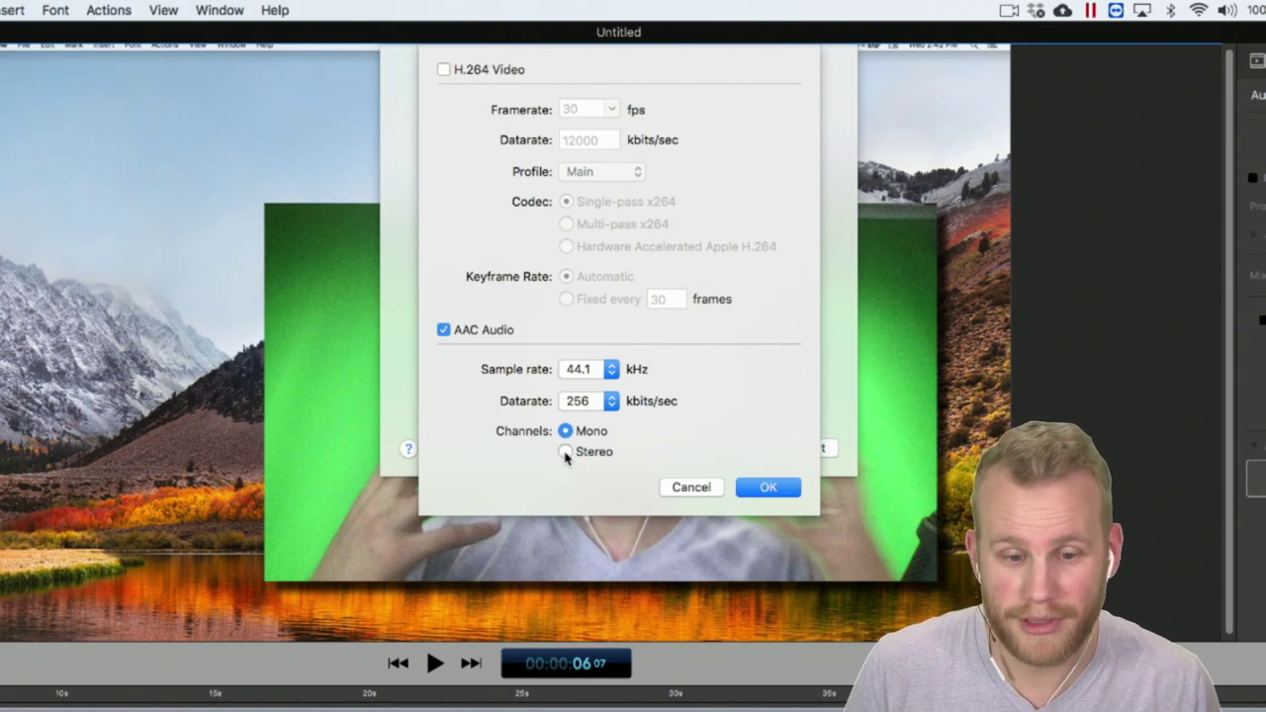
left_click(566, 453)
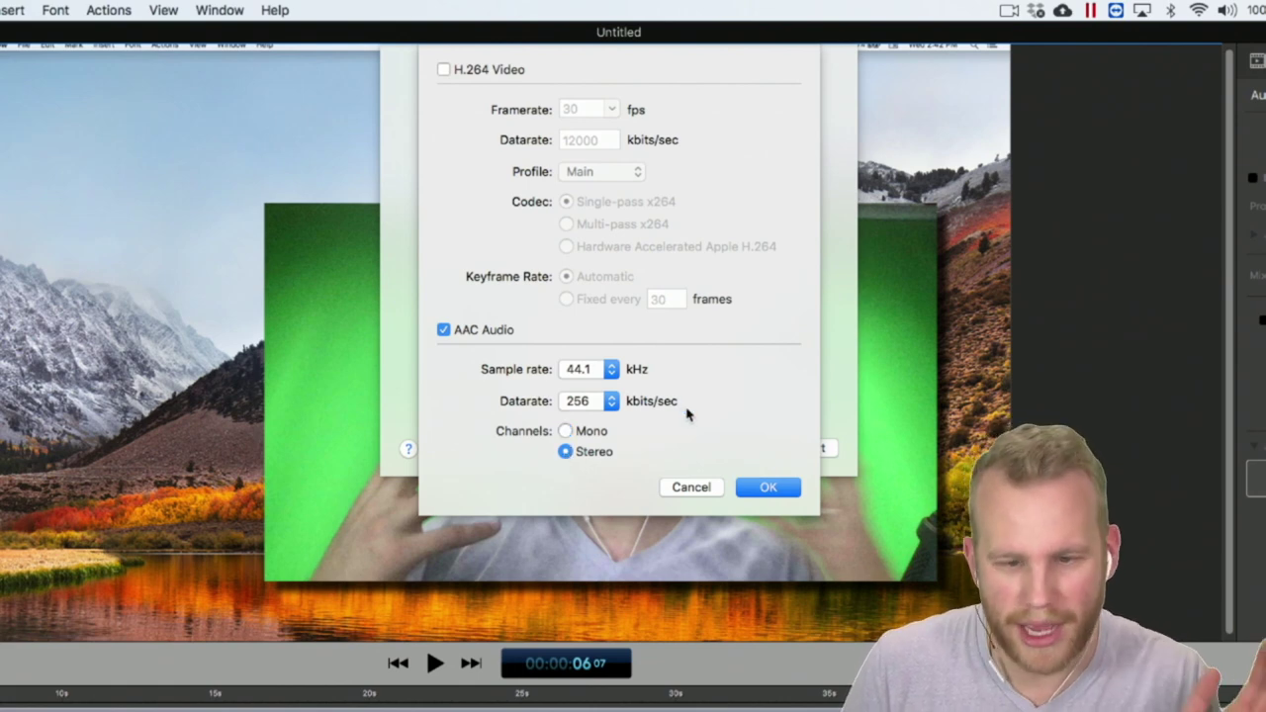
- Examine the AAC data rate and sample rate choices, keeping 256 kbits/sec and 44.1 kHz
left_click(610, 402)
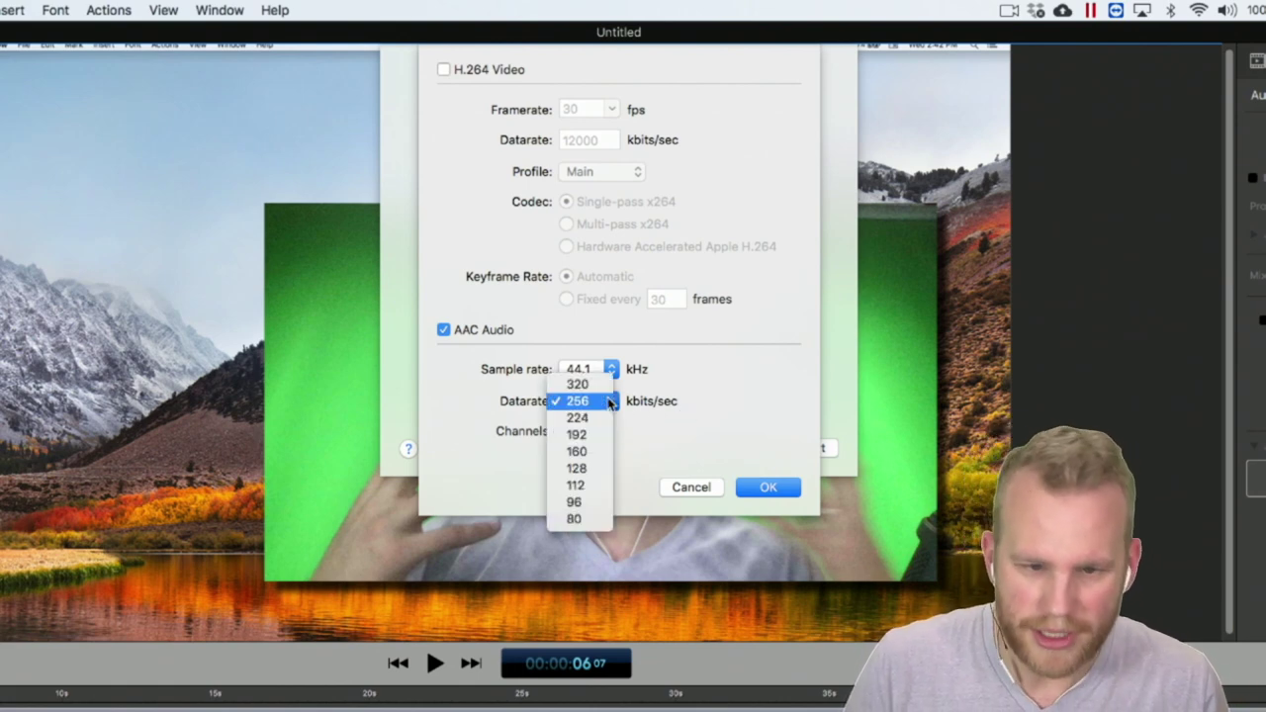
left_click(610, 401)
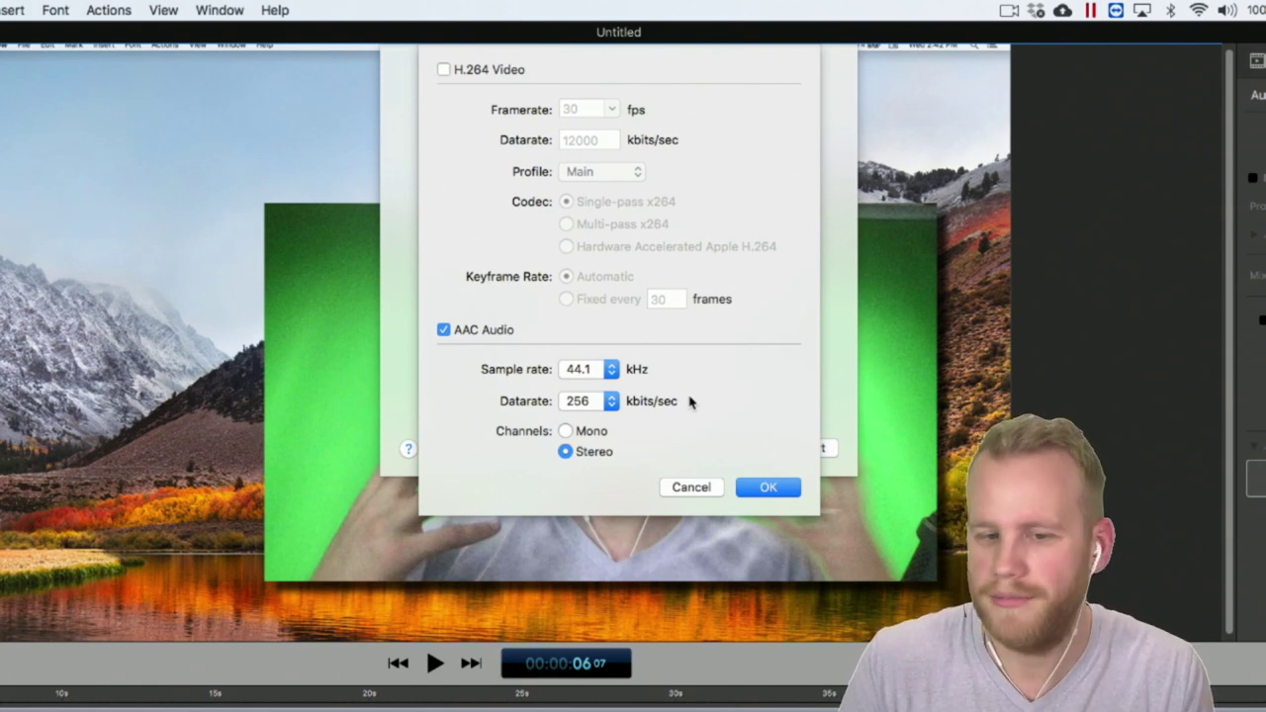
left_click(609, 371)
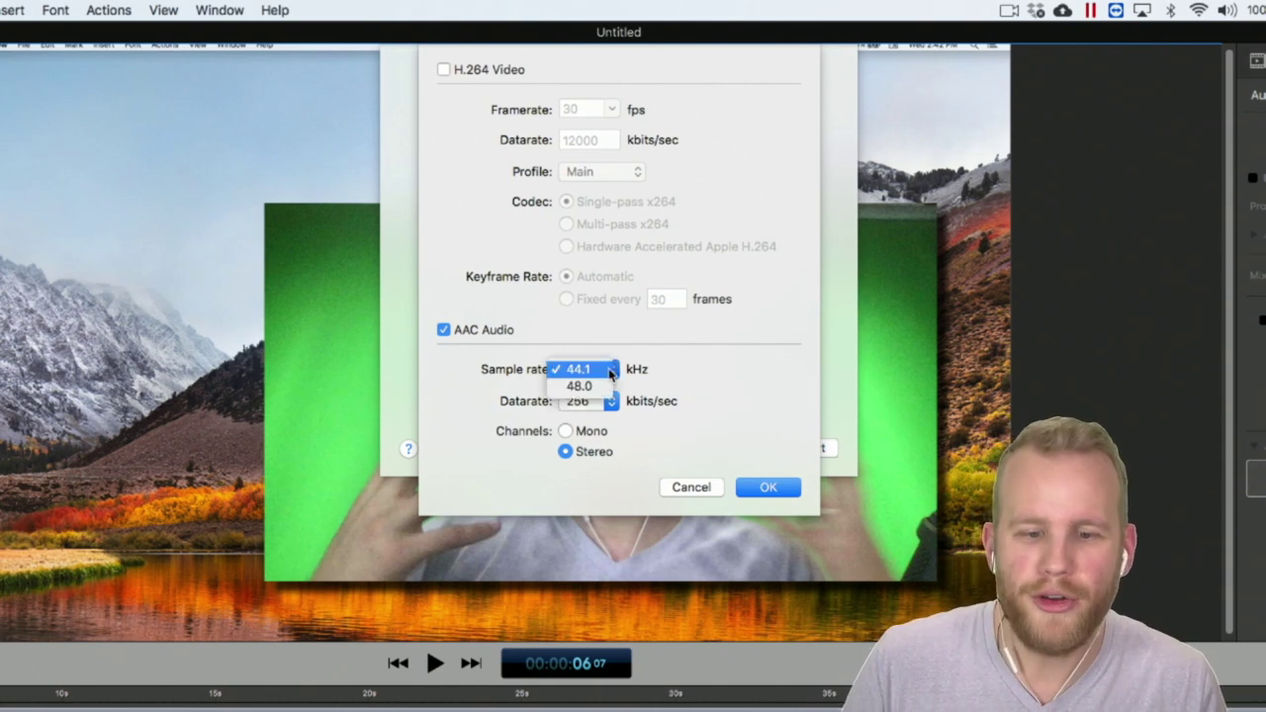
left_click(668, 378)
left_click(613, 400)
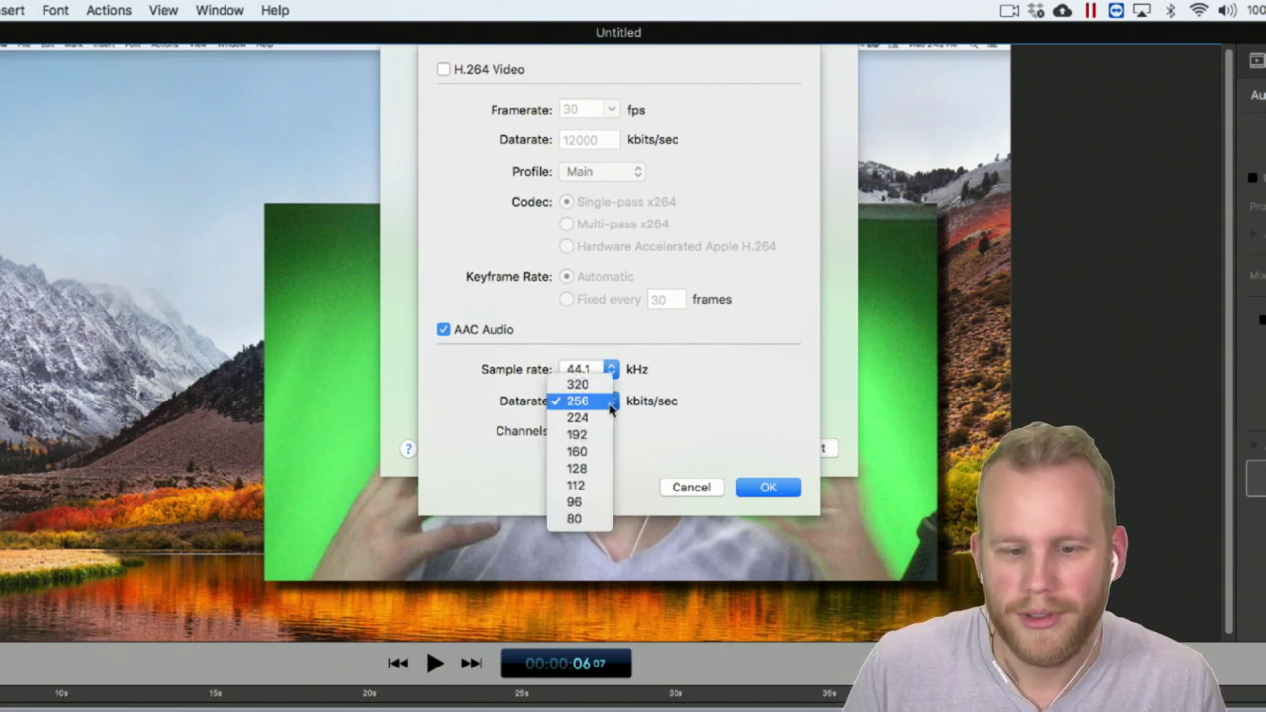
left_click(745, 394)
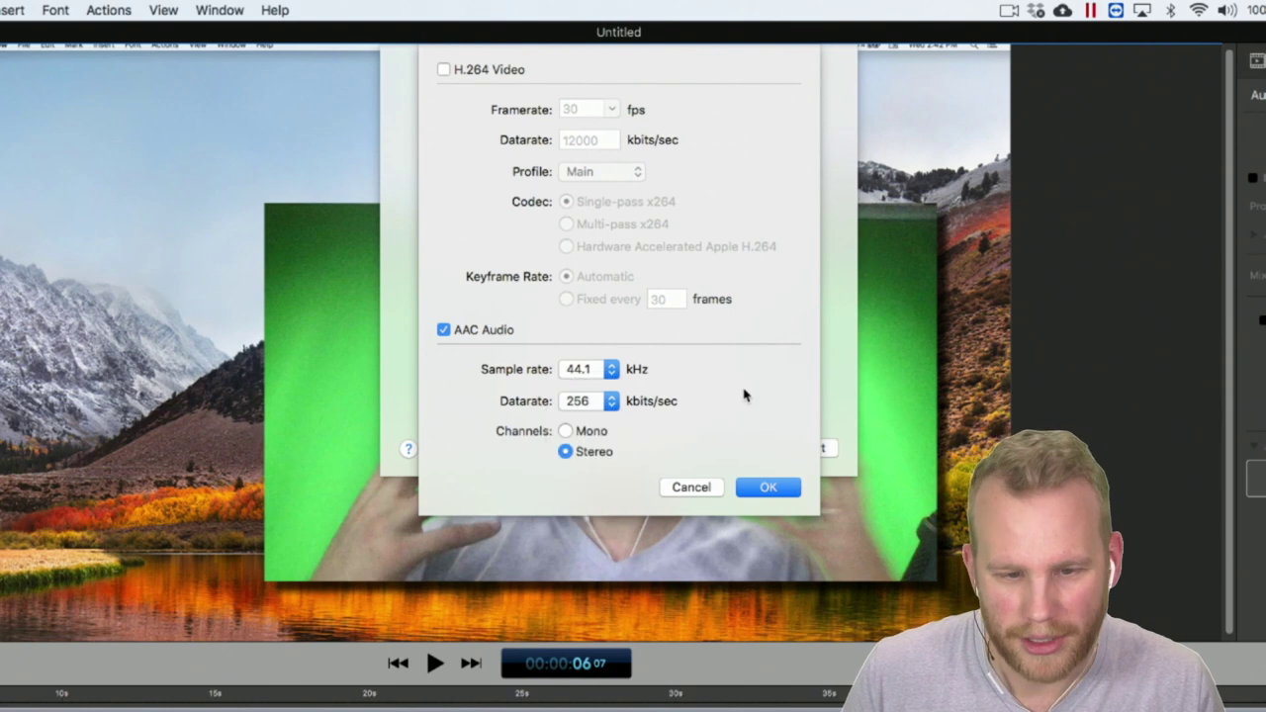
- Apply the audio-only encoding settings and export the project to the Desktop as "audio test.mp4"
left_click(764, 485)
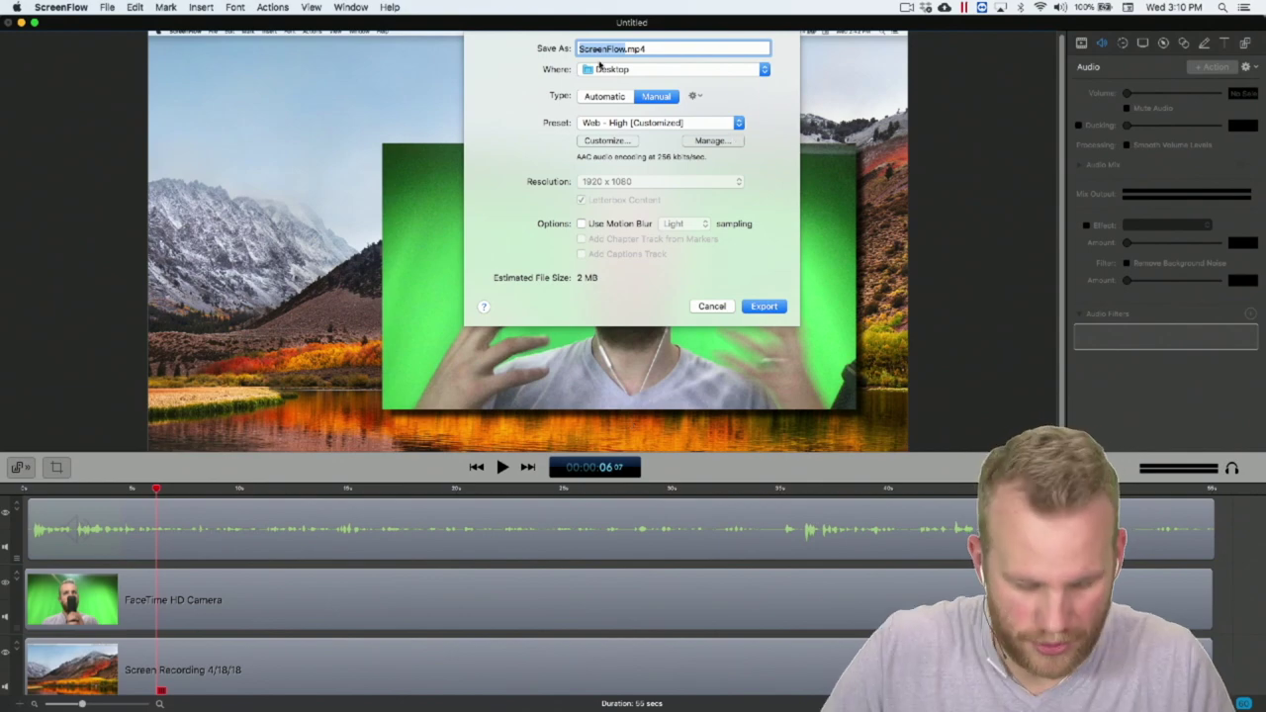
type("audiotest")
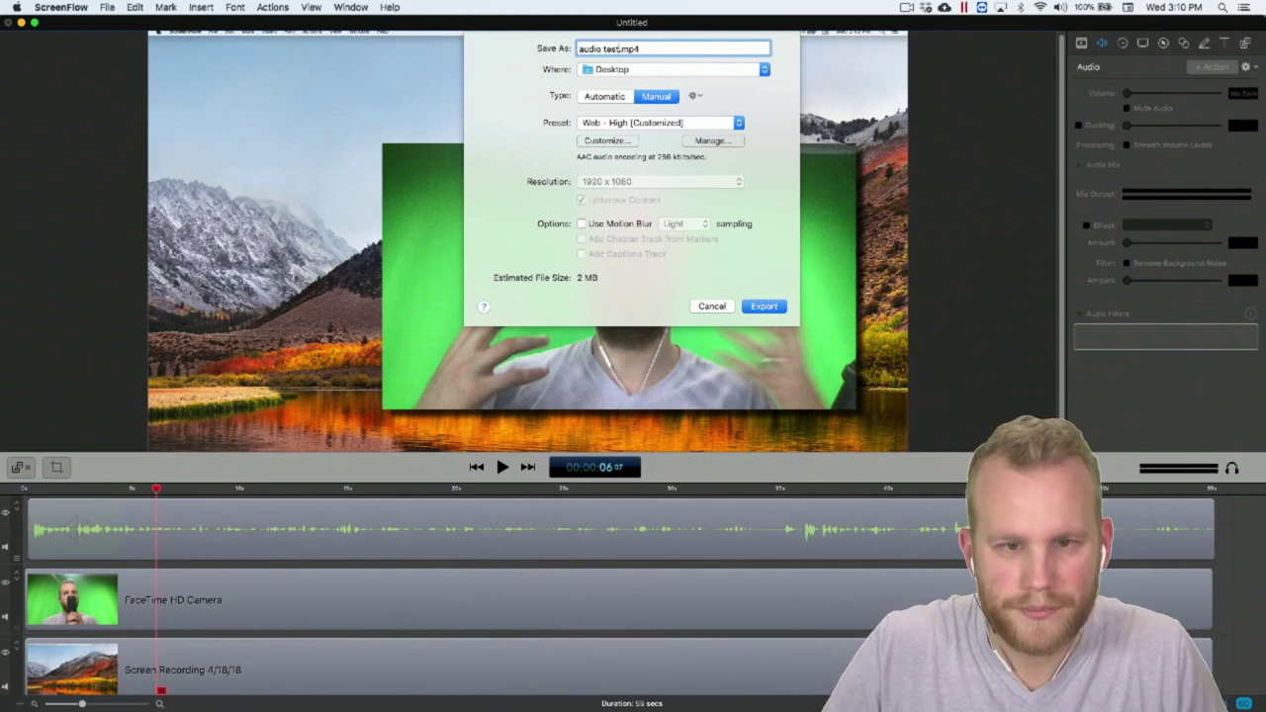
key("Return")
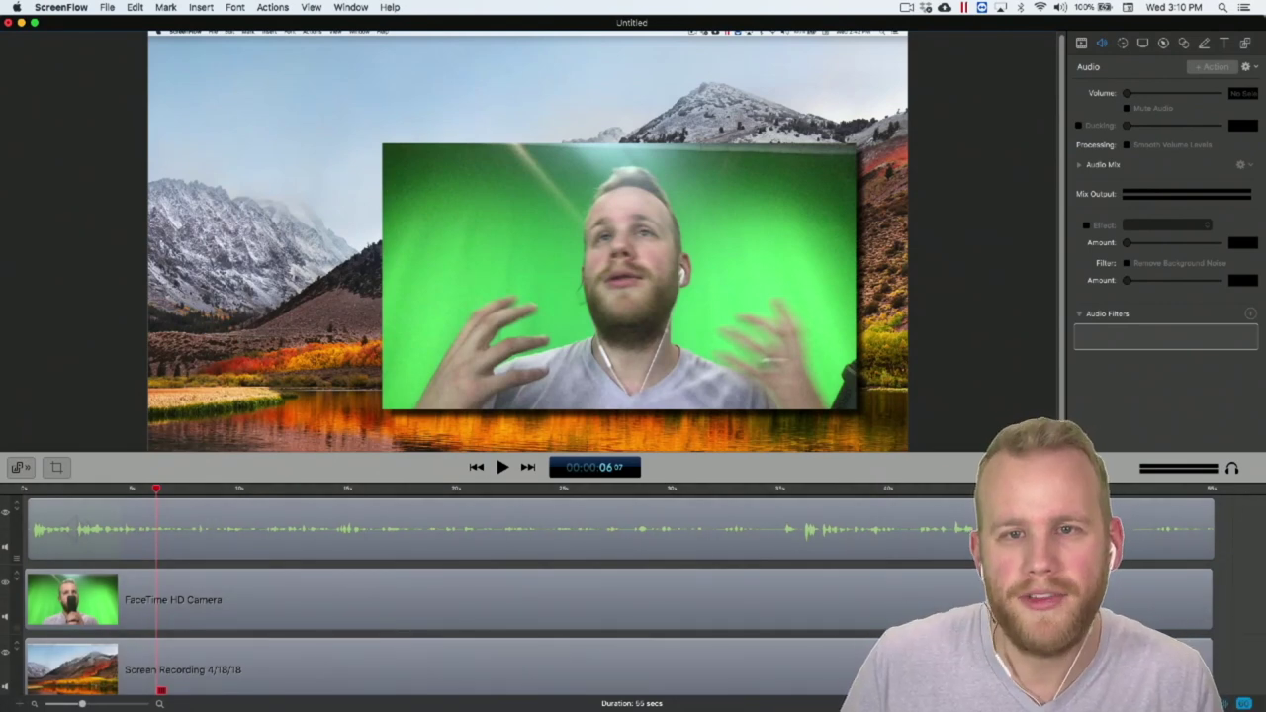
- Narrow the ScreenFlow window to uncover part of the desktop
left_click_drag(1265, 71, 1088, 73)
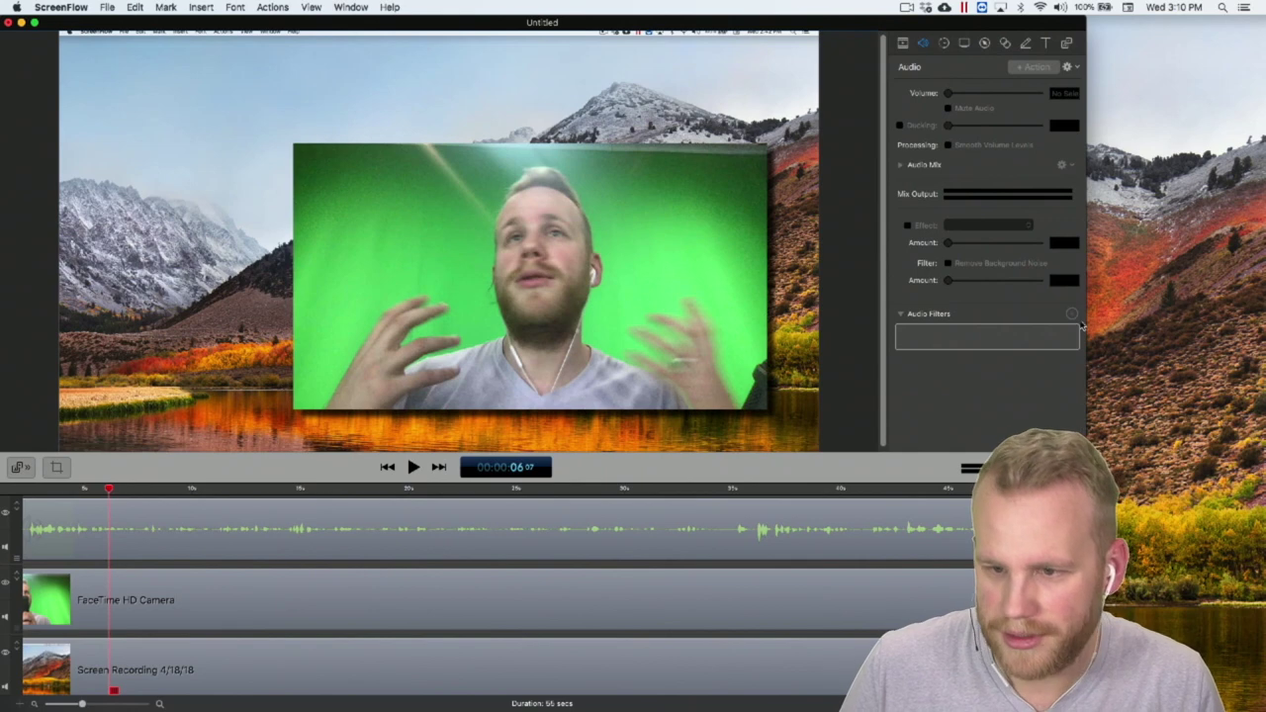
left_click_drag(1084, 330, 1260, 326)
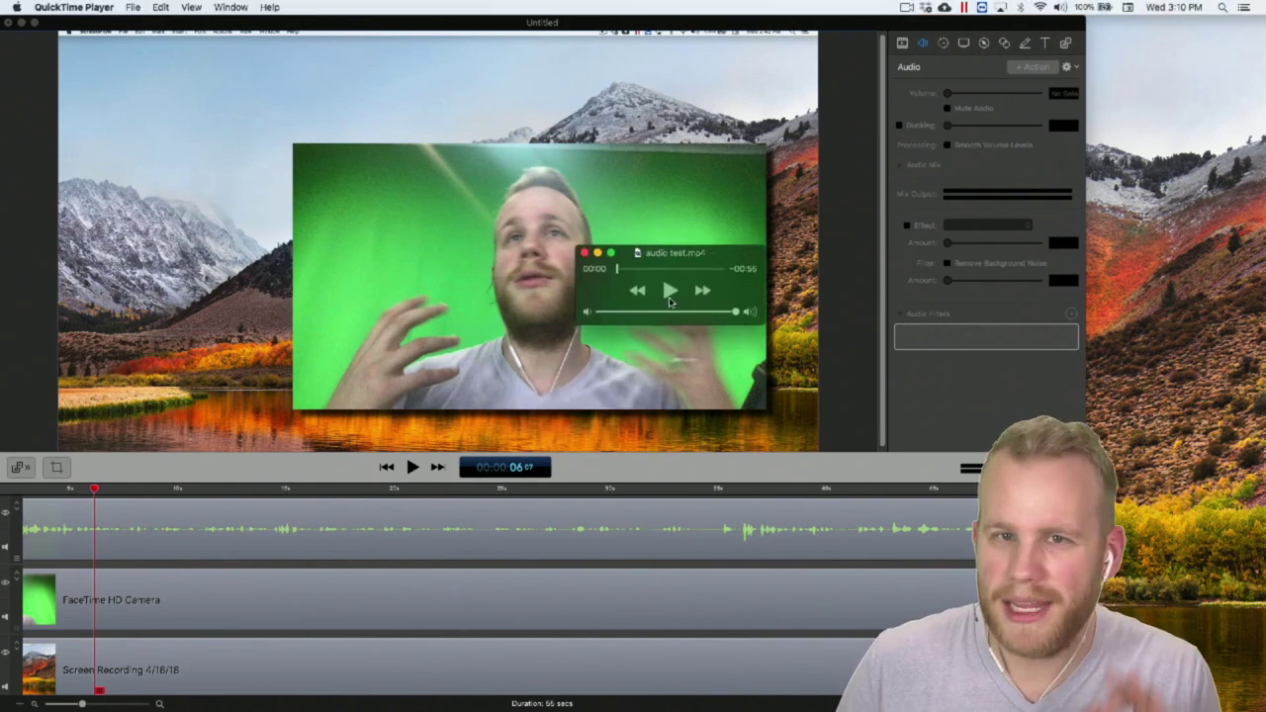
- Play the exported audio test.mp4 in QuickTime Player, sampling it around 38 and 27 seconds, and close the player
left_click(670, 293)
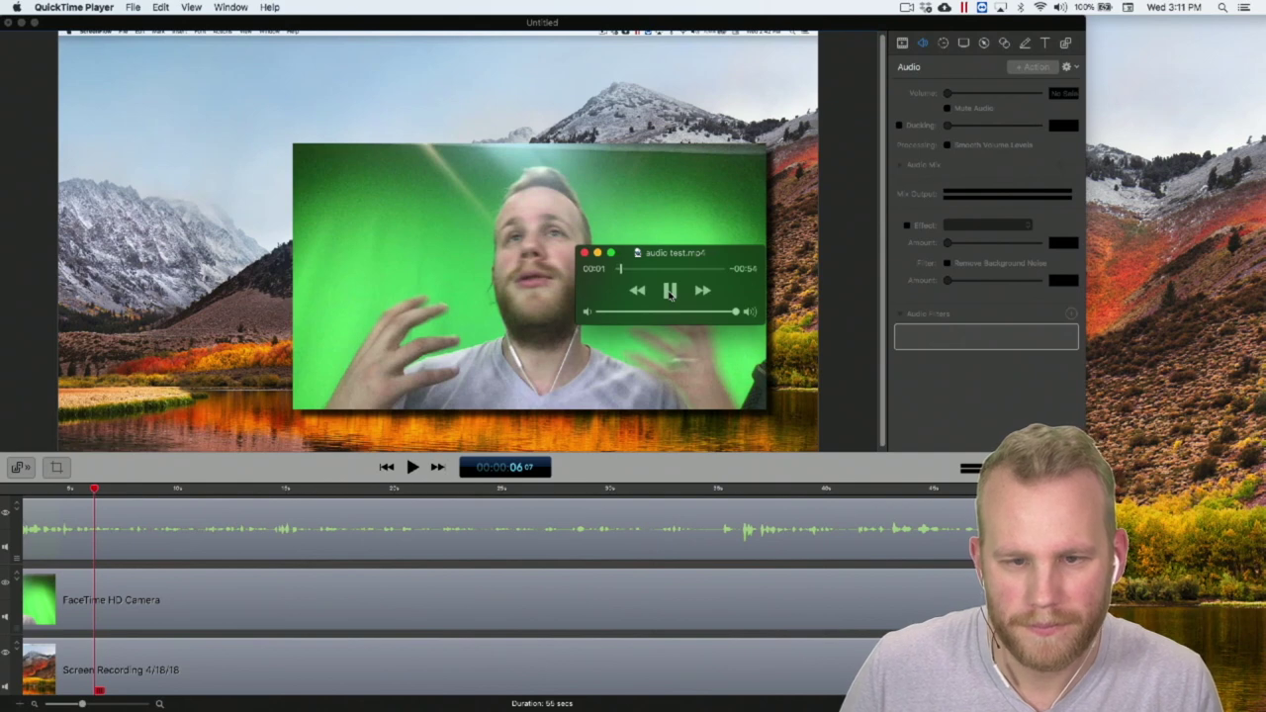
left_click(690, 269)
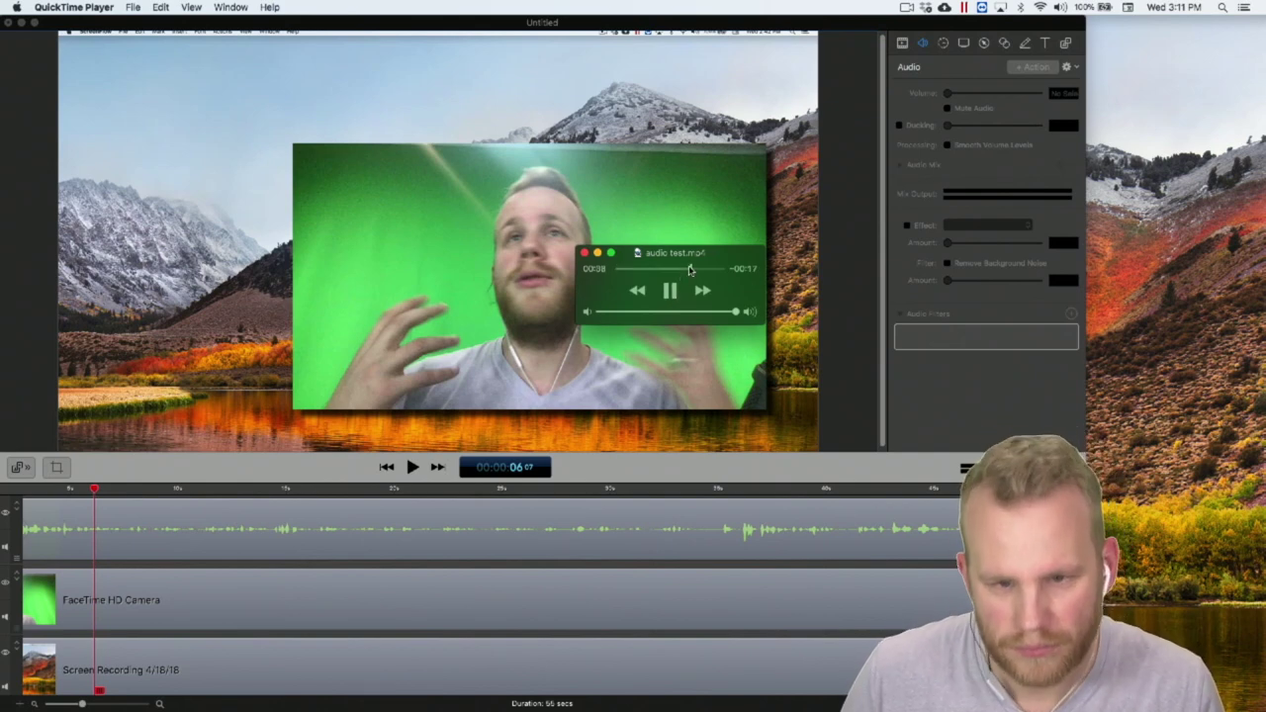
left_click(669, 269)
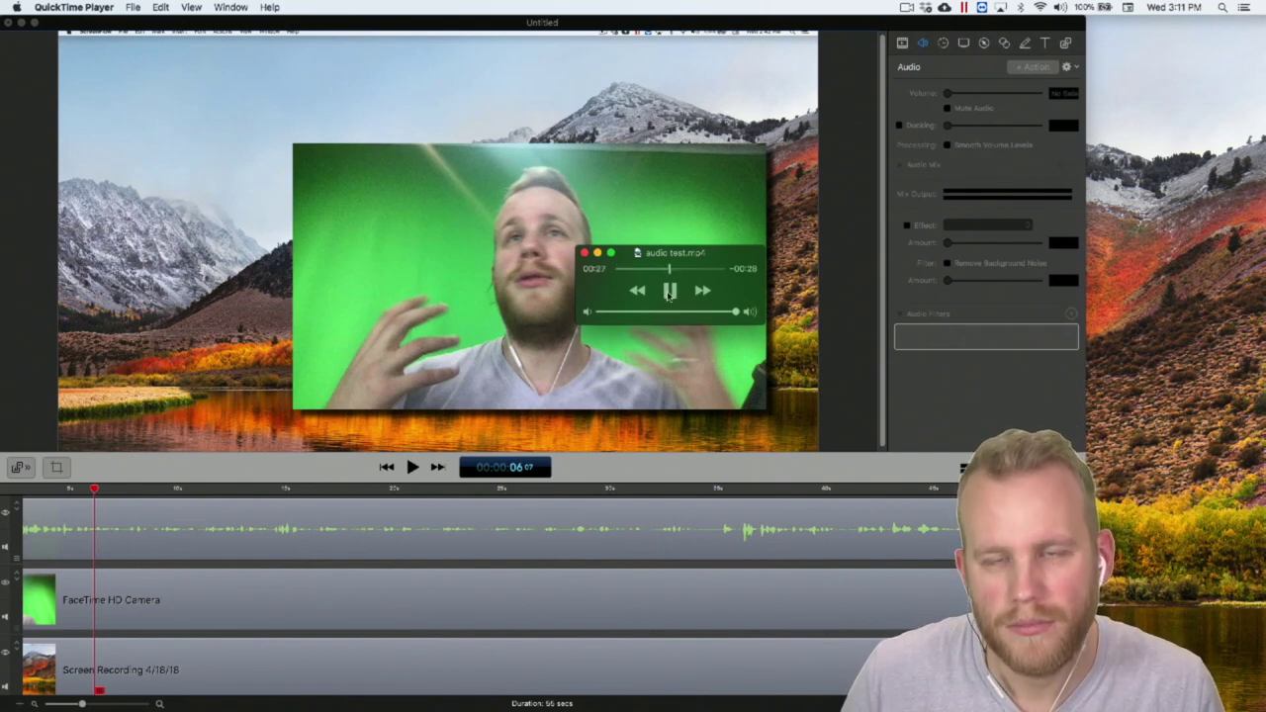
left_click(668, 293)
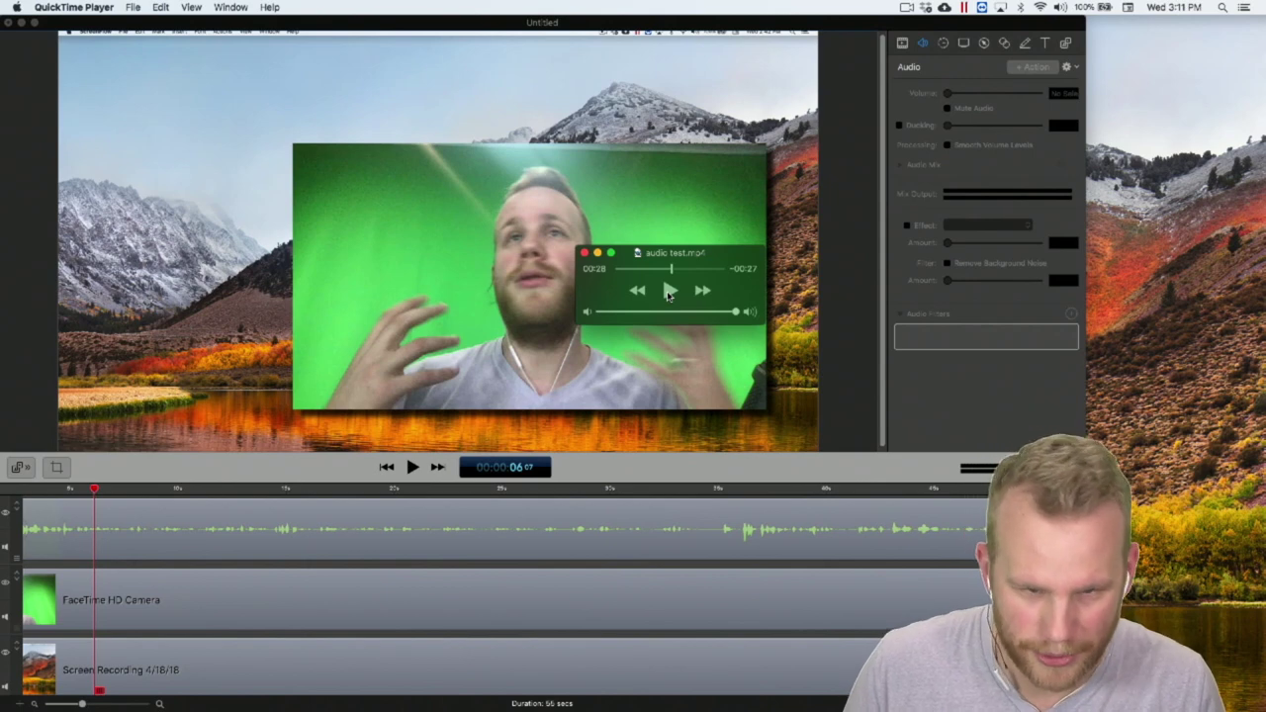
left_click(668, 293)
left_click(669, 293)
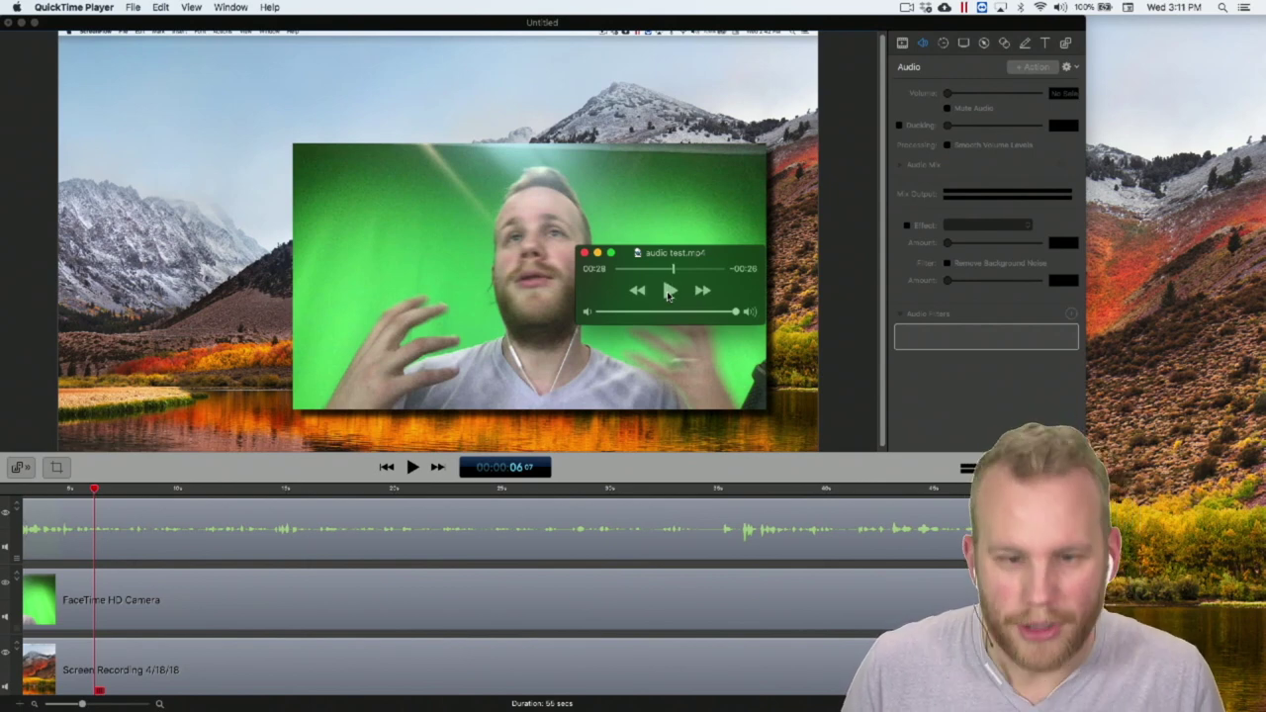
left_click(583, 253)
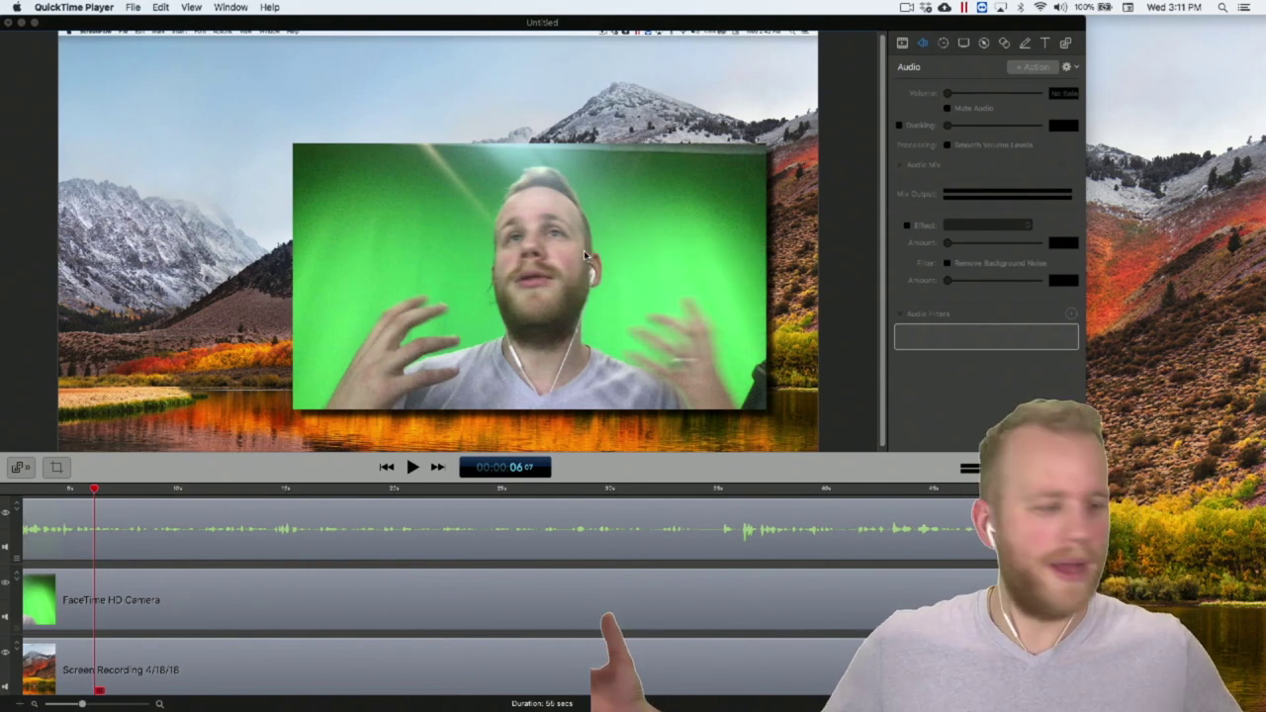